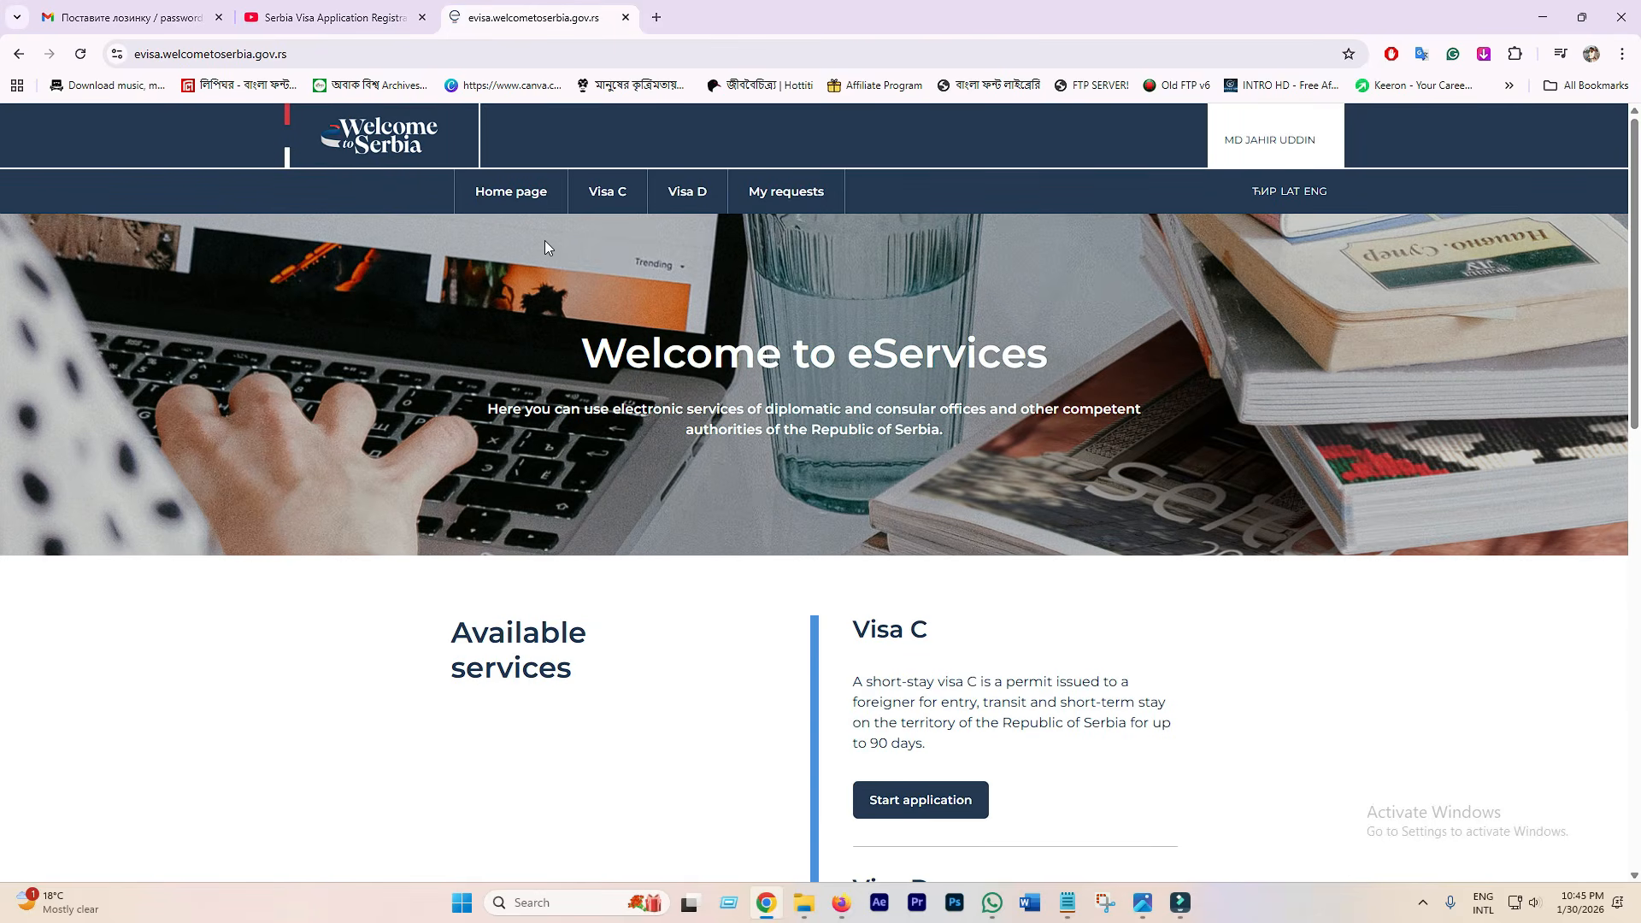
# Step: Start an application for the long-stay Visa D from the available services
pyautogui.scroll(-5, 1157, 422)
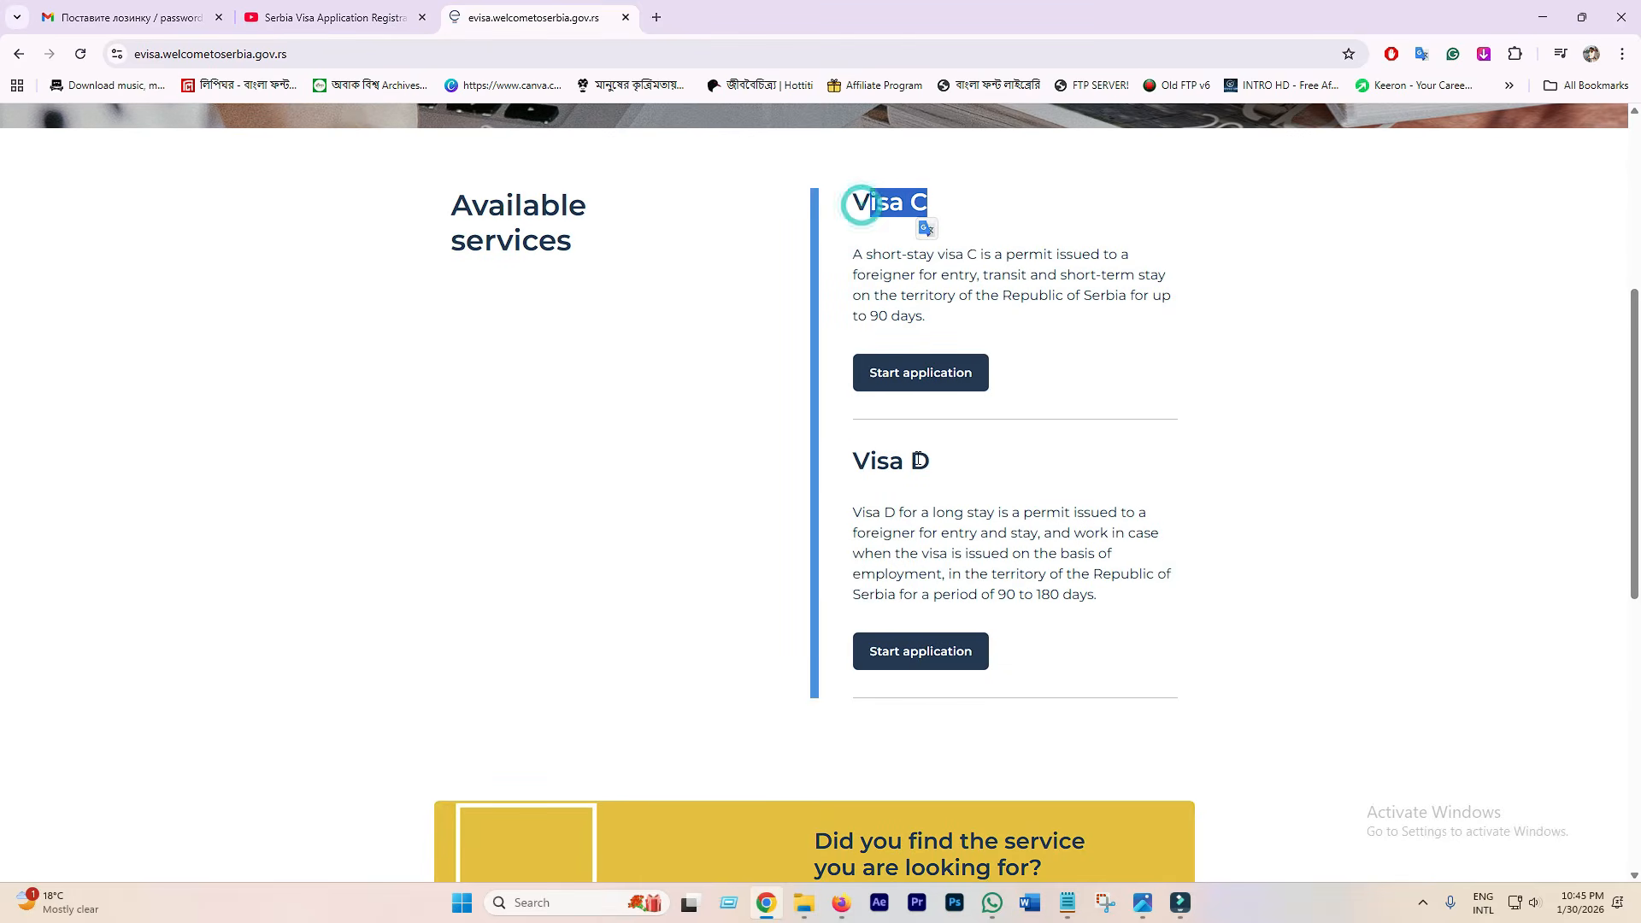
pyautogui.click(915, 658)
pyautogui.moveTo(527, 378); pyautogui.dragTo(1036, 378)
pyautogui.click(1180, 389)
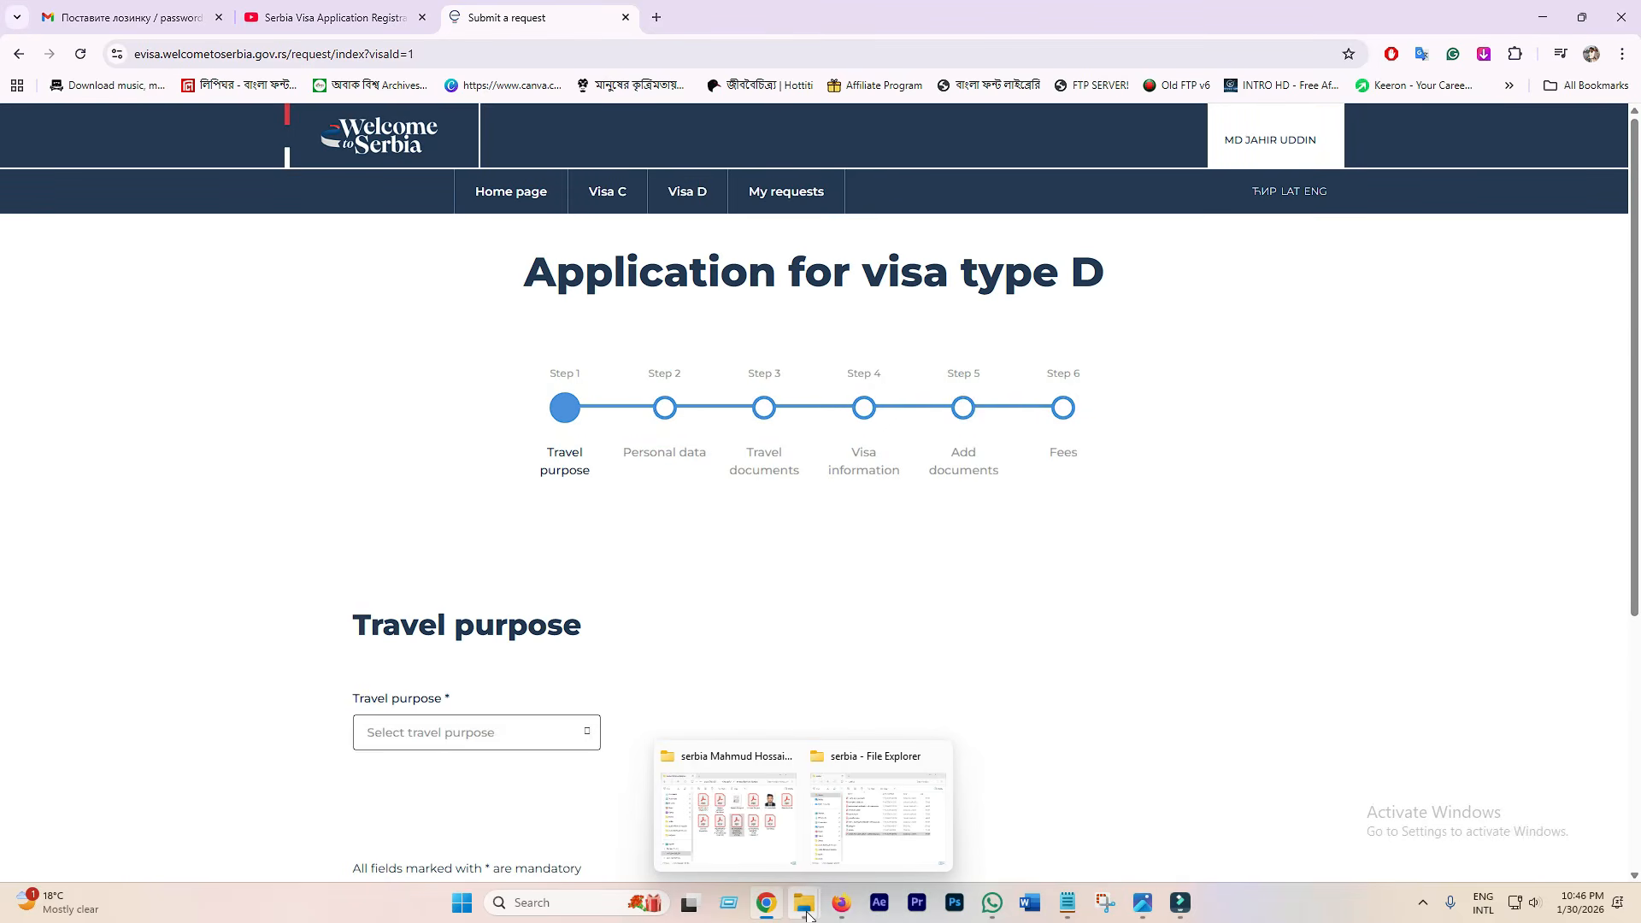
# Step: Open the serbia folder from the desktop and look over the full set of prepared documents
pyautogui.press('super+d')
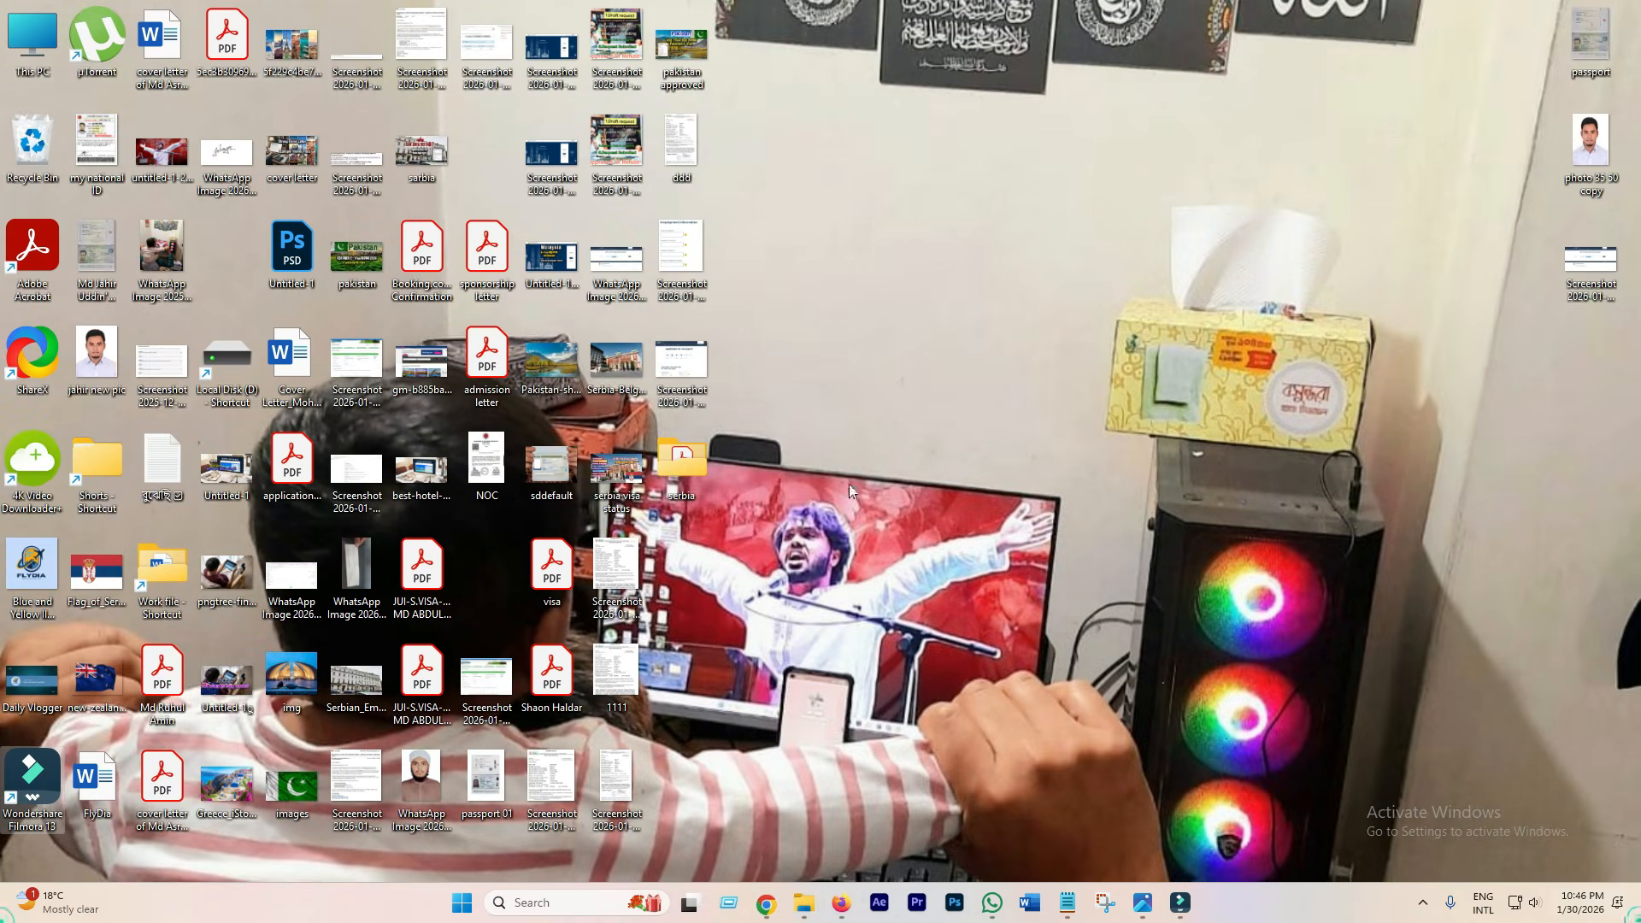
pyautogui.doubleClick(688, 466)
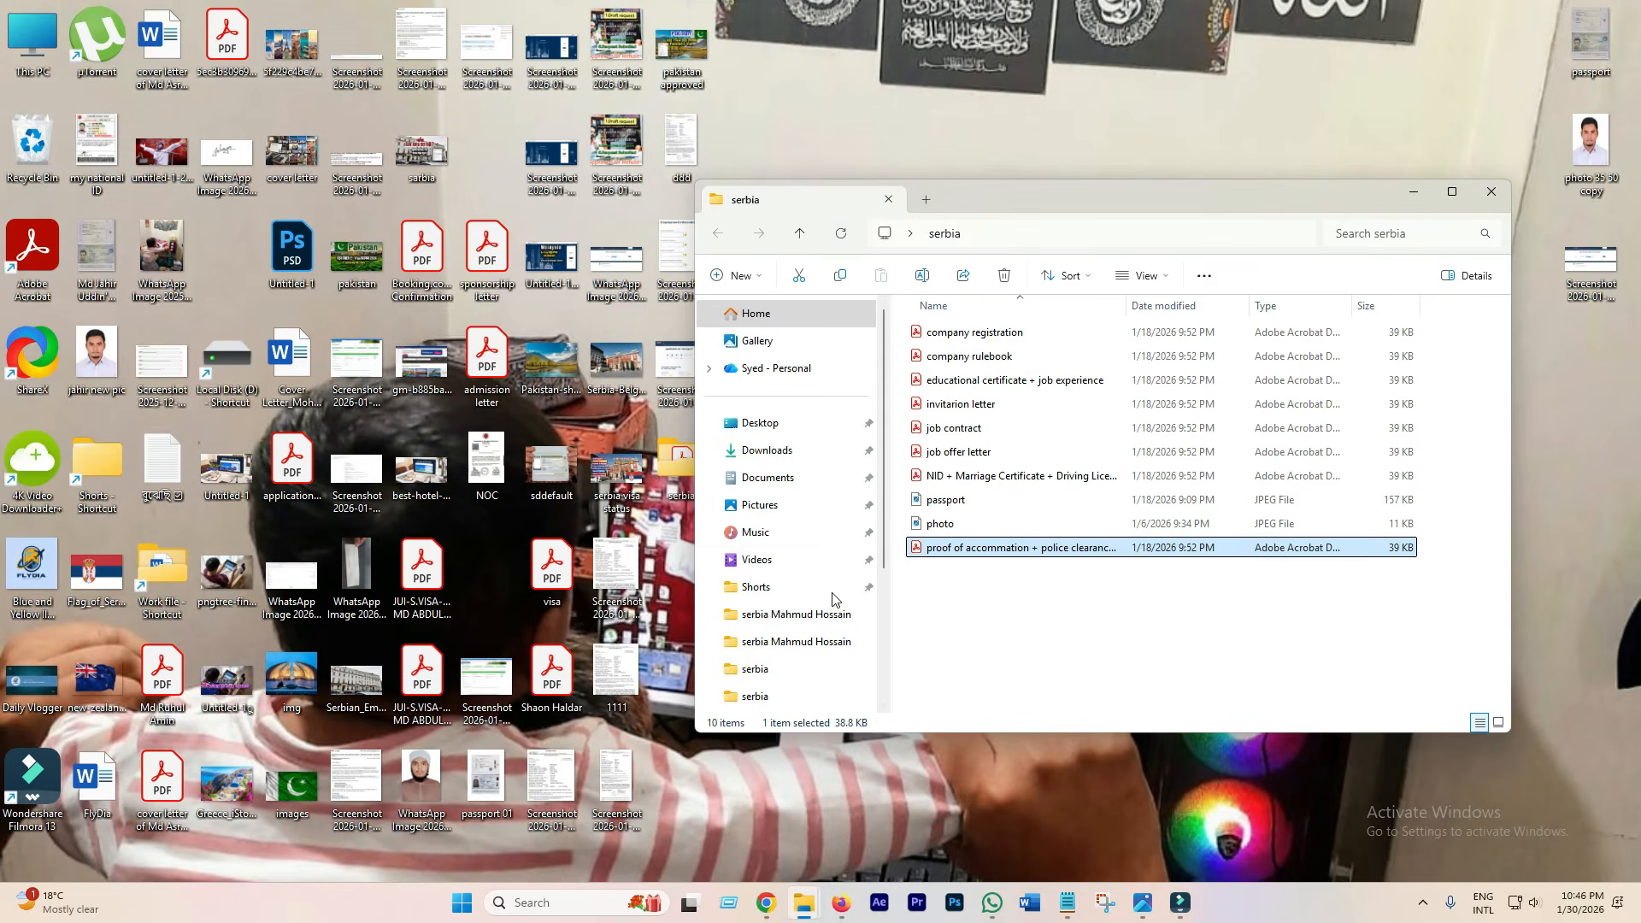
pyautogui.moveTo(1120, 616); pyautogui.dragTo(959, 341)
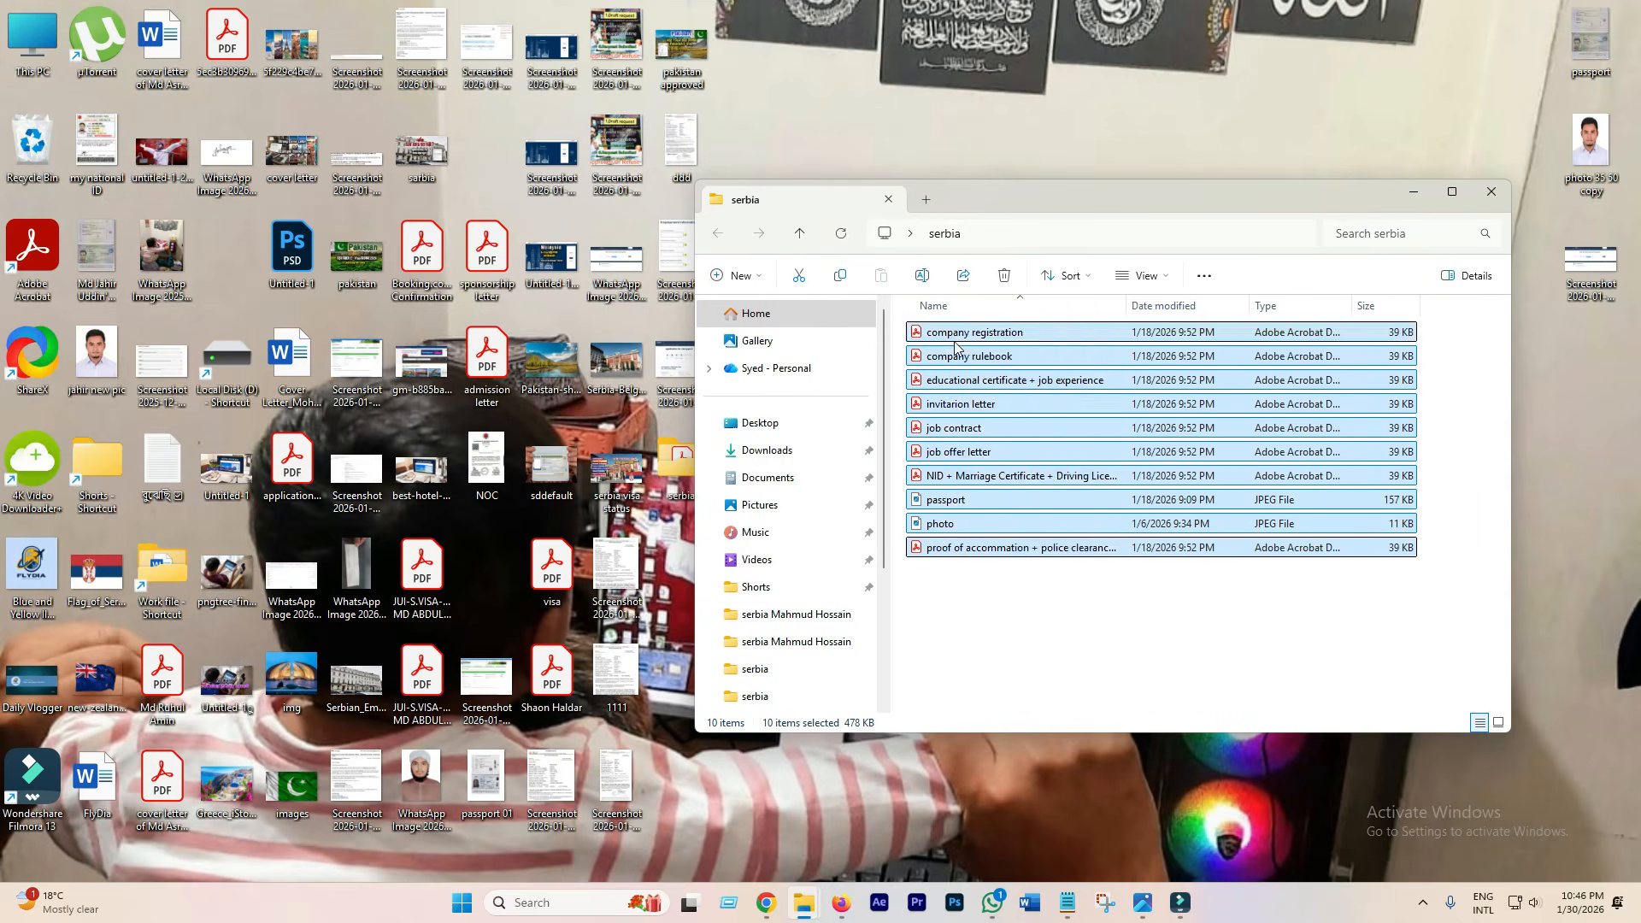
pyautogui.click(1030, 614)
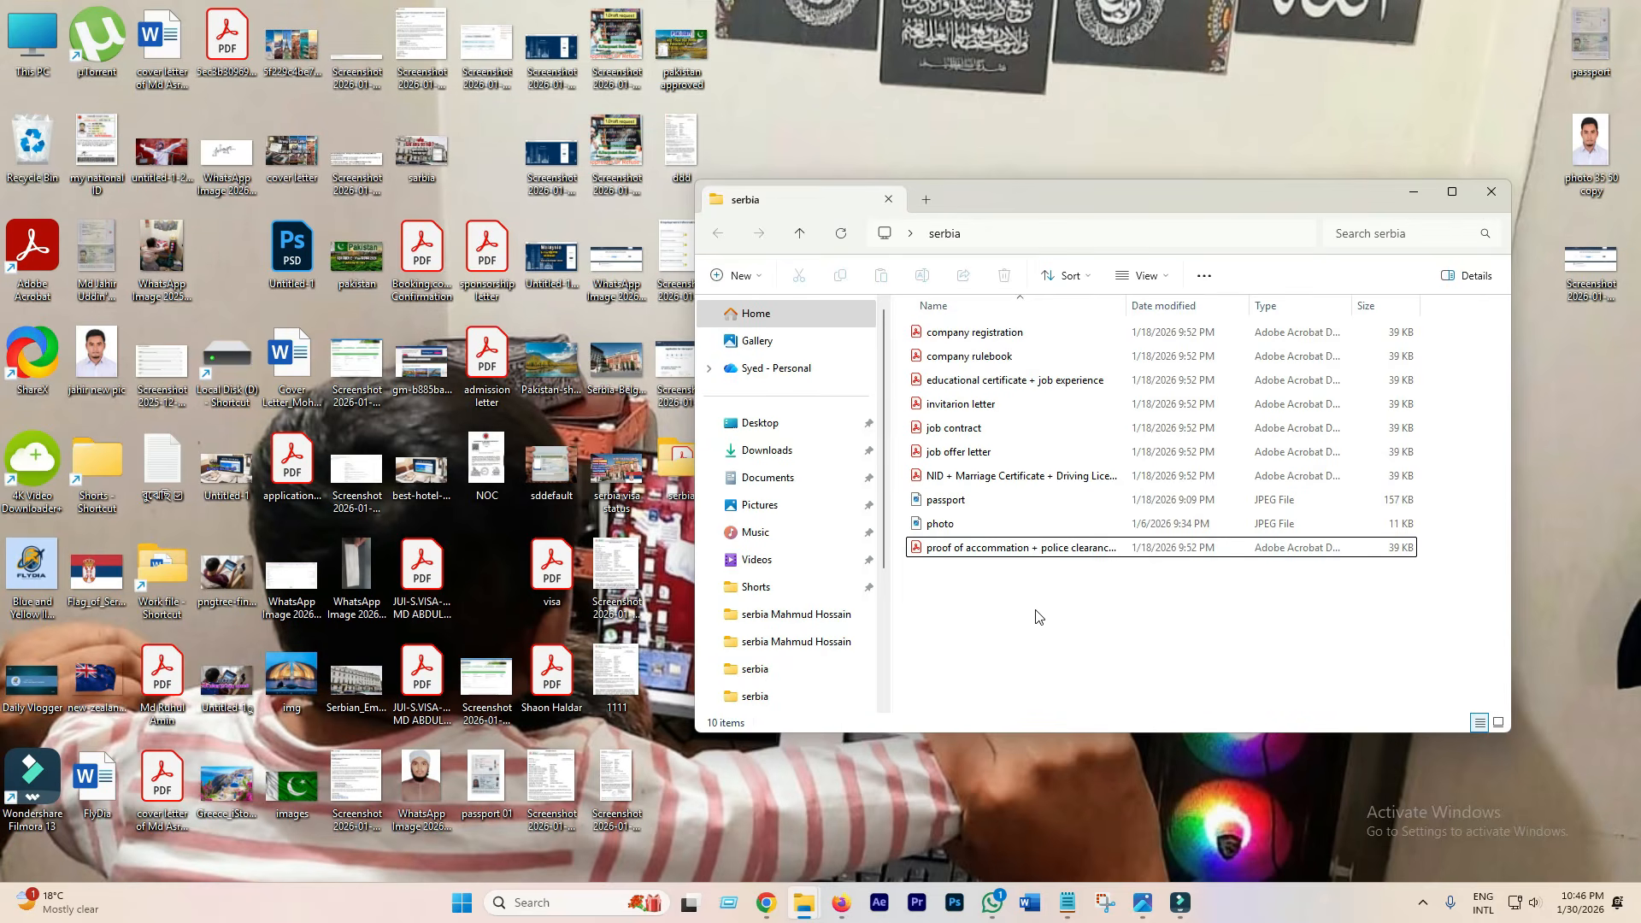
# Step: Review the required application documents in the serbia folder one by one, from company registration through passport and photo
pyautogui.click(1015, 333)
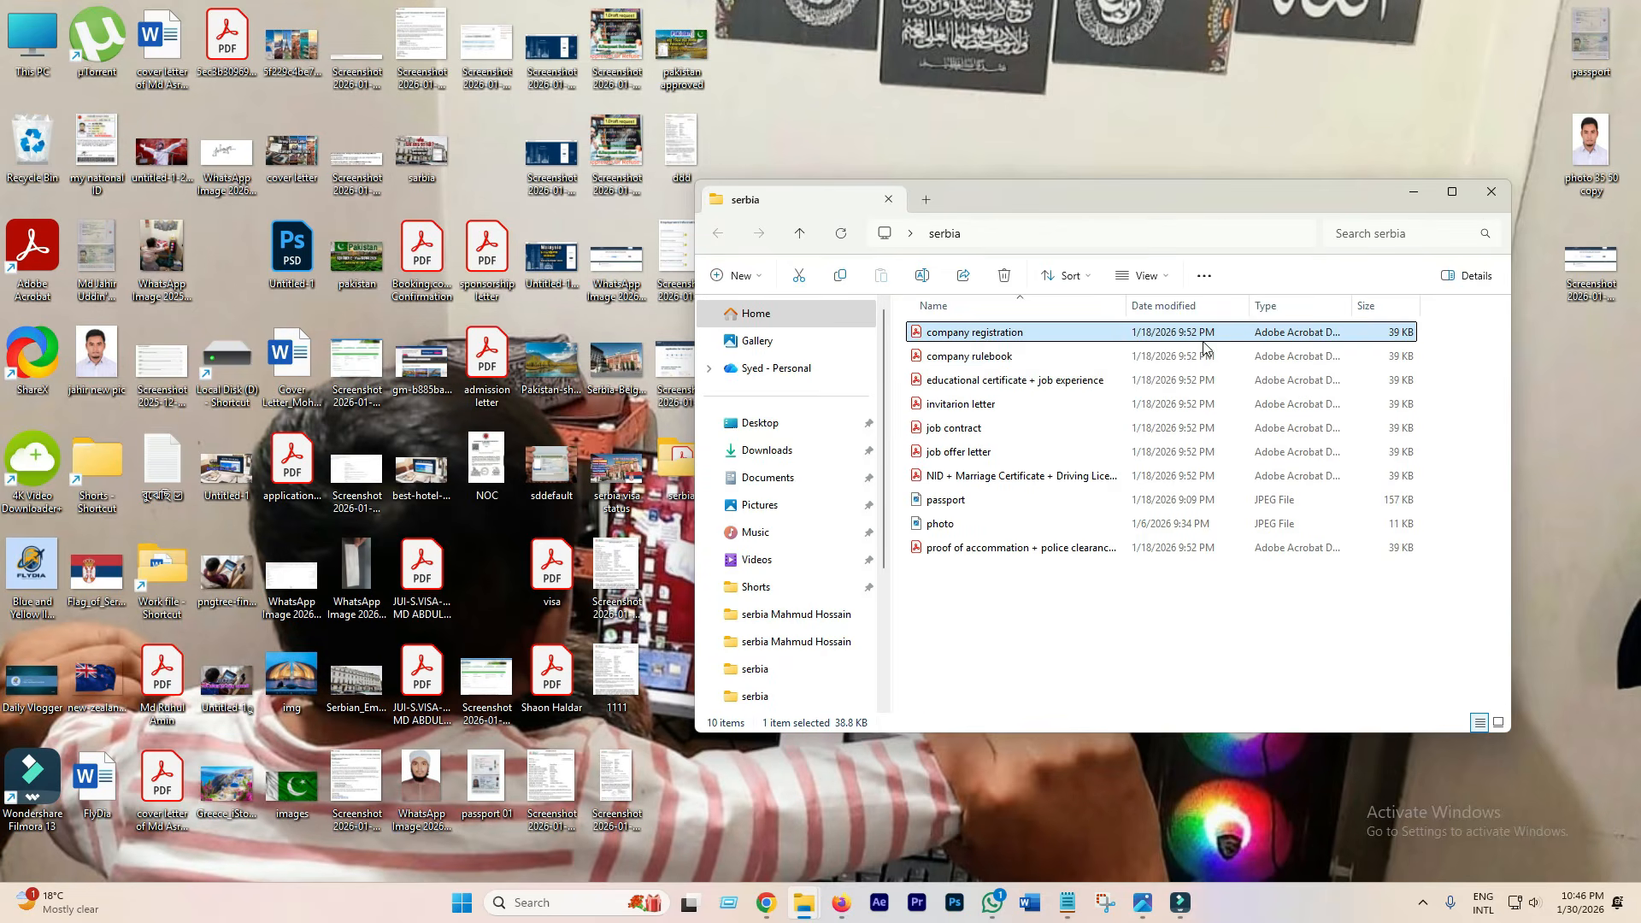
pyautogui.click(1026, 359)
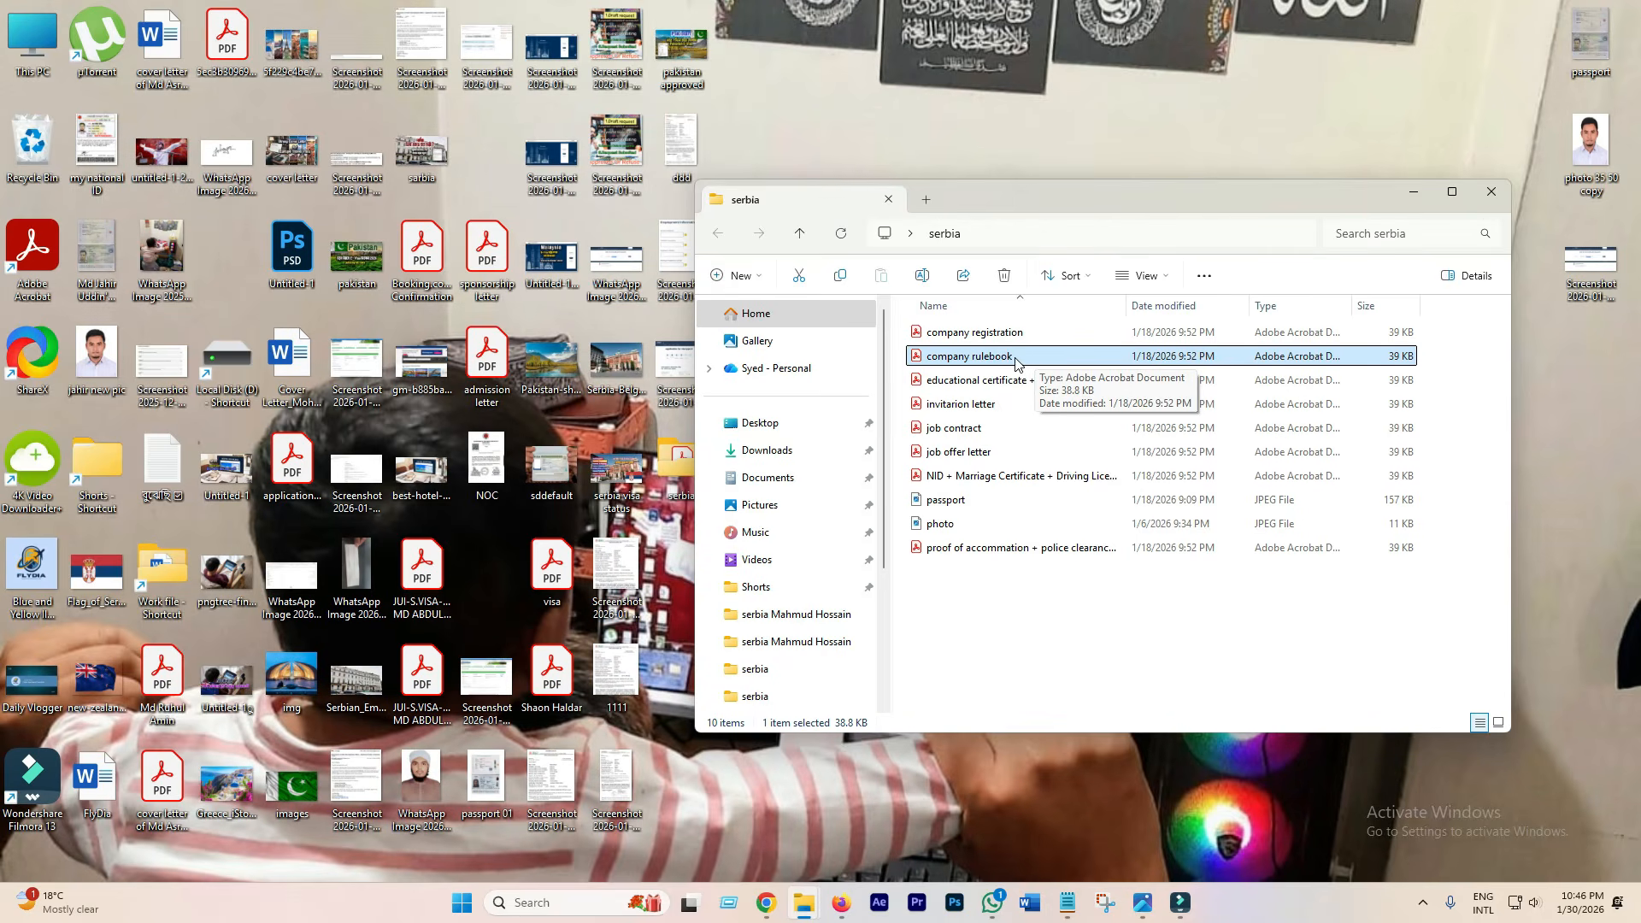
pyautogui.click(979, 381)
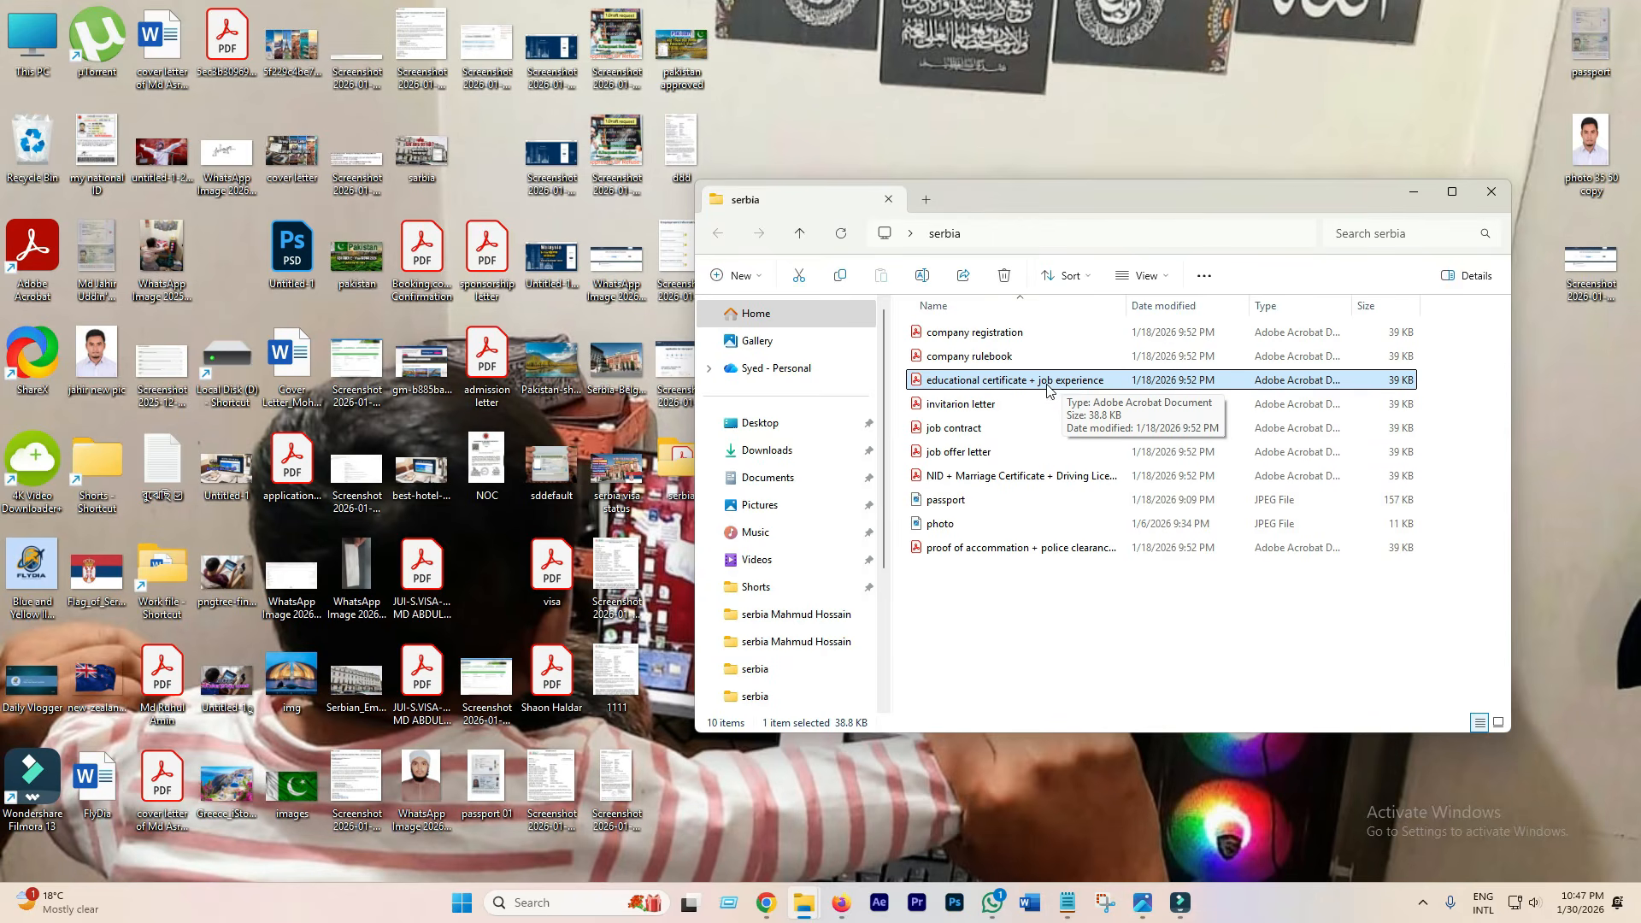
pyautogui.click(996, 410)
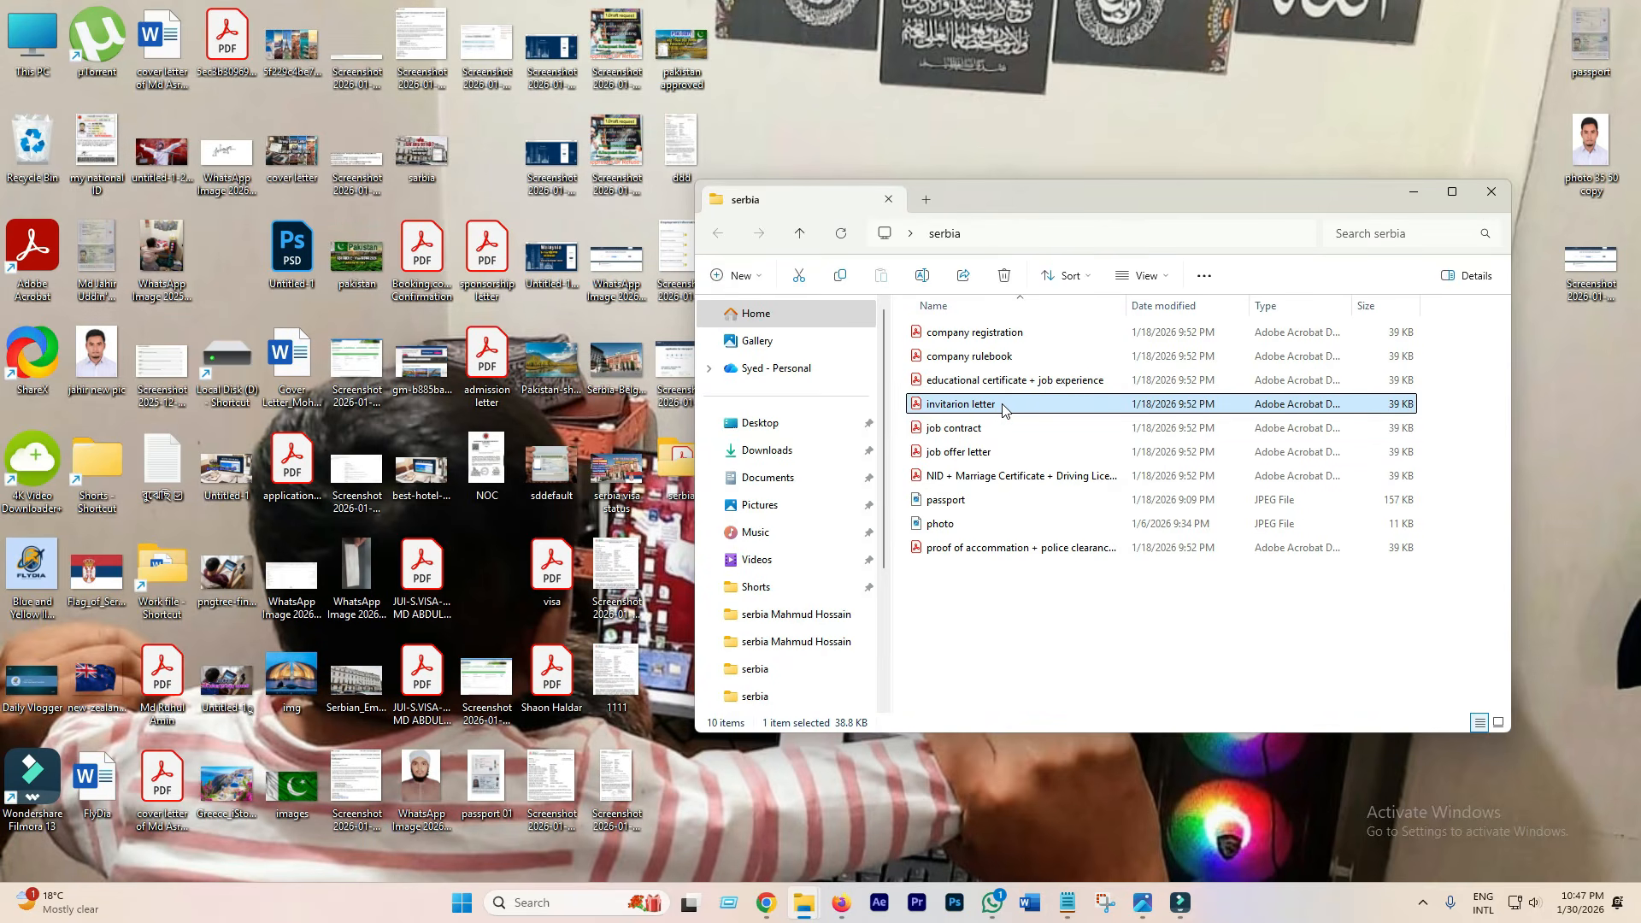
pyautogui.click(966, 425)
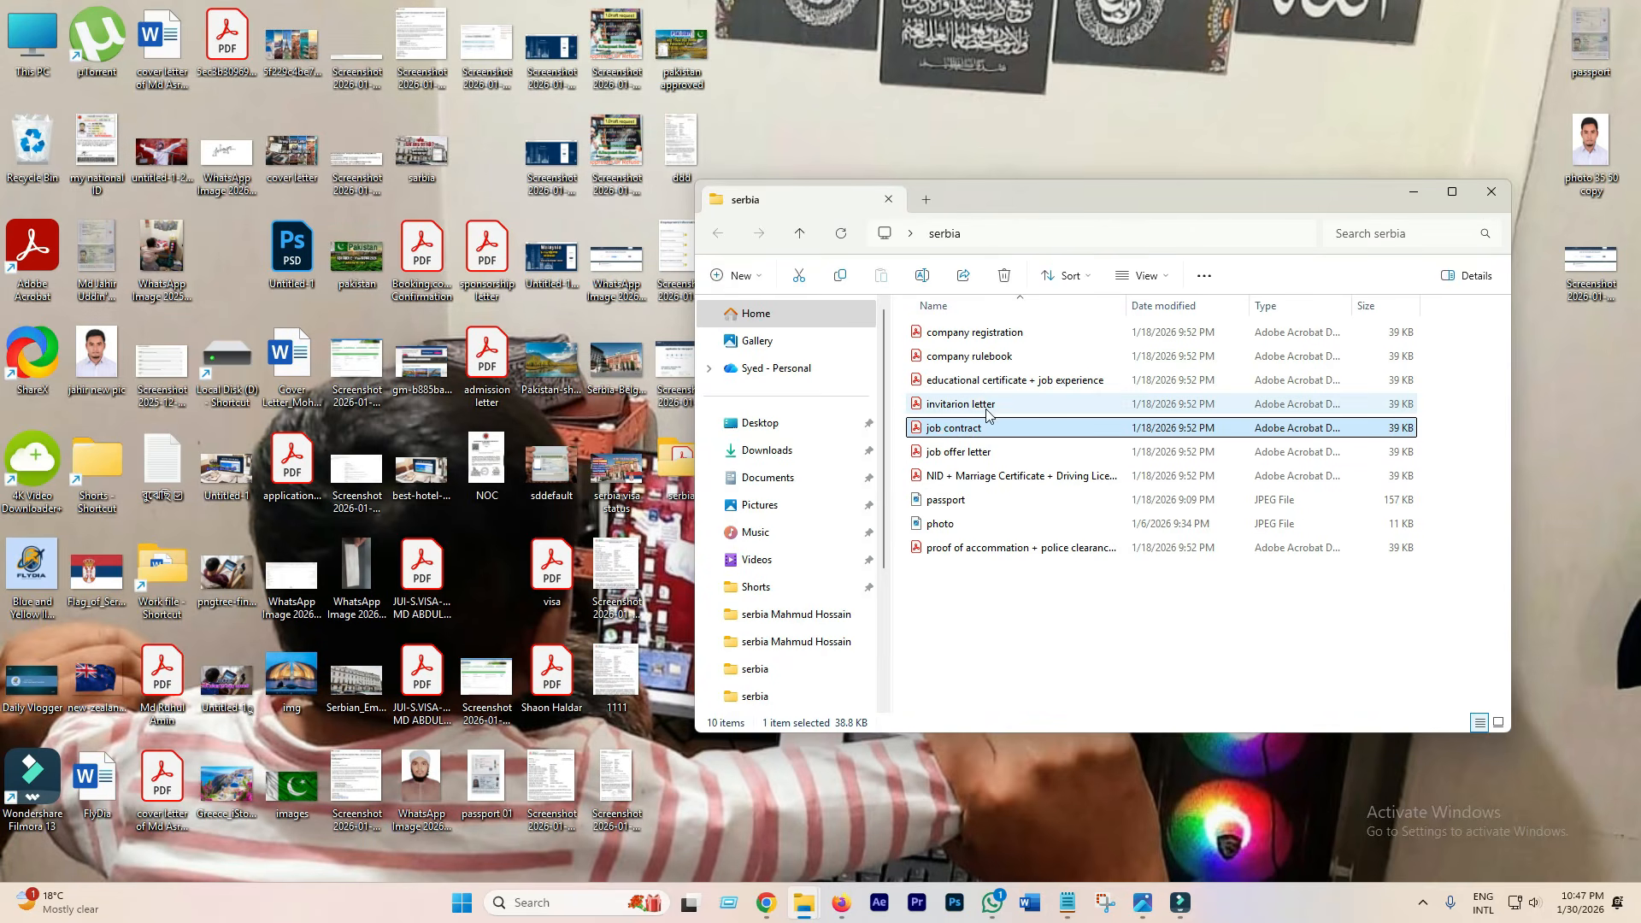
pyautogui.click(1007, 452)
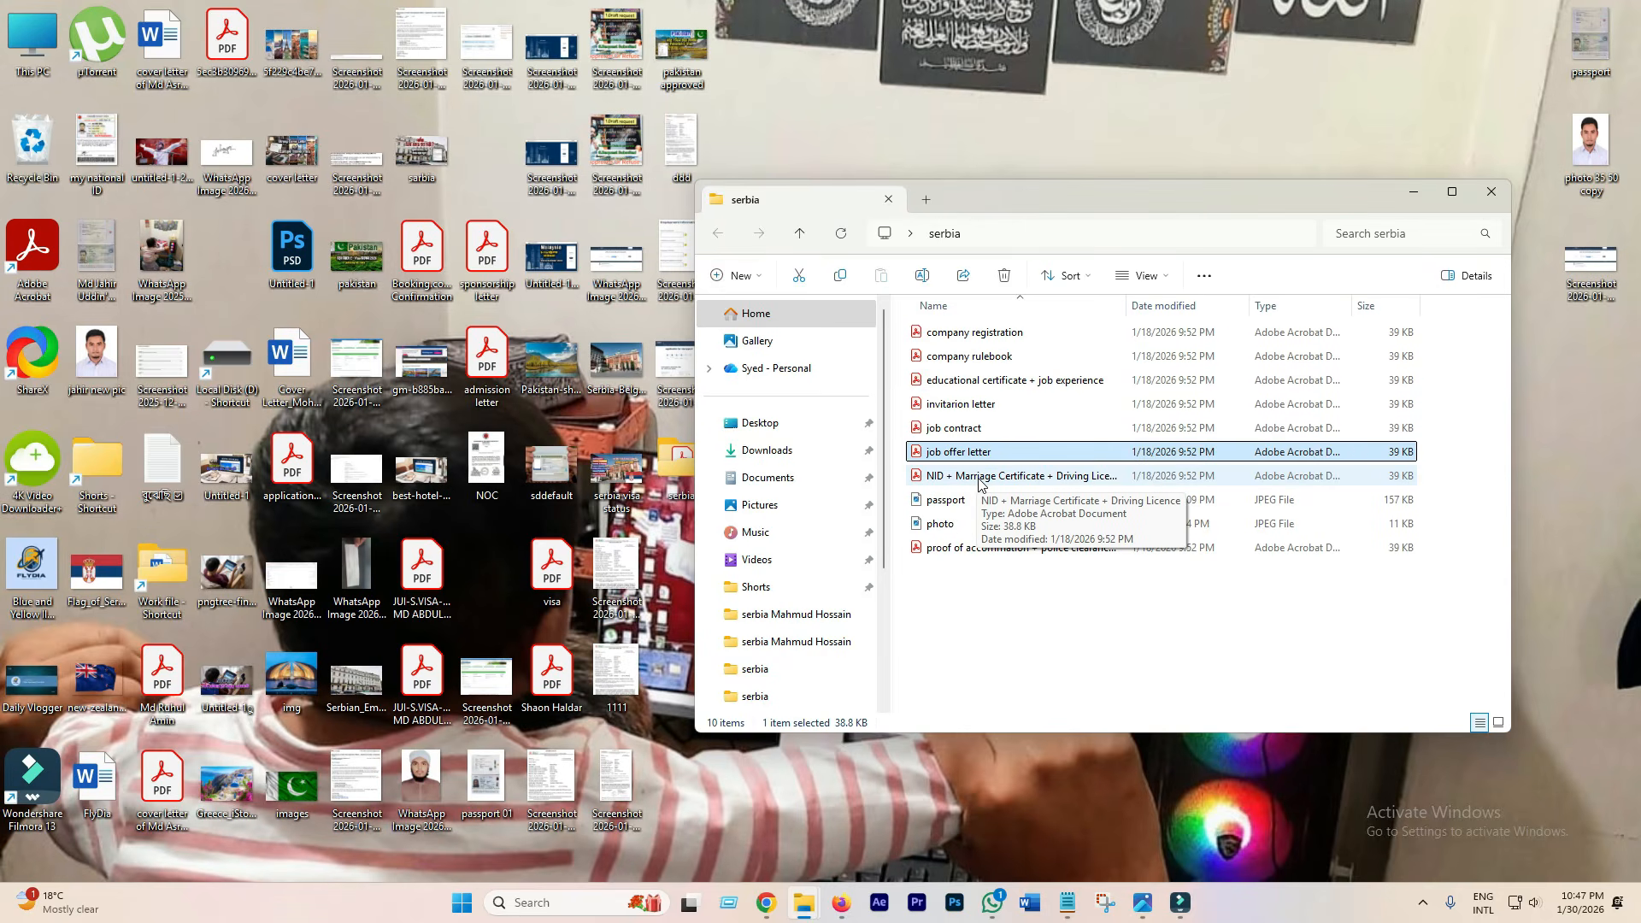
pyautogui.click(1010, 584)
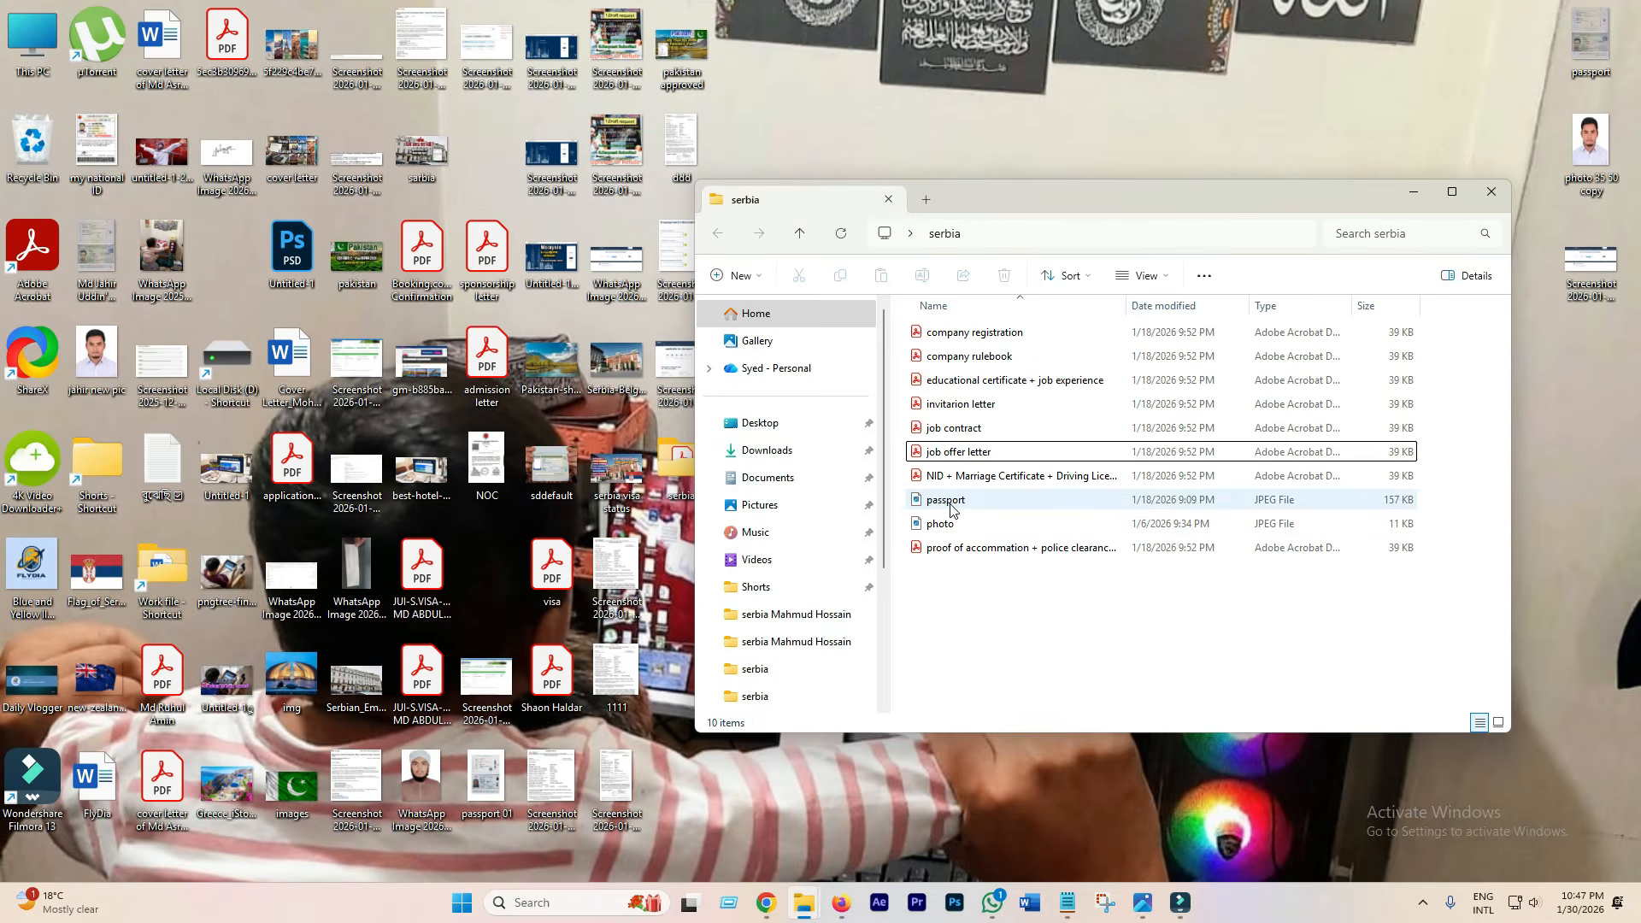
pyautogui.click(948, 502)
pyautogui.click(963, 527)
pyautogui.click(1004, 577)
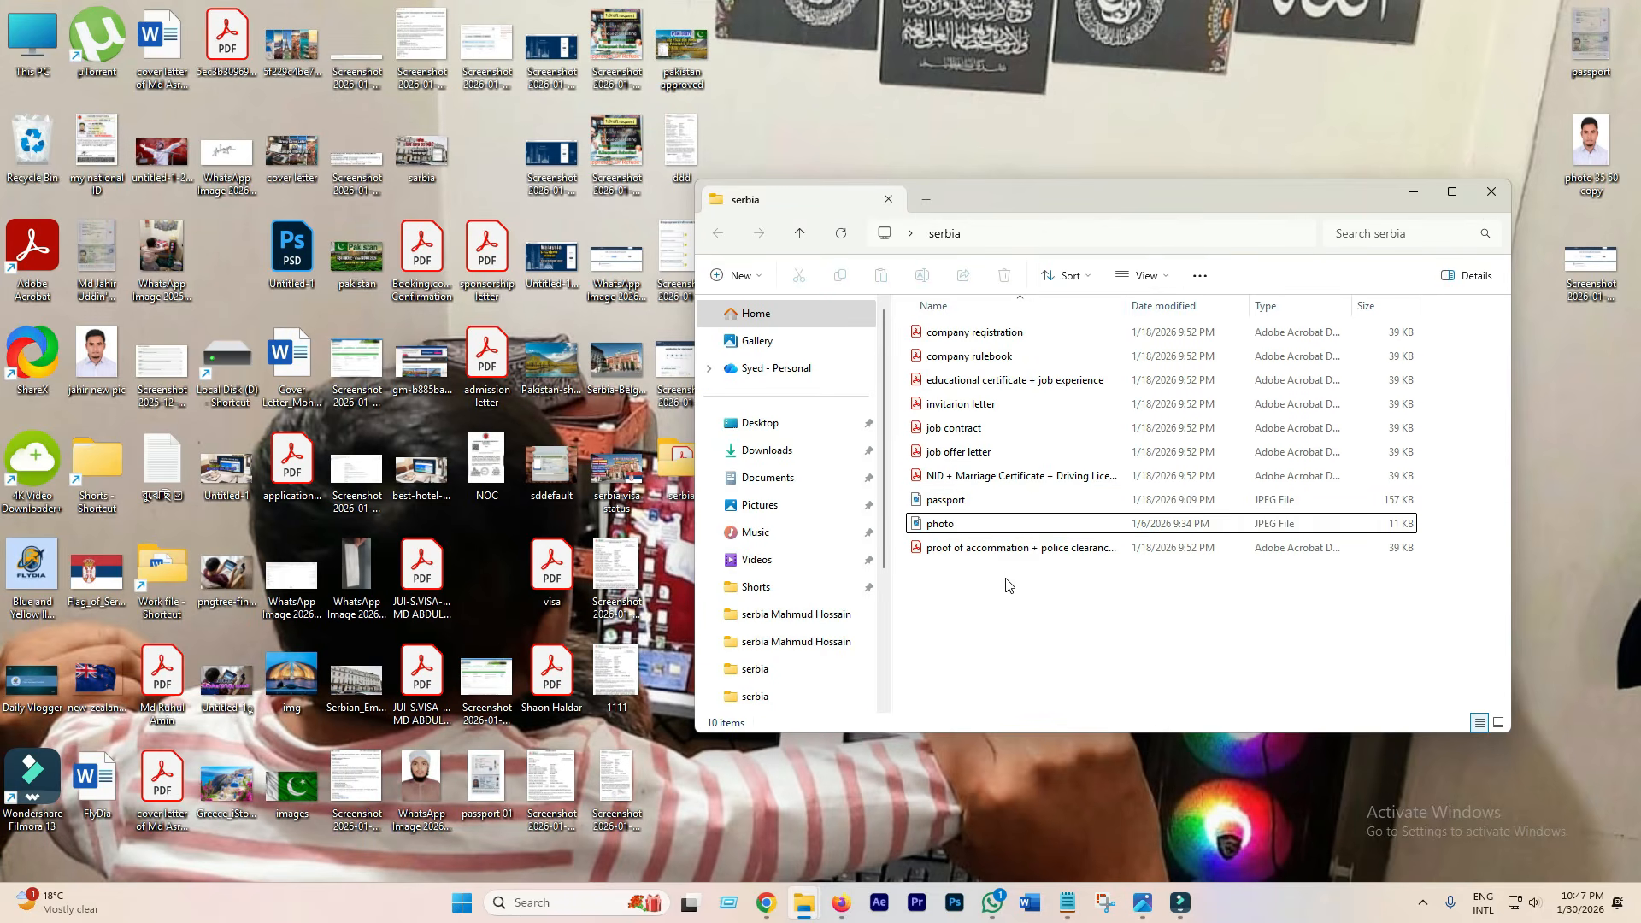
pyautogui.moveTo(1098, 571); pyautogui.dragTo(913, 342)
pyautogui.click(1029, 601)
# Step: Switch back to the visa application in Chrome and set the travel purpose to Employment
pyautogui.click(841, 915)
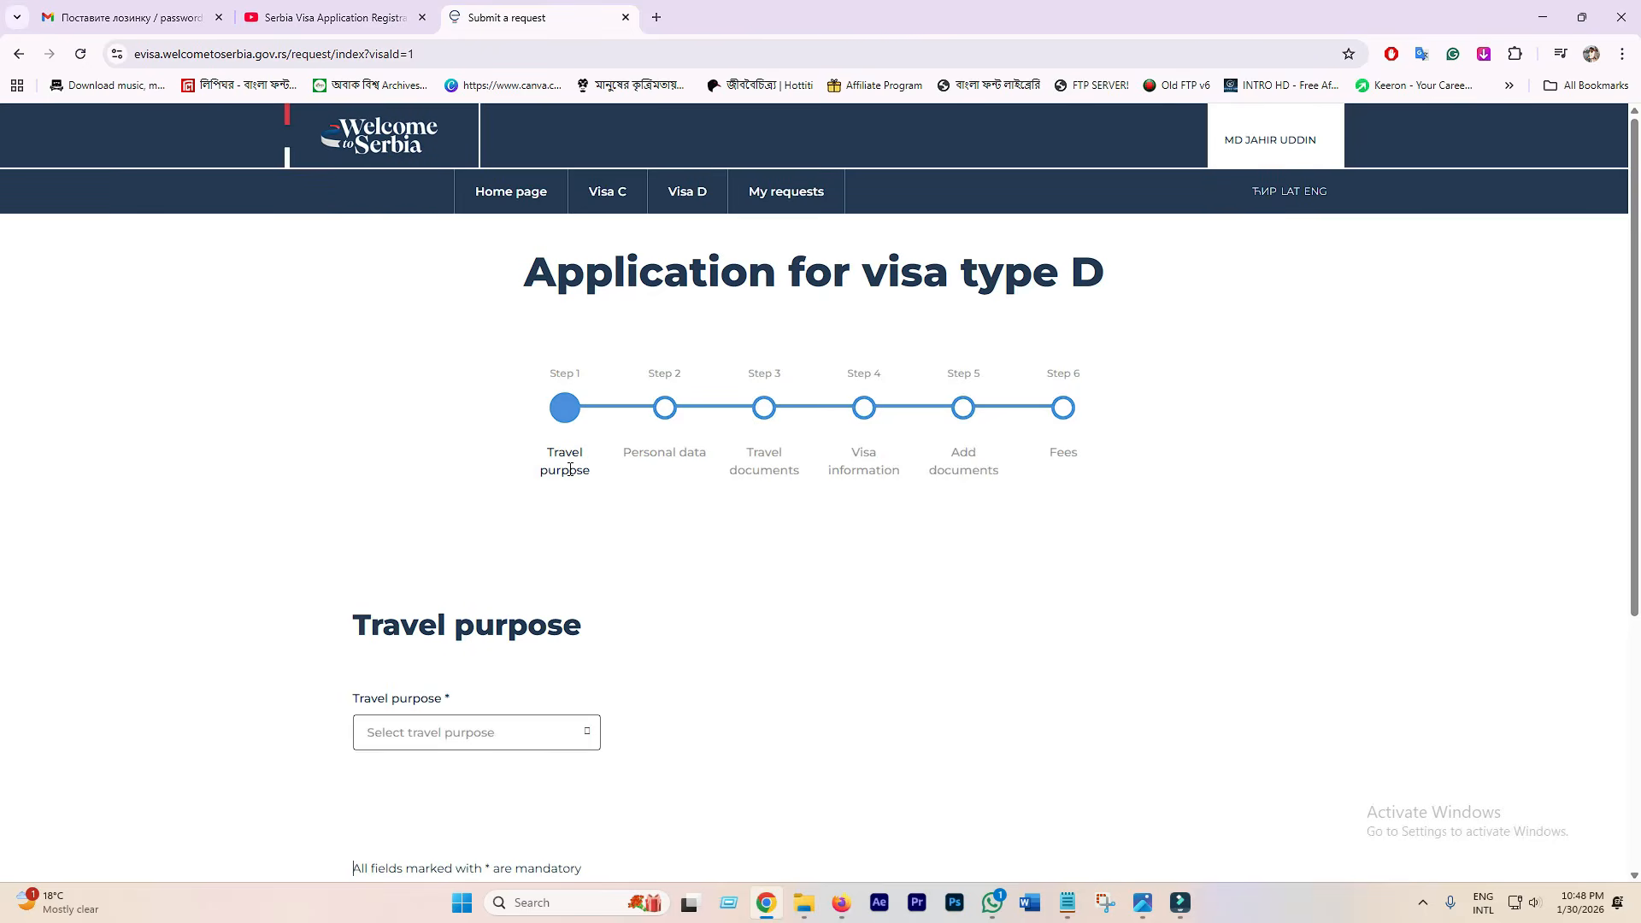
pyautogui.scroll(-4, 616, 513)
pyautogui.click(537, 395)
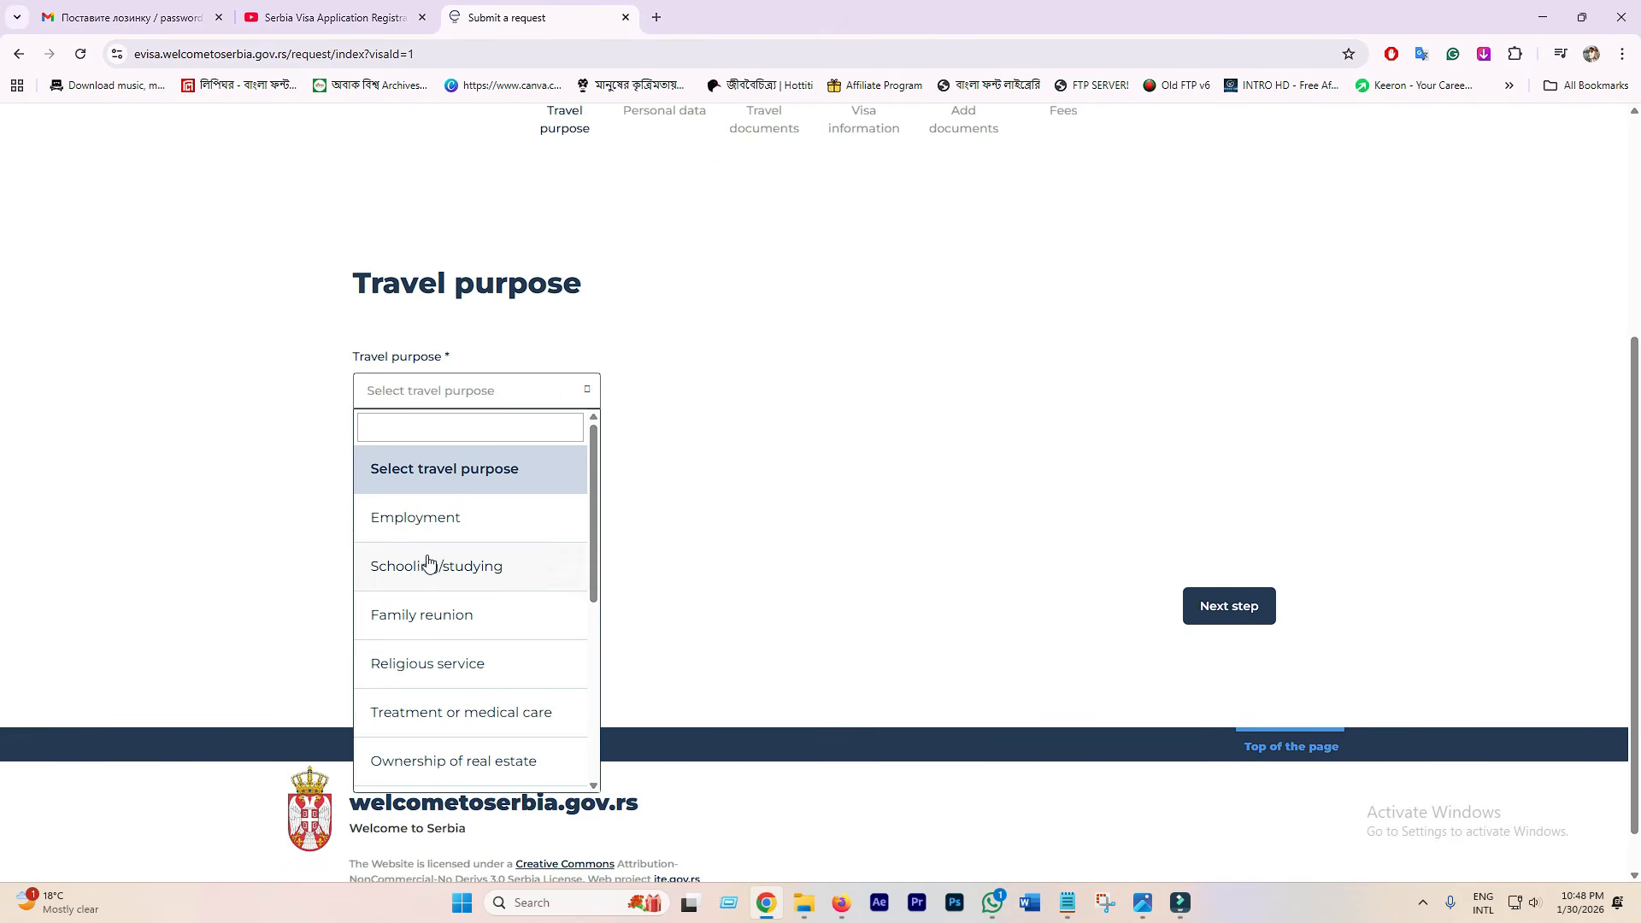
pyautogui.scroll(-4, 495, 654)
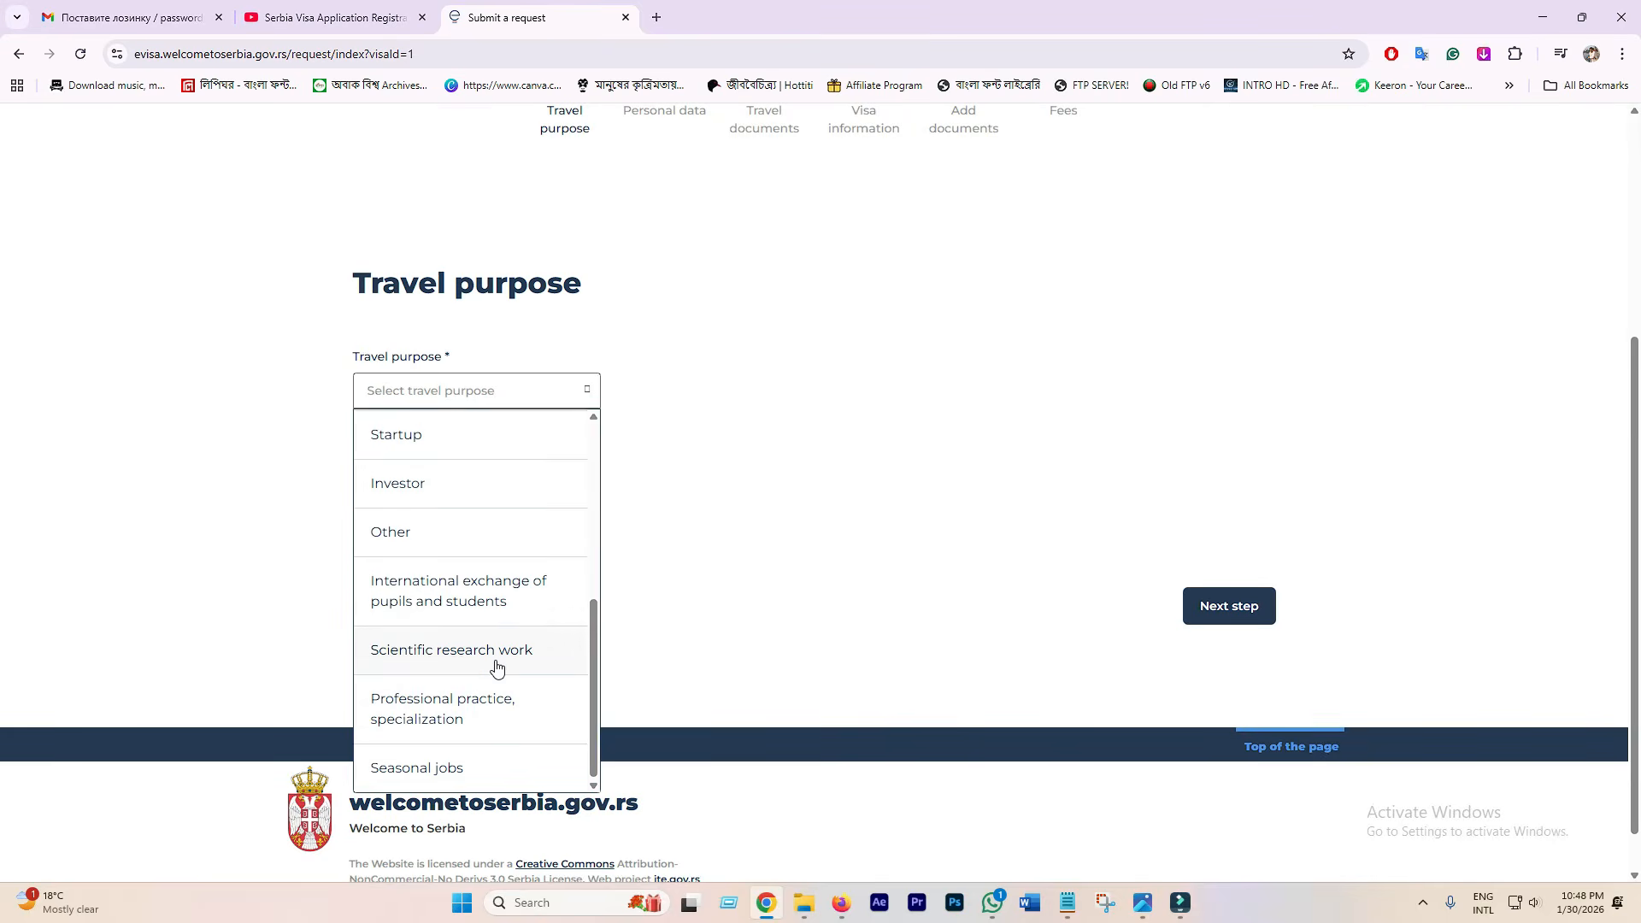
pyautogui.scroll(5, 483, 748)
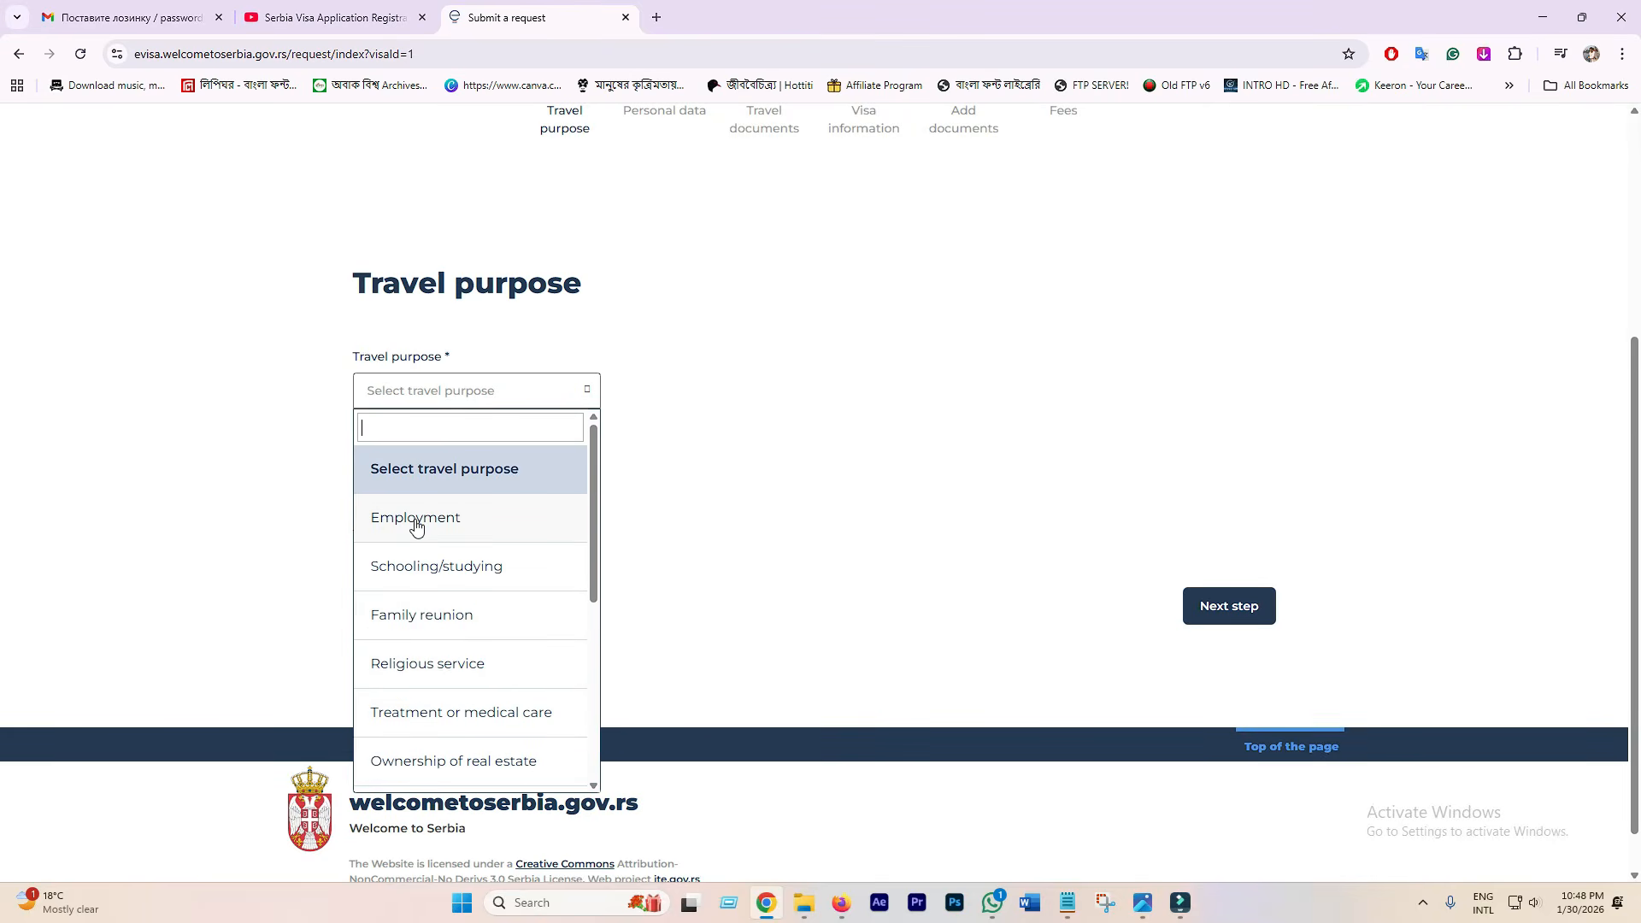
pyautogui.click(454, 524)
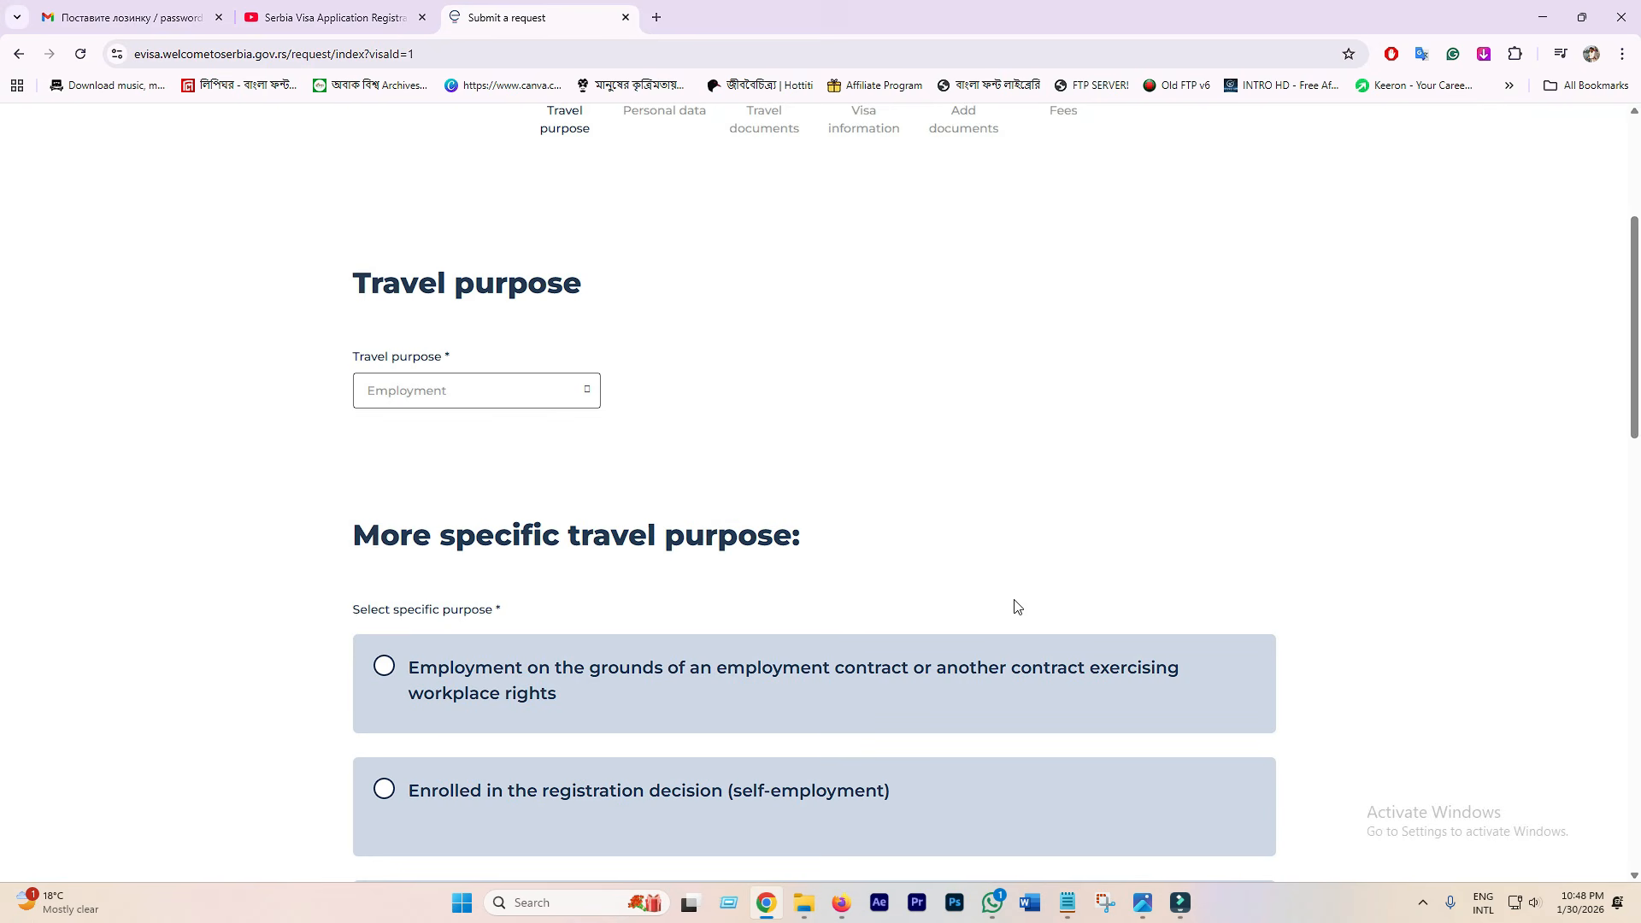
# Step: Choose employment on the grounds of an employment contract as the specific travel purpose and continue to the personal data stage
pyautogui.scroll(-3, 718, 598)
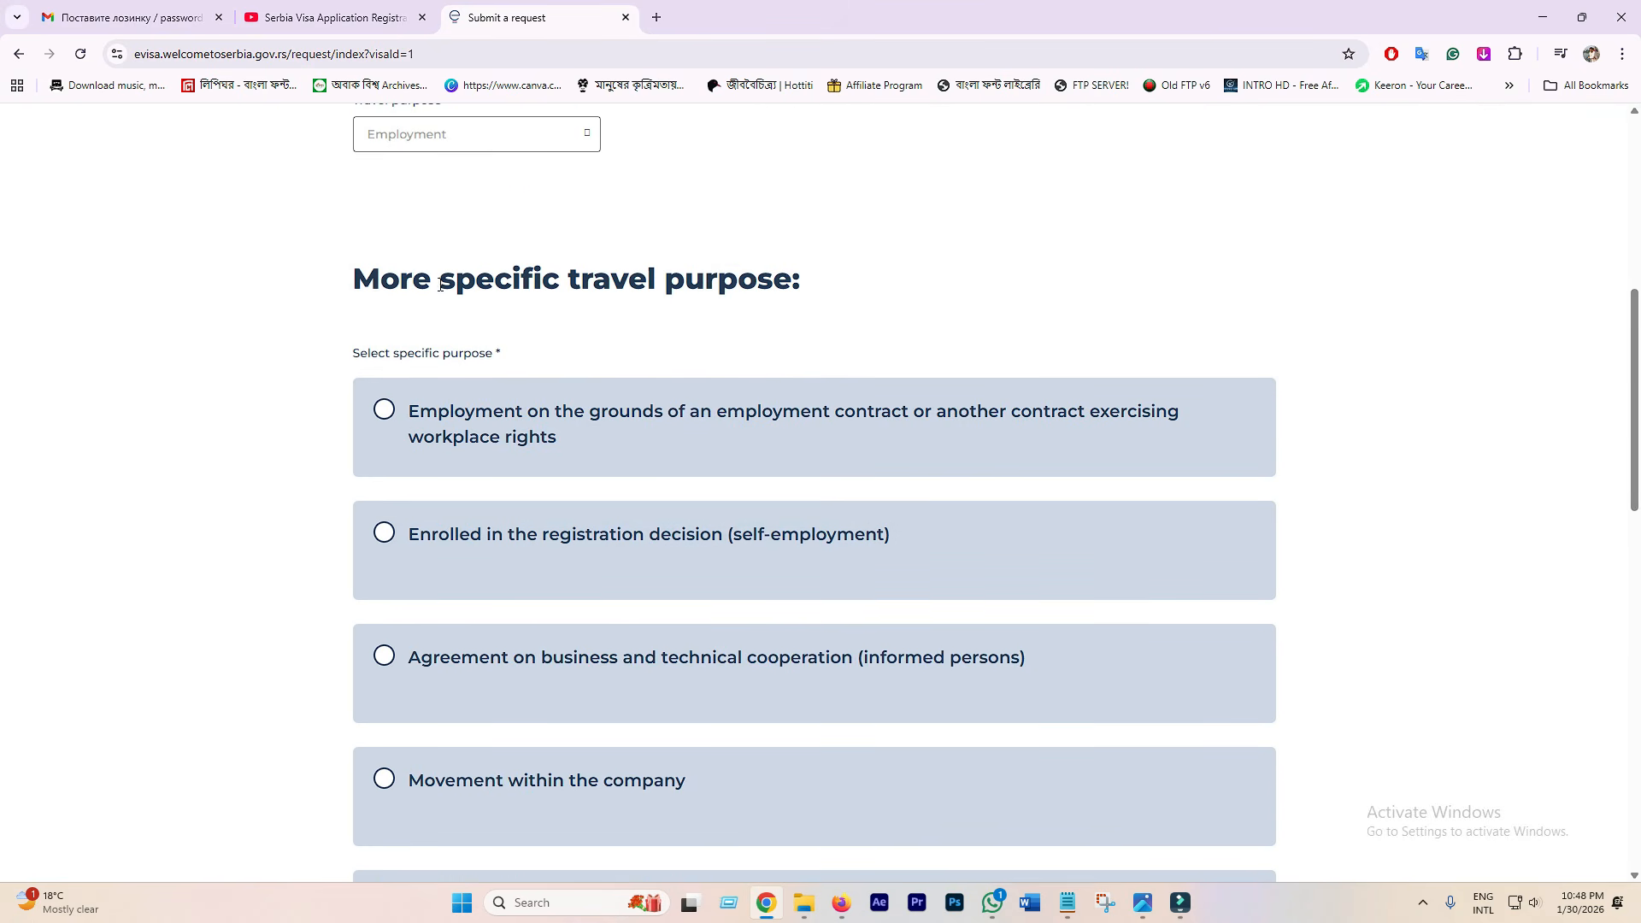
pyautogui.moveTo(825, 281); pyautogui.dragTo(349, 282)
pyautogui.click(590, 274)
pyautogui.scroll(-2, 521, 598)
pyautogui.scroll(4, 527, 611)
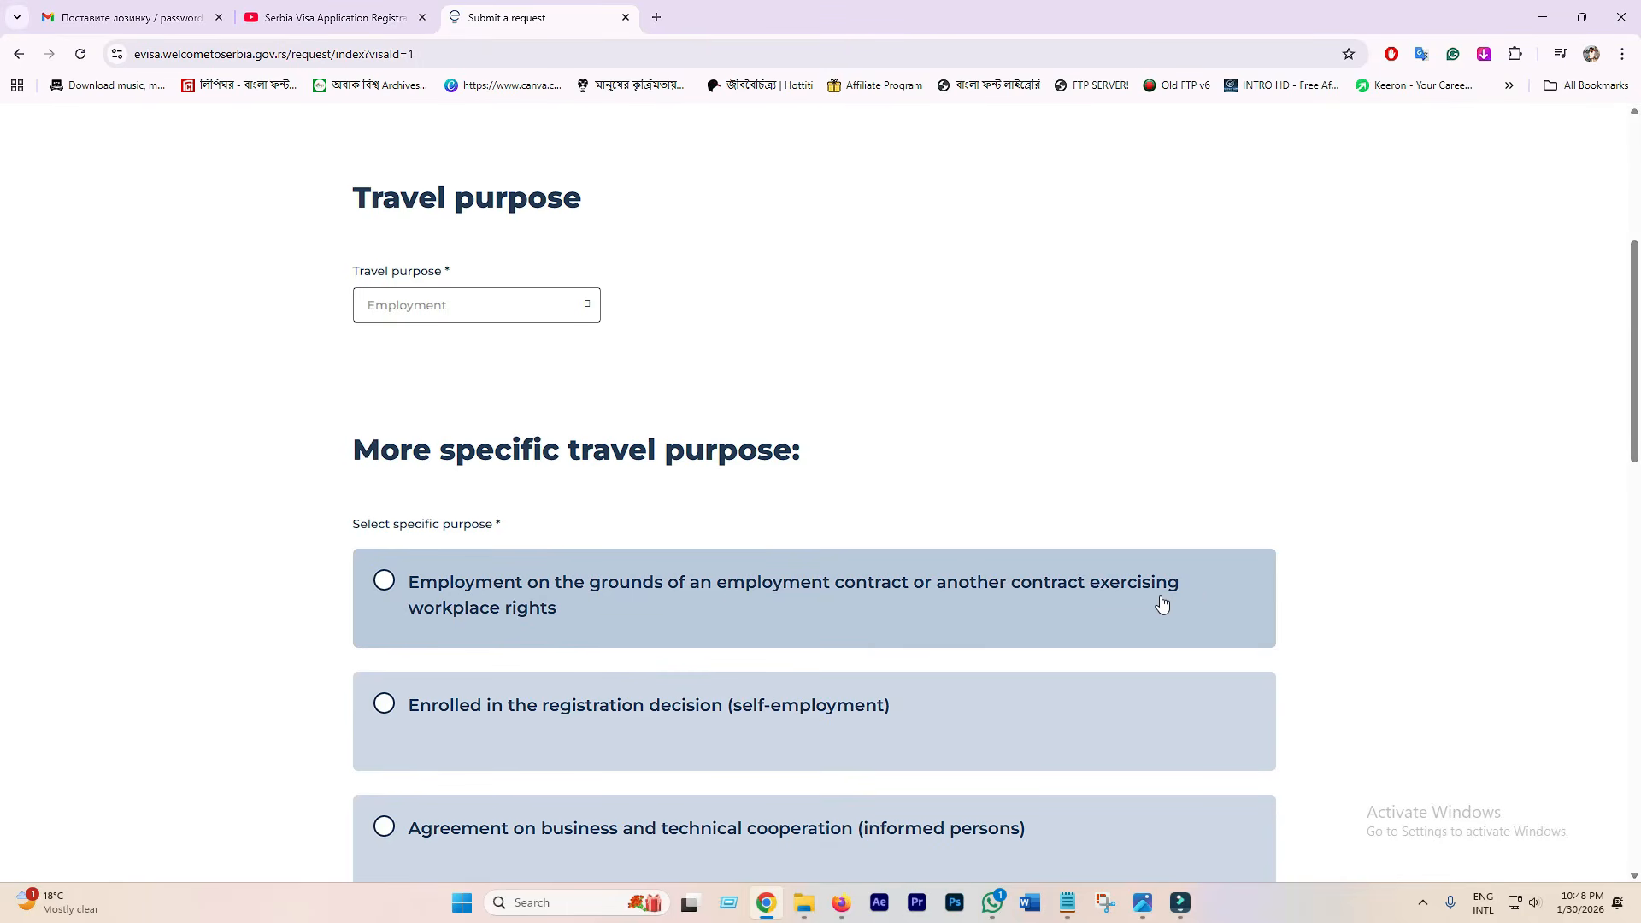
pyautogui.click(383, 581)
pyautogui.scroll(-18, 913, 616)
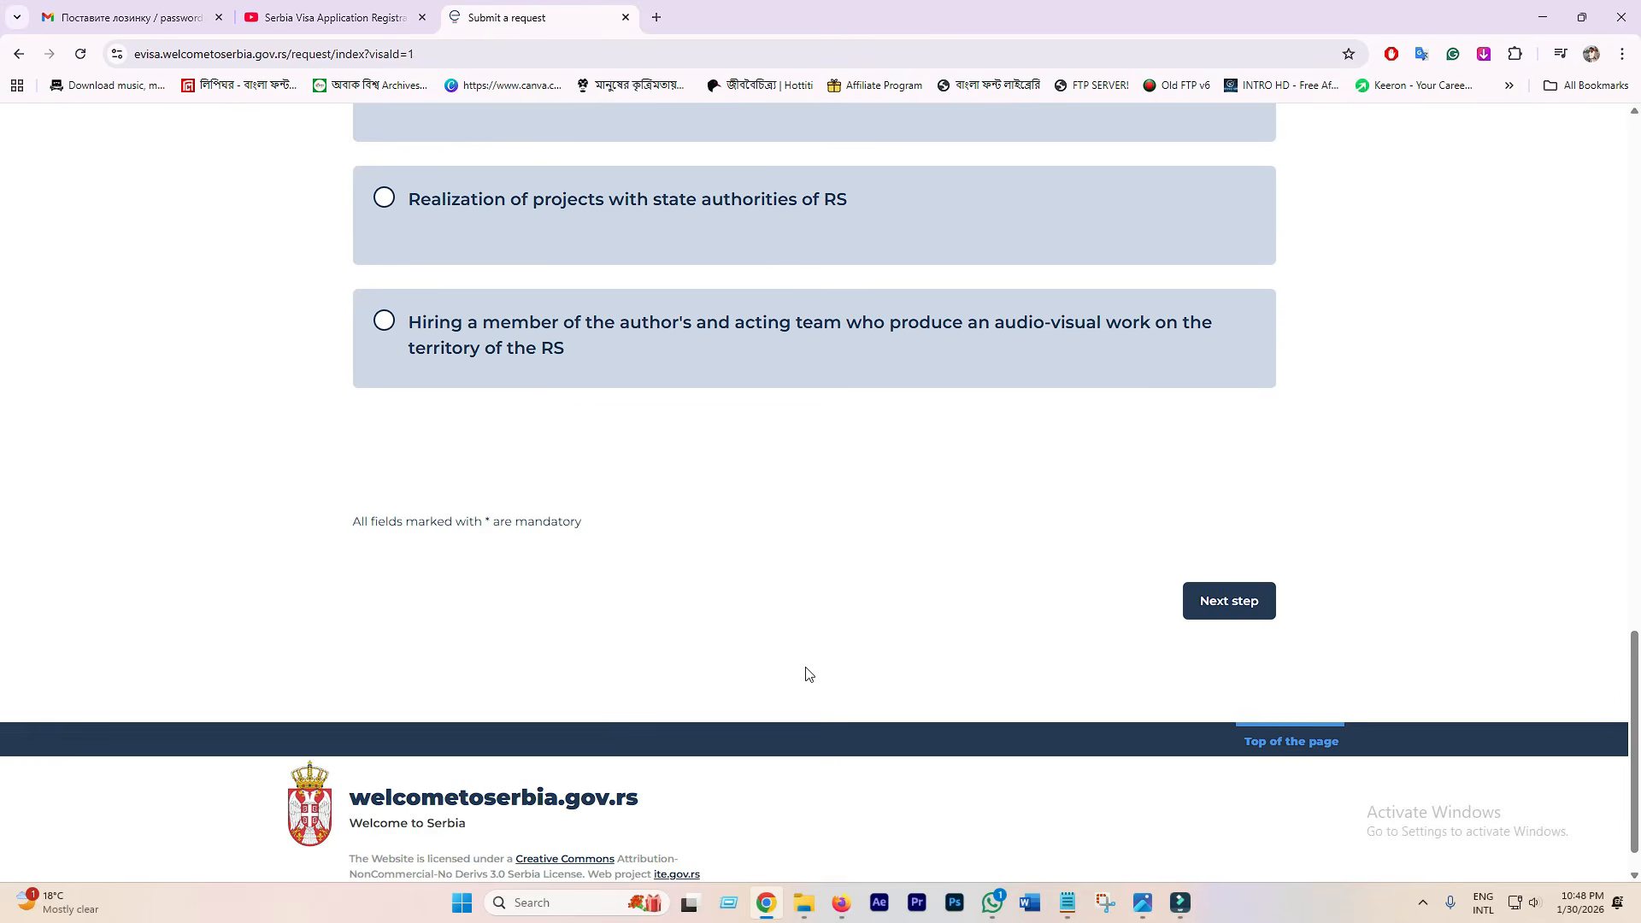
pyautogui.click(1249, 608)
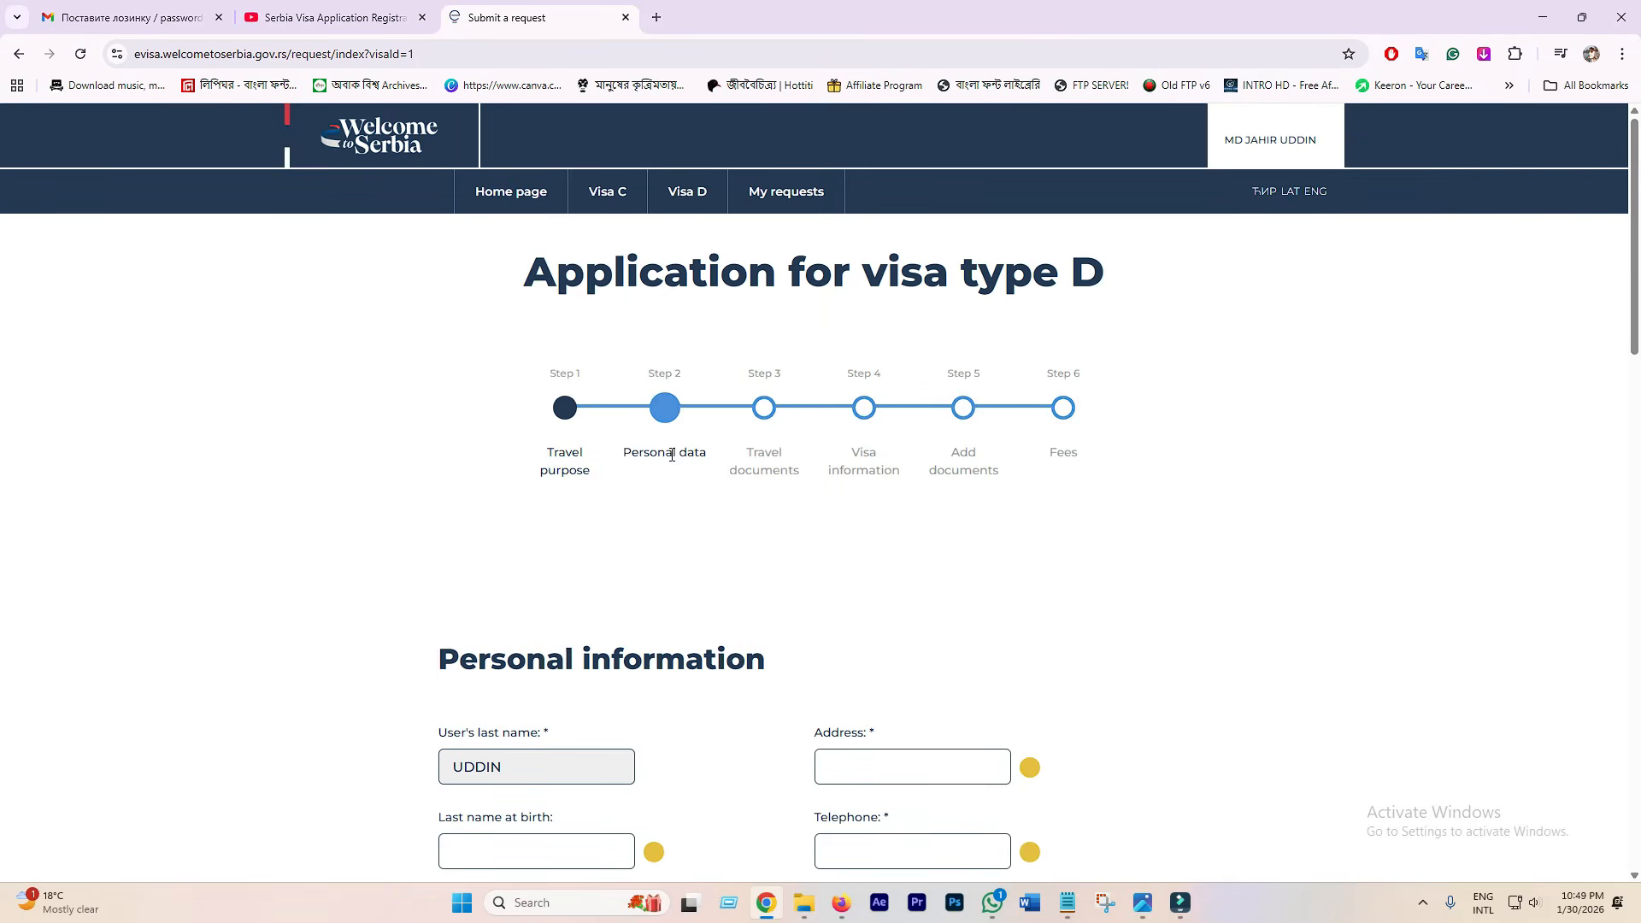
# Step: Examine the last name, first name, last name at birth, address and telephone fields of the personal information section
pyautogui.scroll(-4, 656, 604)
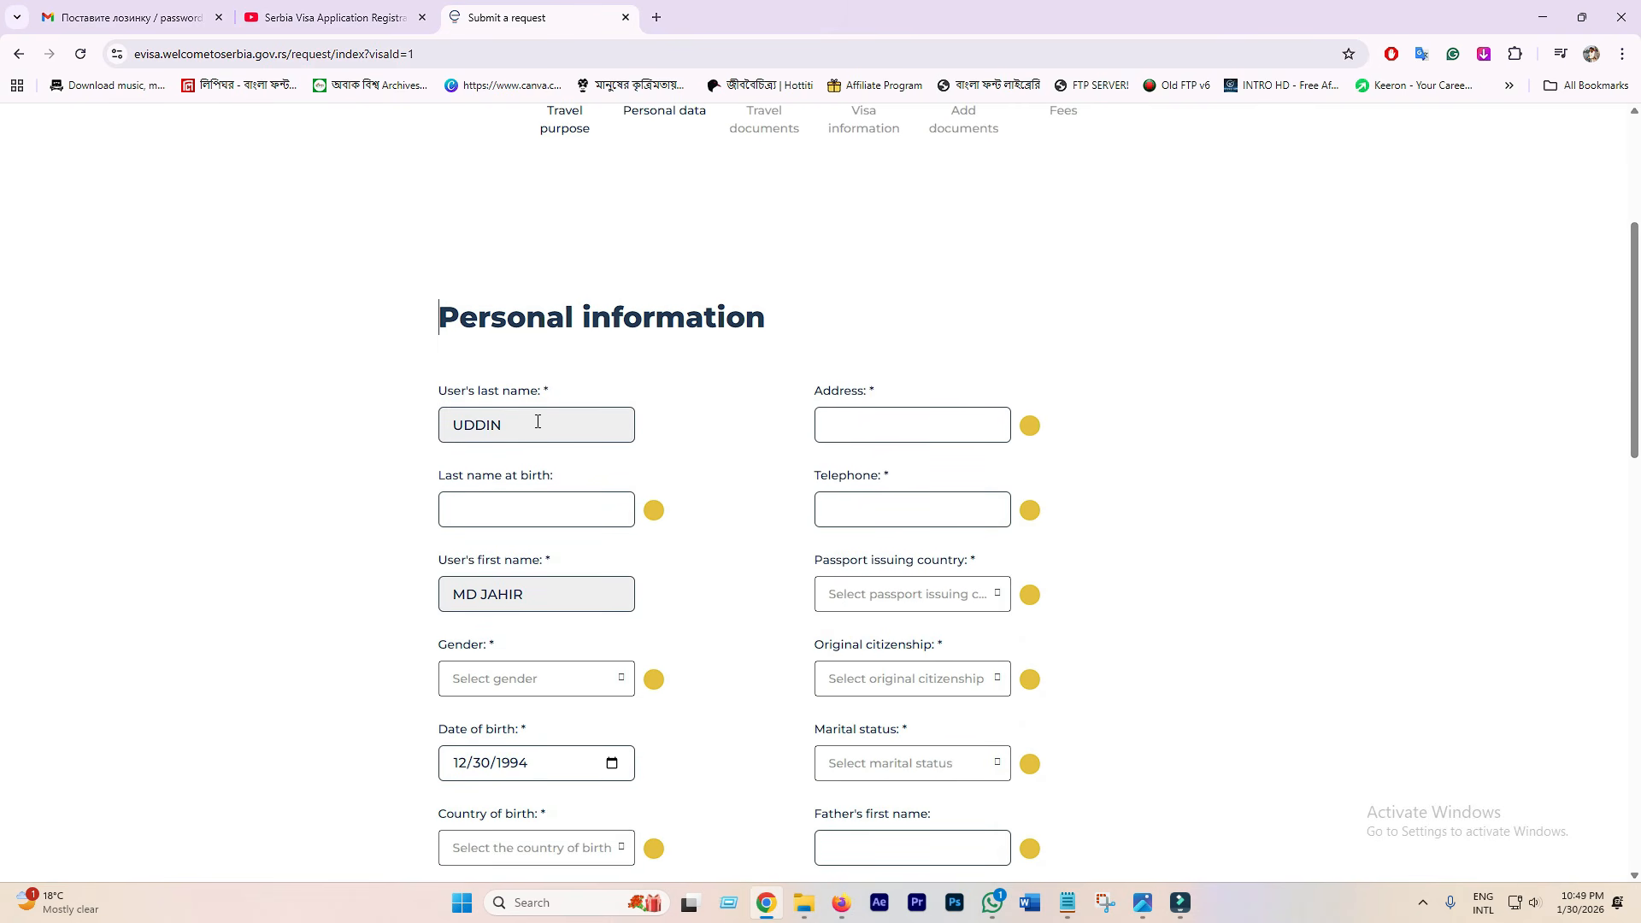
pyautogui.click(473, 419)
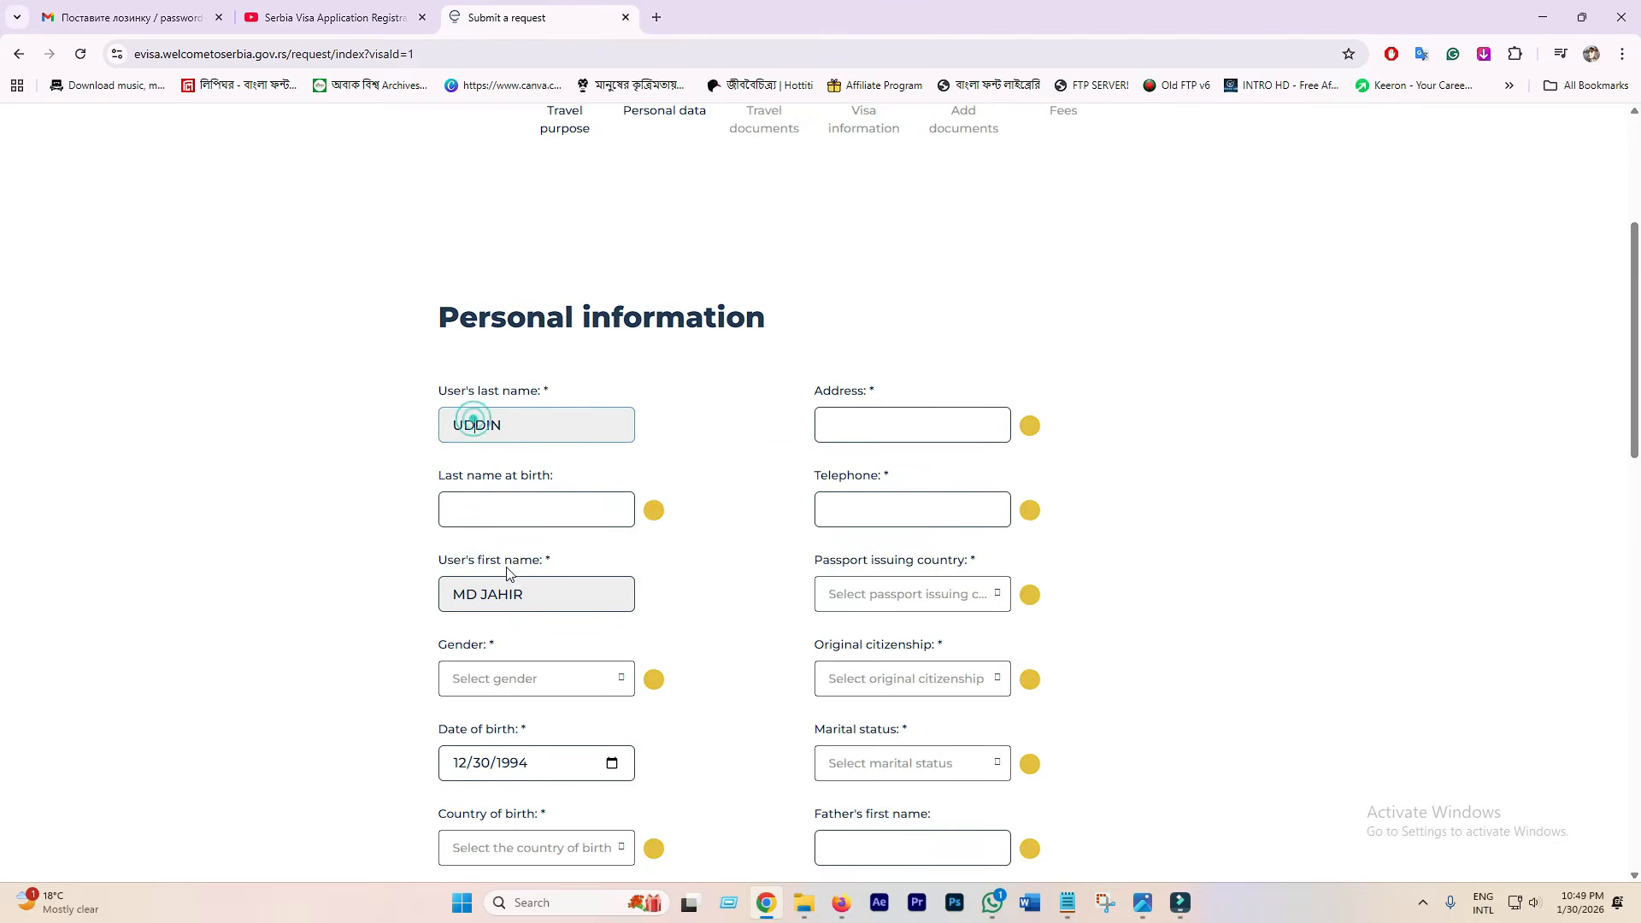
pyautogui.click(510, 582)
pyautogui.scroll(-2, 875, 455)
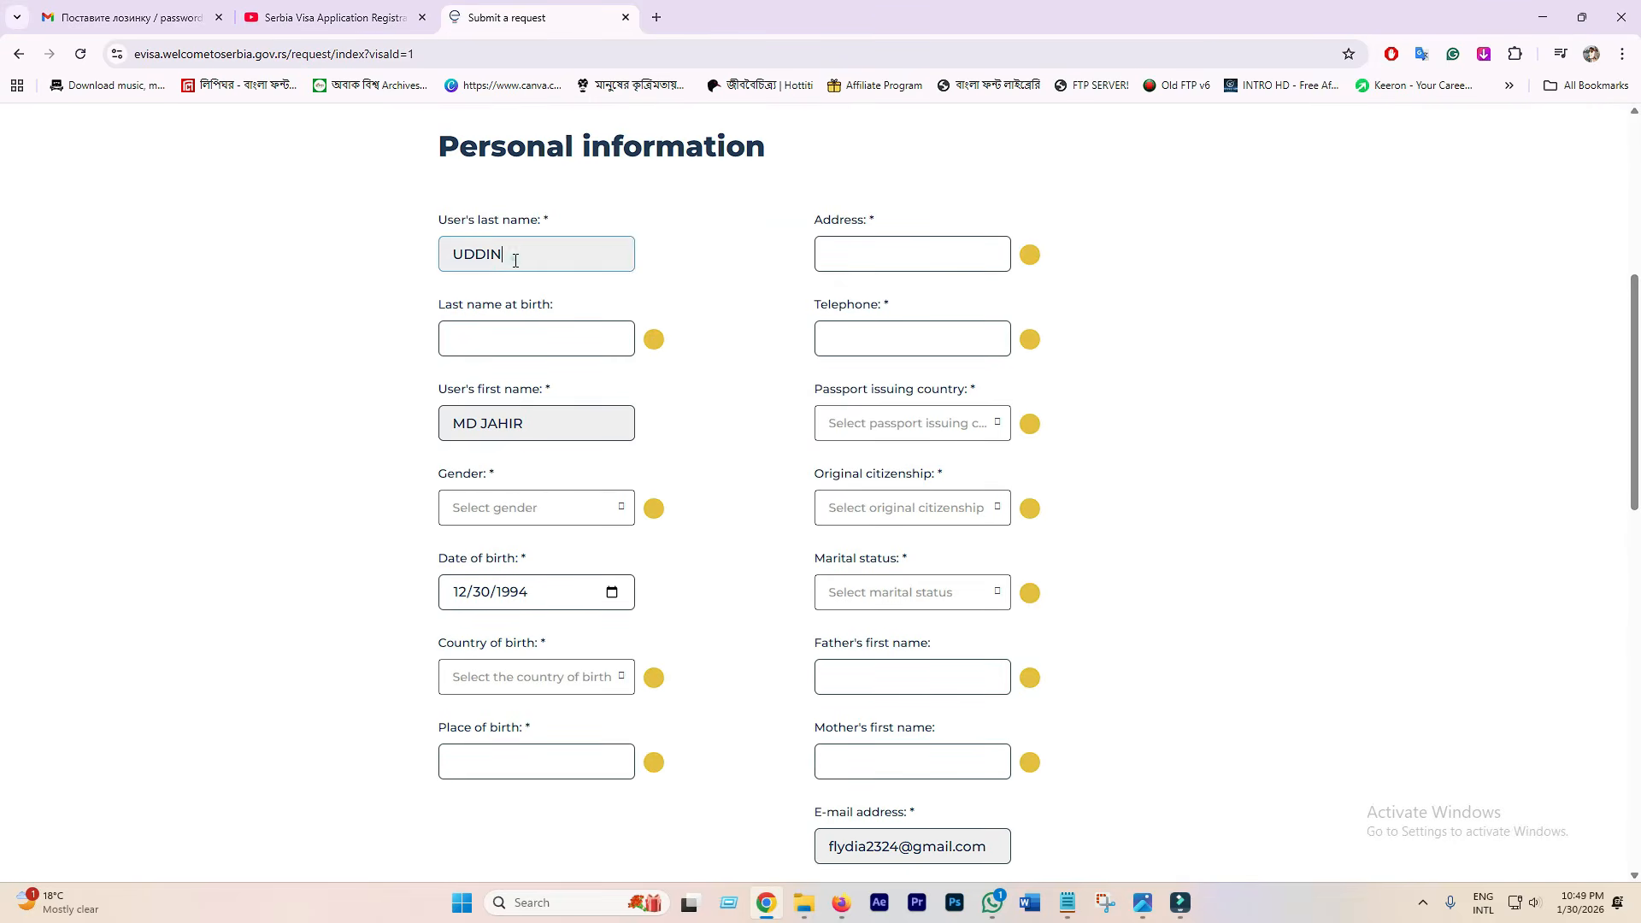
pyautogui.click(539, 425)
pyautogui.click(469, 337)
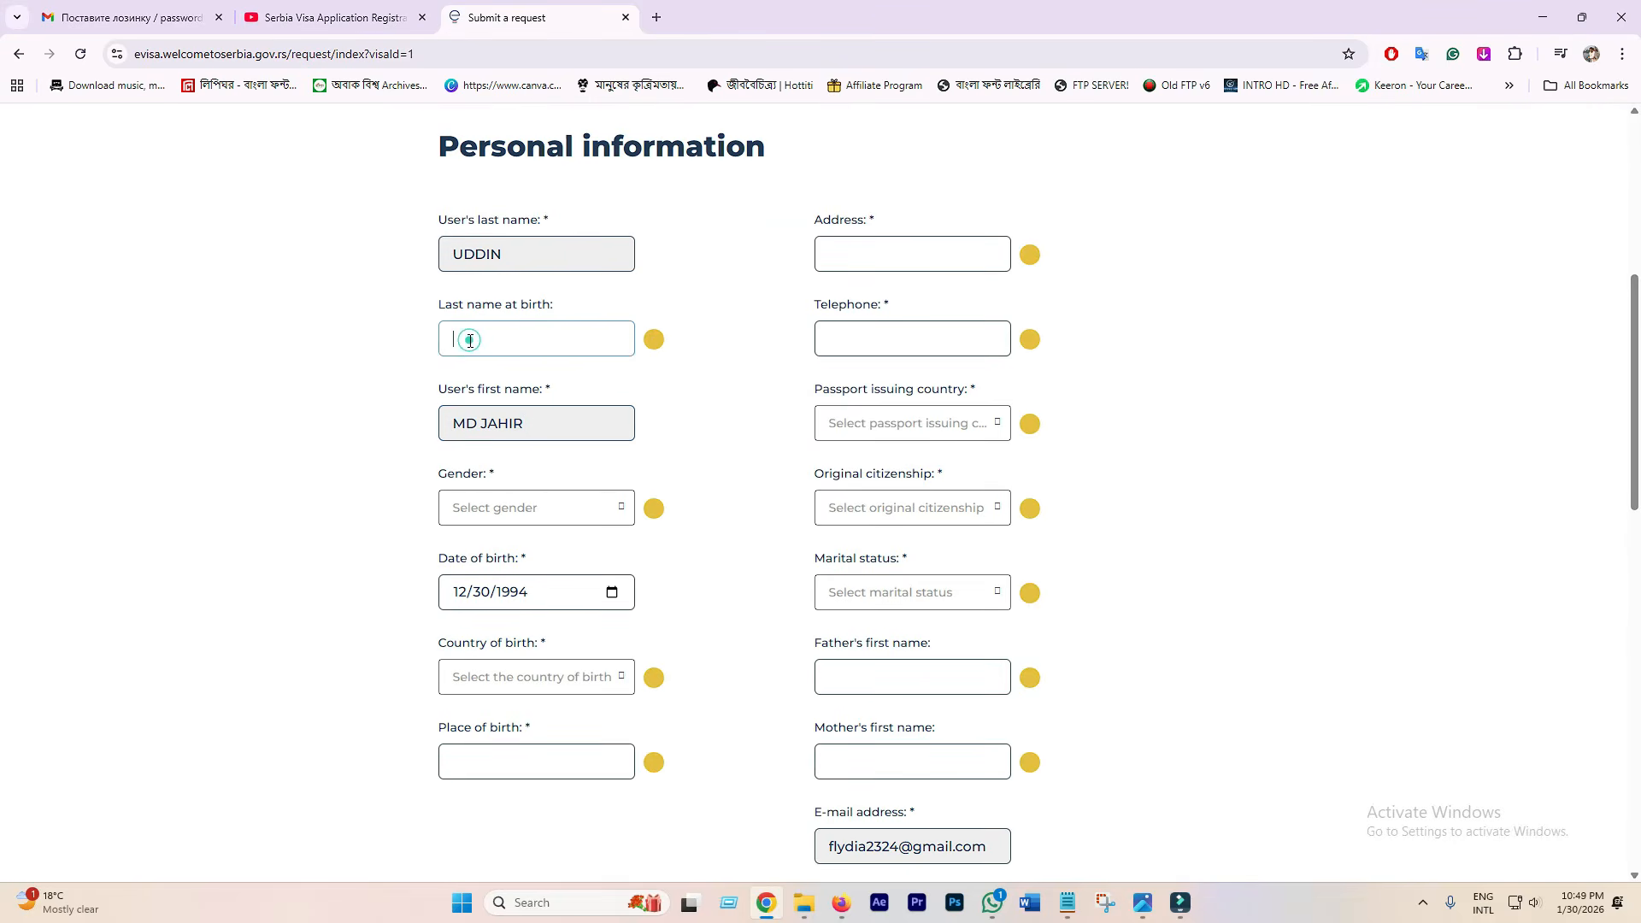
pyautogui.click(554, 342)
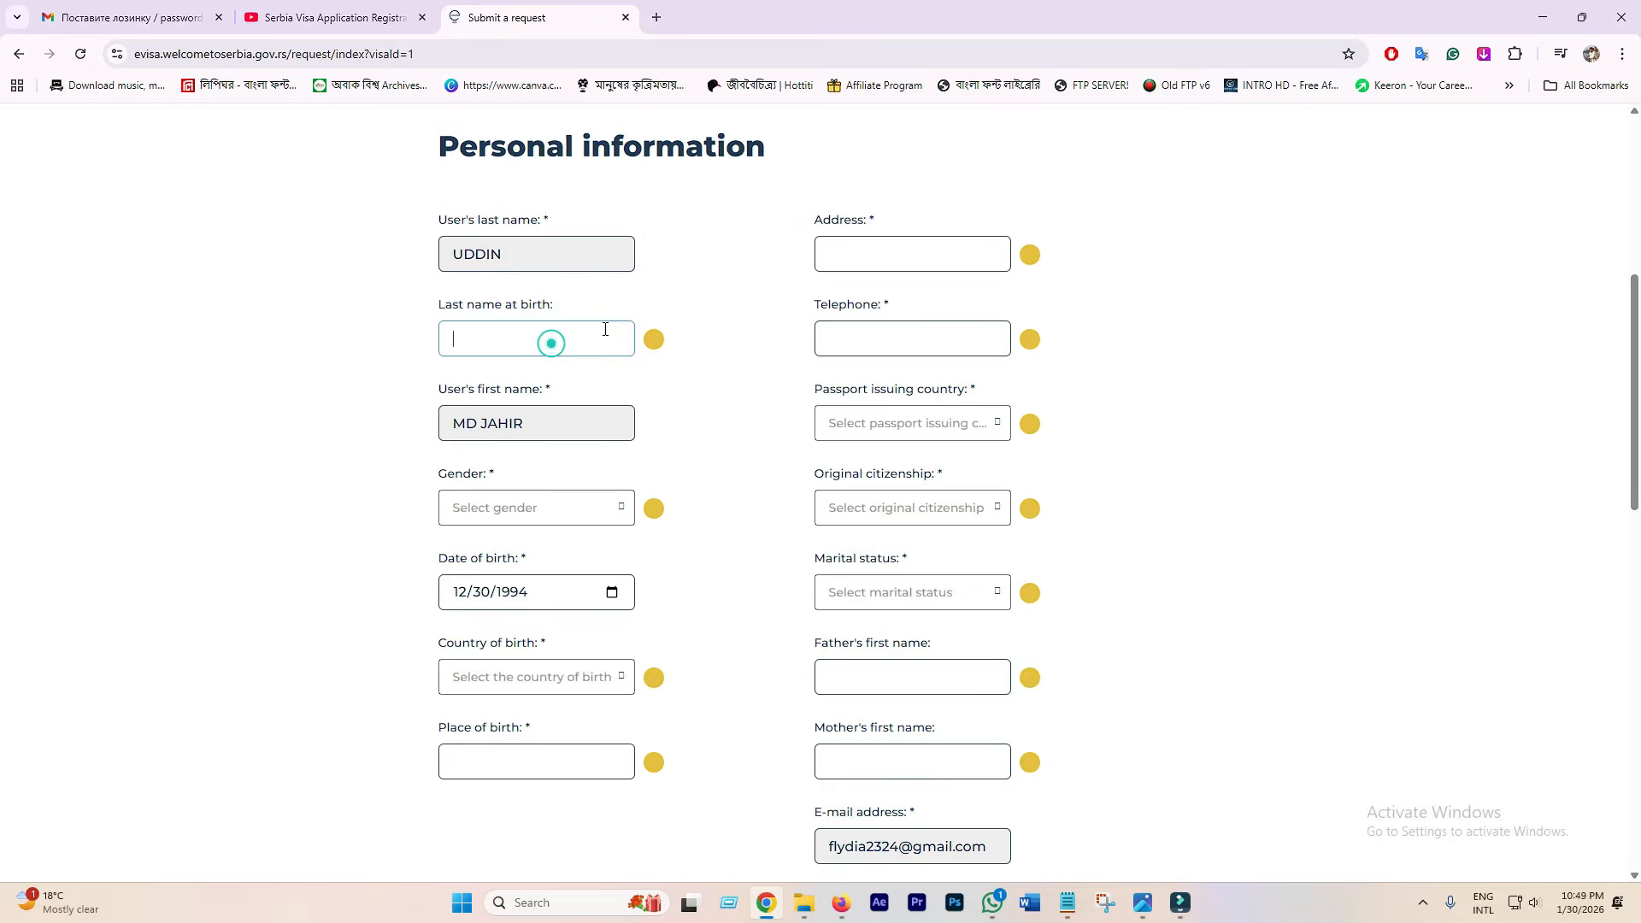
pyautogui.click(555, 307)
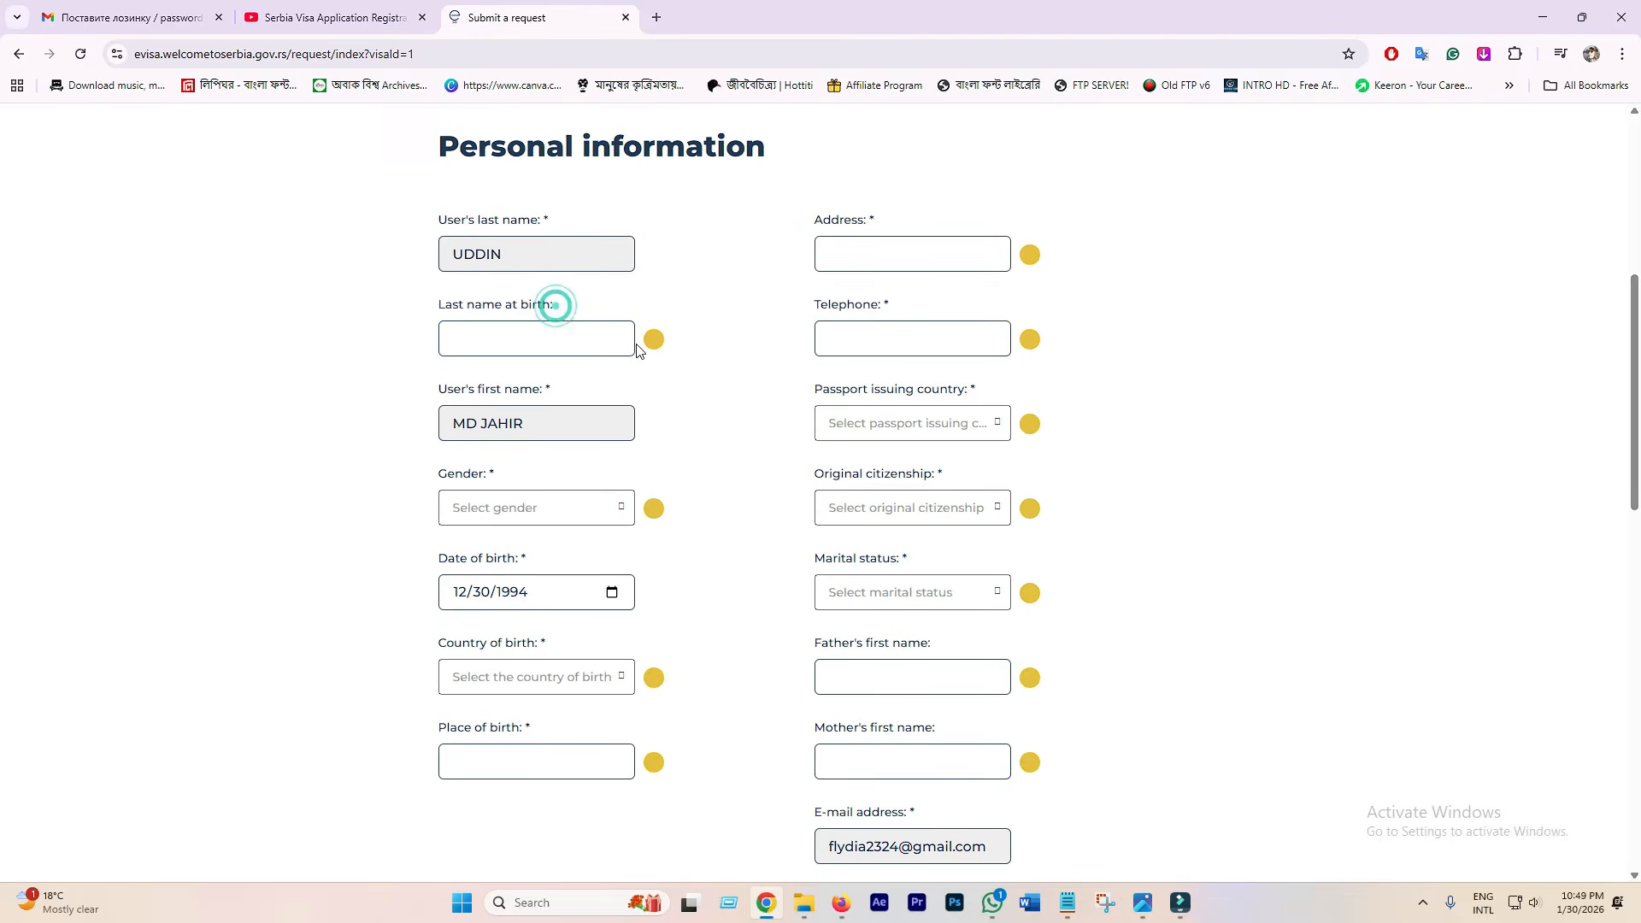
pyautogui.click(547, 220)
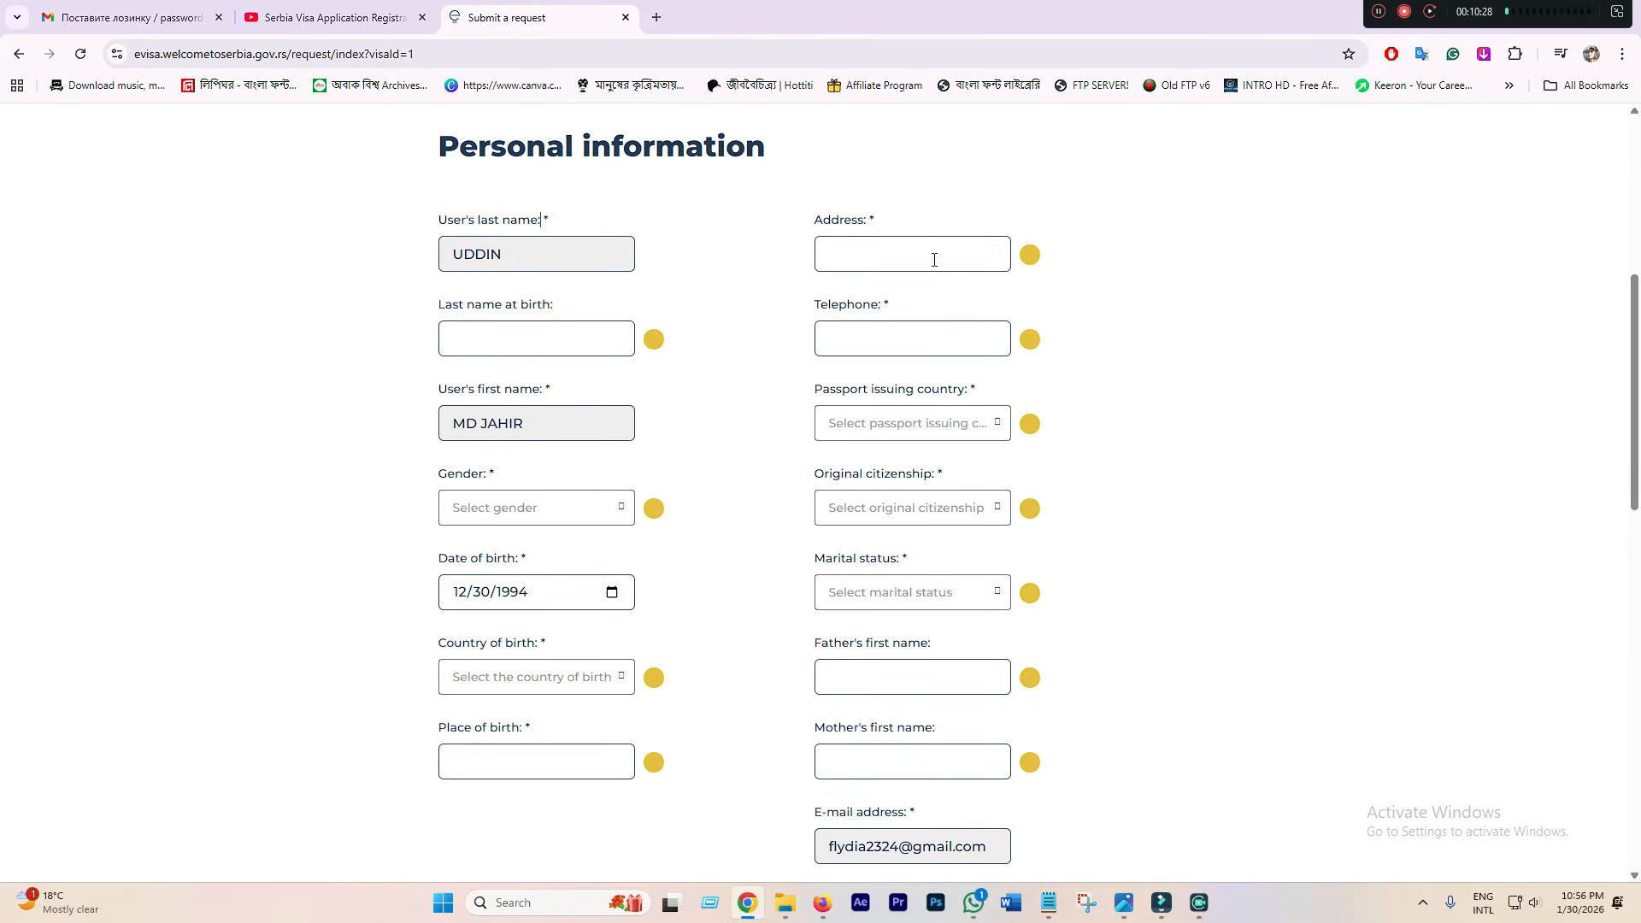
pyautogui.click(933, 258)
pyautogui.click(838, 255)
pyautogui.click(864, 344)
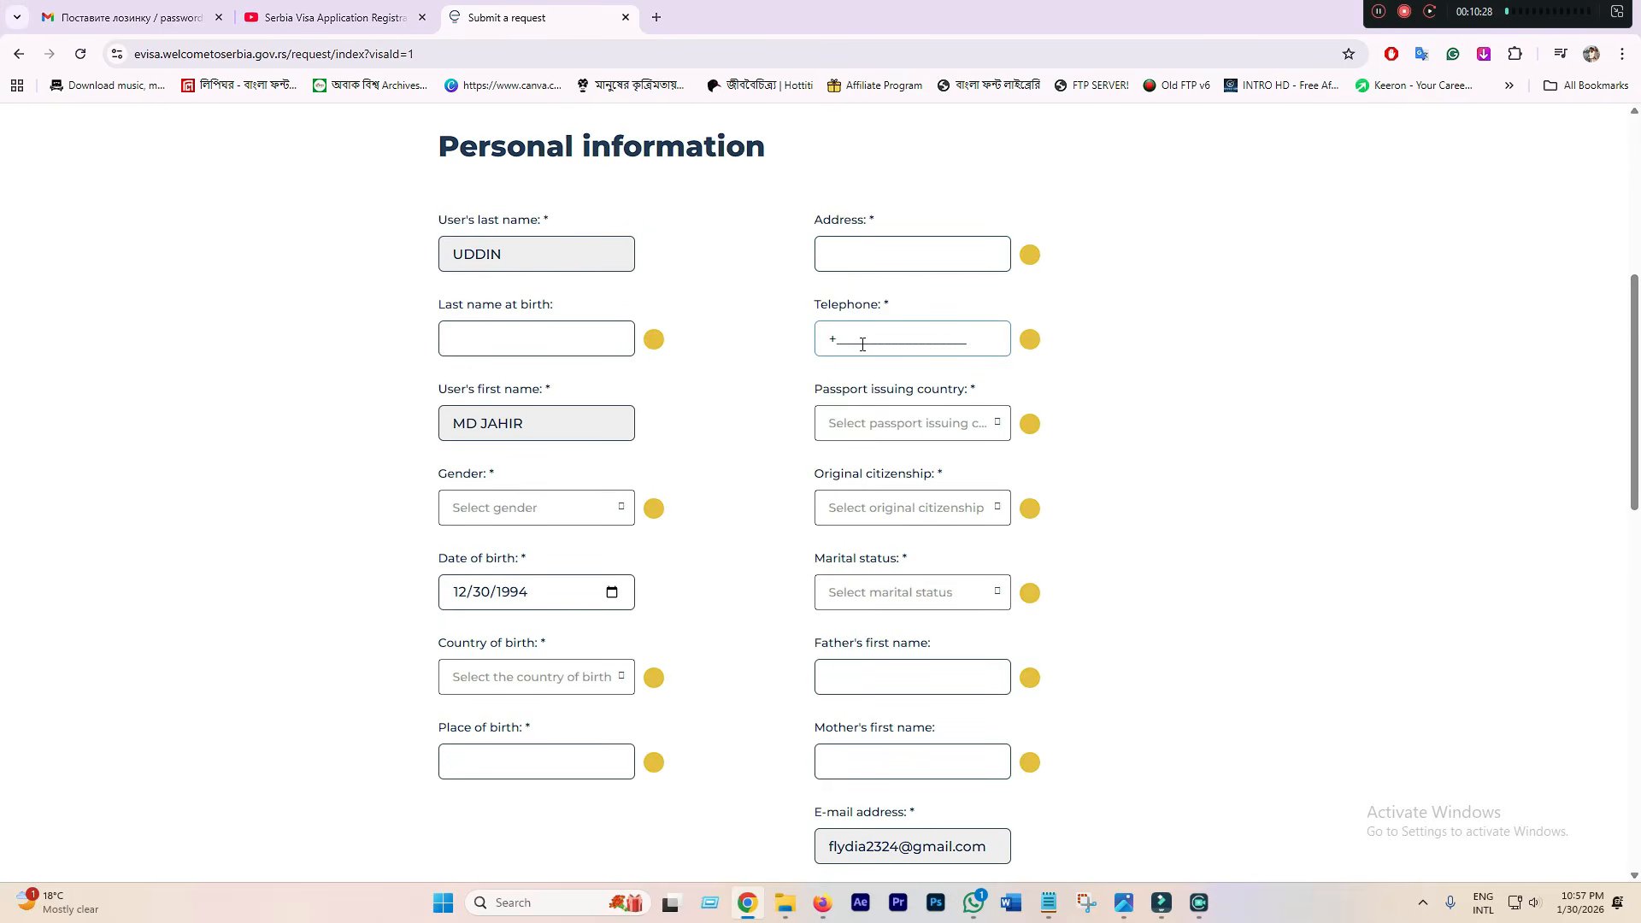
# Step: Set the gender to Male and the country of birth to Bangladesh in the personal information
pyautogui.click(446, 517)
pyautogui.click(496, 617)
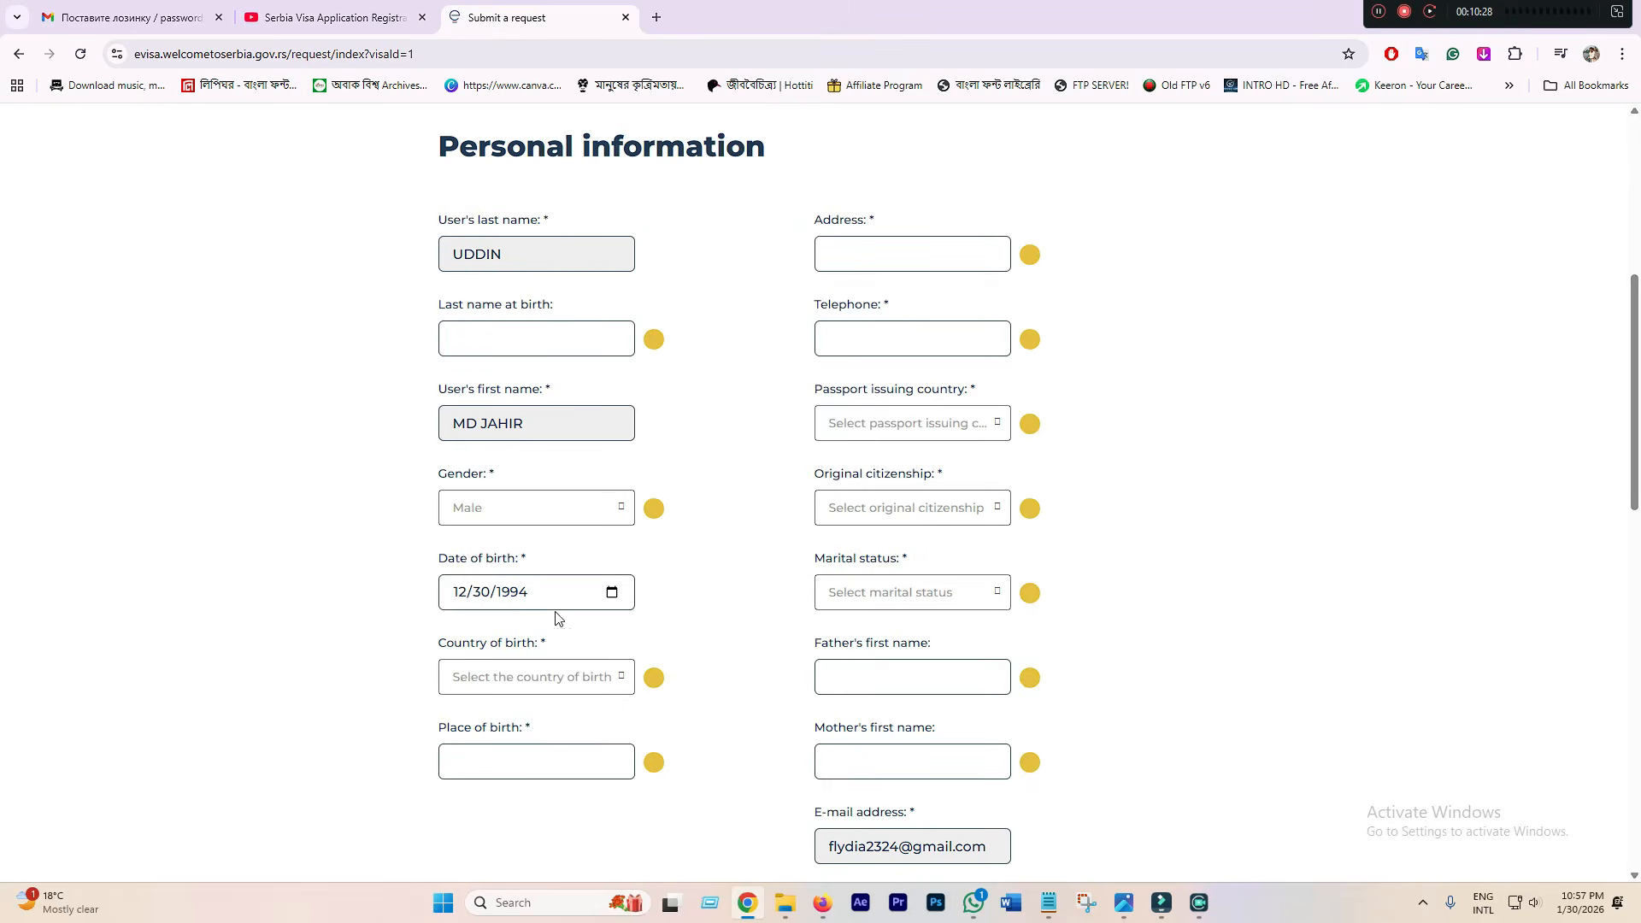
pyautogui.click(513, 680)
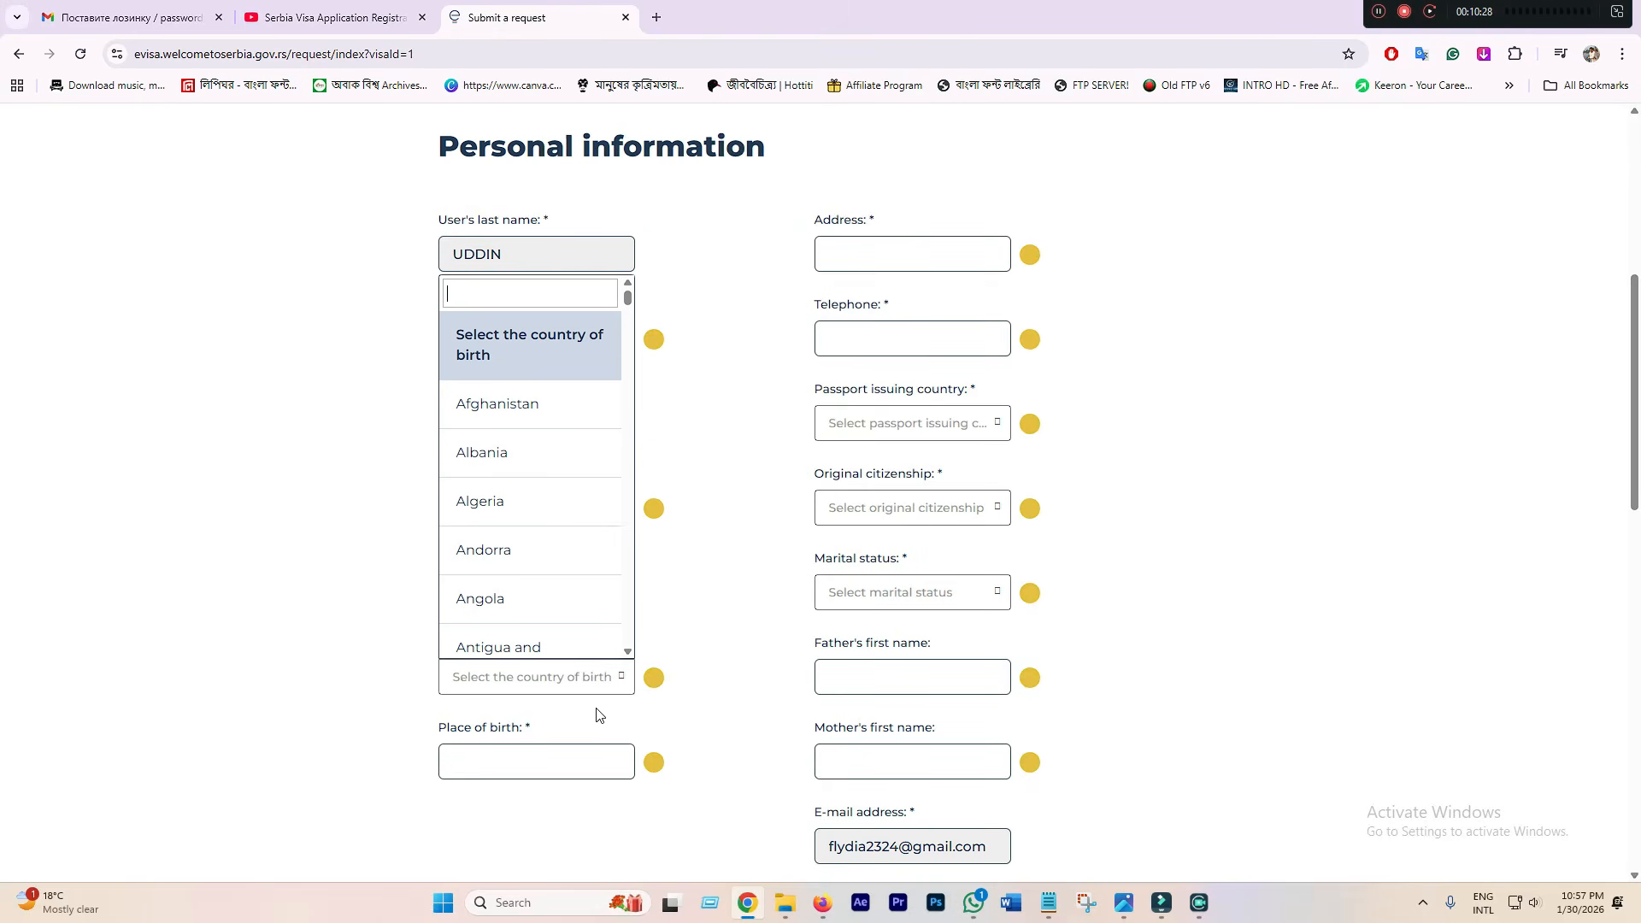
pyautogui.write('bag')
pyautogui.press('BackSpace')
pyautogui.press('BackSpace')
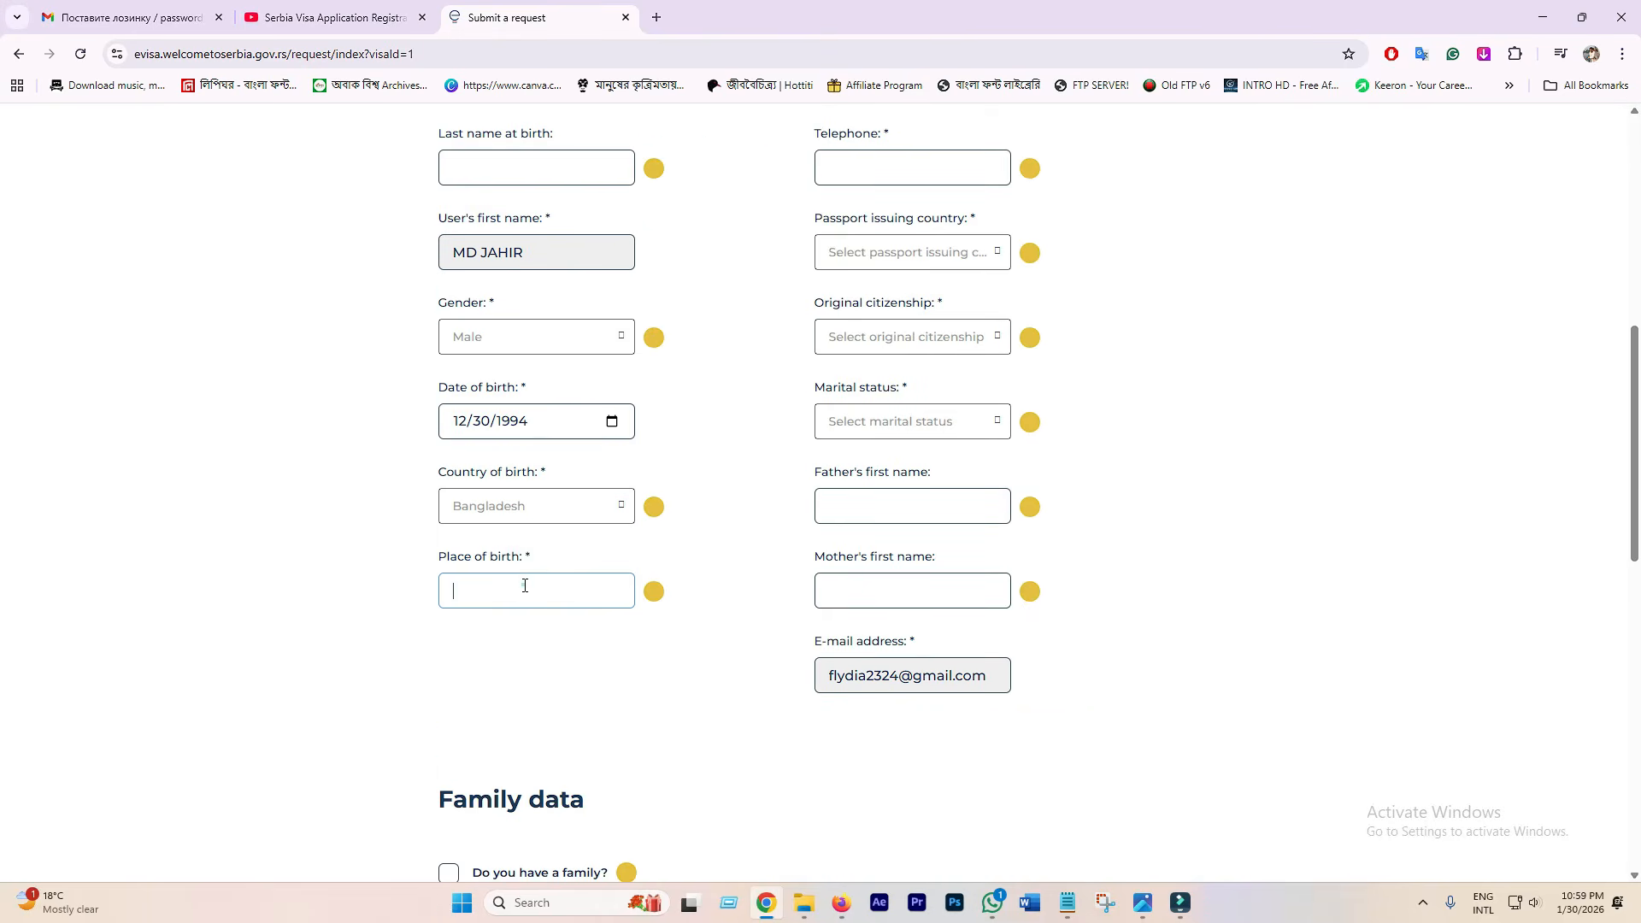
# Step: Enter DHAKA in capital letters as the place of birth
pyautogui.click(524, 586)
pyautogui.write('dhak')
pyautogui.press('BackSpace')
pyautogui.press('BackSpace')
pyautogui.press('BackSpace')
pyautogui.press('BackSpace')
pyautogui.write('DHAK')
pyautogui.click(681, 586)
pyautogui.scroll(3, 681, 581)
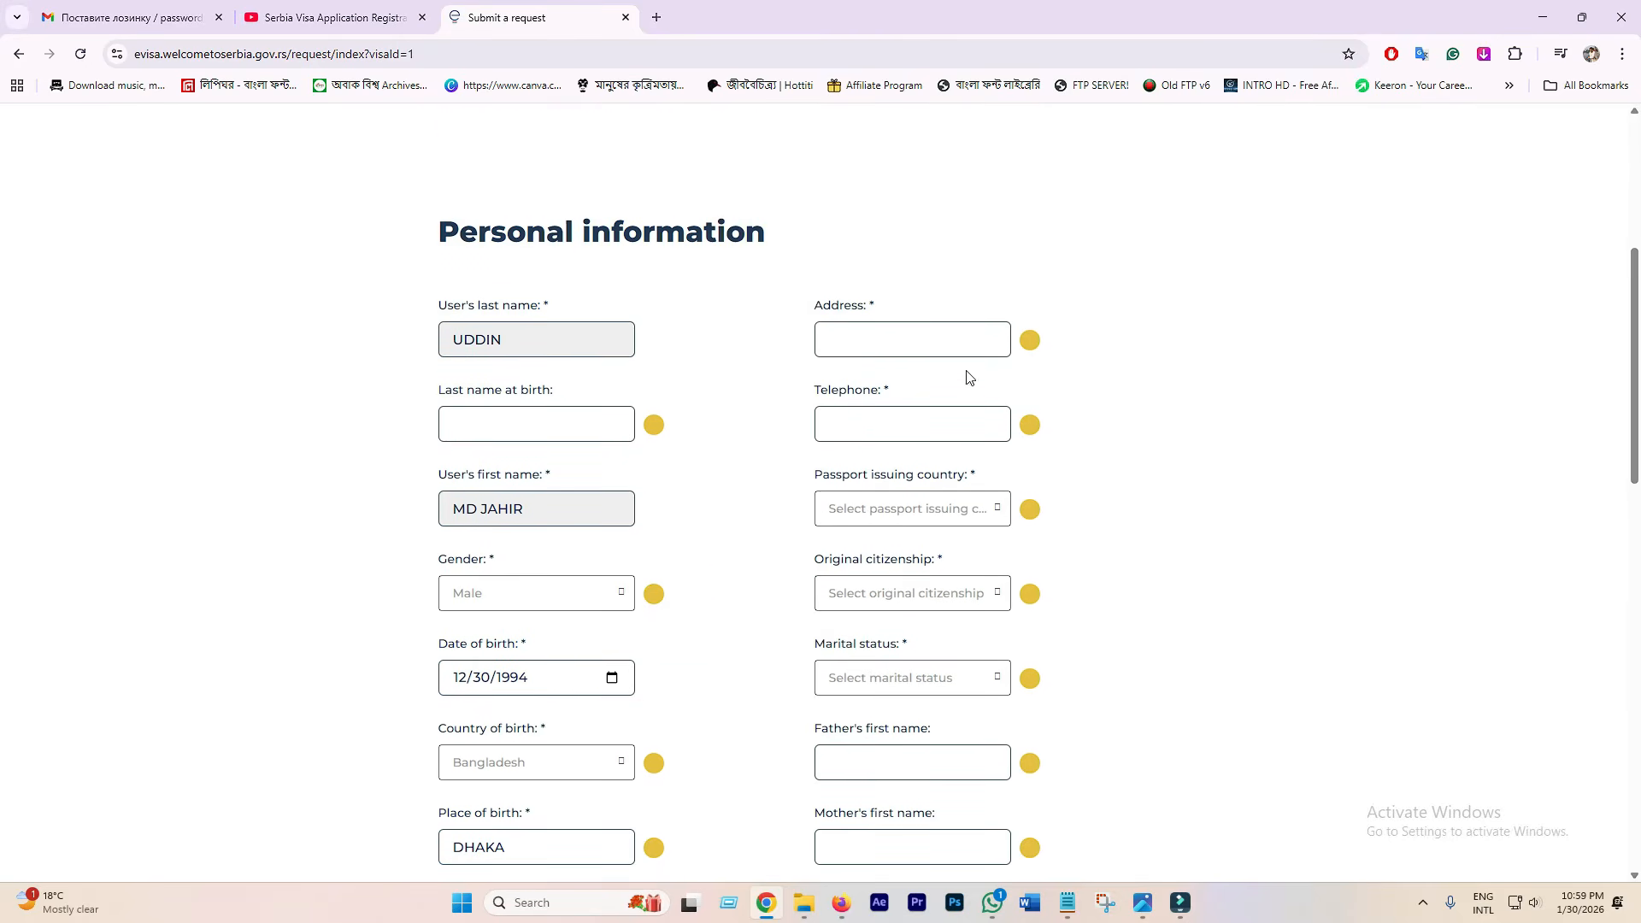
# Step: Set both the passport issuing country and the original citizenship to Bangladesh
pyautogui.scroll(-1, 1052, 457)
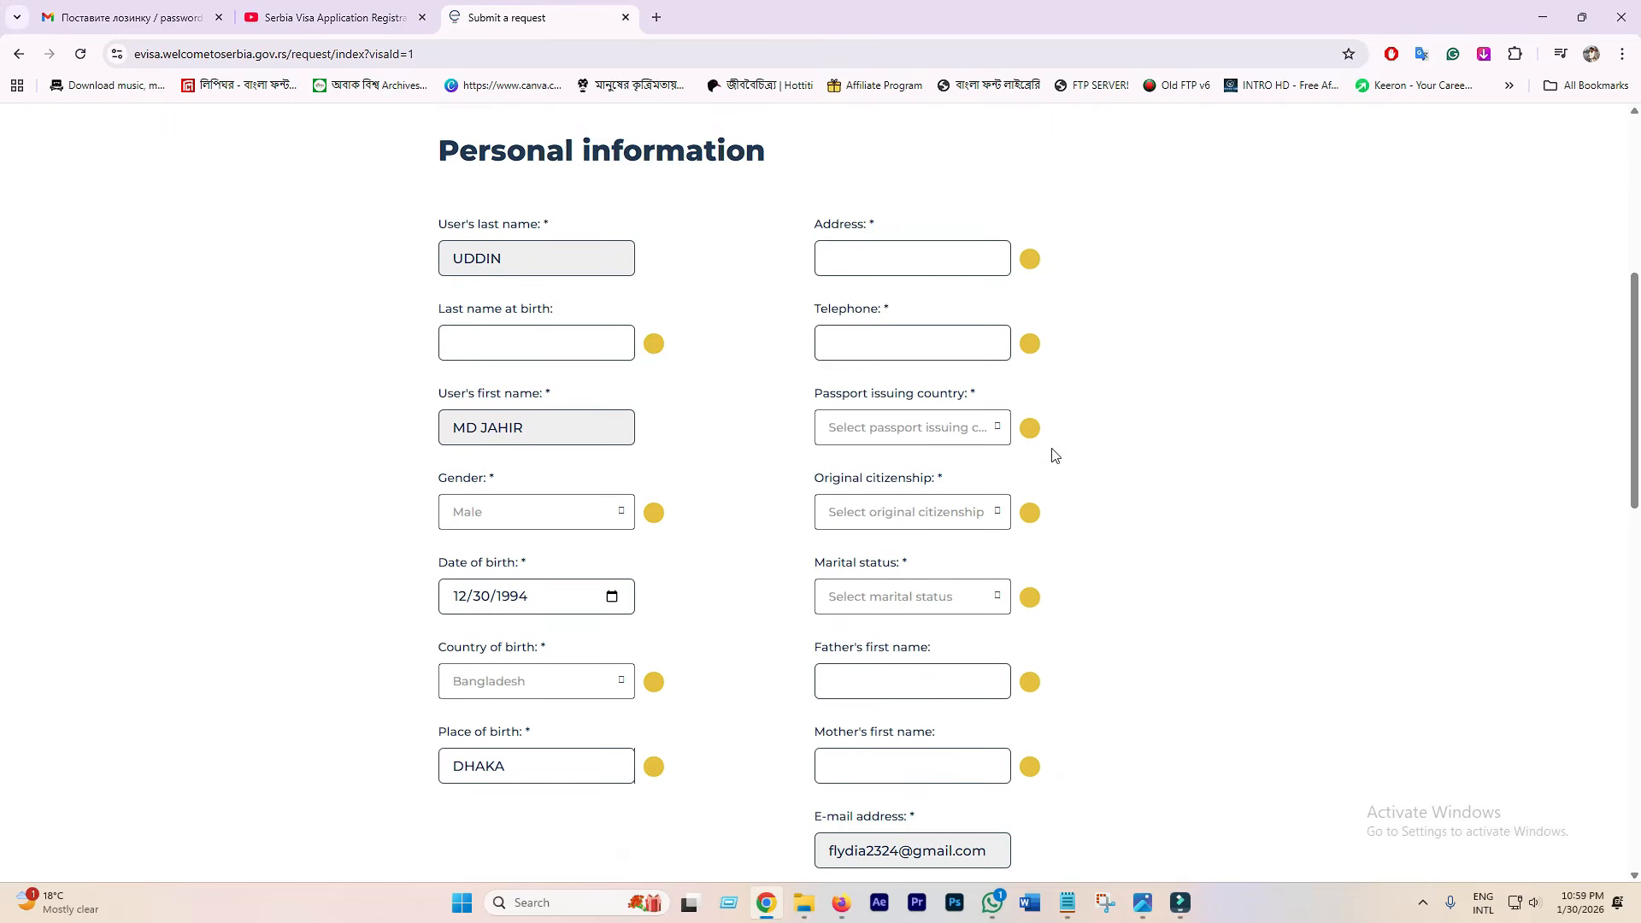
pyautogui.click(926, 430)
pyautogui.write('BANG')
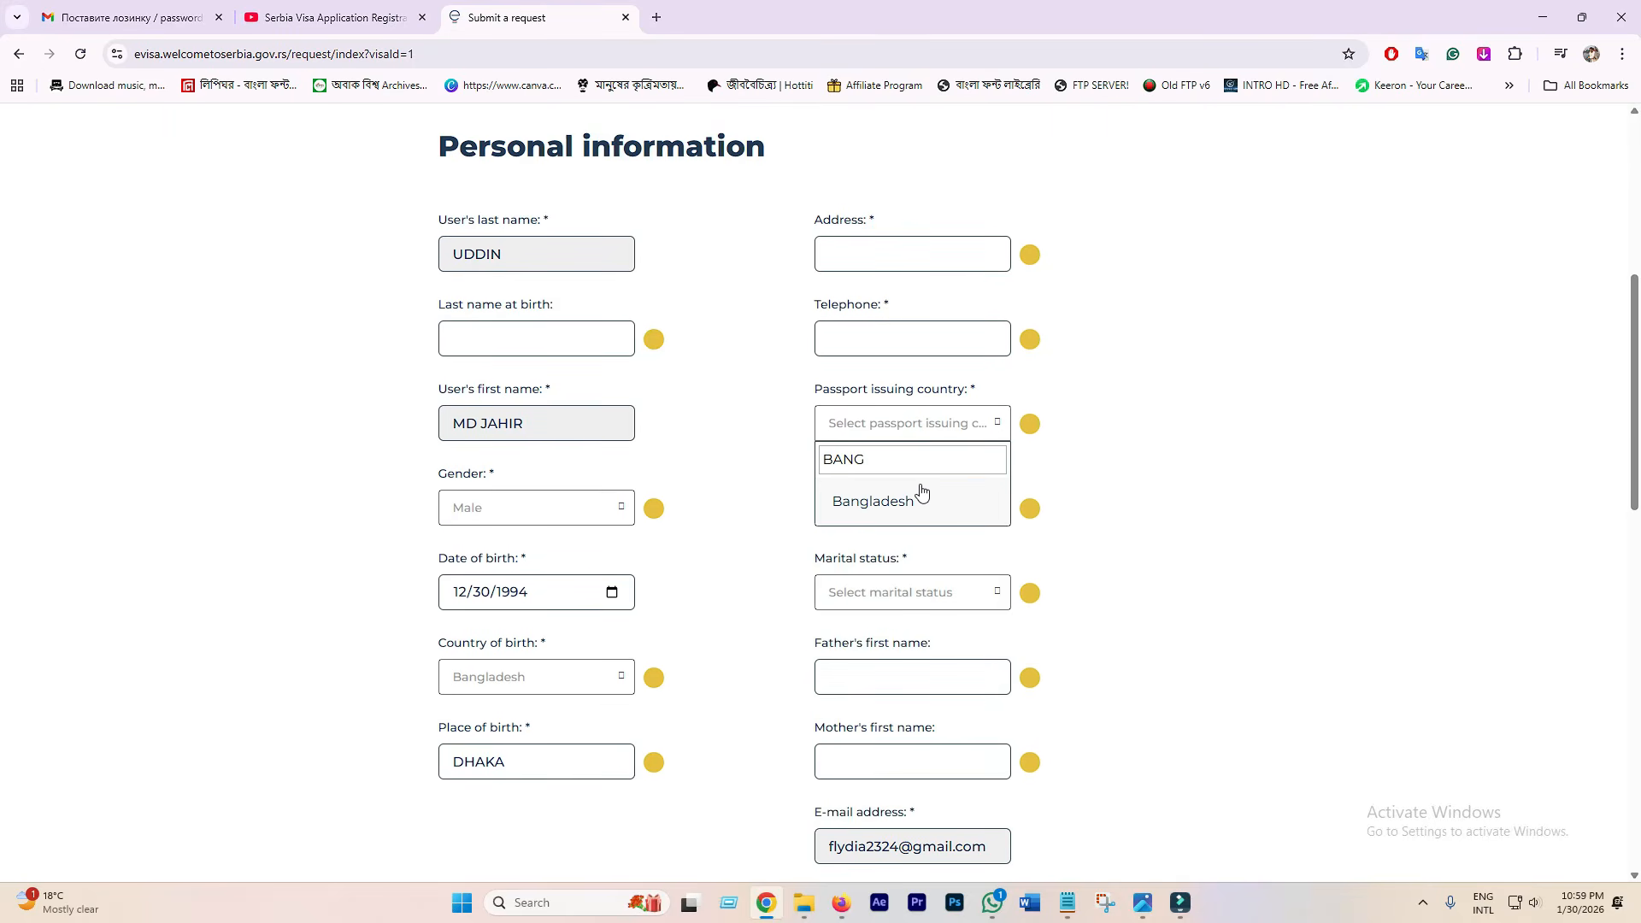
pyautogui.click(920, 493)
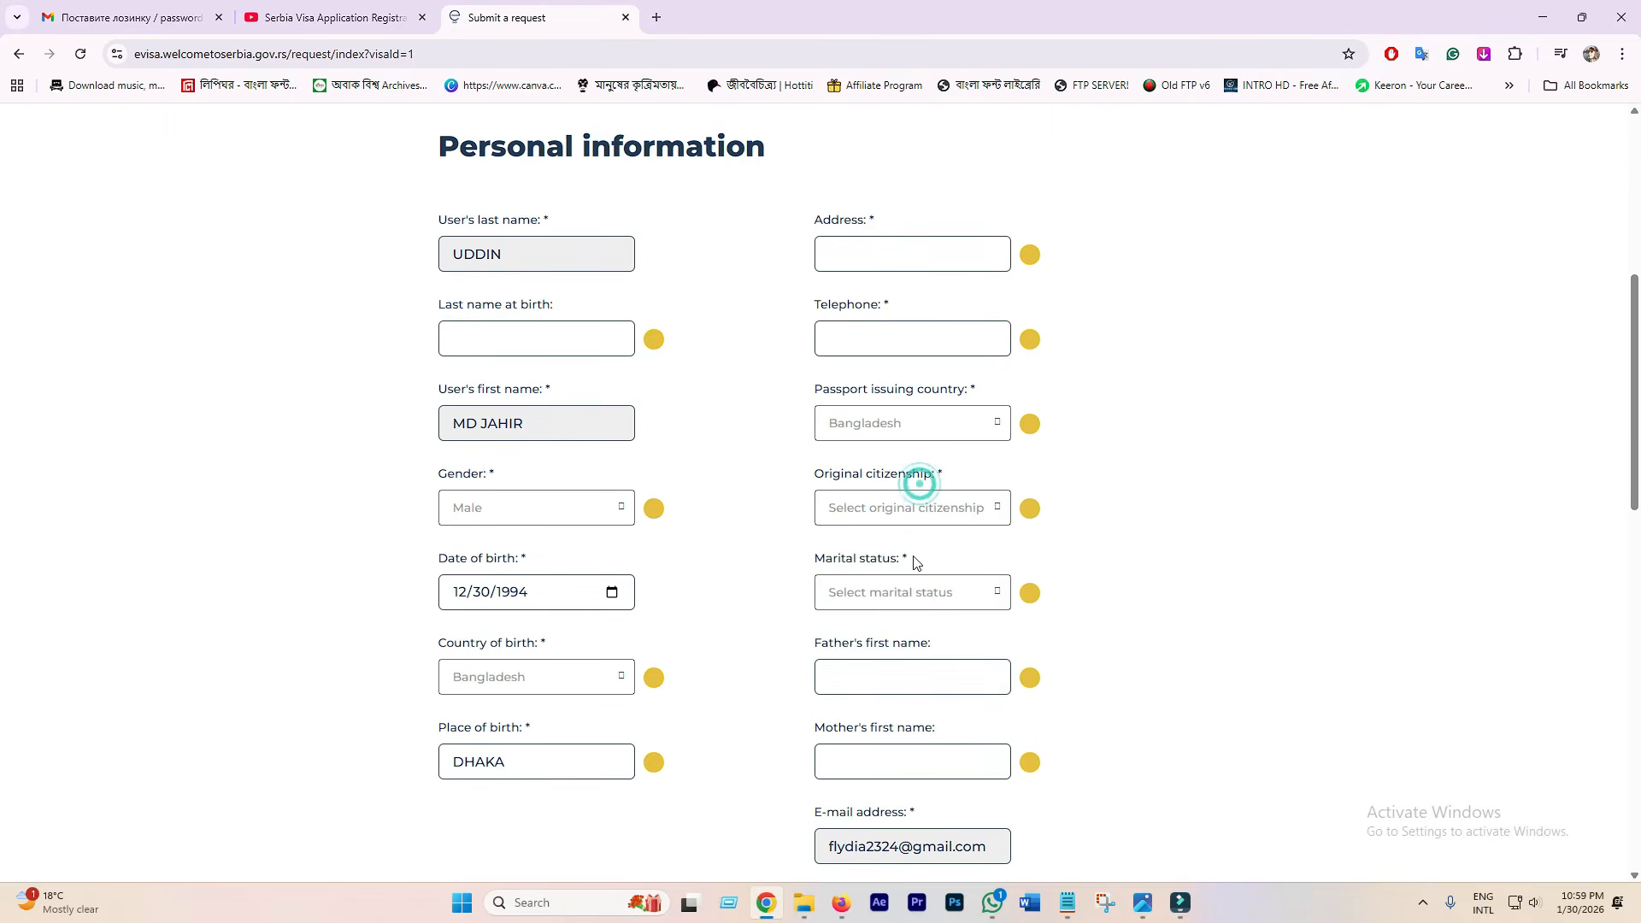
pyautogui.click(881, 502)
pyautogui.click(895, 508)
pyautogui.click(913, 509)
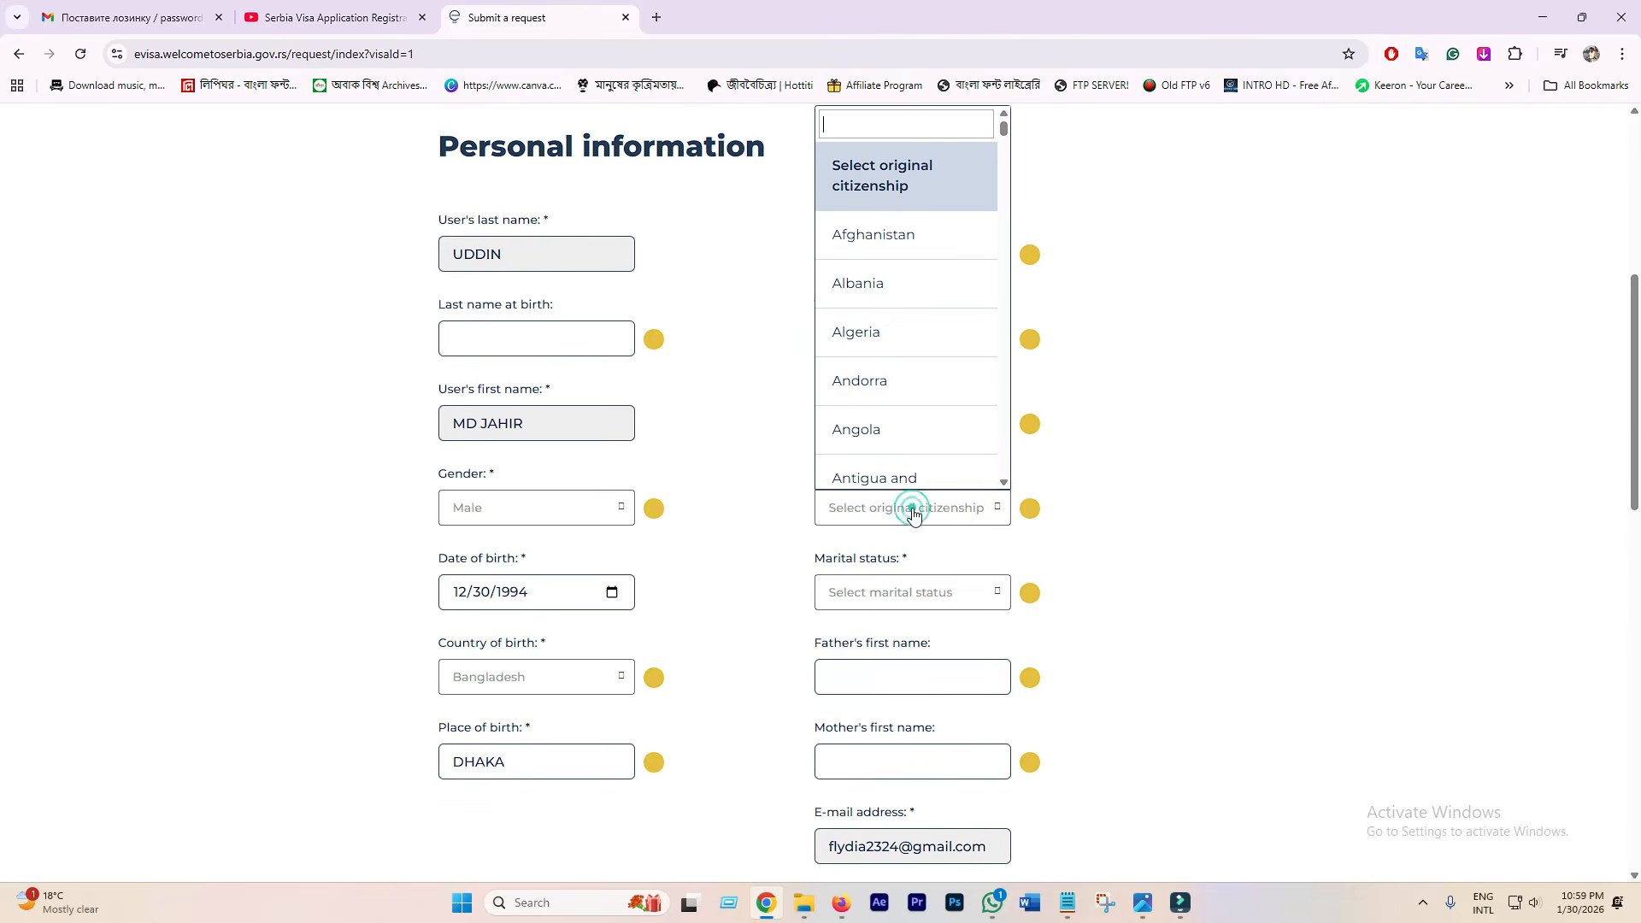
pyautogui.write('BAN')
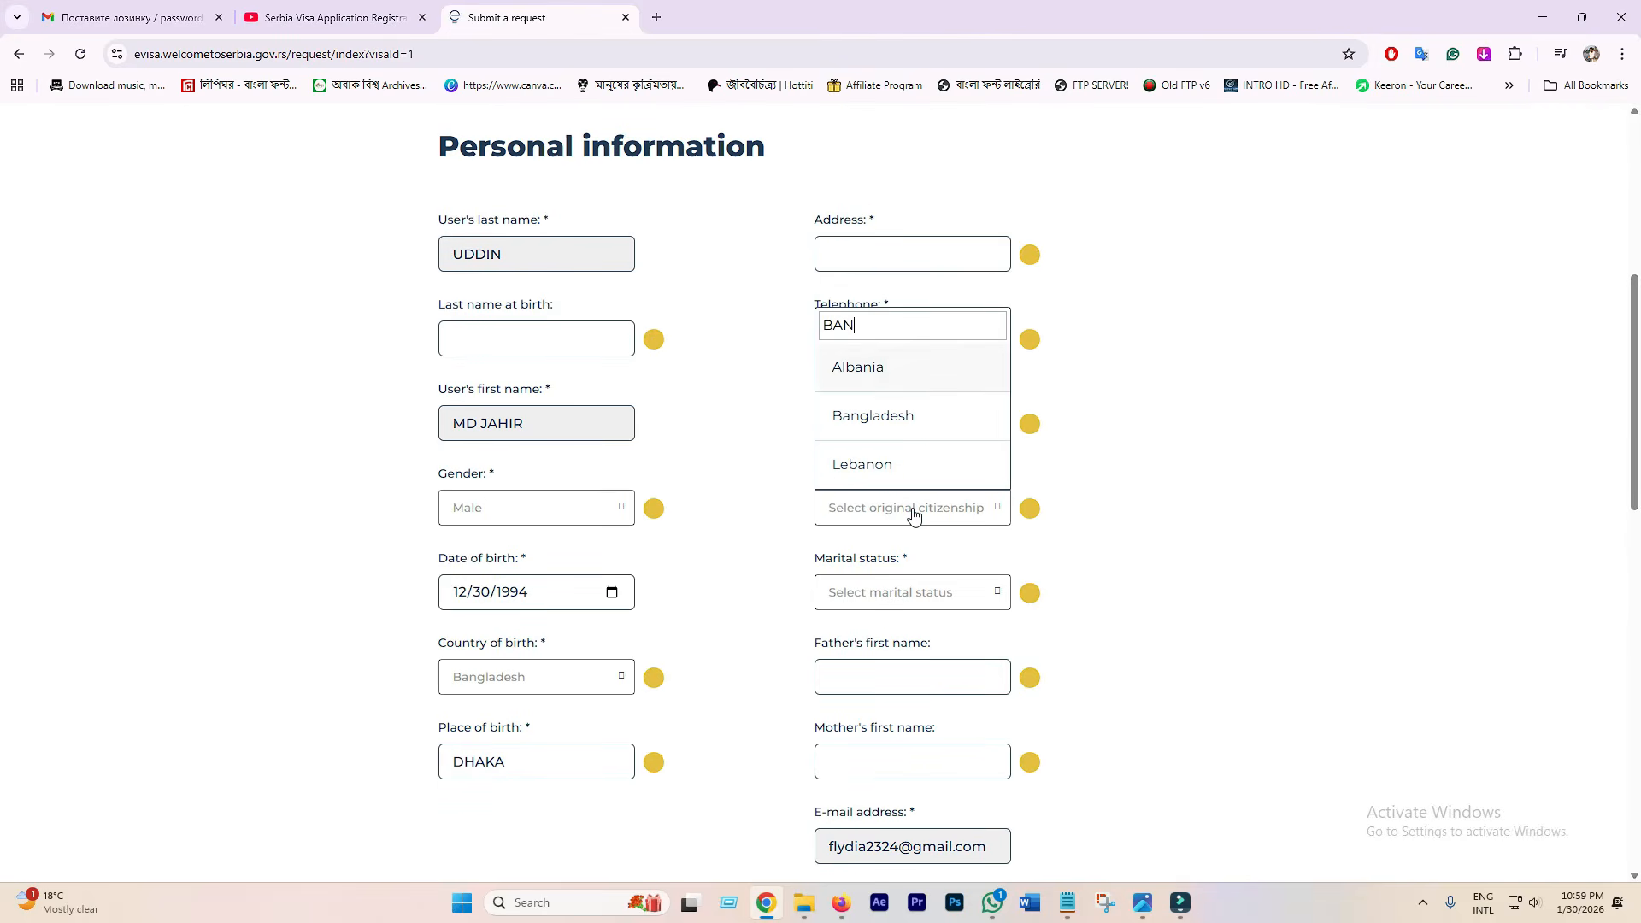
pyautogui.click(919, 426)
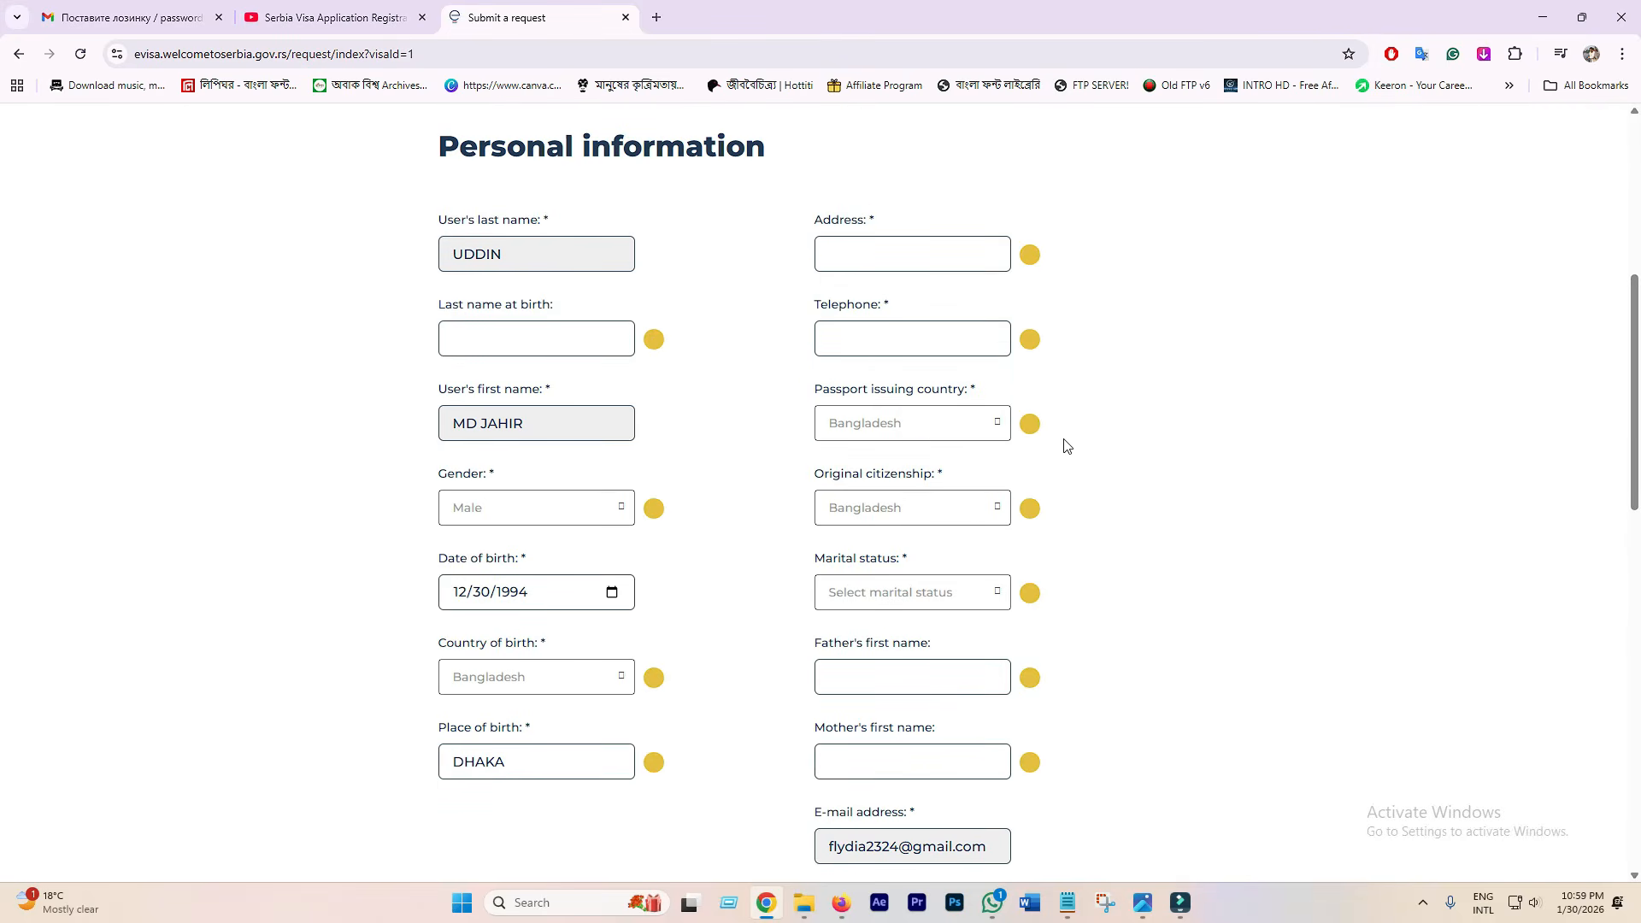
# Step: Set the marital status to Single
pyautogui.scroll(-2, 1114, 553)
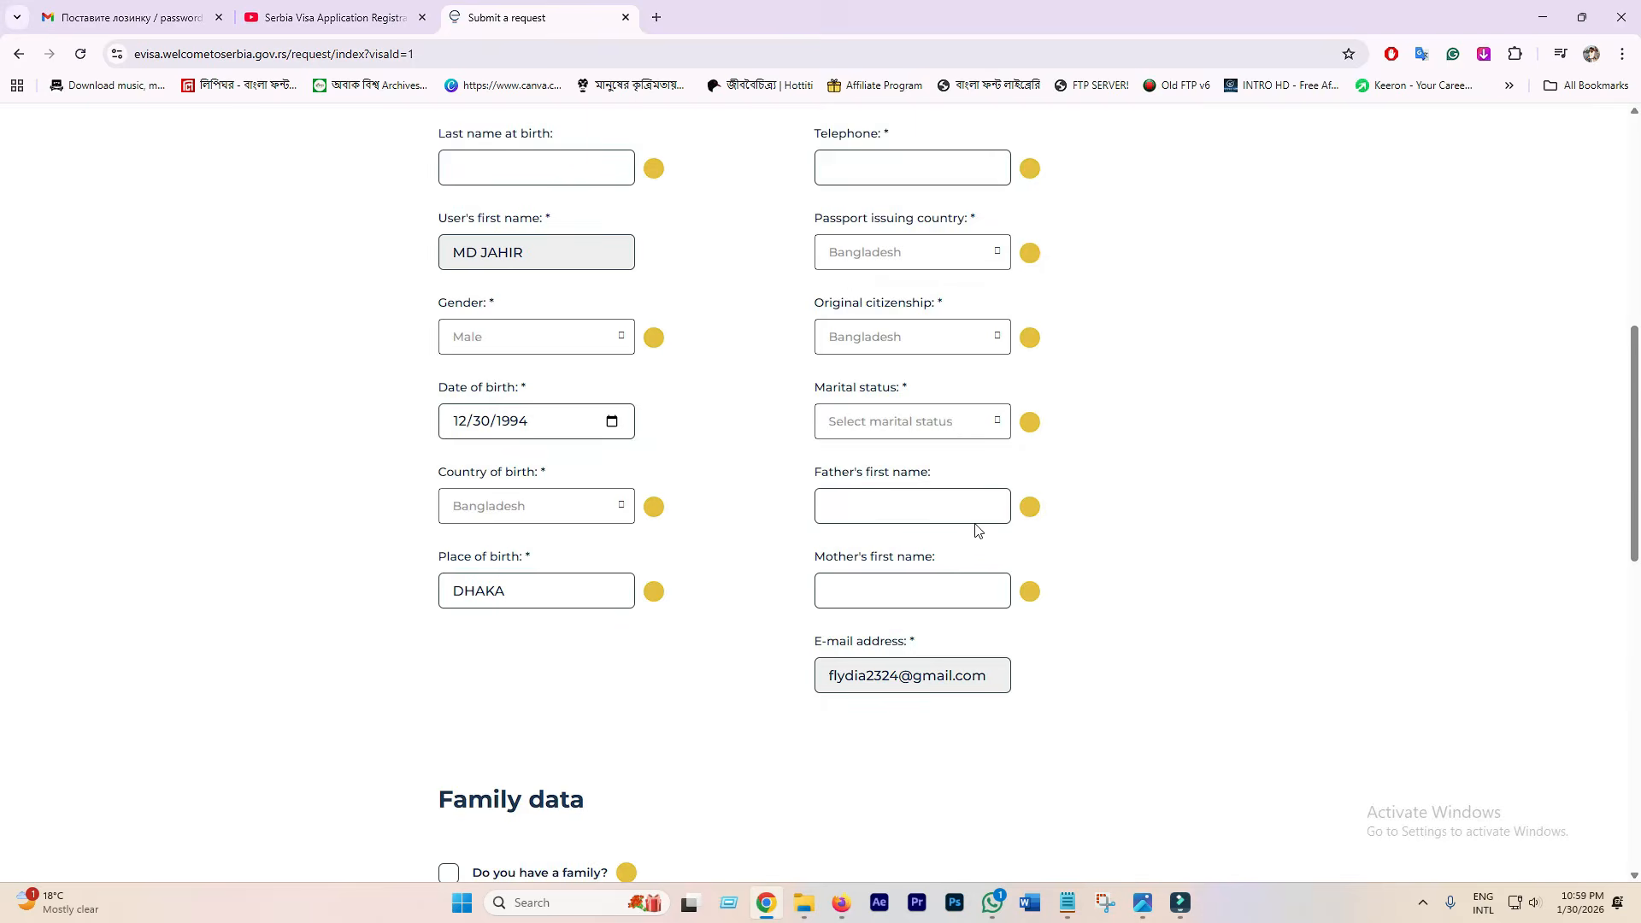
pyautogui.click(943, 419)
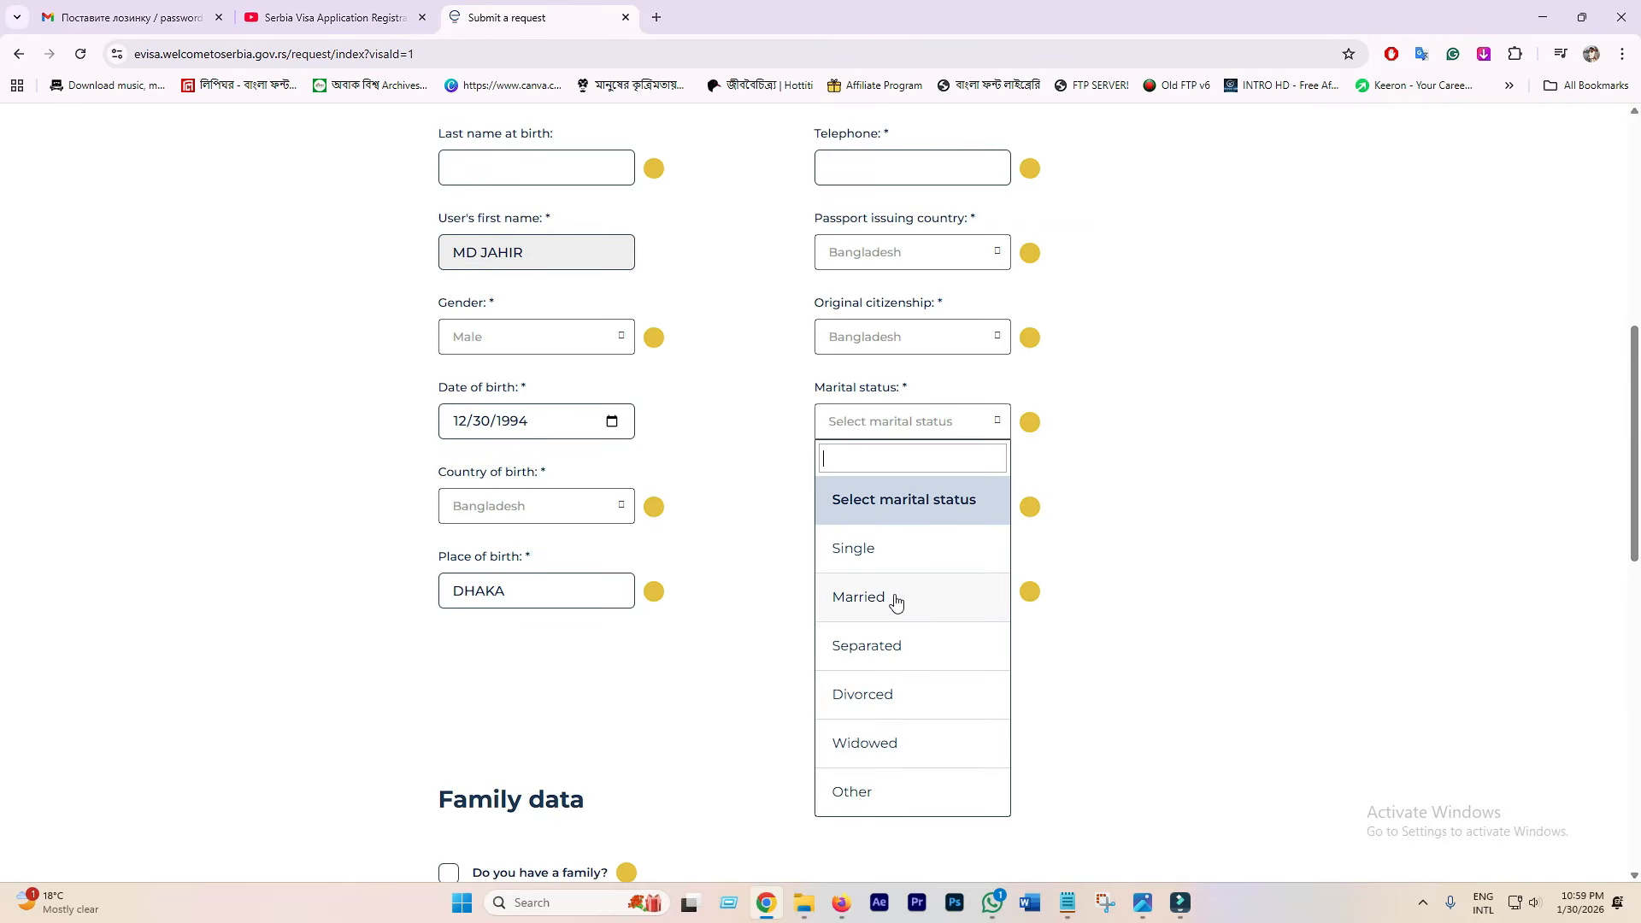
pyautogui.scroll(-4, 605, 710)
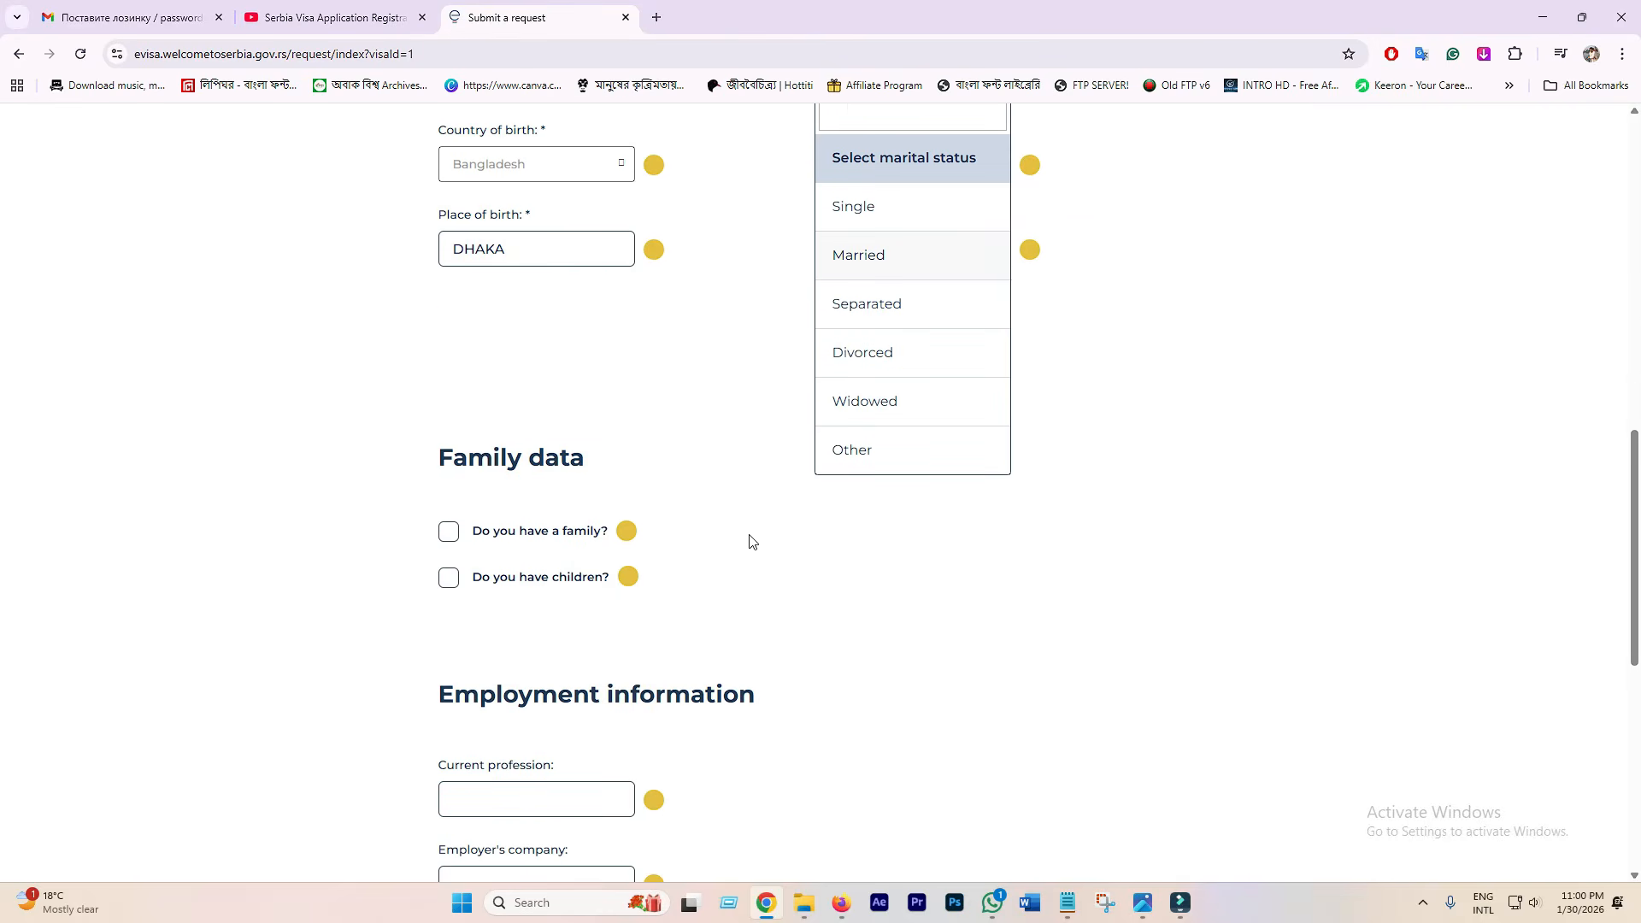
pyautogui.scroll(2, 752, 542)
pyautogui.click(903, 383)
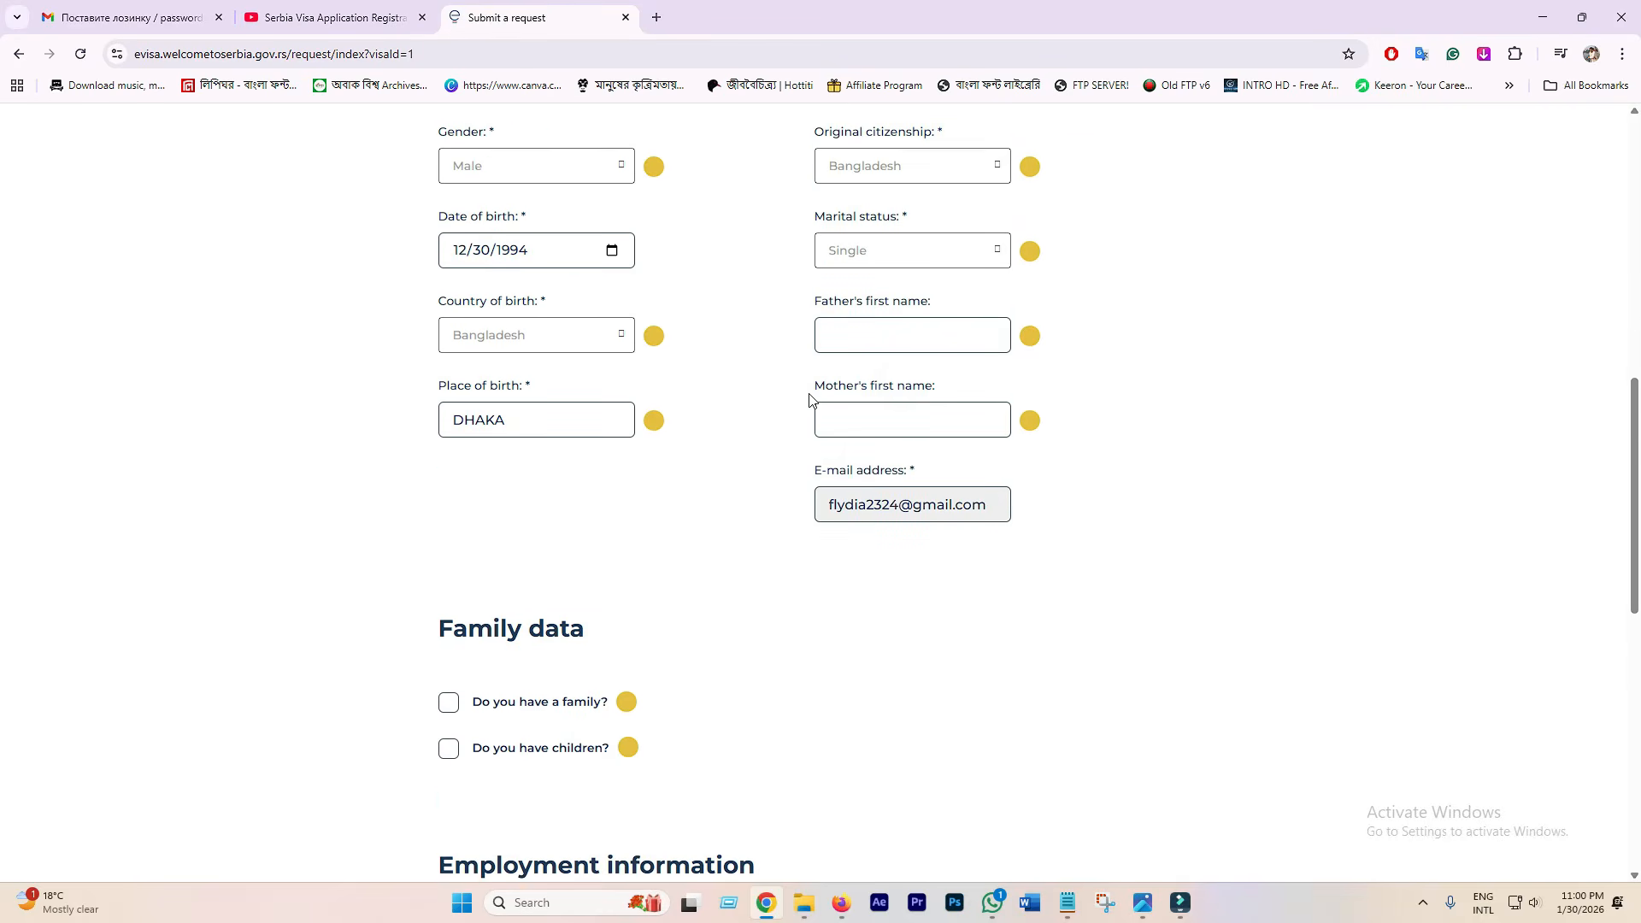
# Step: Enter the father's first name and the mother's first name in capital letters
pyautogui.click(890, 330)
pyautogui.scroll(1, 984, 373)
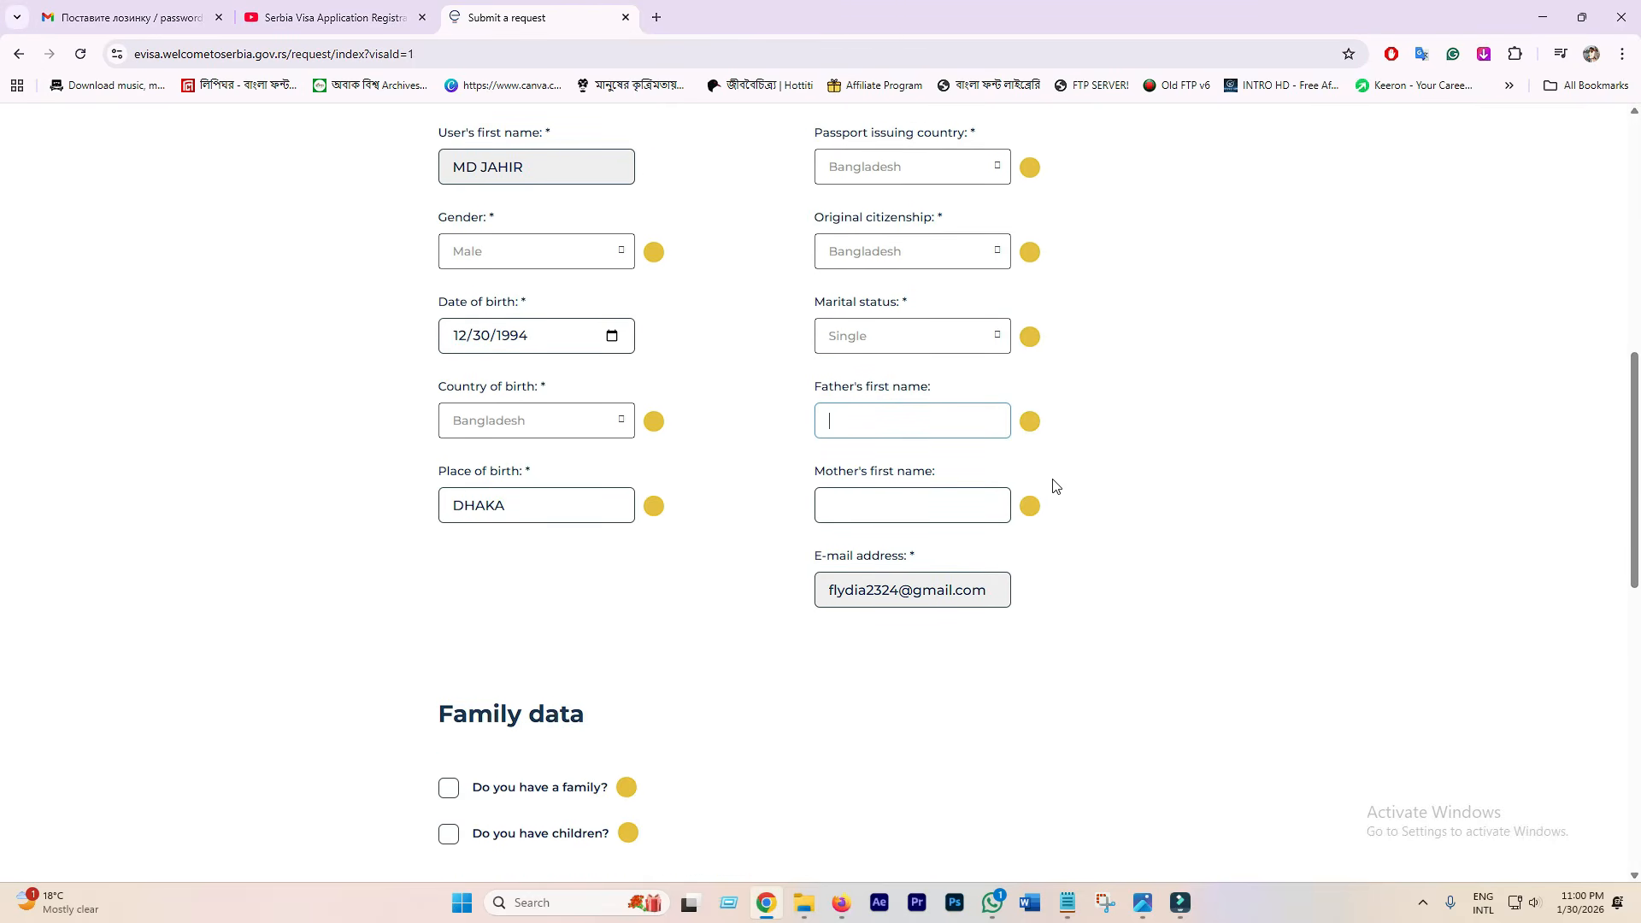
pyautogui.click(874, 511)
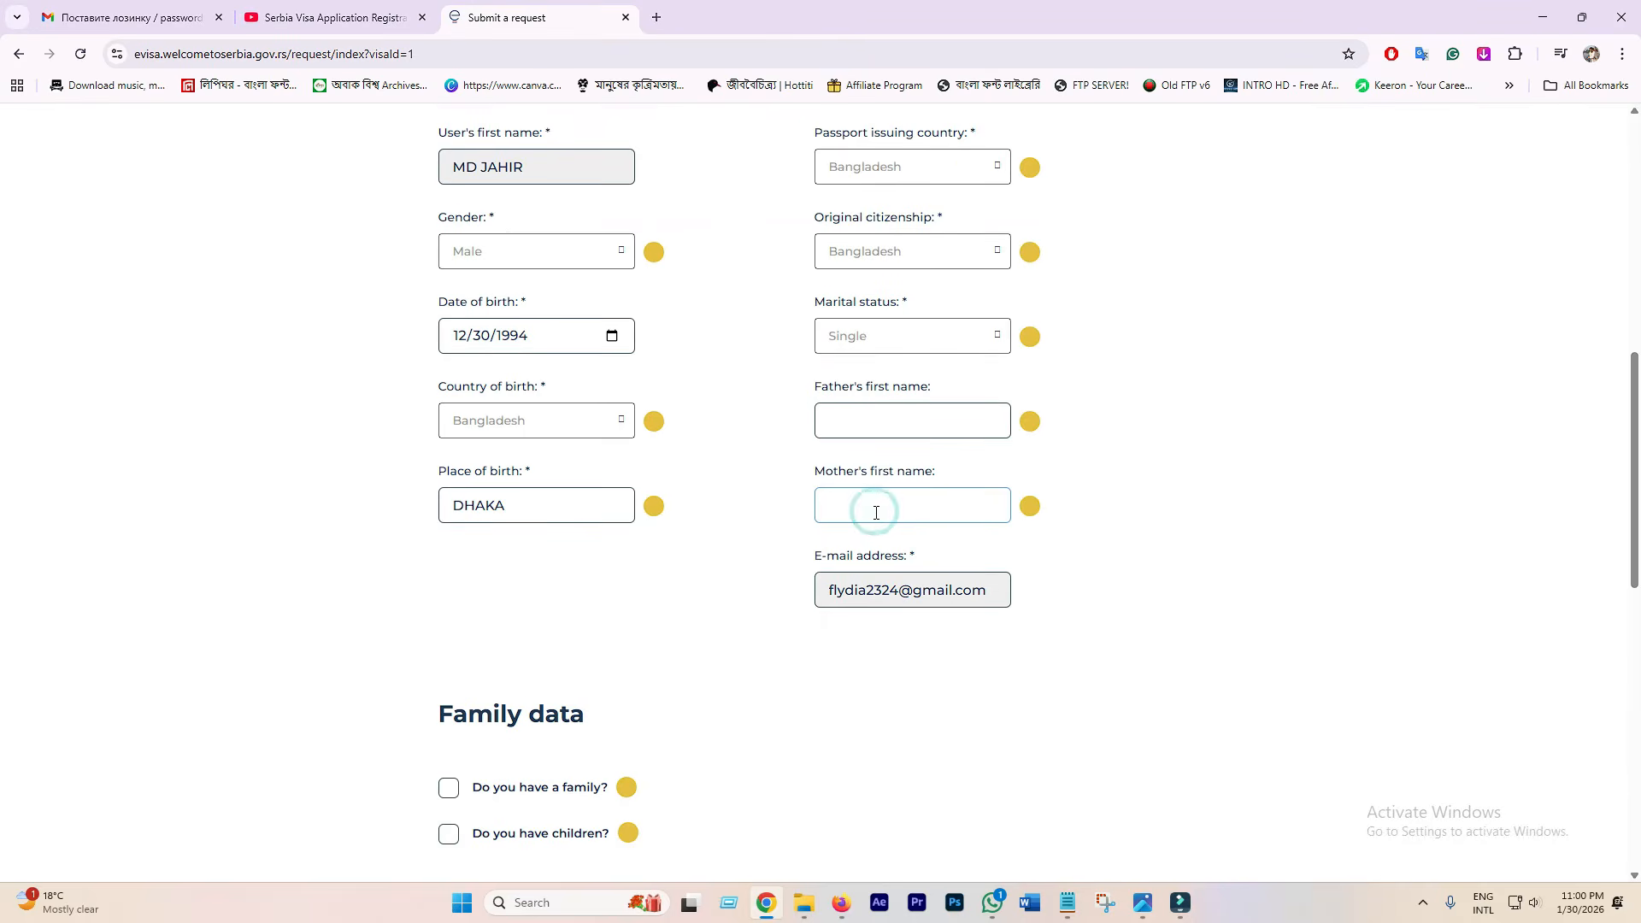
pyautogui.click(875, 415)
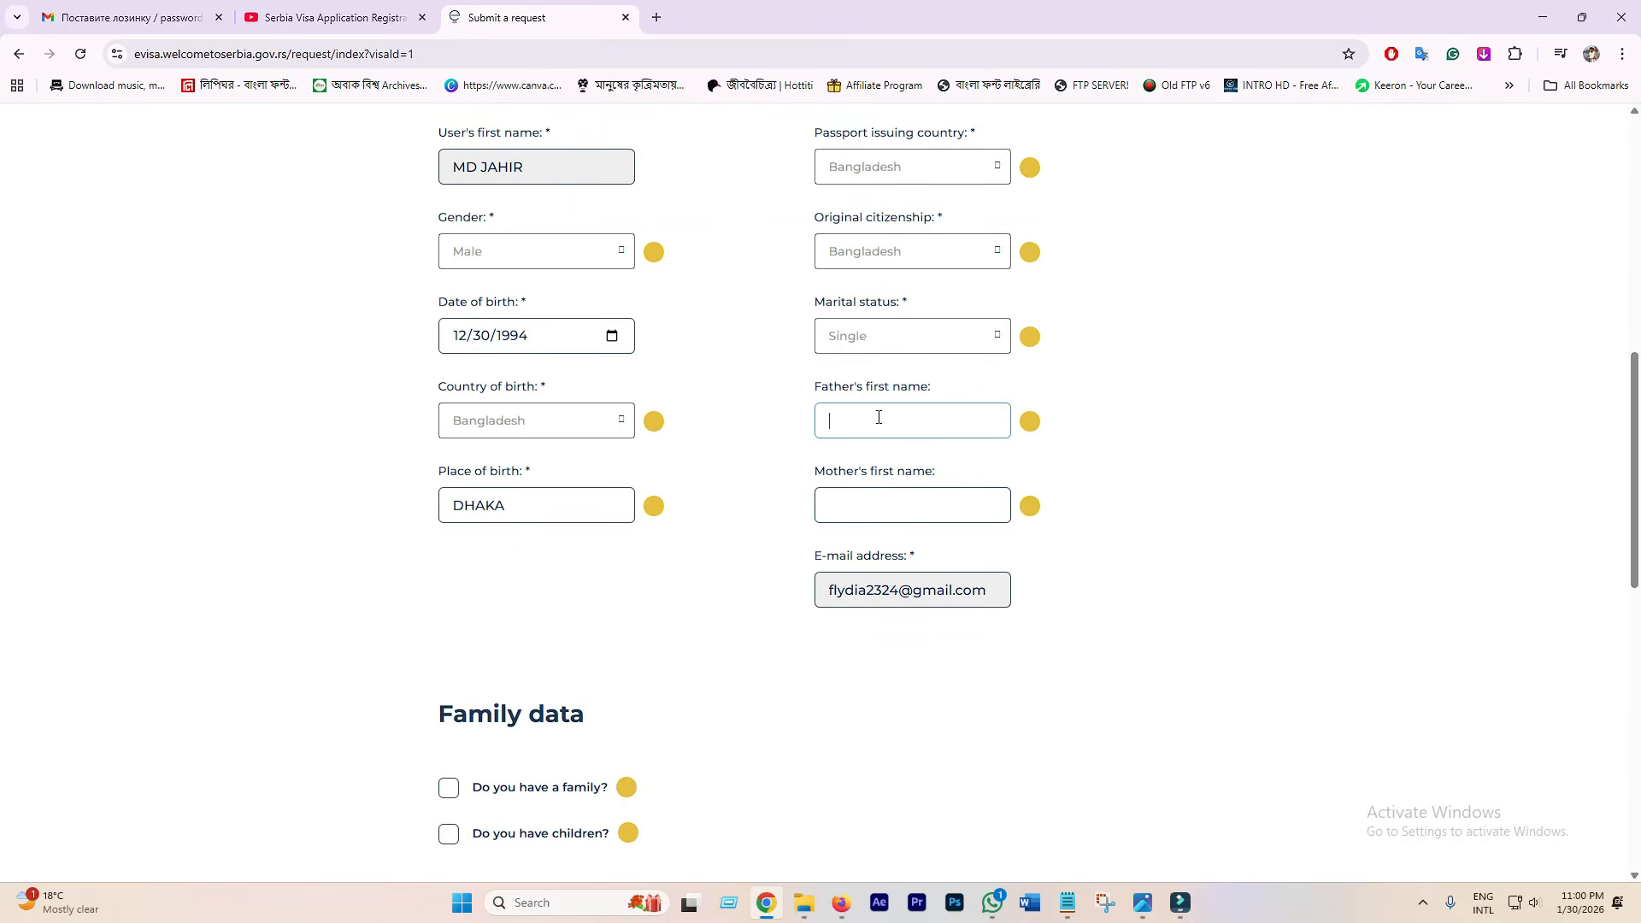
pyautogui.write('MANJUR')
pyautogui.click(872, 500)
pyautogui.write('FA')
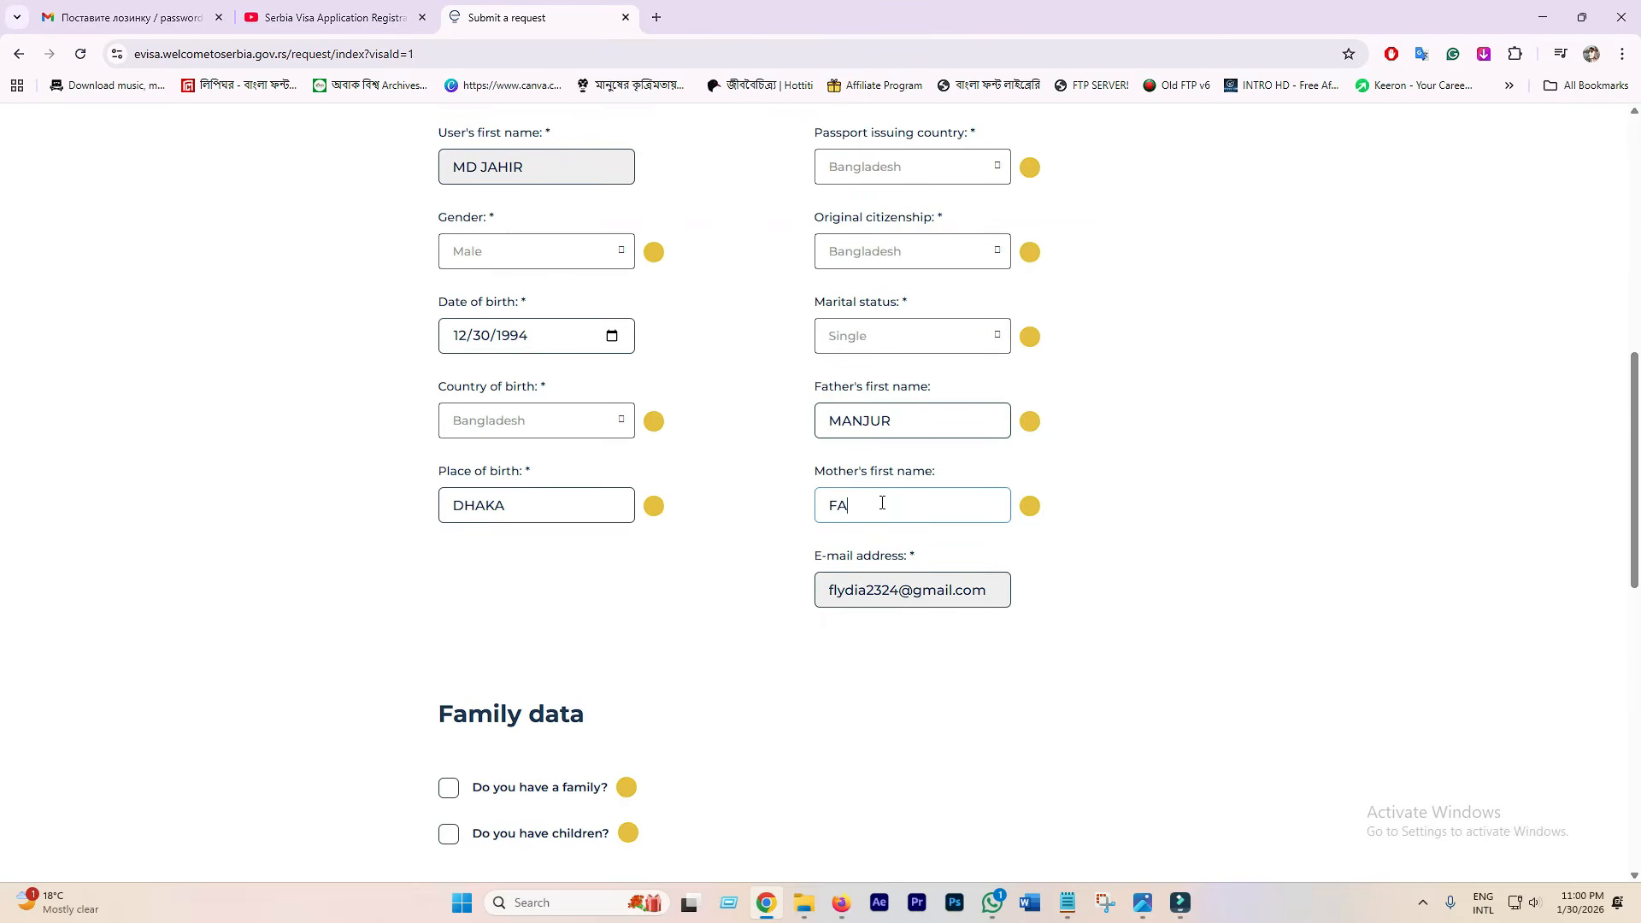
pyautogui.write('TREMA')
pyautogui.click(1073, 523)
pyautogui.click(983, 588)
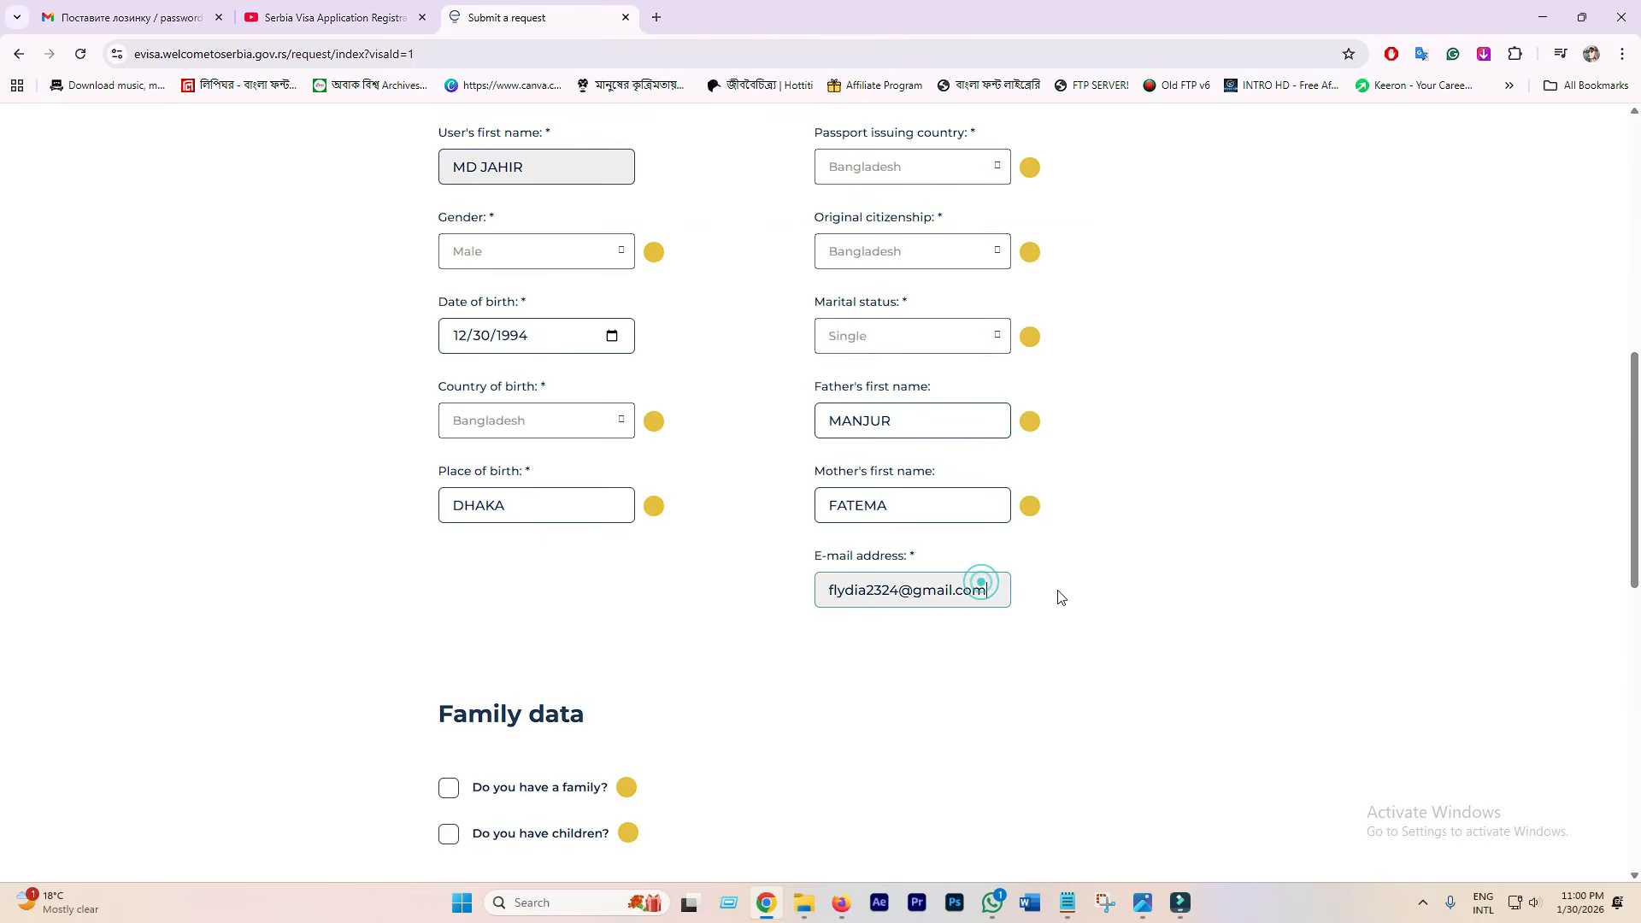
# Step: Change the marital status in the personal information to Married
pyautogui.scroll(3, 1072, 624)
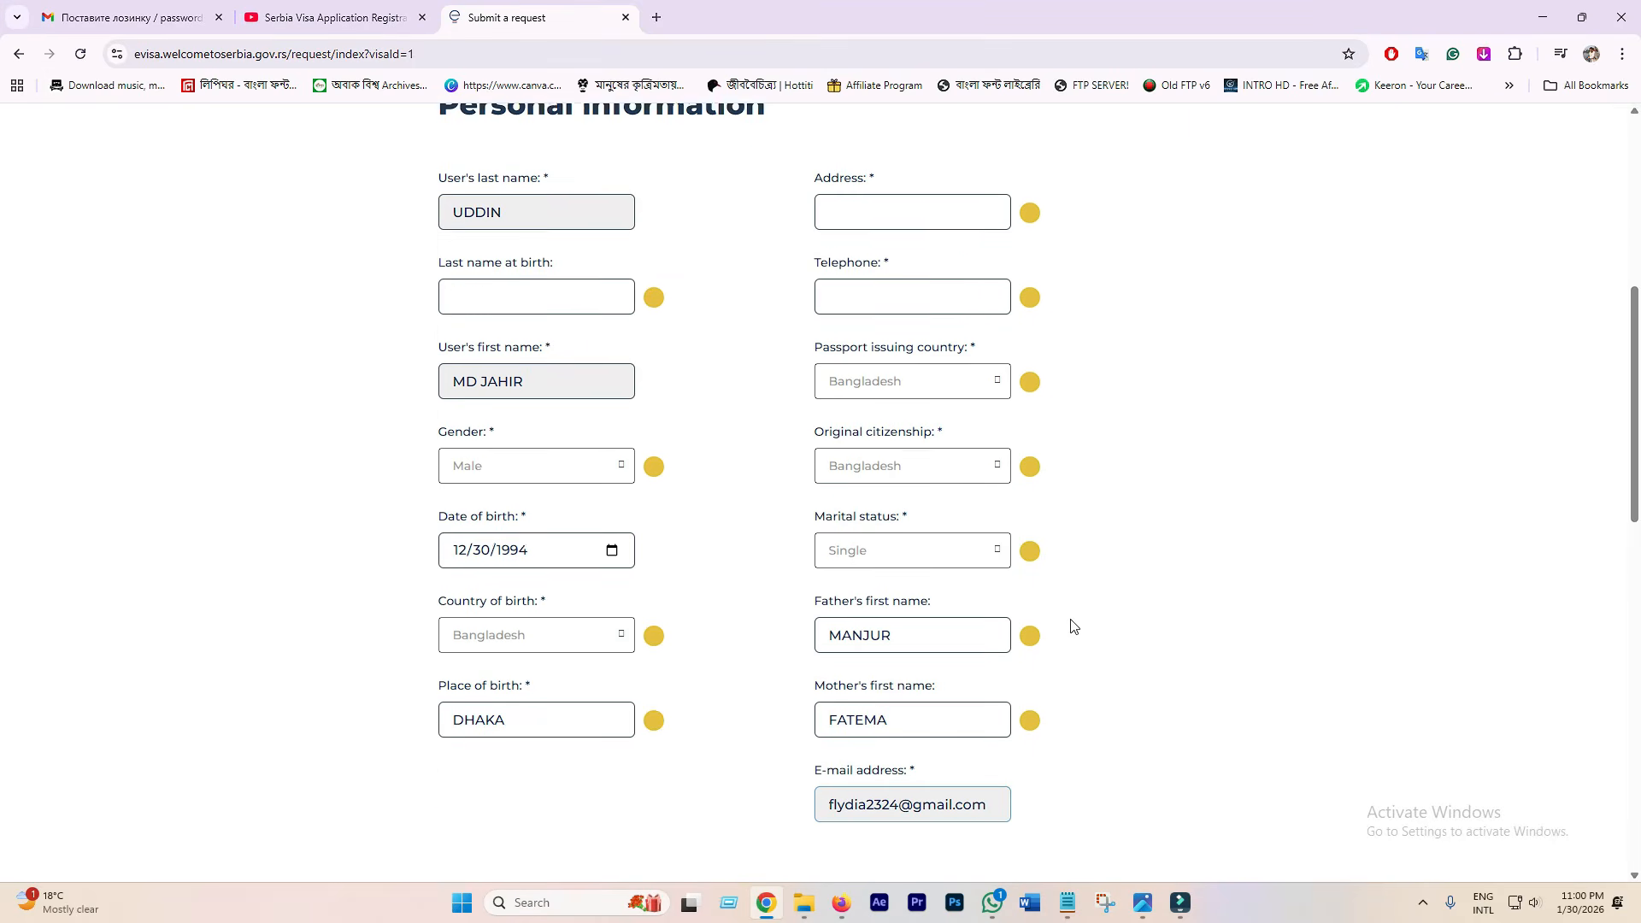
pyautogui.scroll(-10, 1073, 628)
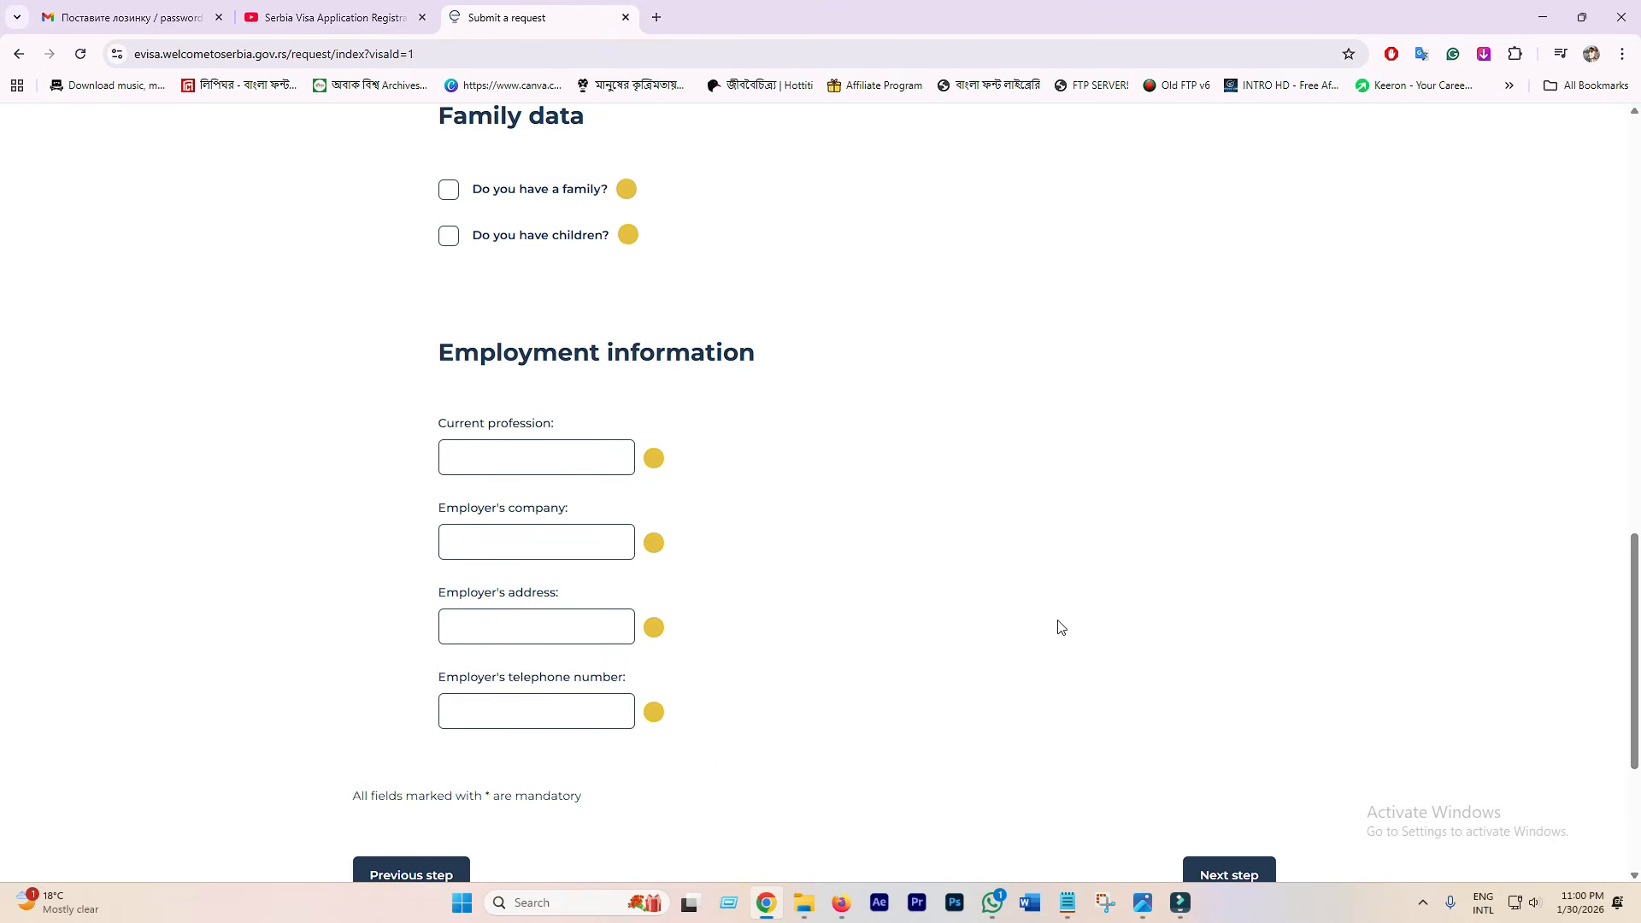
pyautogui.scroll(-1, 670, 403)
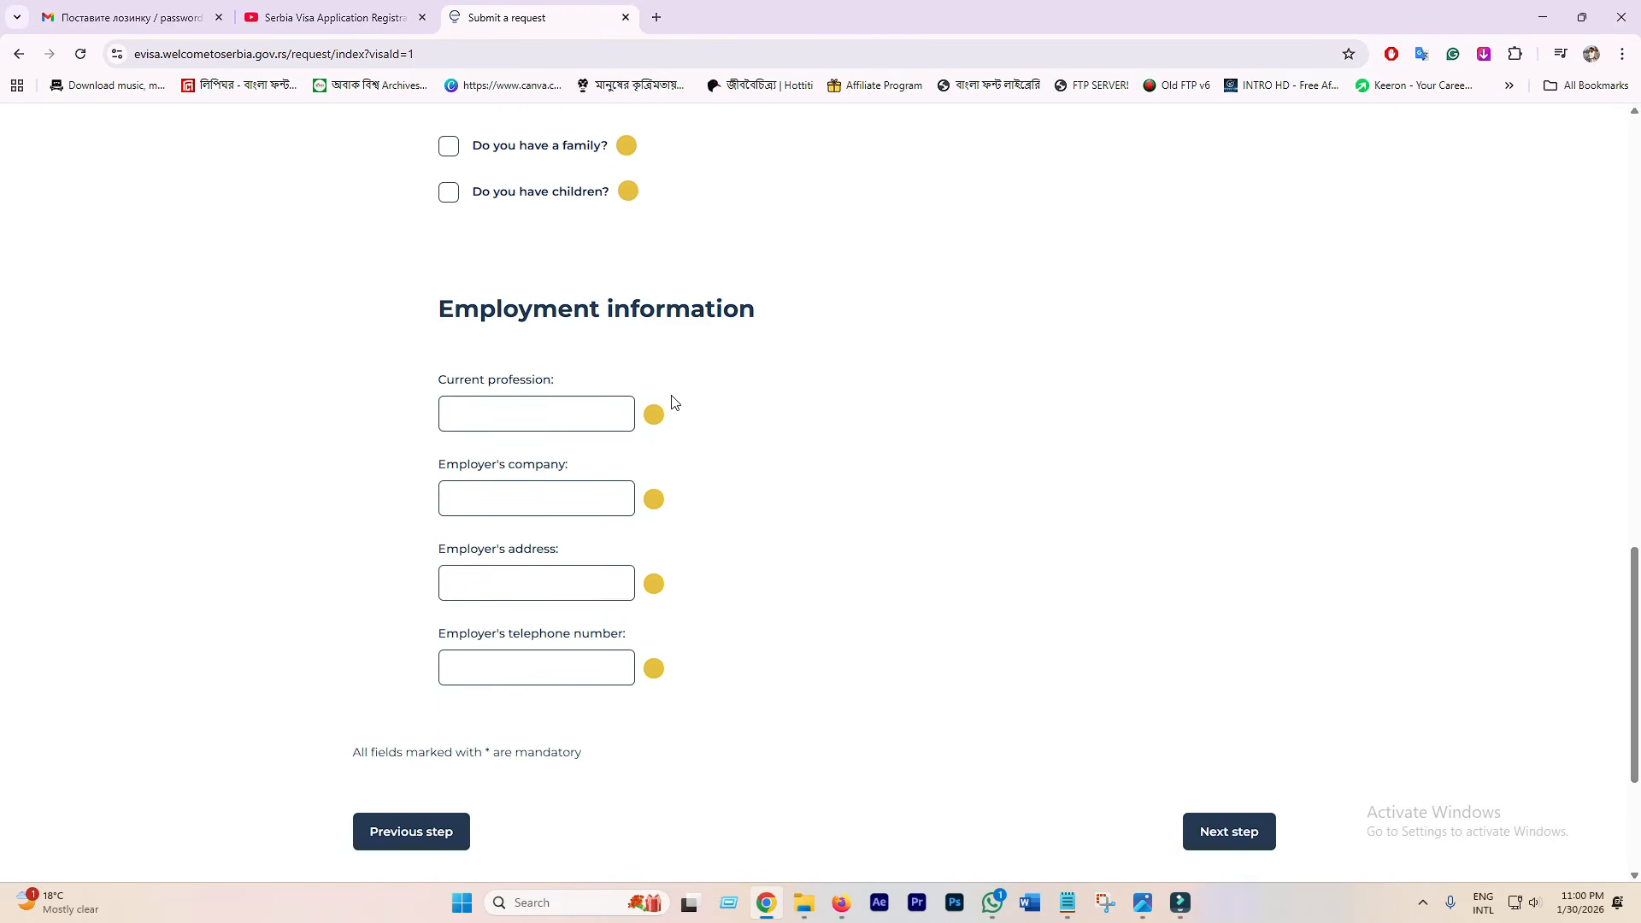
pyautogui.scroll(3, 670, 403)
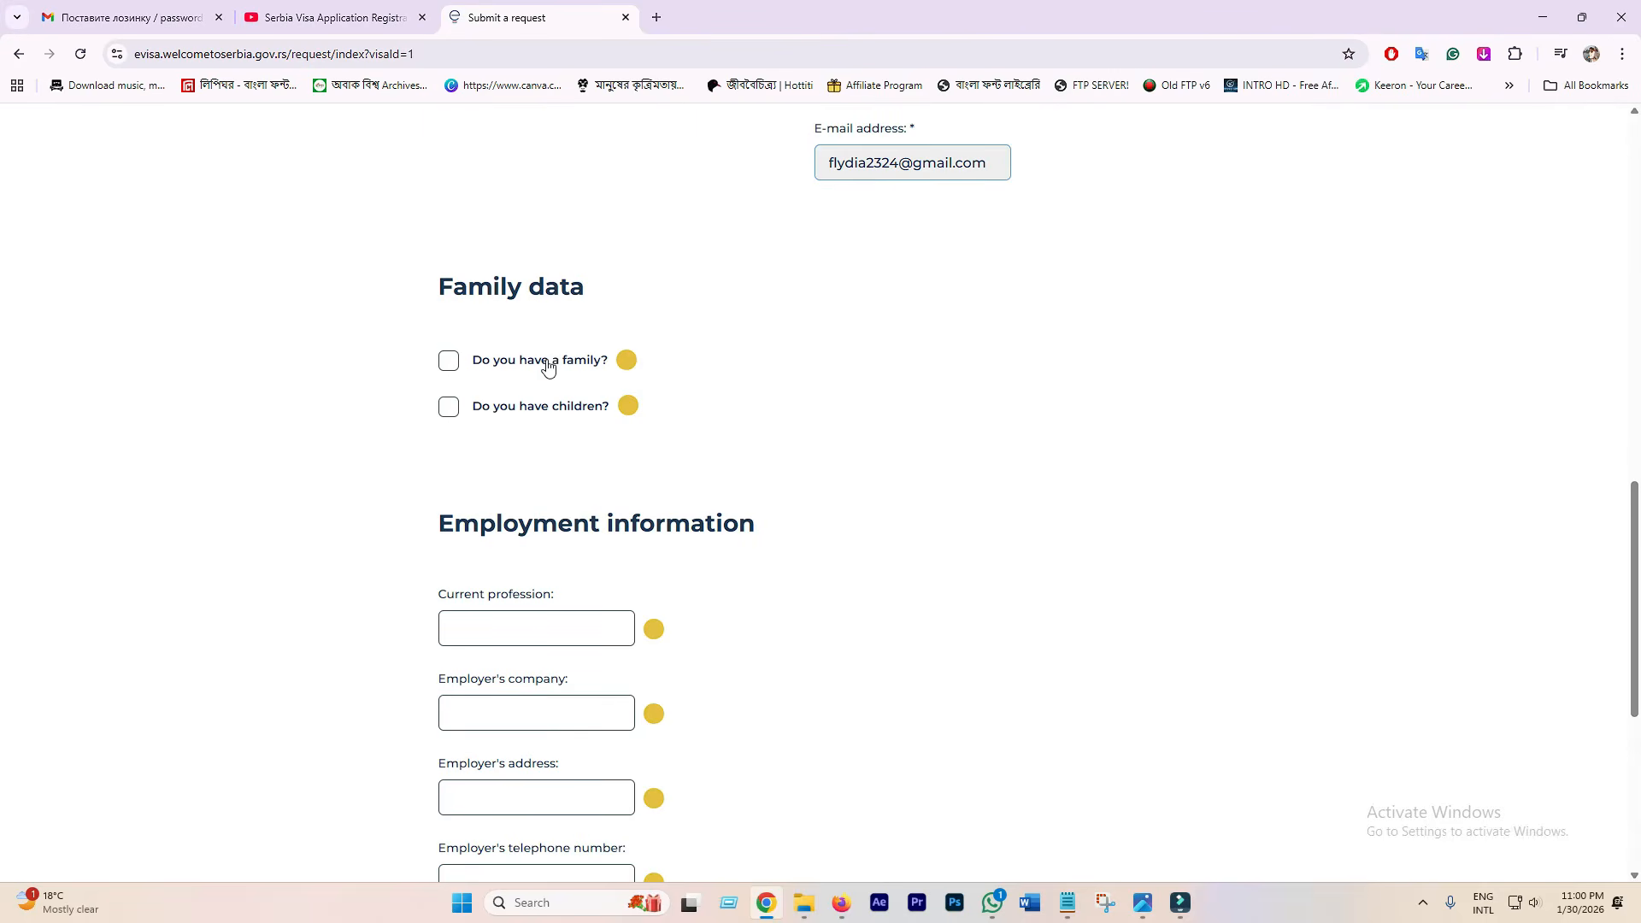
pyautogui.scroll(6, 979, 381)
pyautogui.click(881, 428)
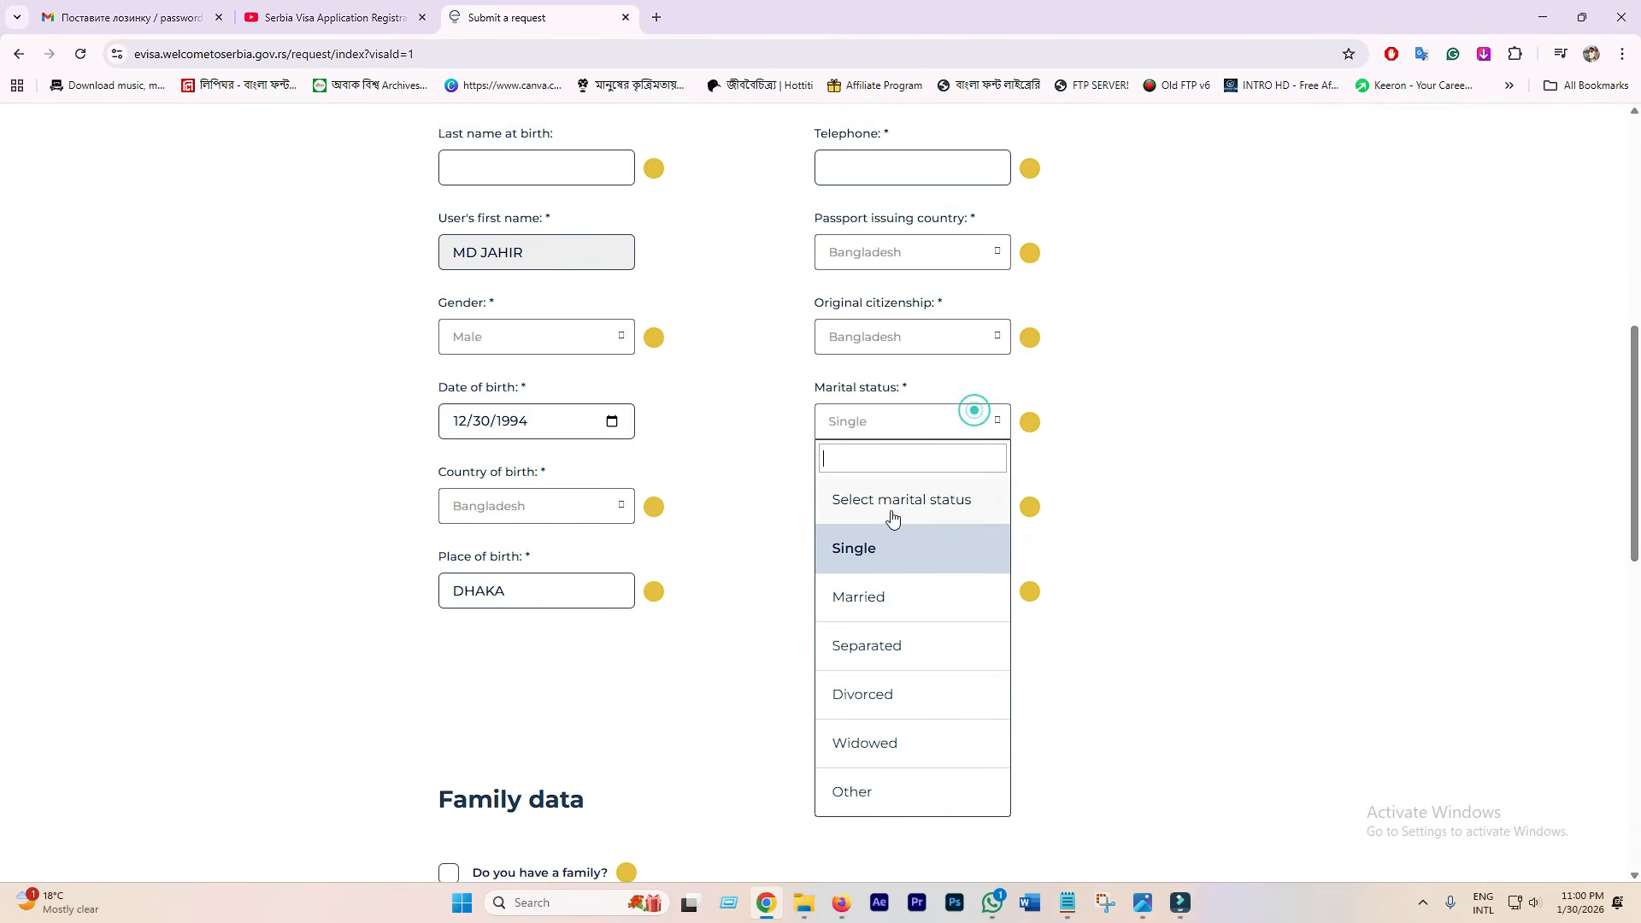
pyautogui.click(868, 608)
# Step: Enable the family option to examine the spouse's name, birth date, country and place fields, and disable it again
pyautogui.scroll(-6, 696, 586)
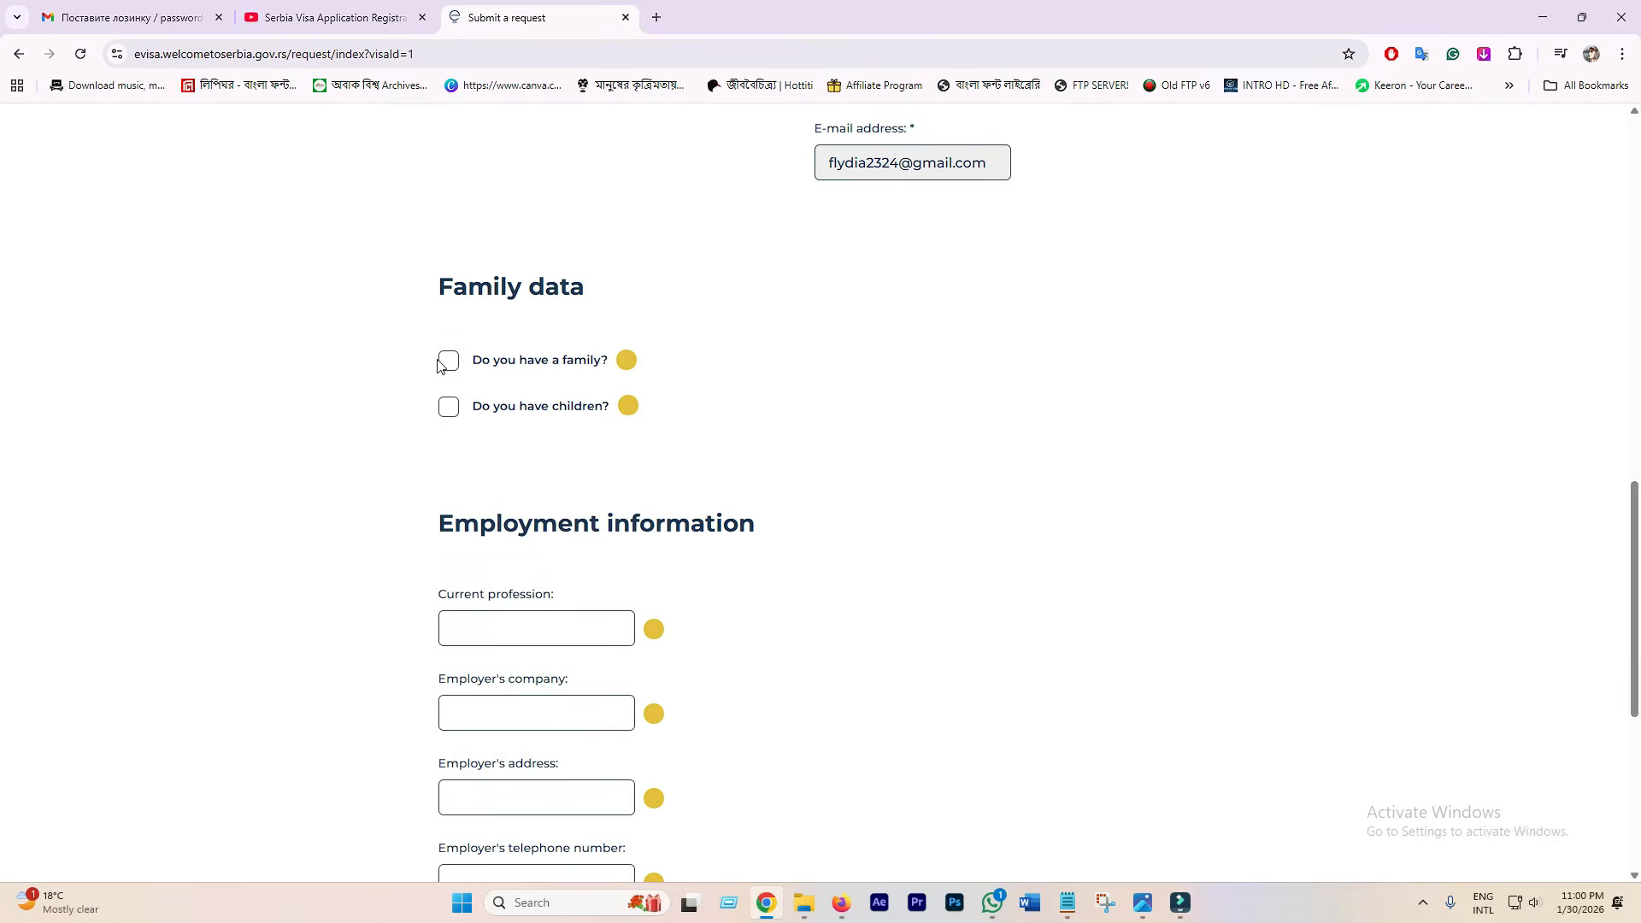
pyautogui.click(449, 362)
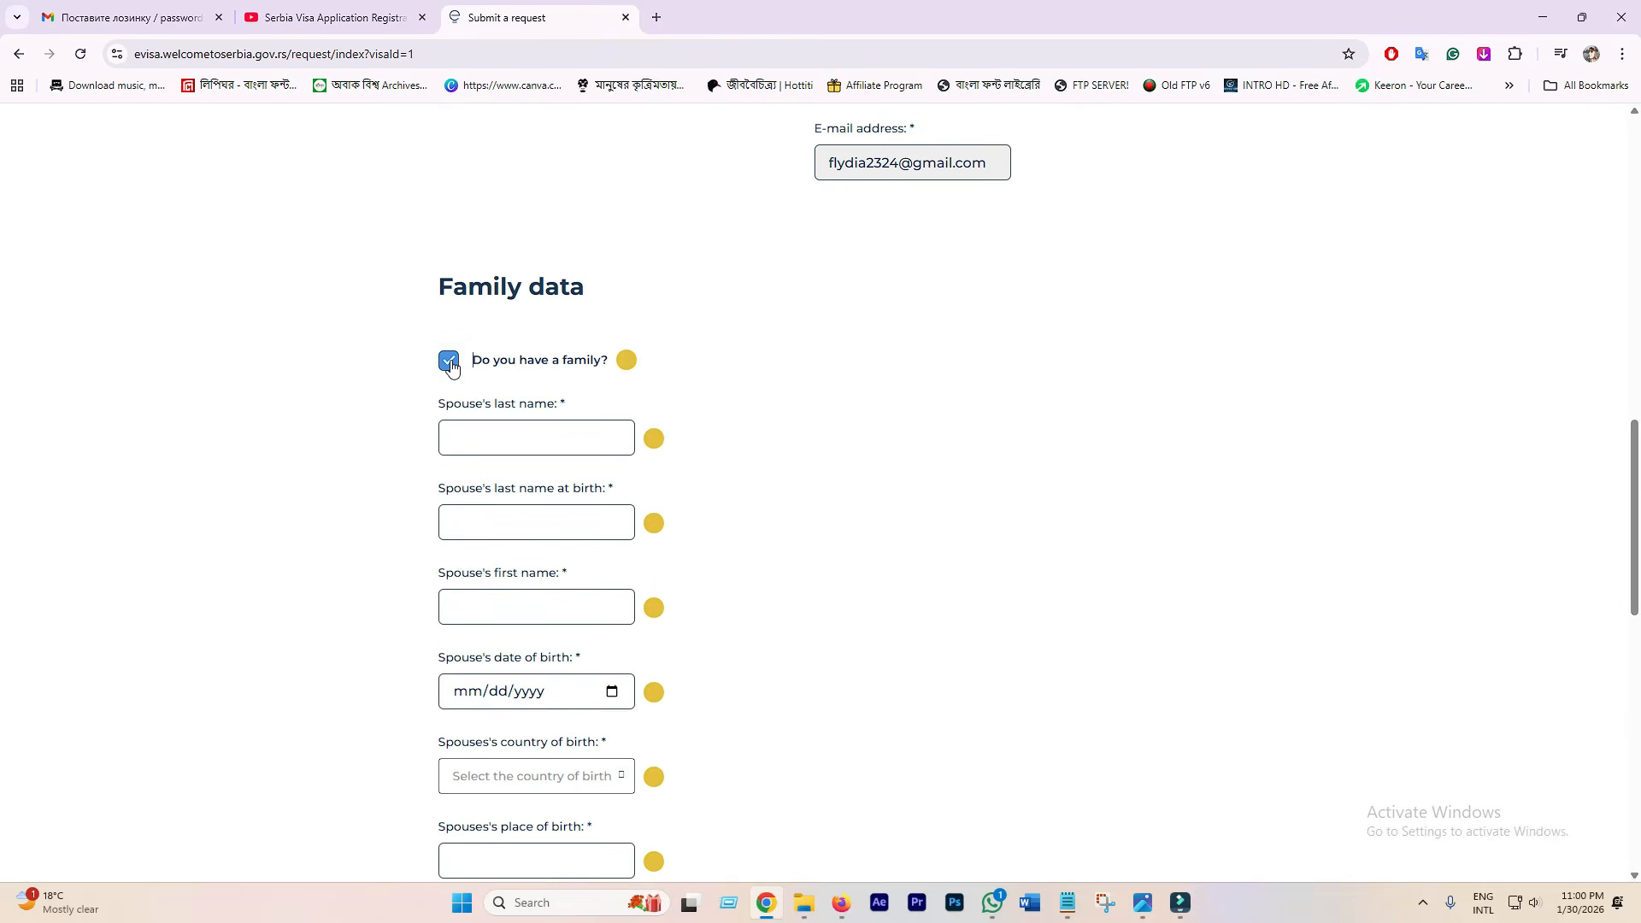
pyautogui.scroll(-1, 679, 473)
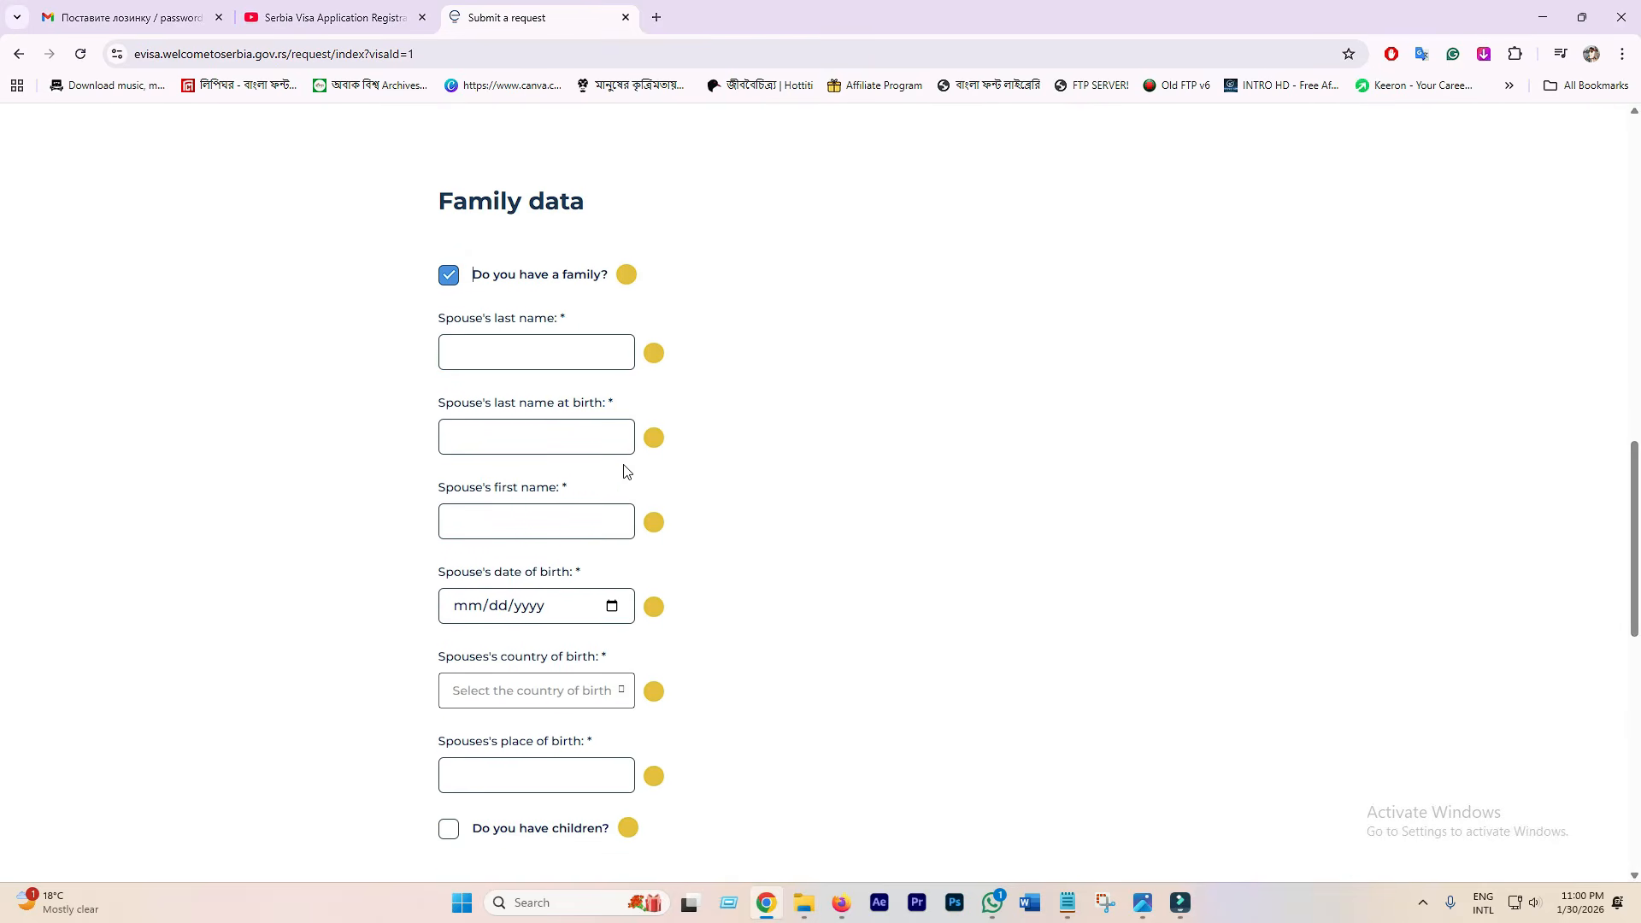
pyautogui.click(483, 358)
pyautogui.click(547, 522)
pyautogui.scroll(-1, 577, 510)
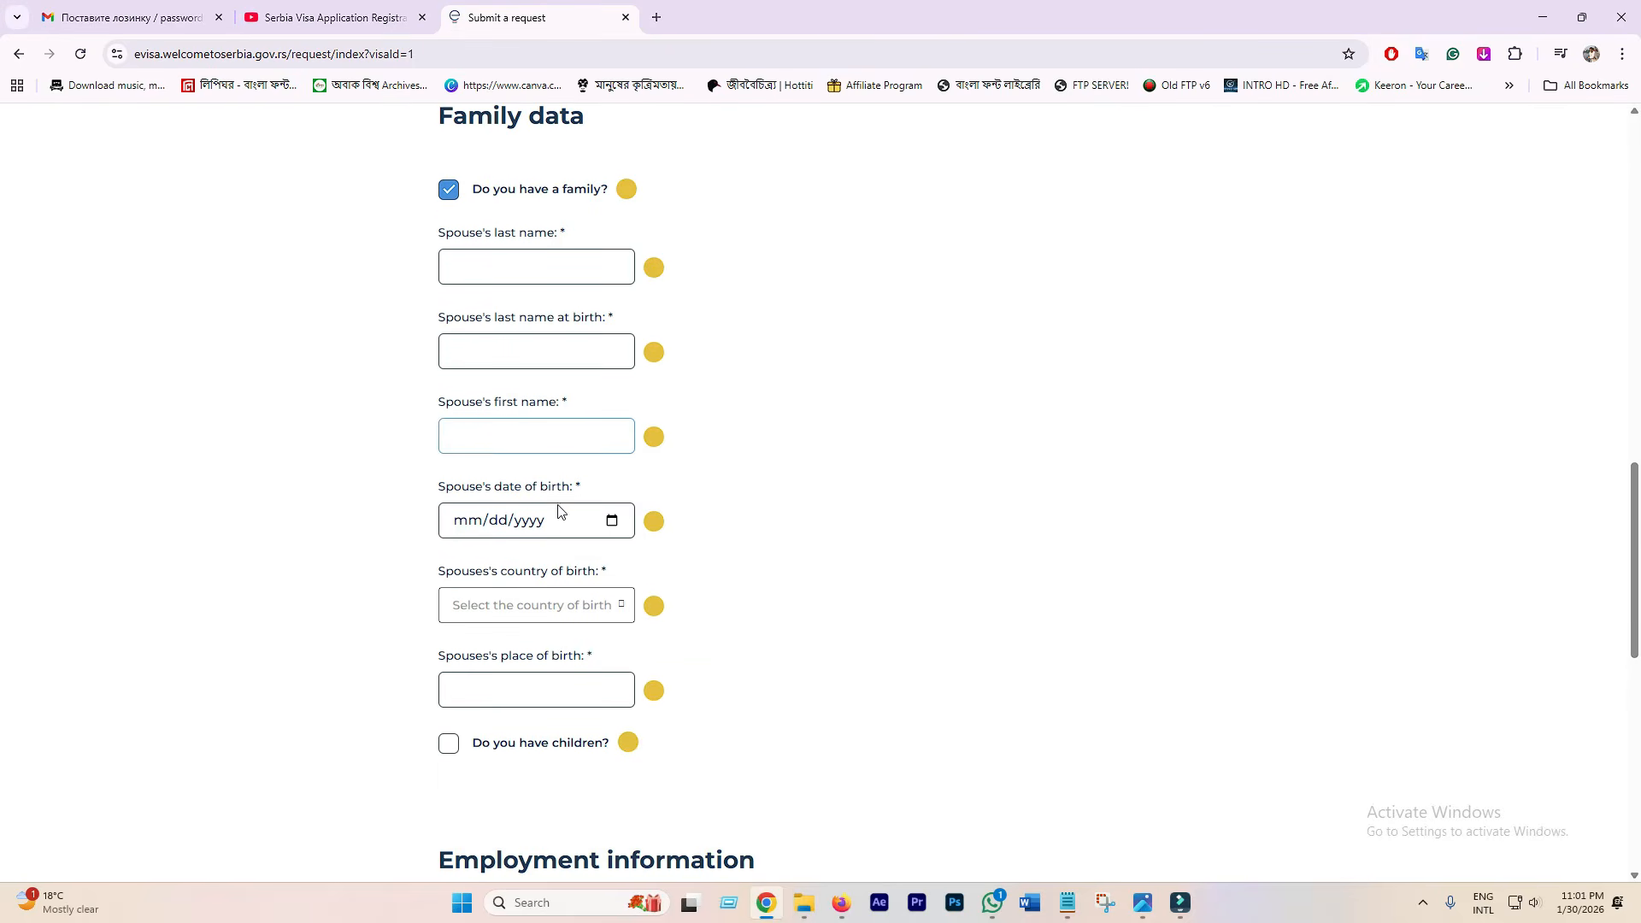
pyautogui.click(569, 606)
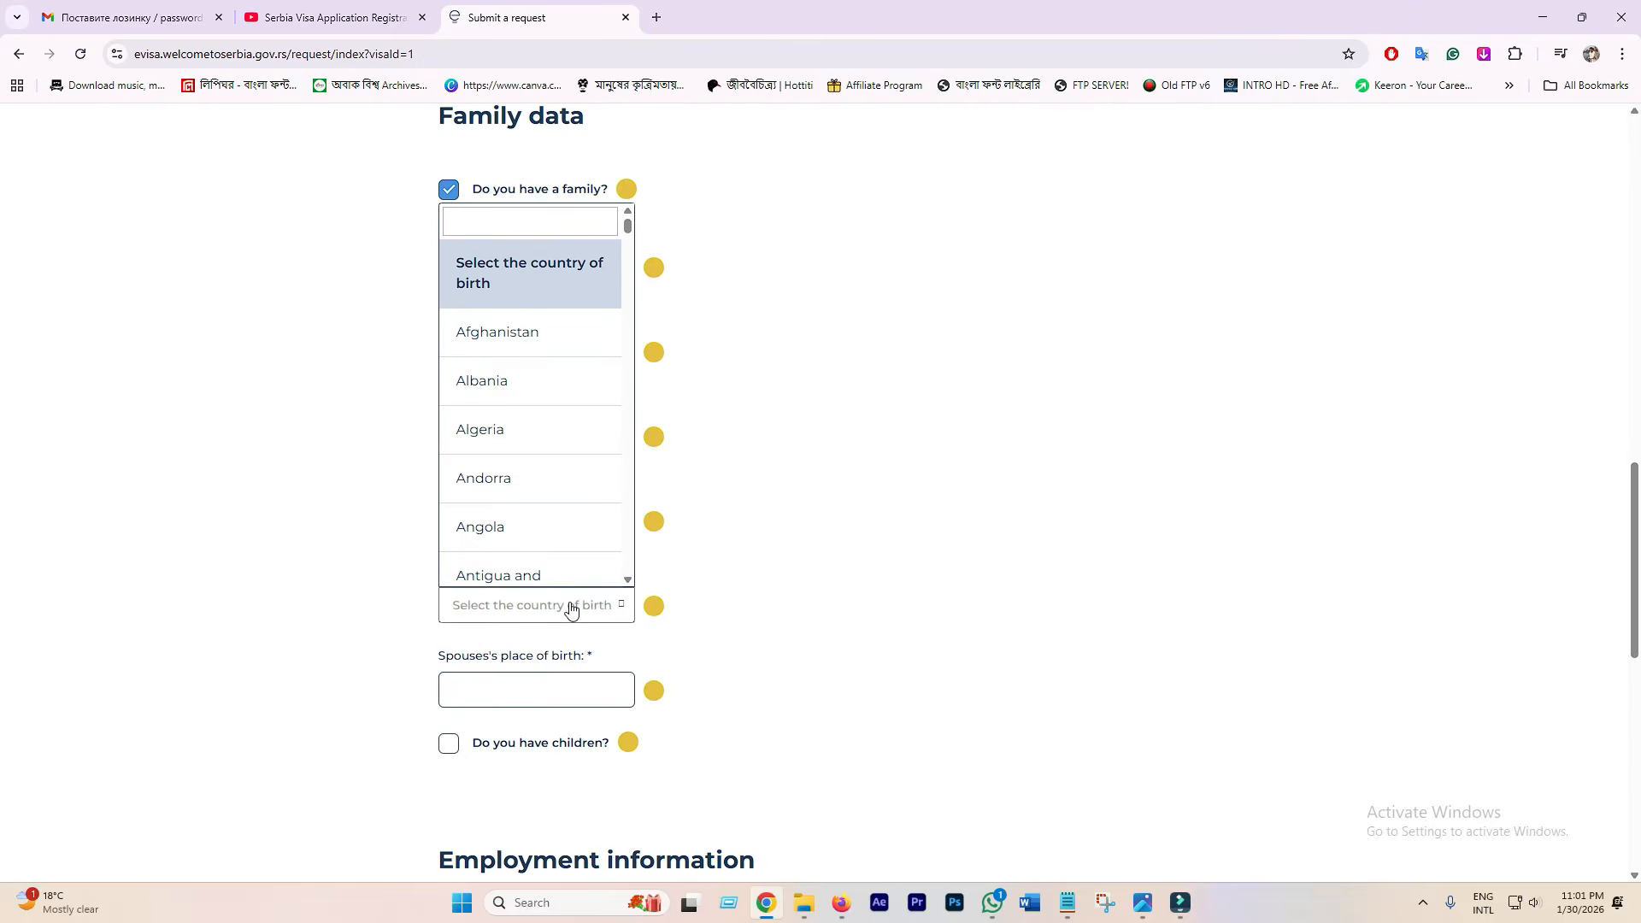
pyautogui.click(571, 609)
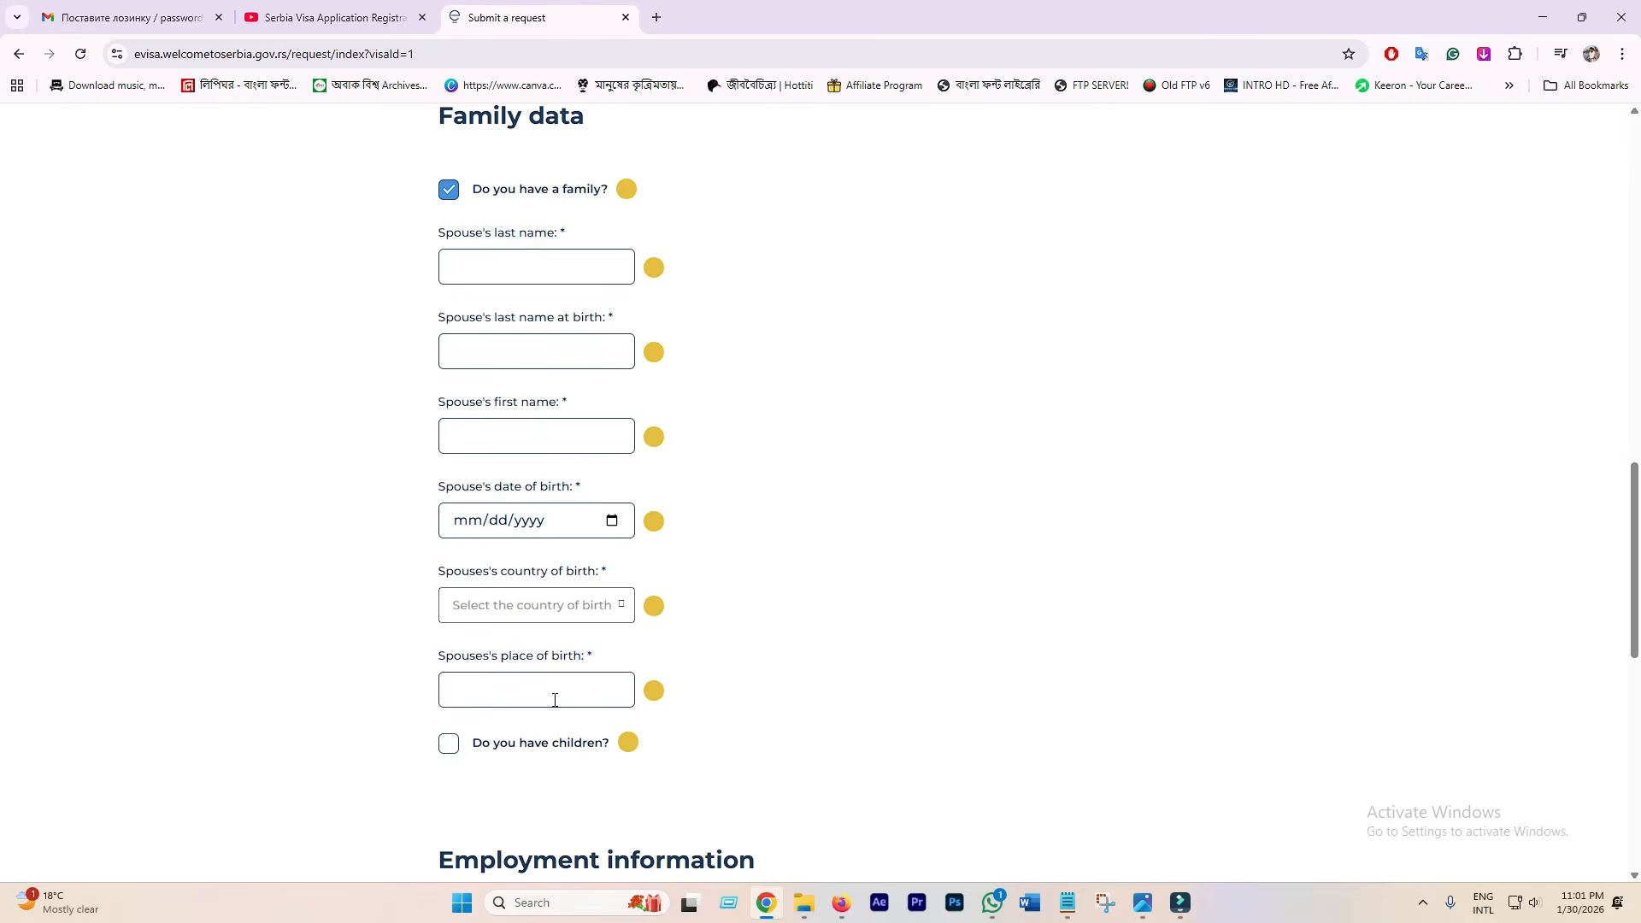
pyautogui.scroll(4, 747, 685)
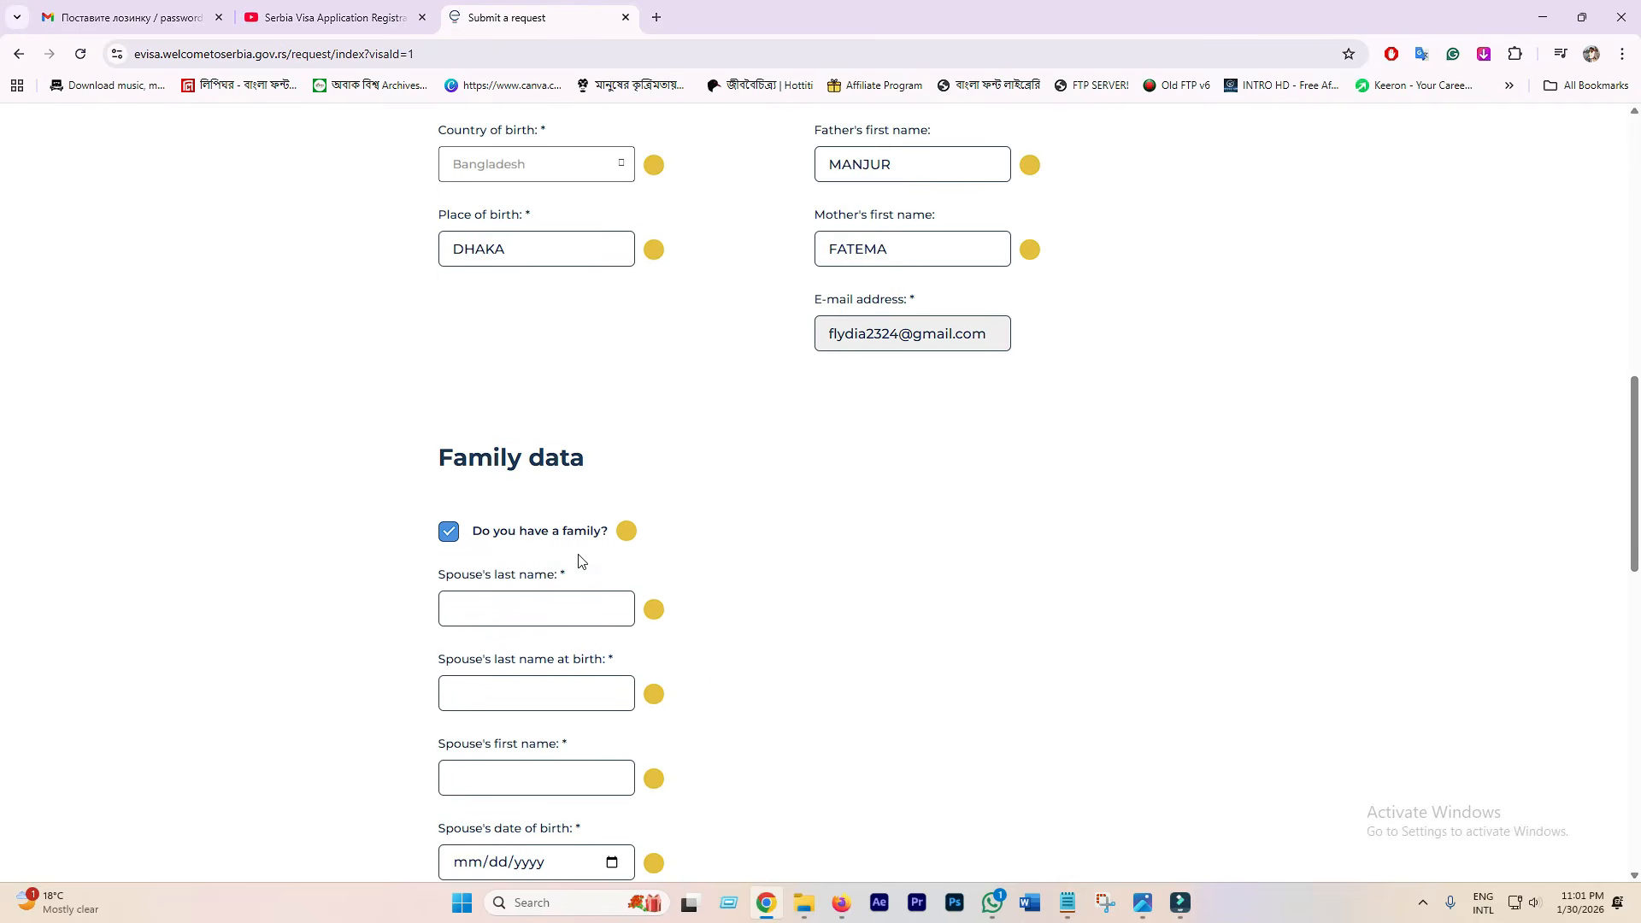
pyautogui.click(456, 535)
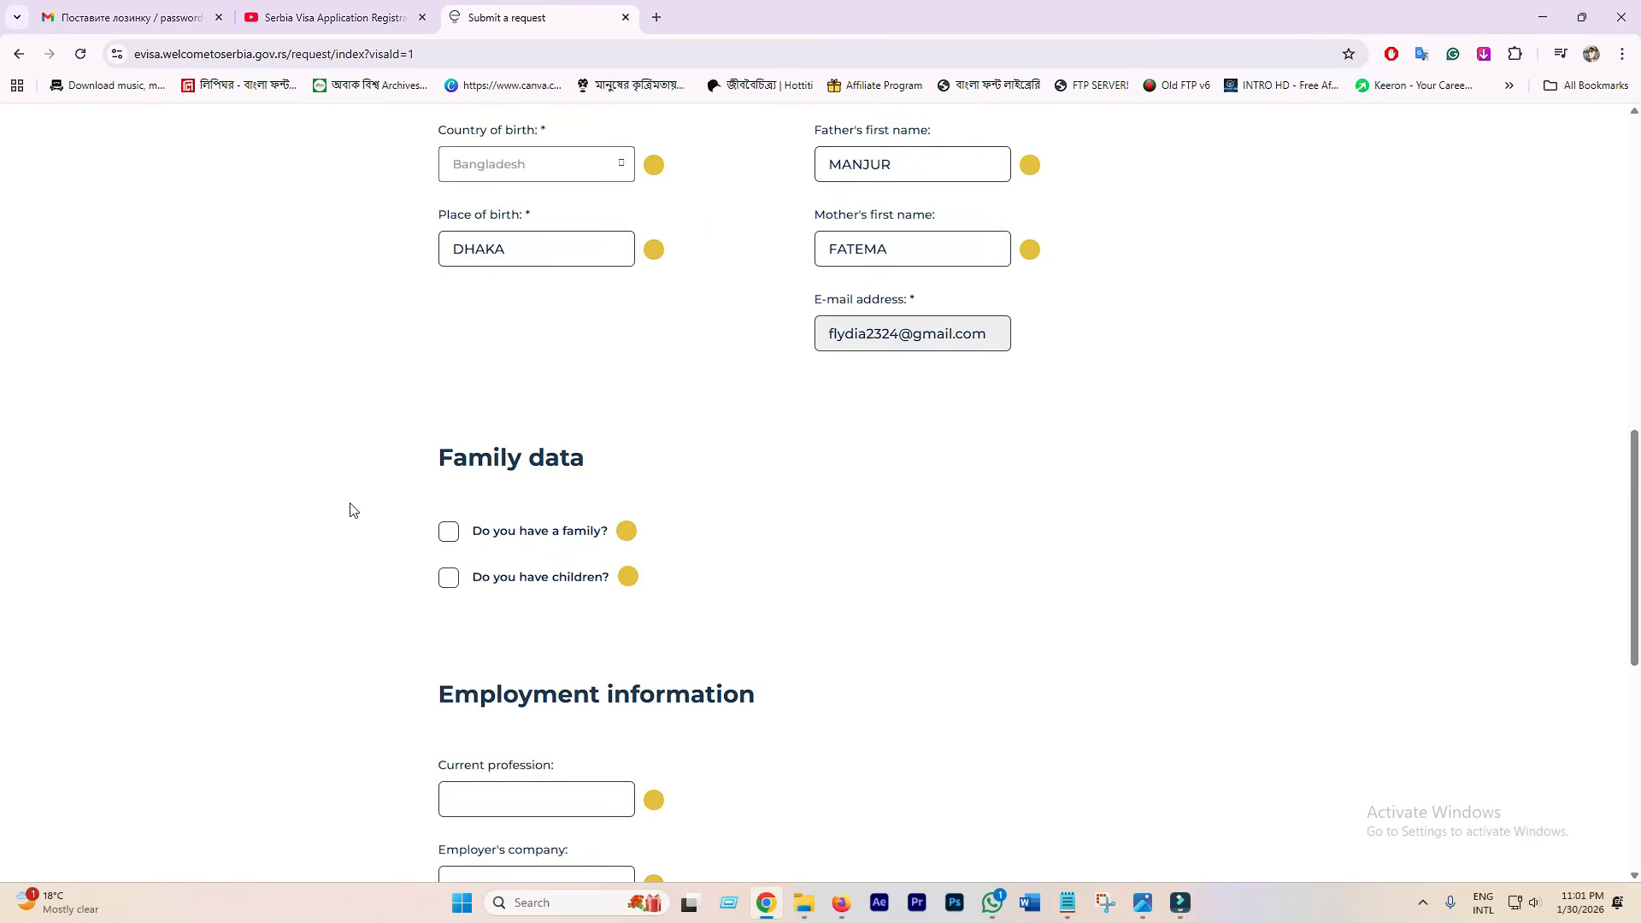
# Step: Enable the children option to examine the name and date of birth fields for each child, and disable it again
pyautogui.scroll(-1, 575, 626)
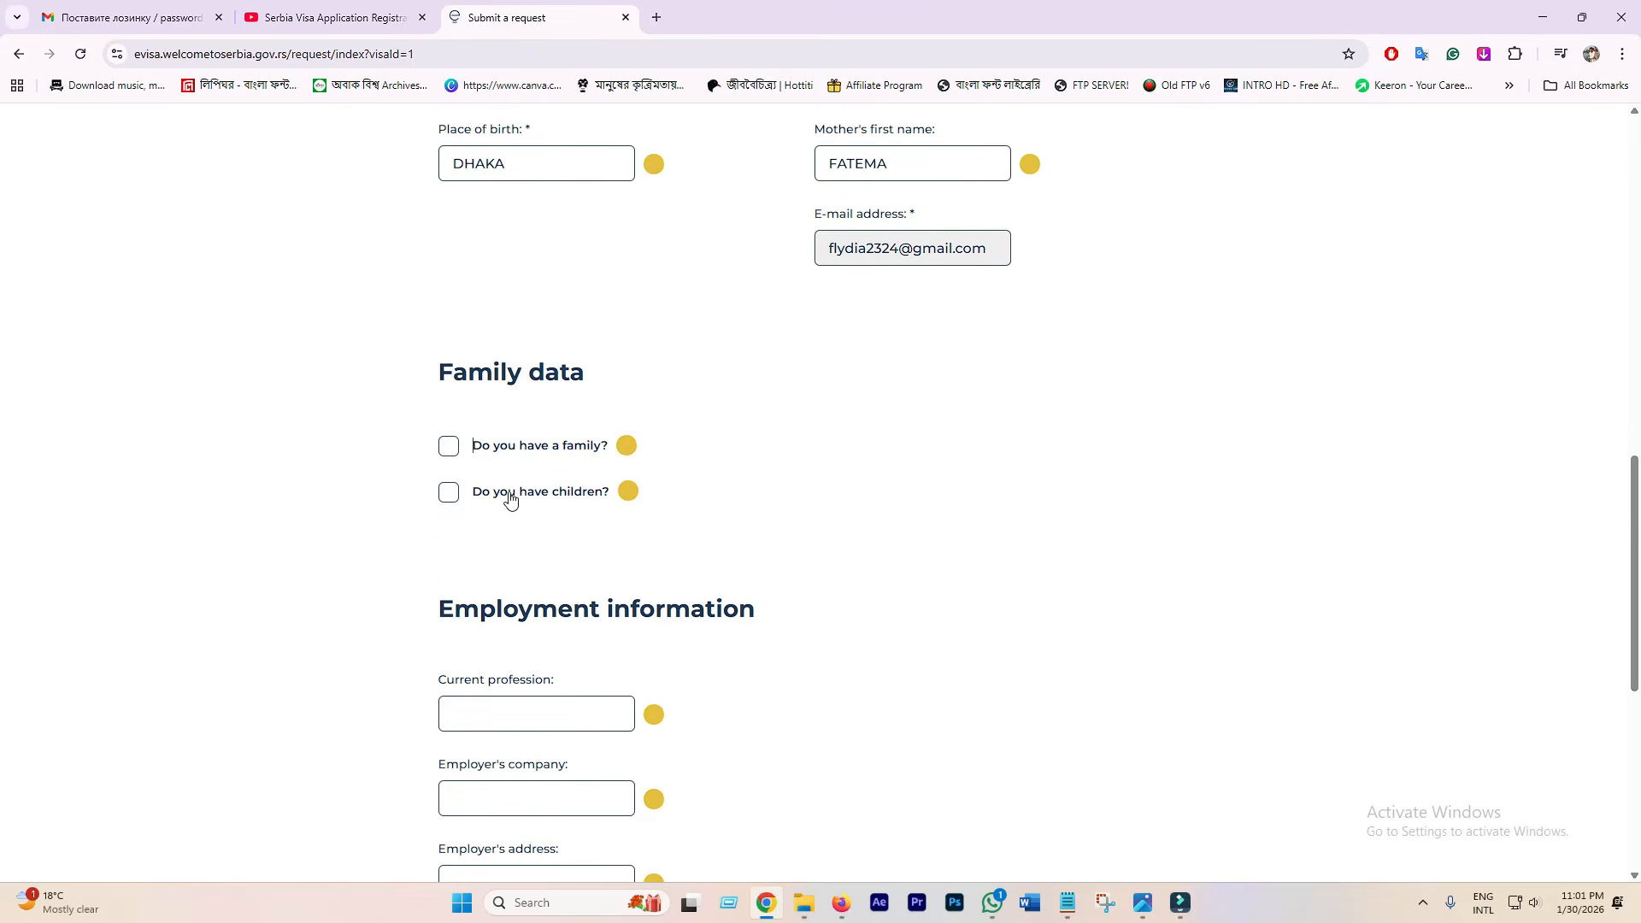
pyautogui.click(450, 496)
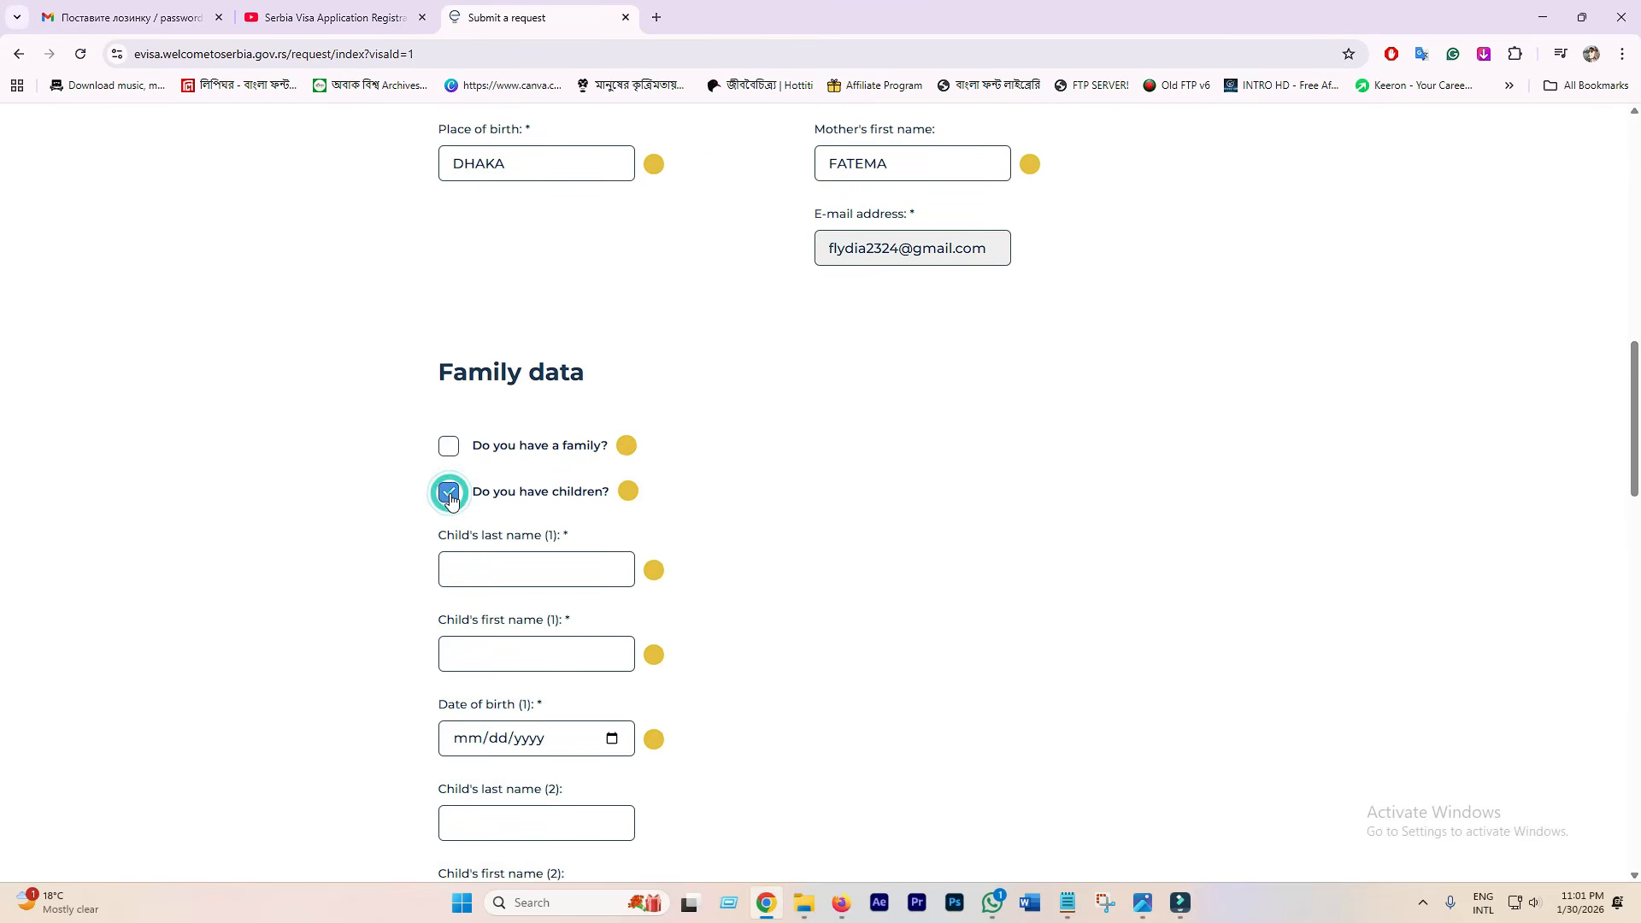
pyautogui.scroll(-2, 570, 613)
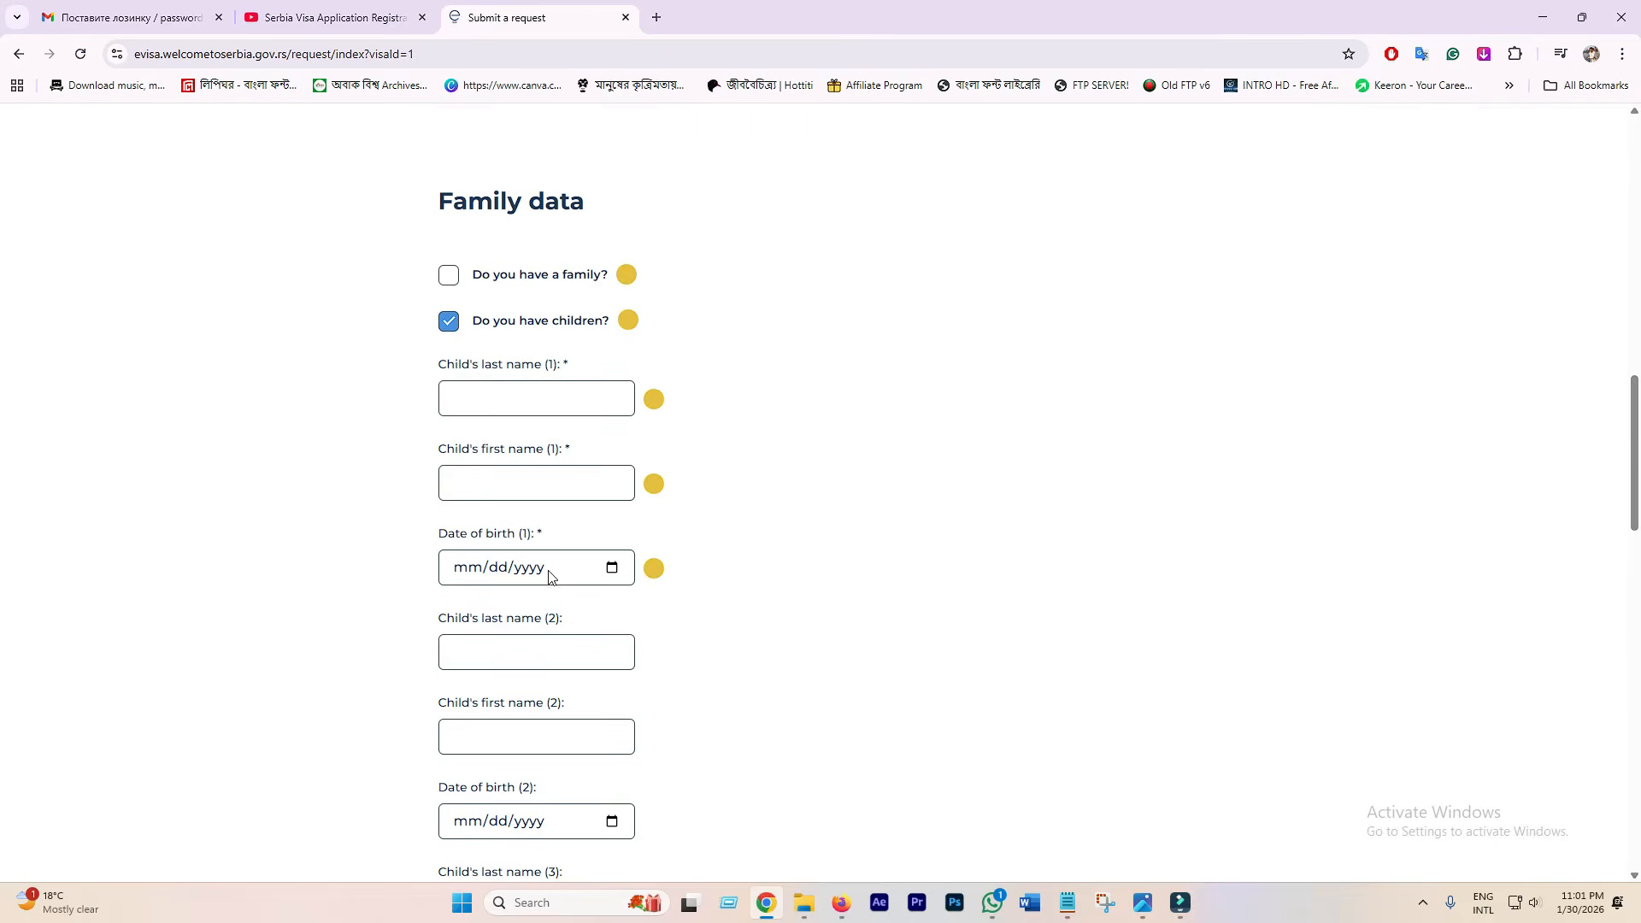
pyautogui.scroll(-3, 579, 676)
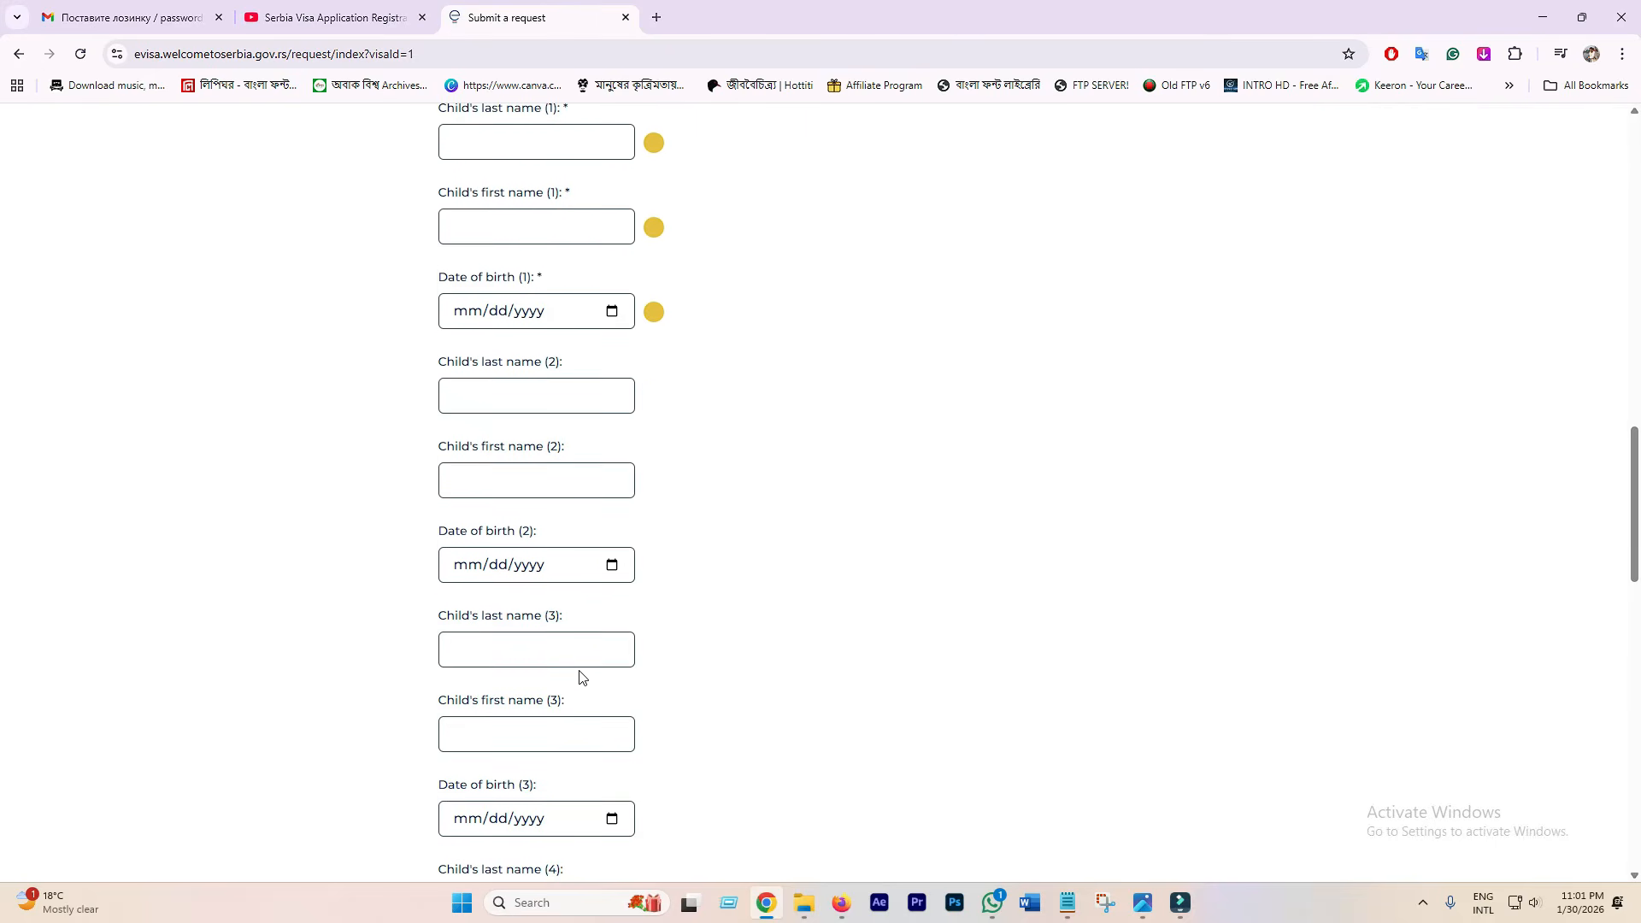
pyautogui.scroll(-3, 590, 664)
pyautogui.scroll(7, 588, 661)
pyautogui.click(449, 410)
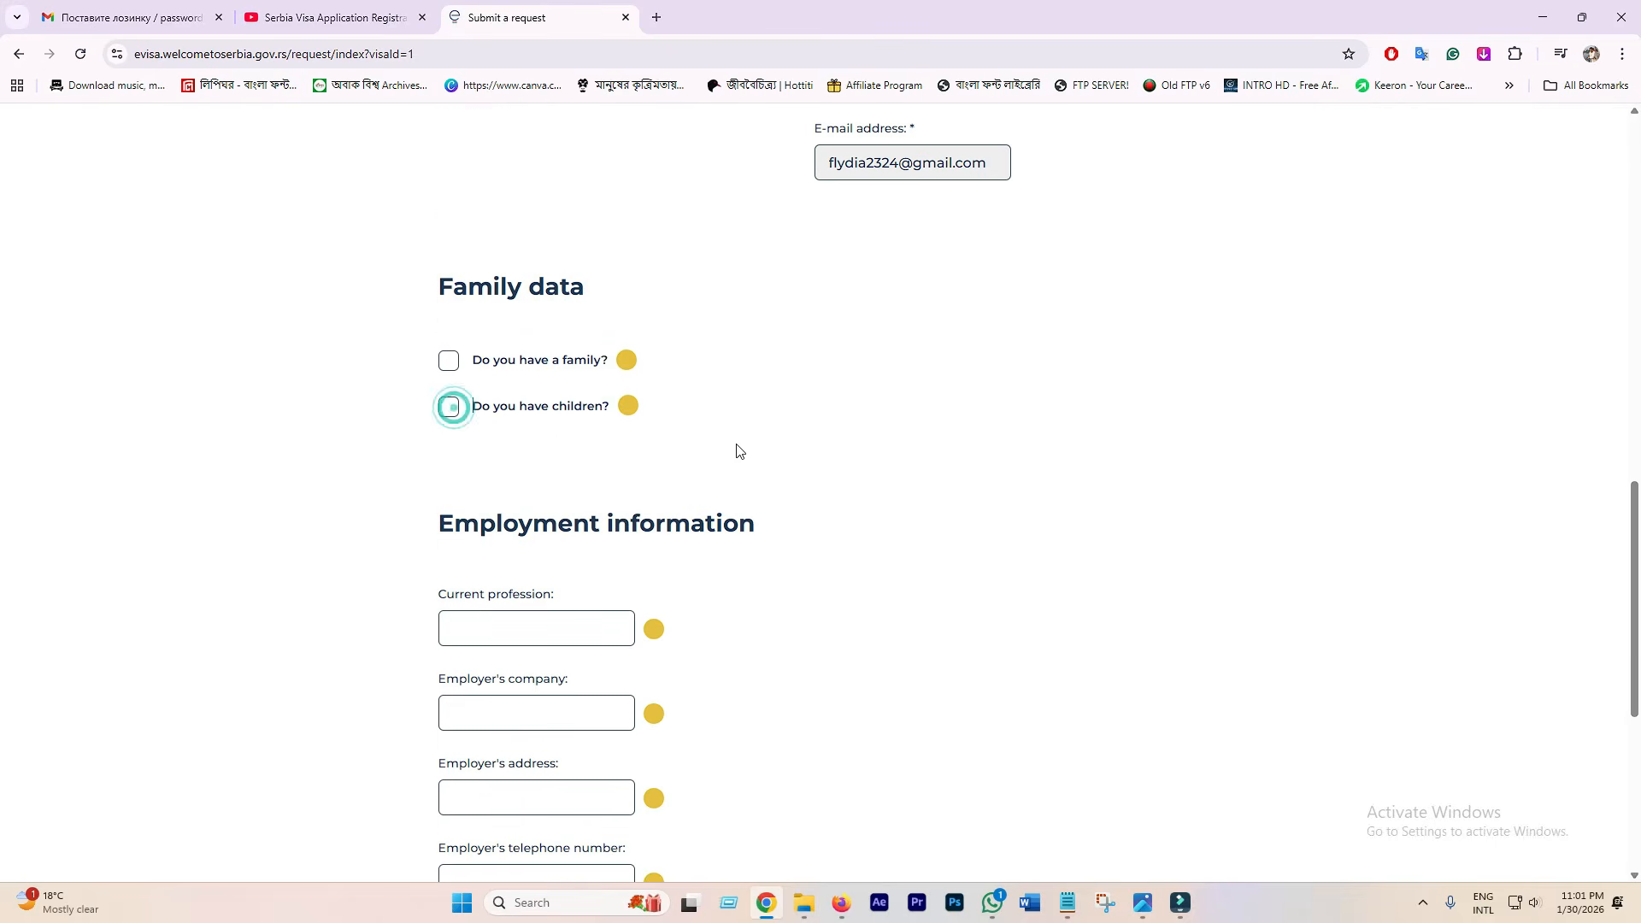
pyautogui.scroll(3, 769, 449)
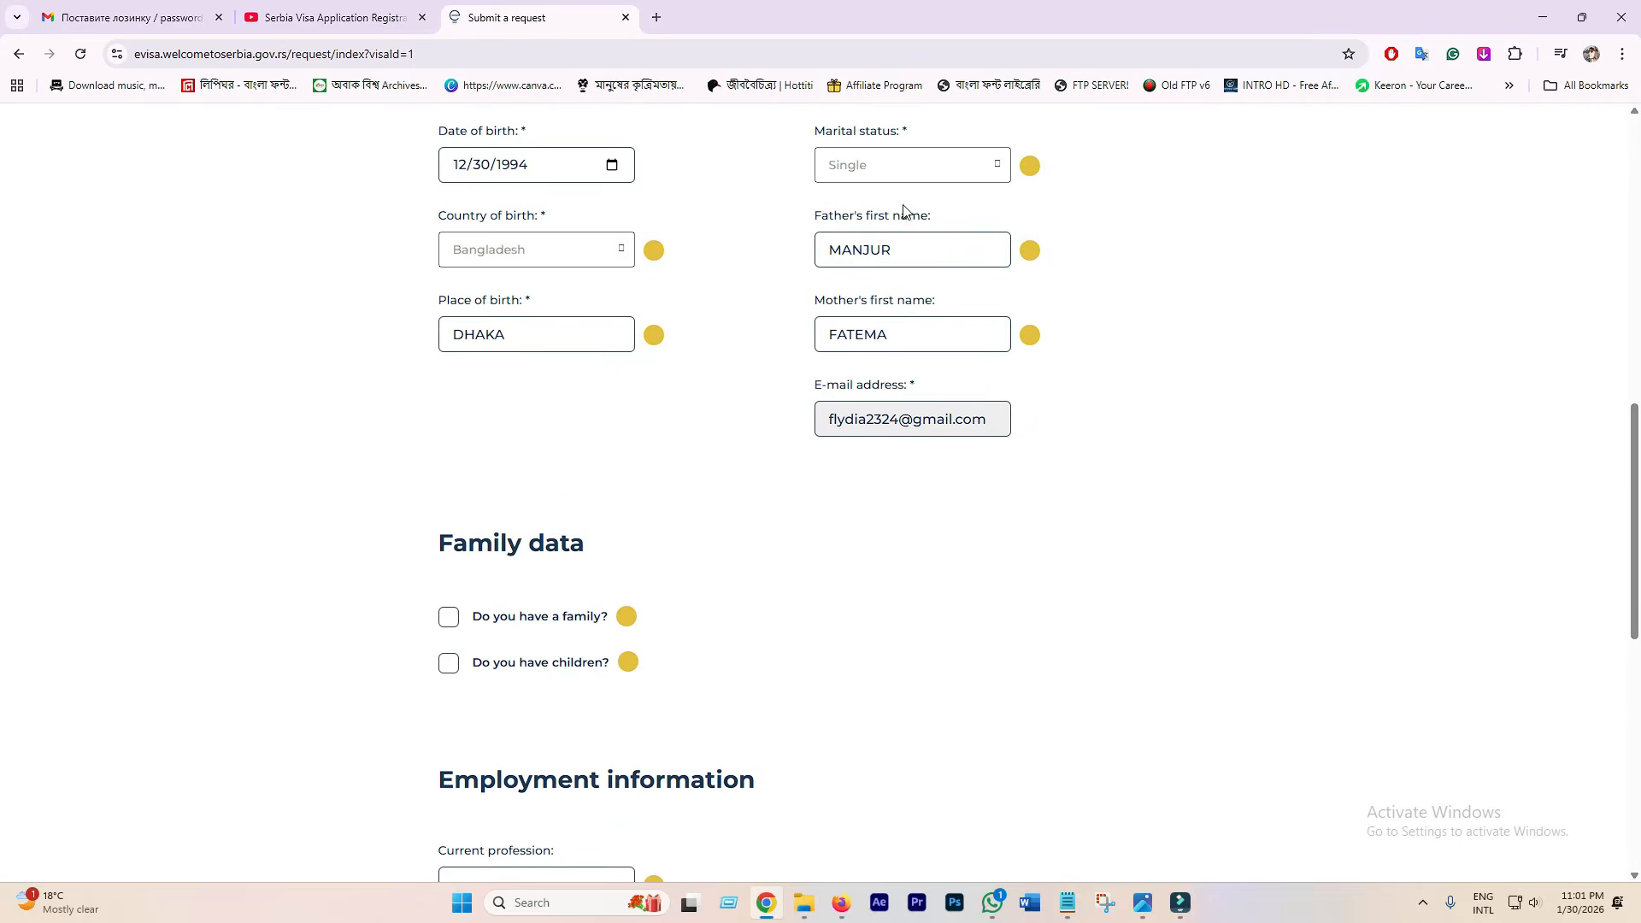
pyautogui.scroll(-5, 697, 637)
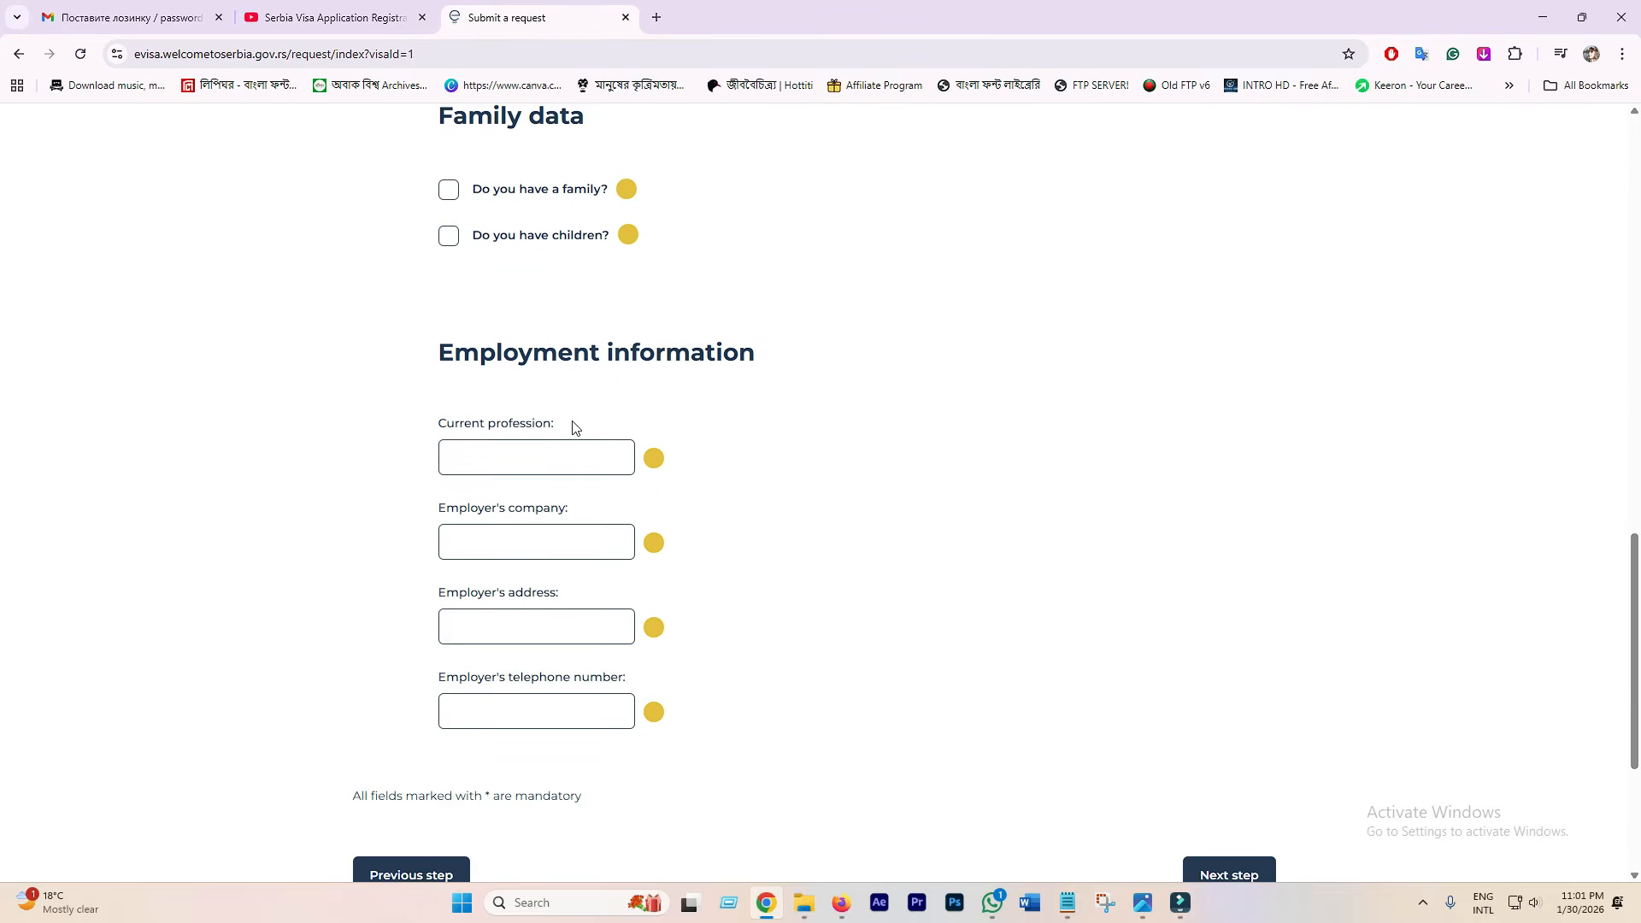
# Step: Enter ABC COMPANY as the current profession in the employment information
pyautogui.scroll(1, 817, 509)
pyautogui.scroll(-2, 817, 509)
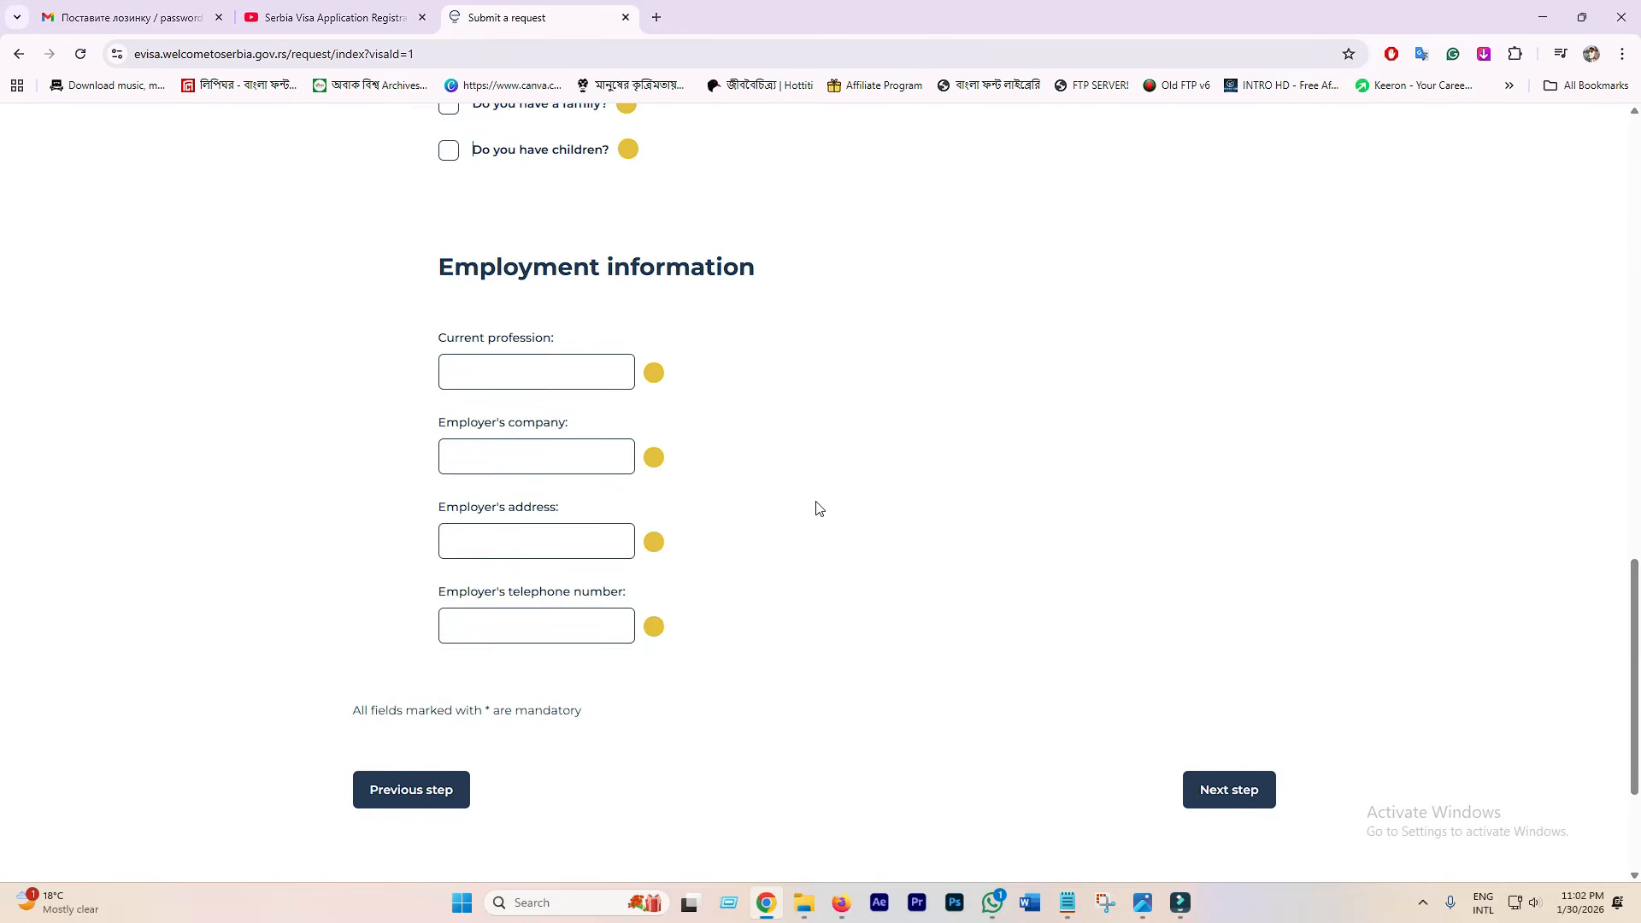
pyautogui.click(552, 339)
pyautogui.click(549, 367)
pyautogui.click(525, 373)
pyautogui.write('ABC COMPANY')
pyautogui.press('Tab')
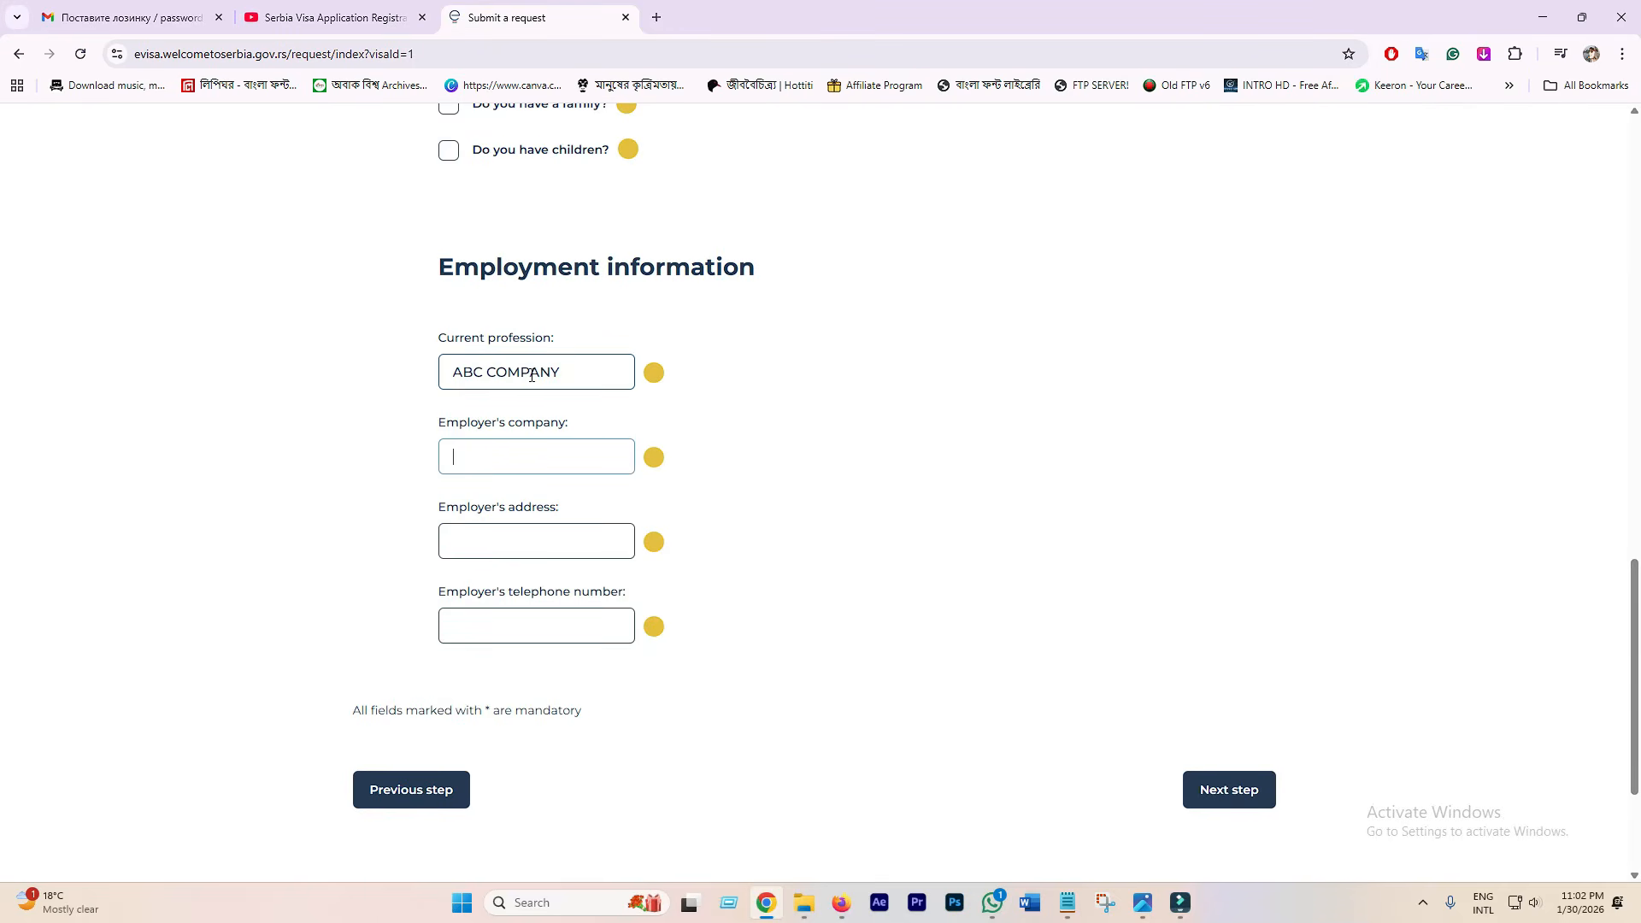
# Step: Move the text ABC COMPANY from the current profession field to the employer's company field
pyautogui.hotkey('shift', 'Tab')
pyautogui.hotkey('ctrl', 'c')
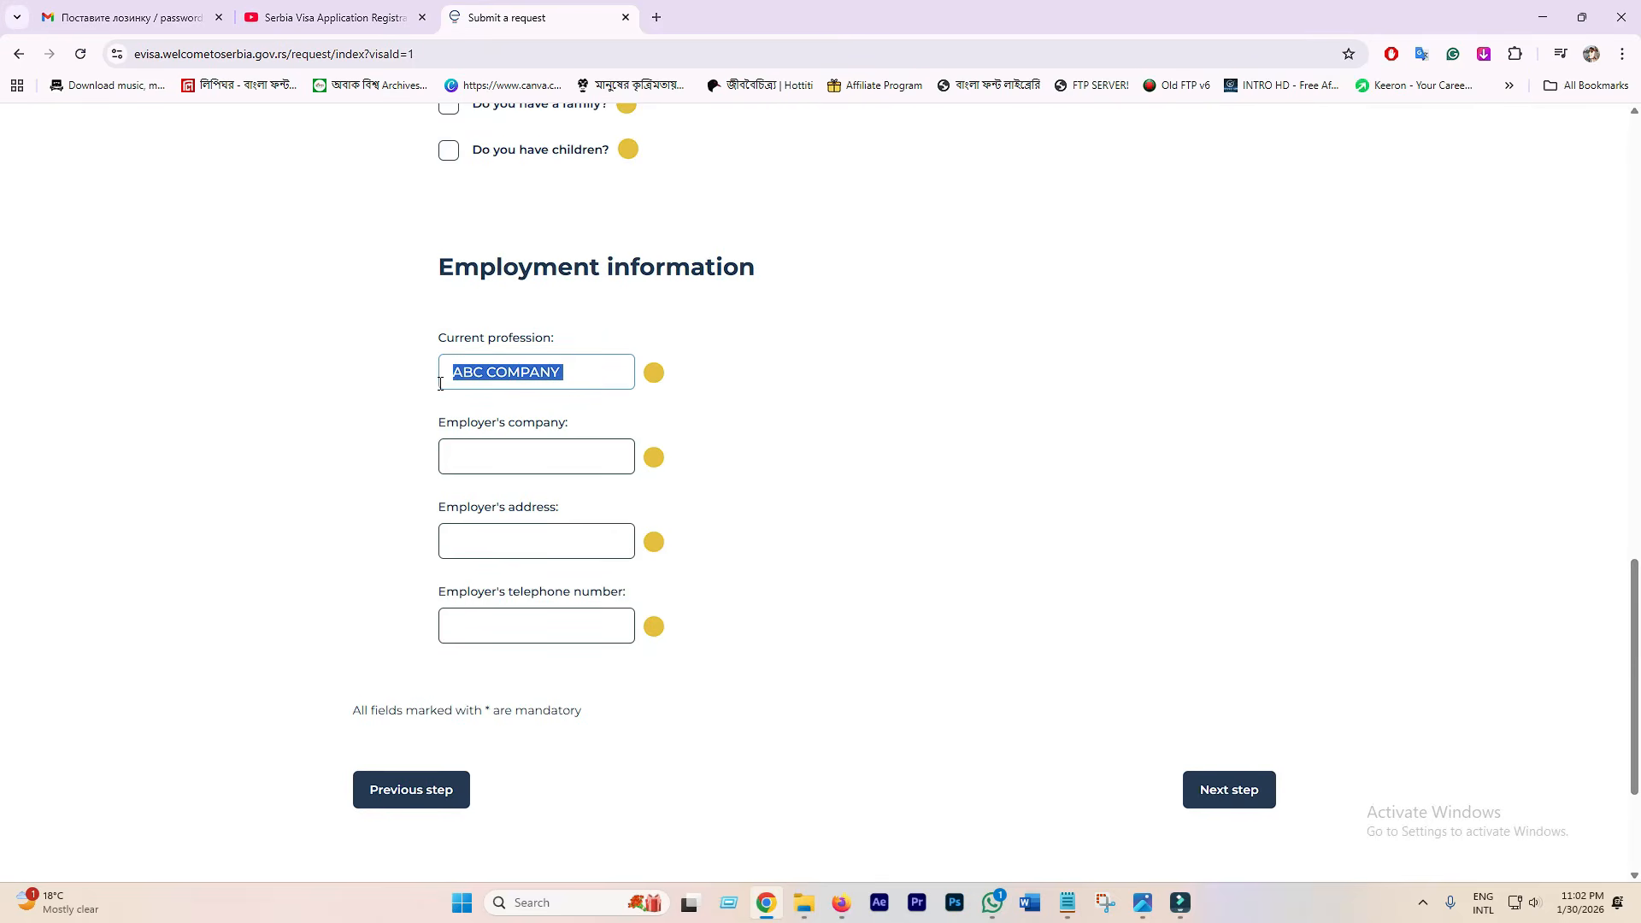
pyautogui.press('BackSpace')
pyautogui.click(503, 466)
pyautogui.hotkey('ctrl', 'v')
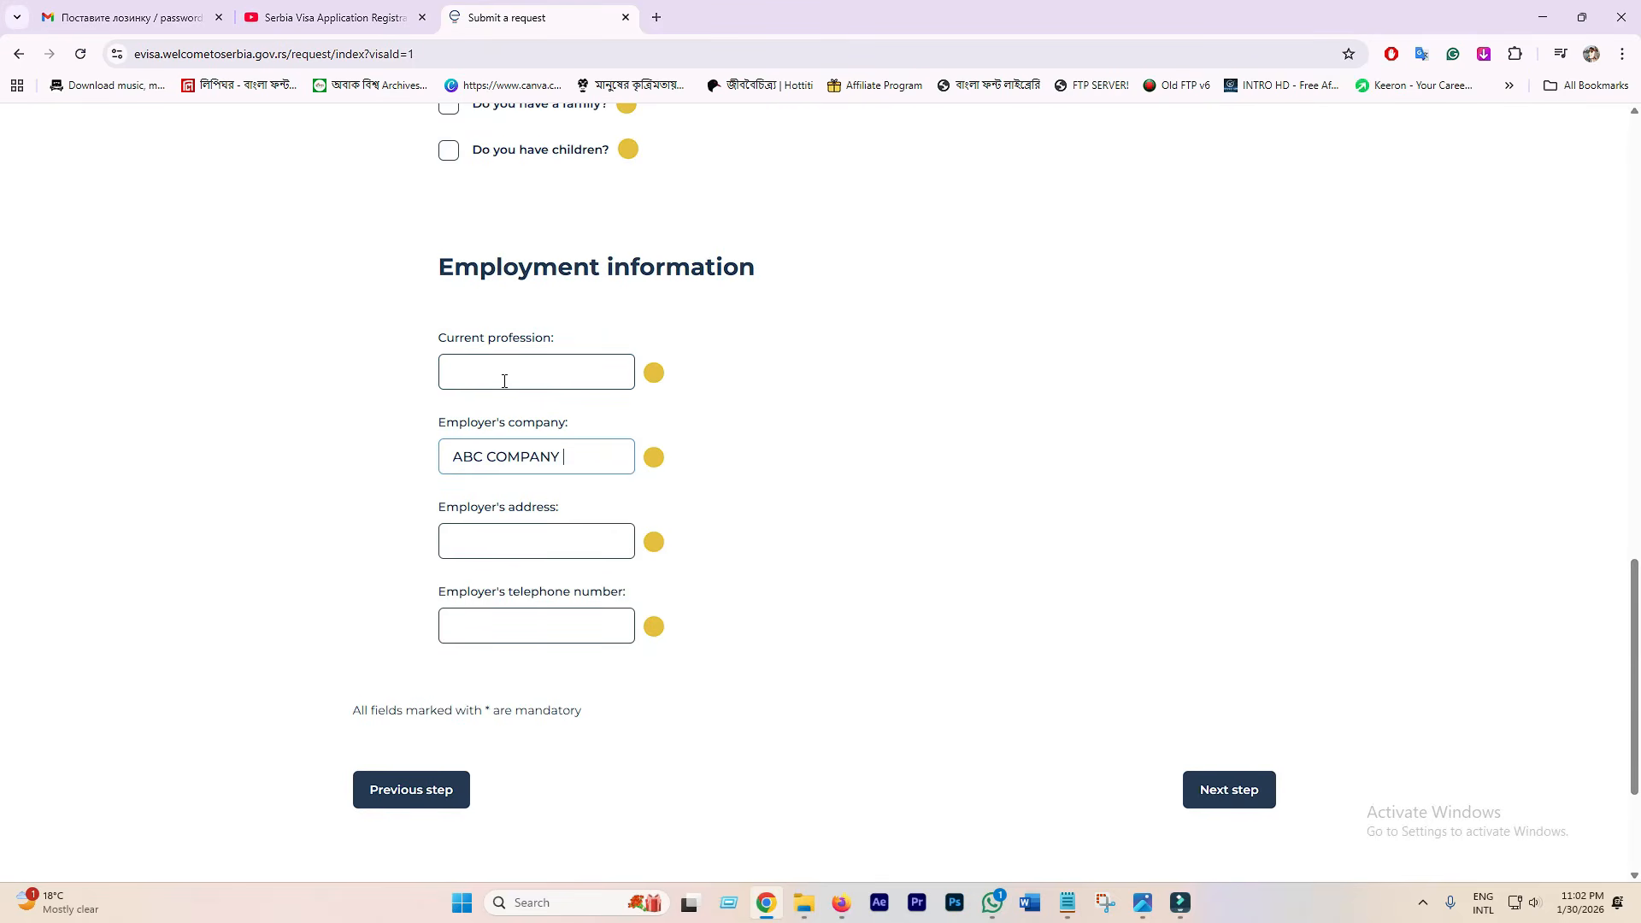
# Step: Enter ACCOUNTANT as the current profession
pyautogui.click(505, 371)
pyautogui.write('A')
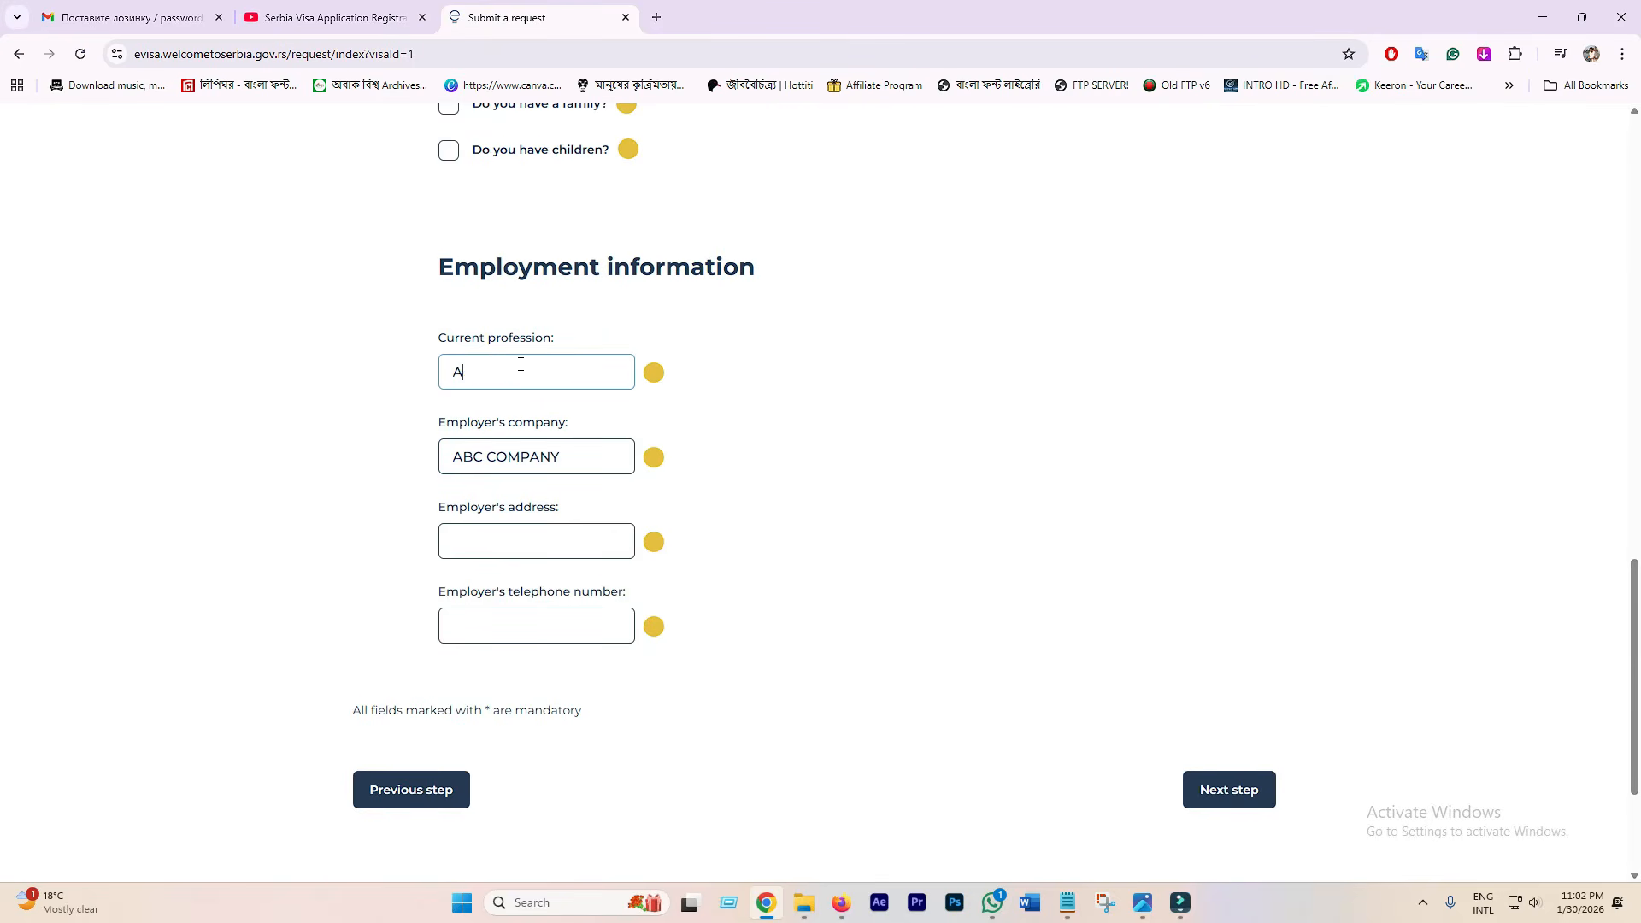
pyautogui.write('CCOUNTANT')
# Step: Fill in the employer's address, leave the employer's telephone number empty, and continue to the travel documents step
pyautogui.click(462, 532)
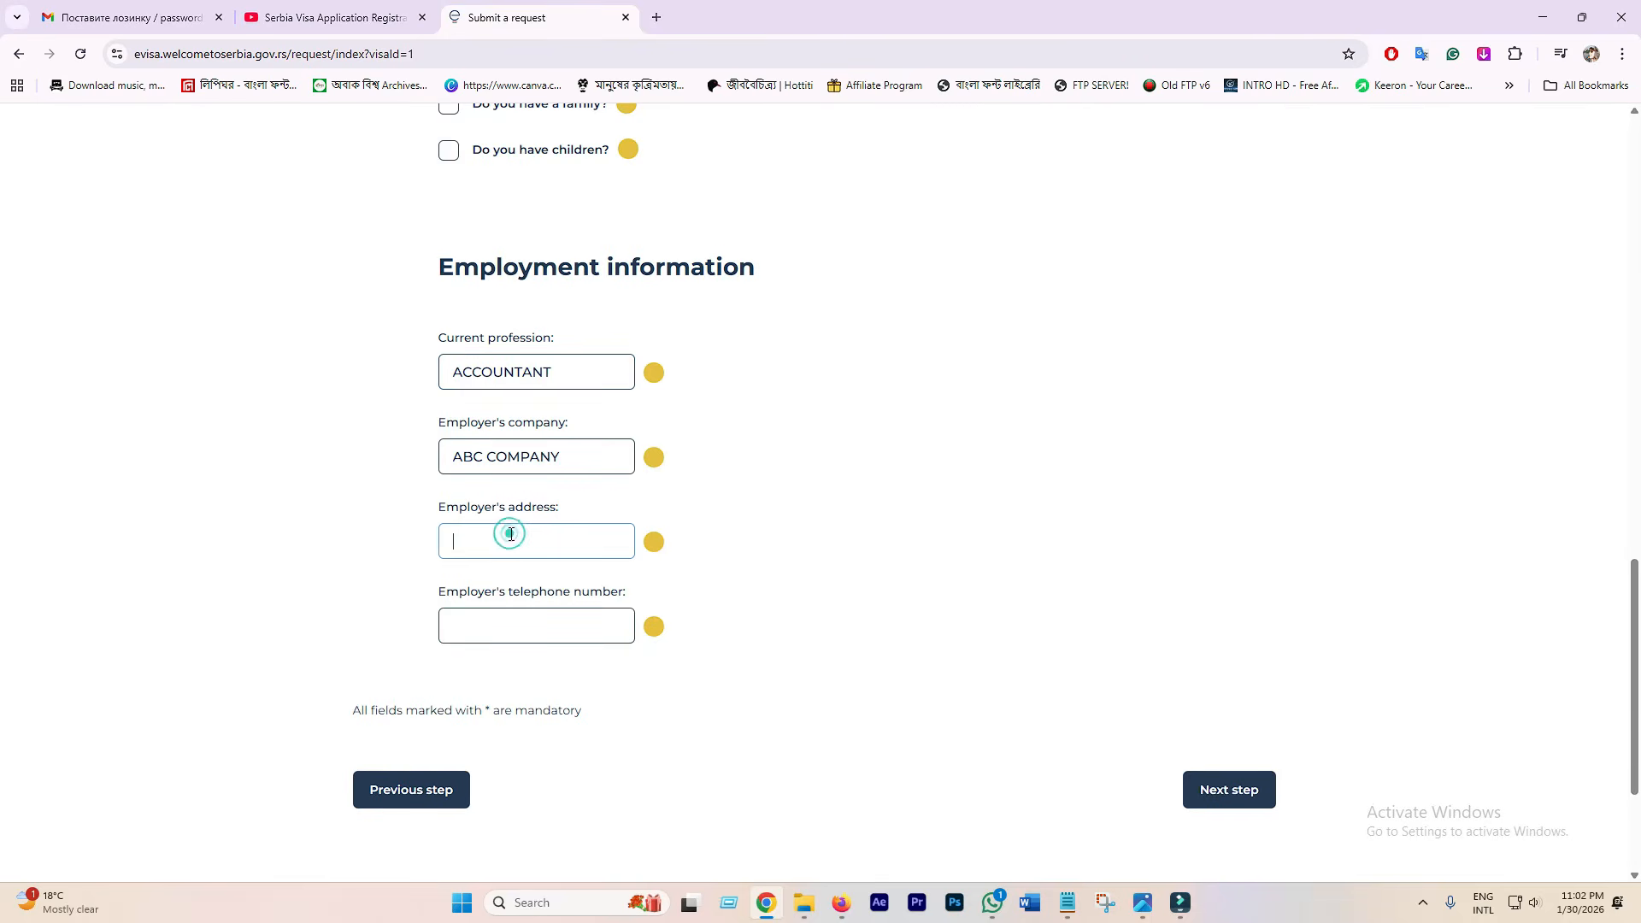
pyautogui.write('DHANMONDI, DHAKA')
pyautogui.click(513, 629)
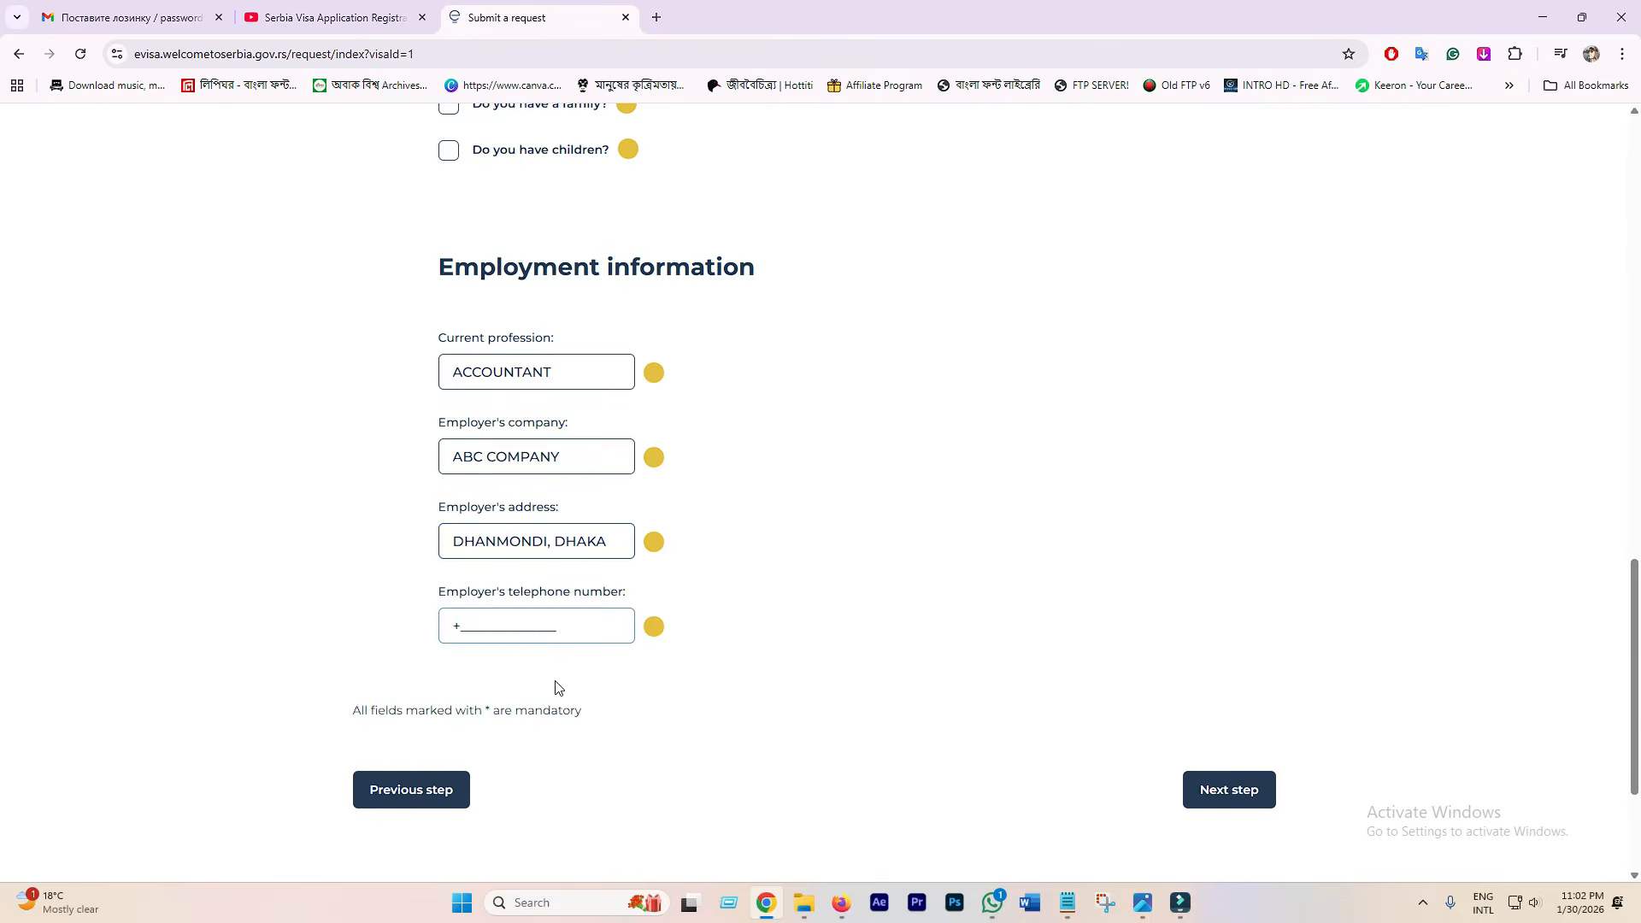
pyautogui.click(894, 644)
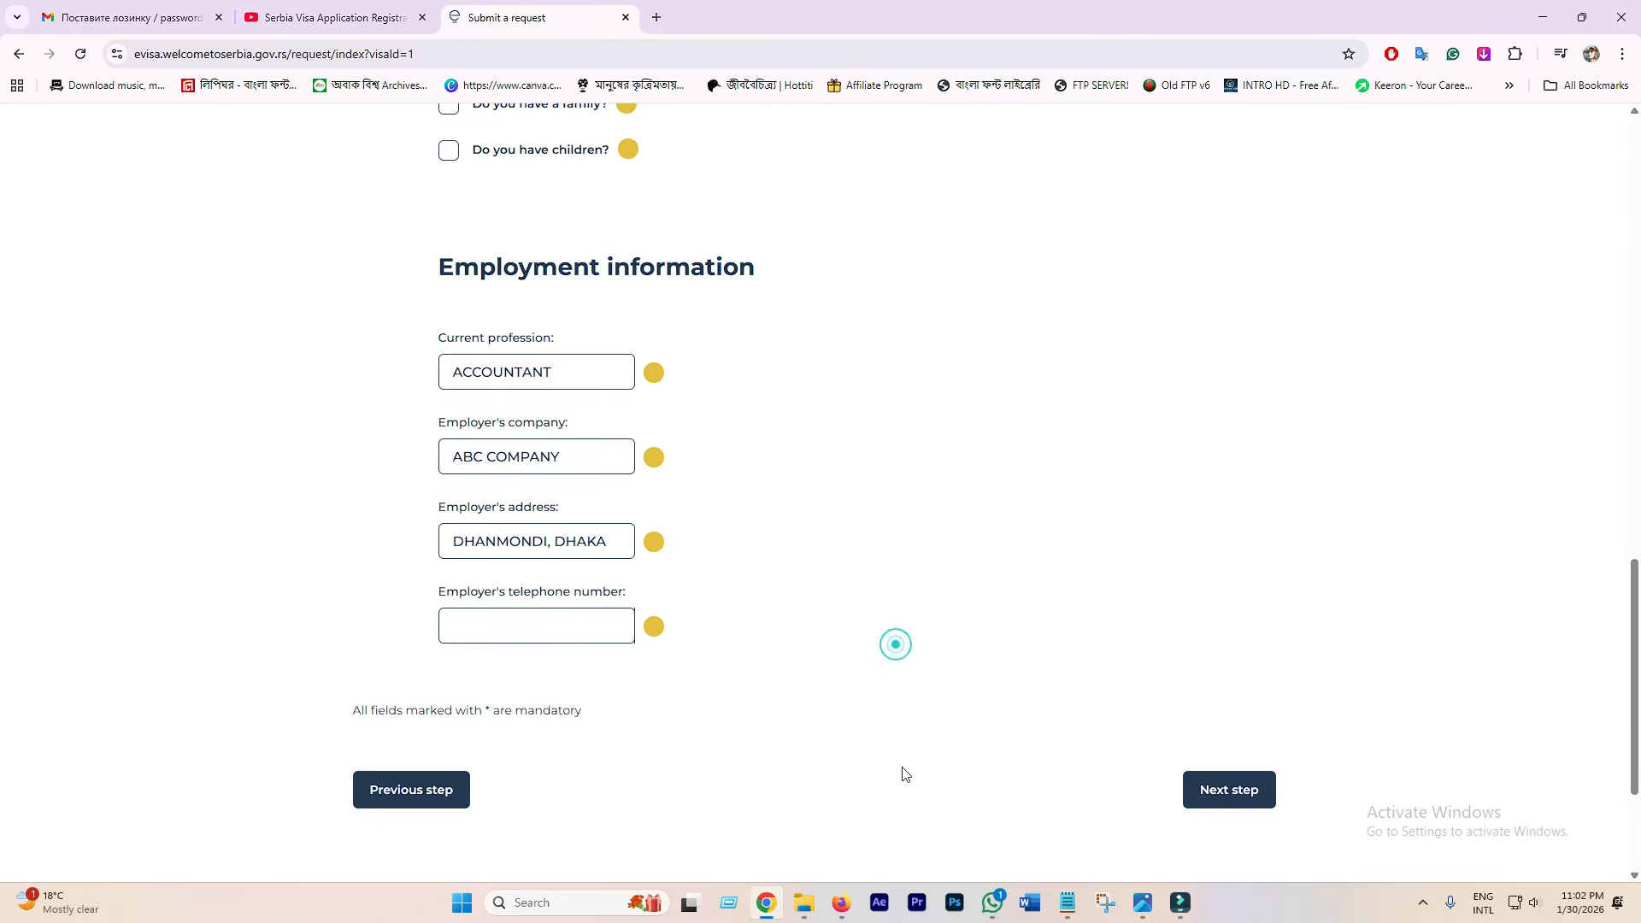
pyautogui.click(1289, 788)
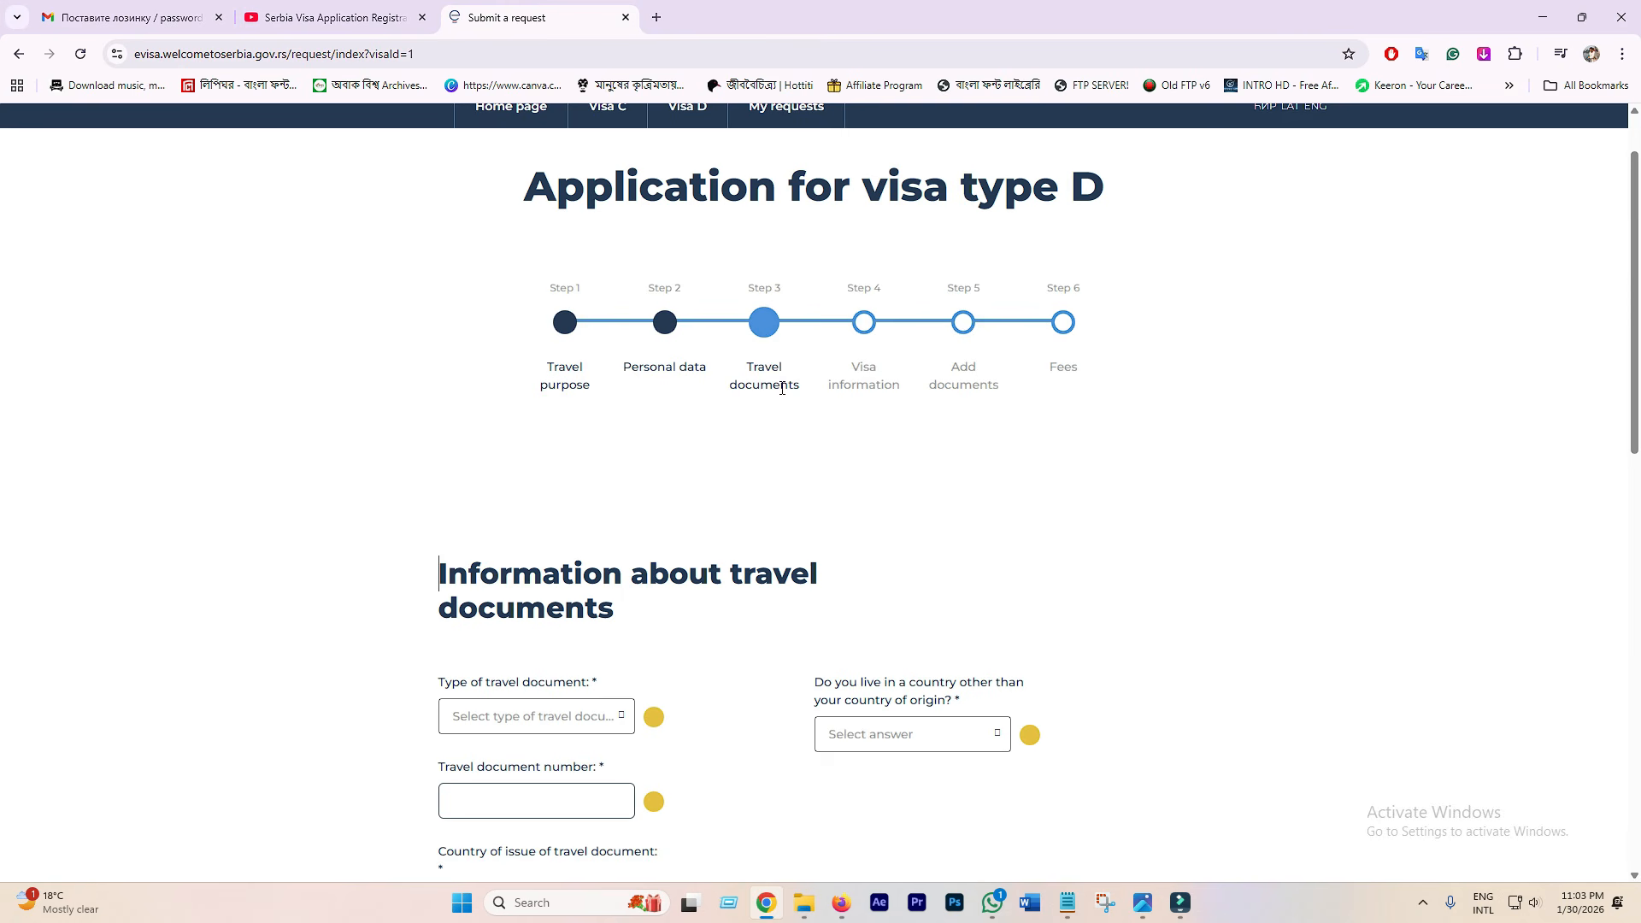
# Step: Set the type of travel document to National passport and answer No to living outside the country of origin
pyautogui.scroll(-6, 782, 388)
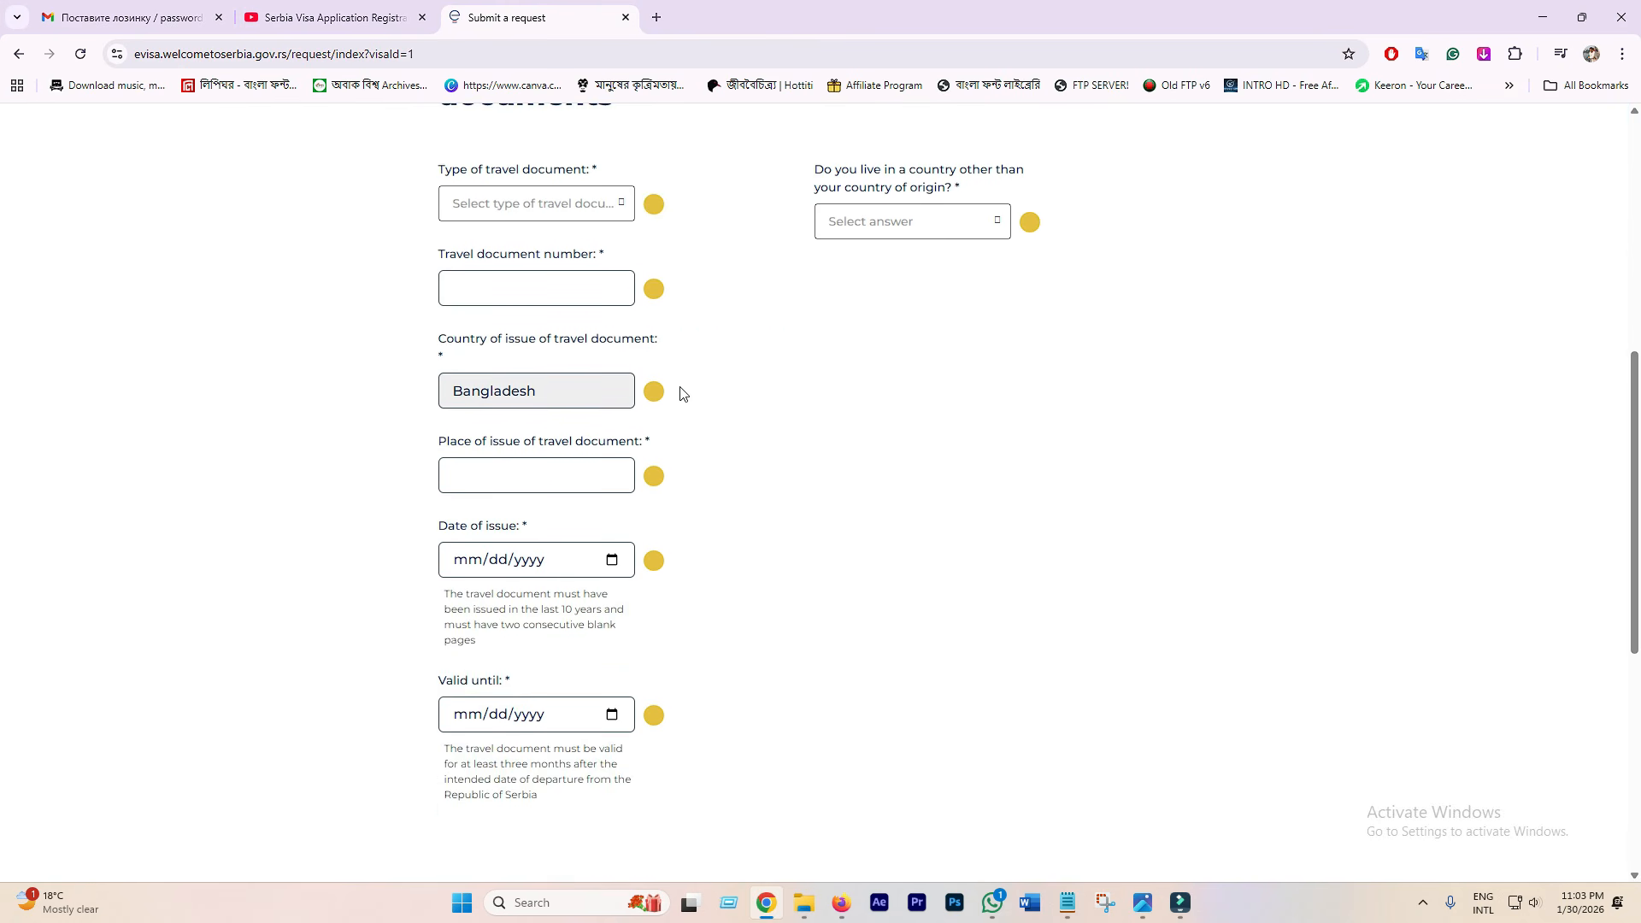
pyautogui.scroll(1, 684, 393)
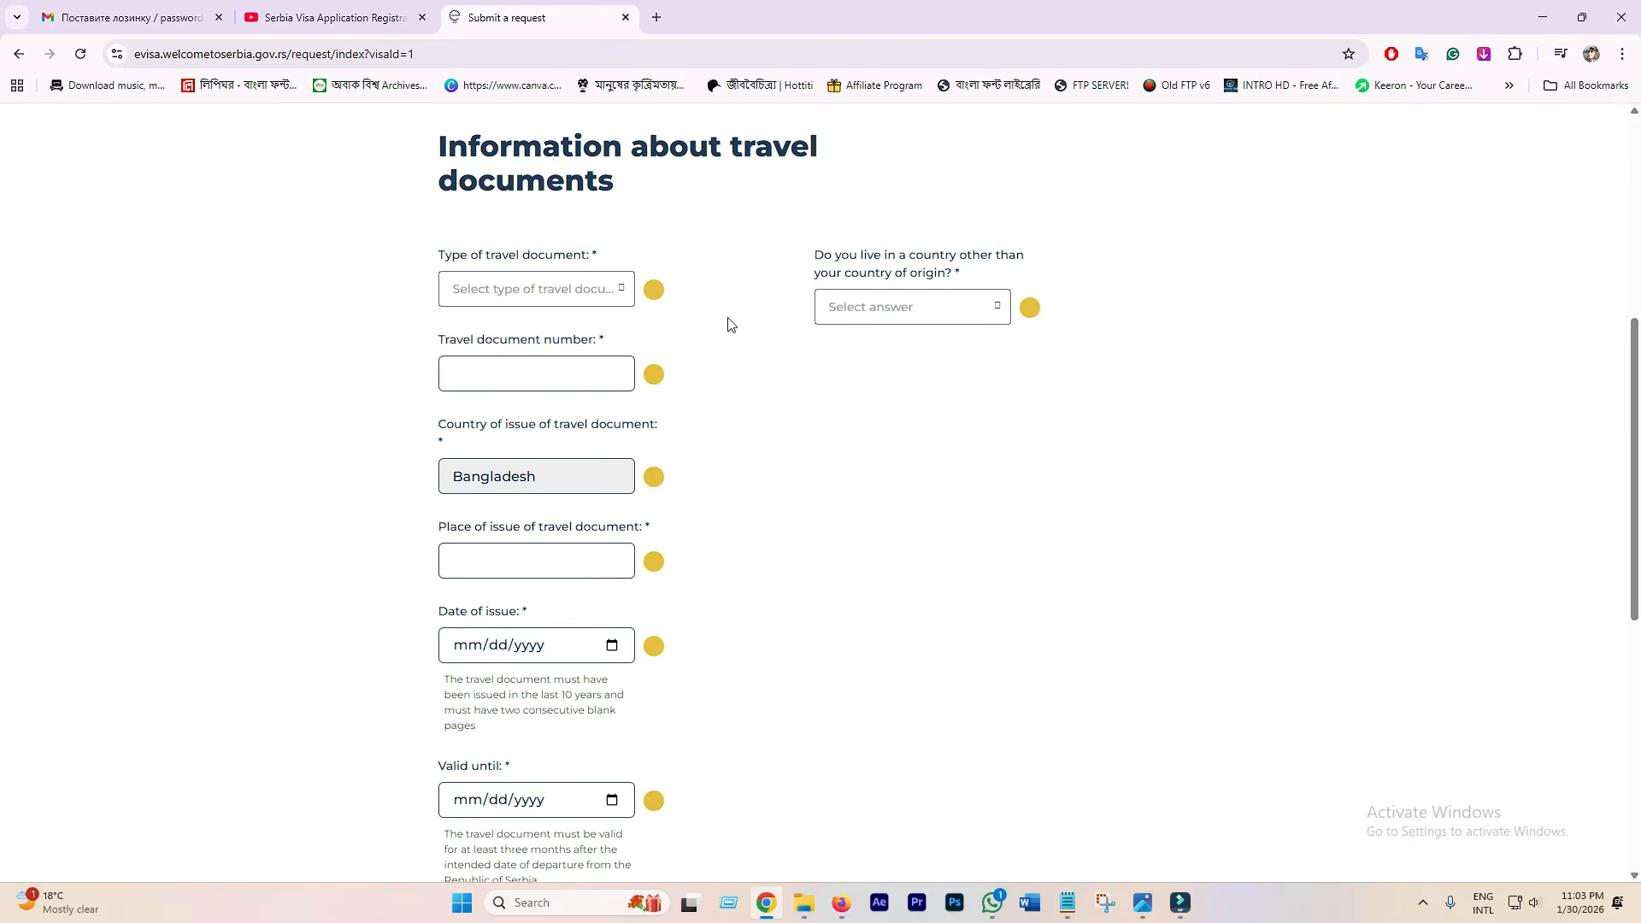
pyautogui.click(614, 295)
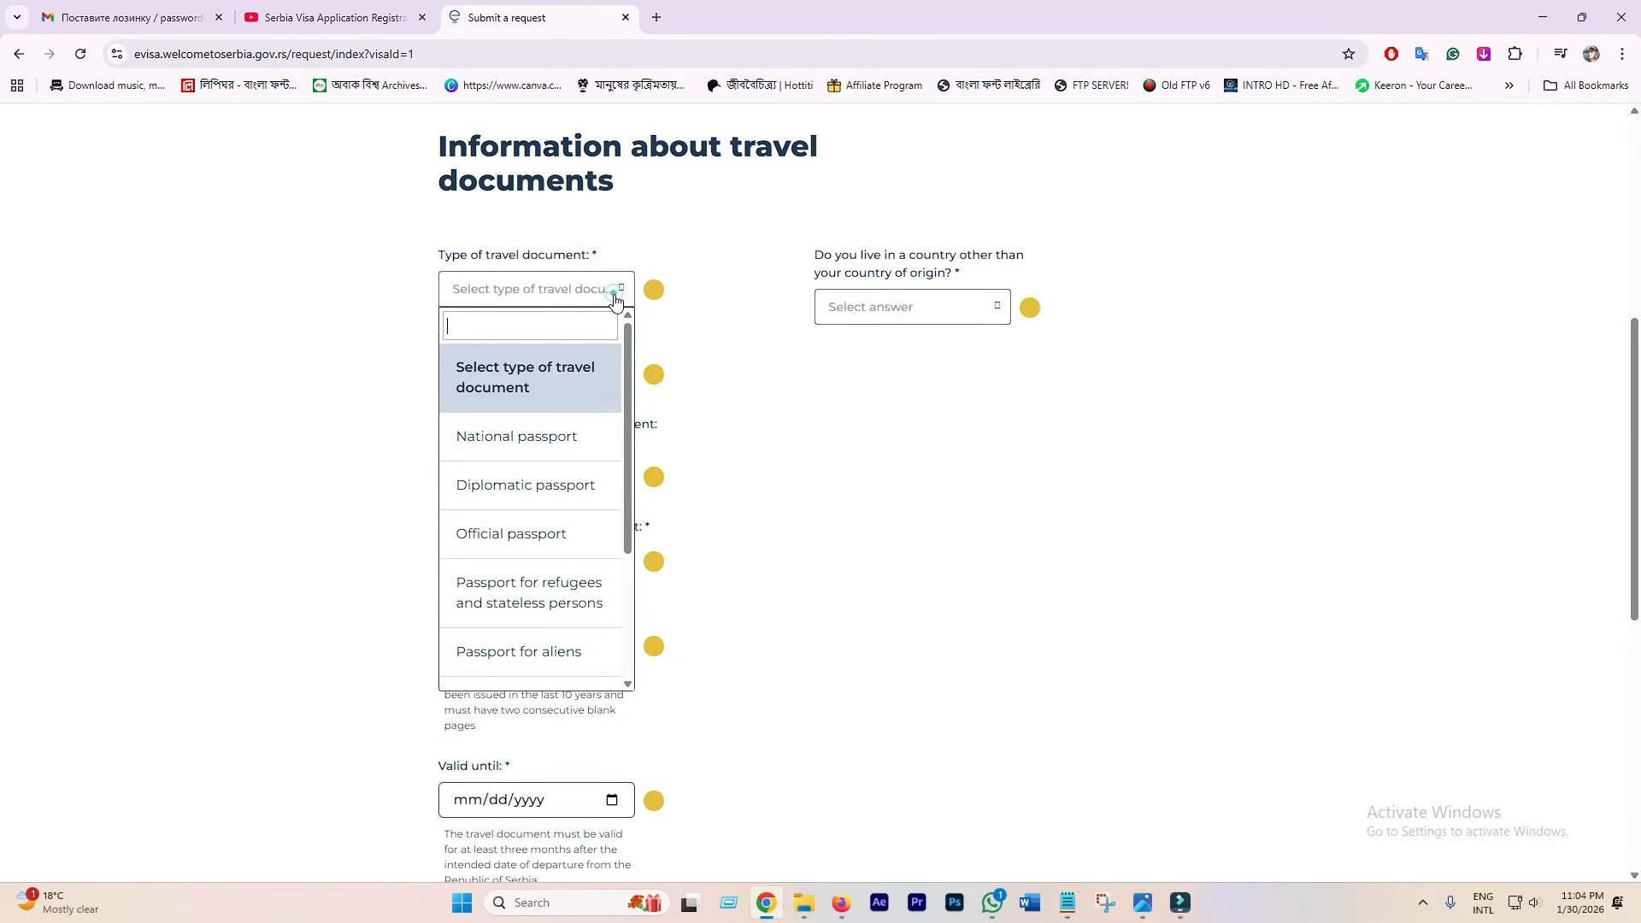
pyautogui.click(550, 439)
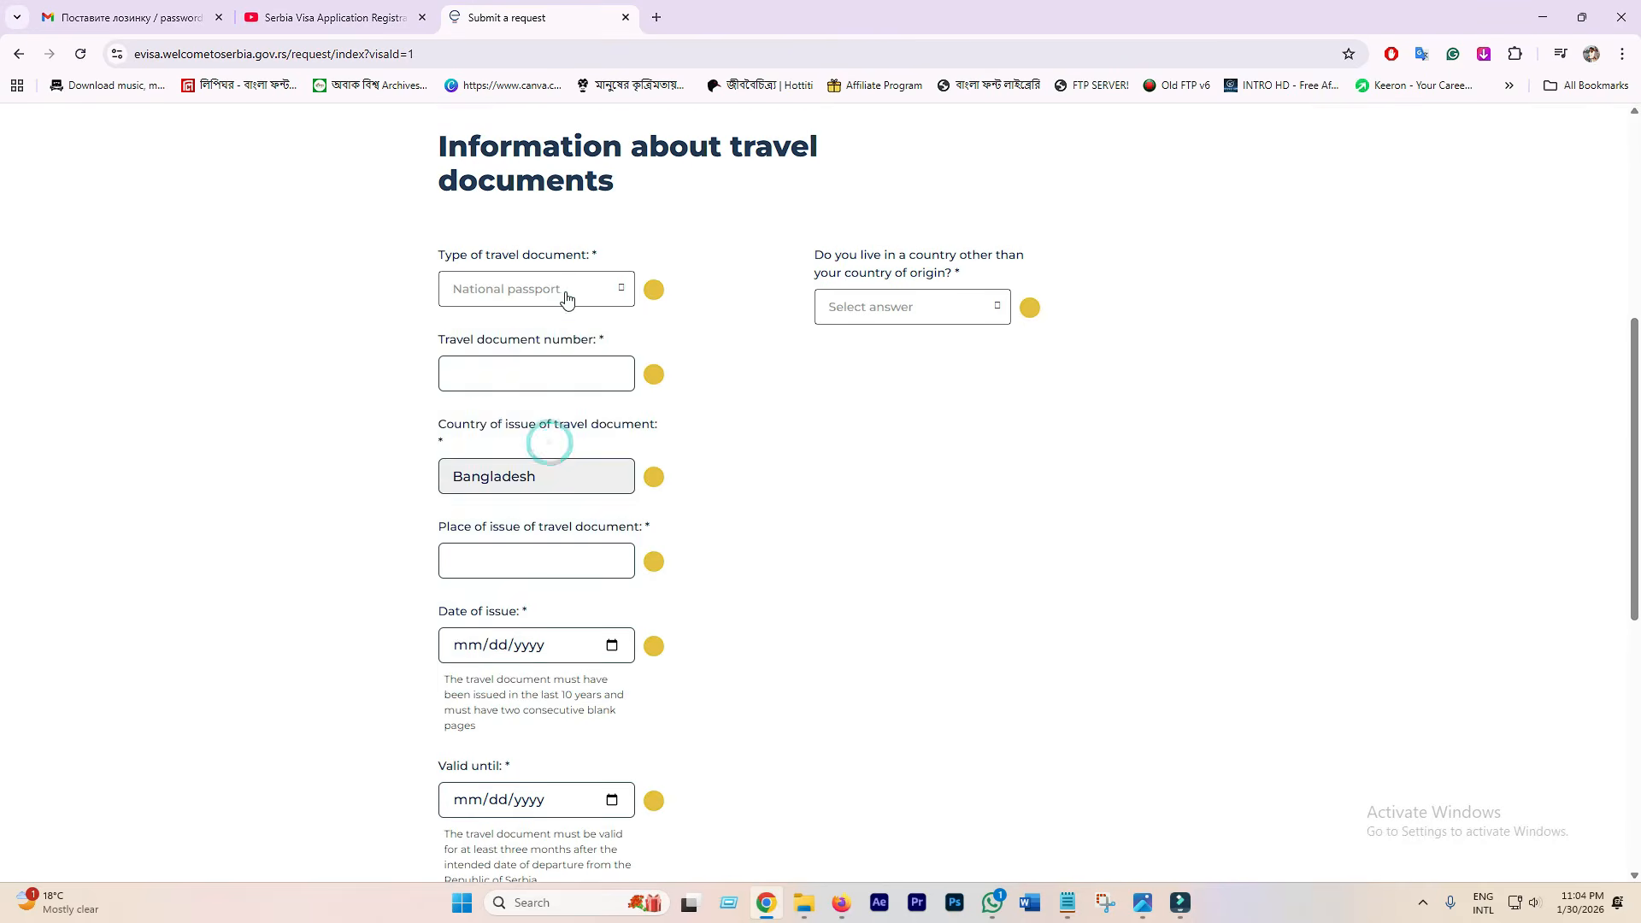
pyautogui.click(561, 290)
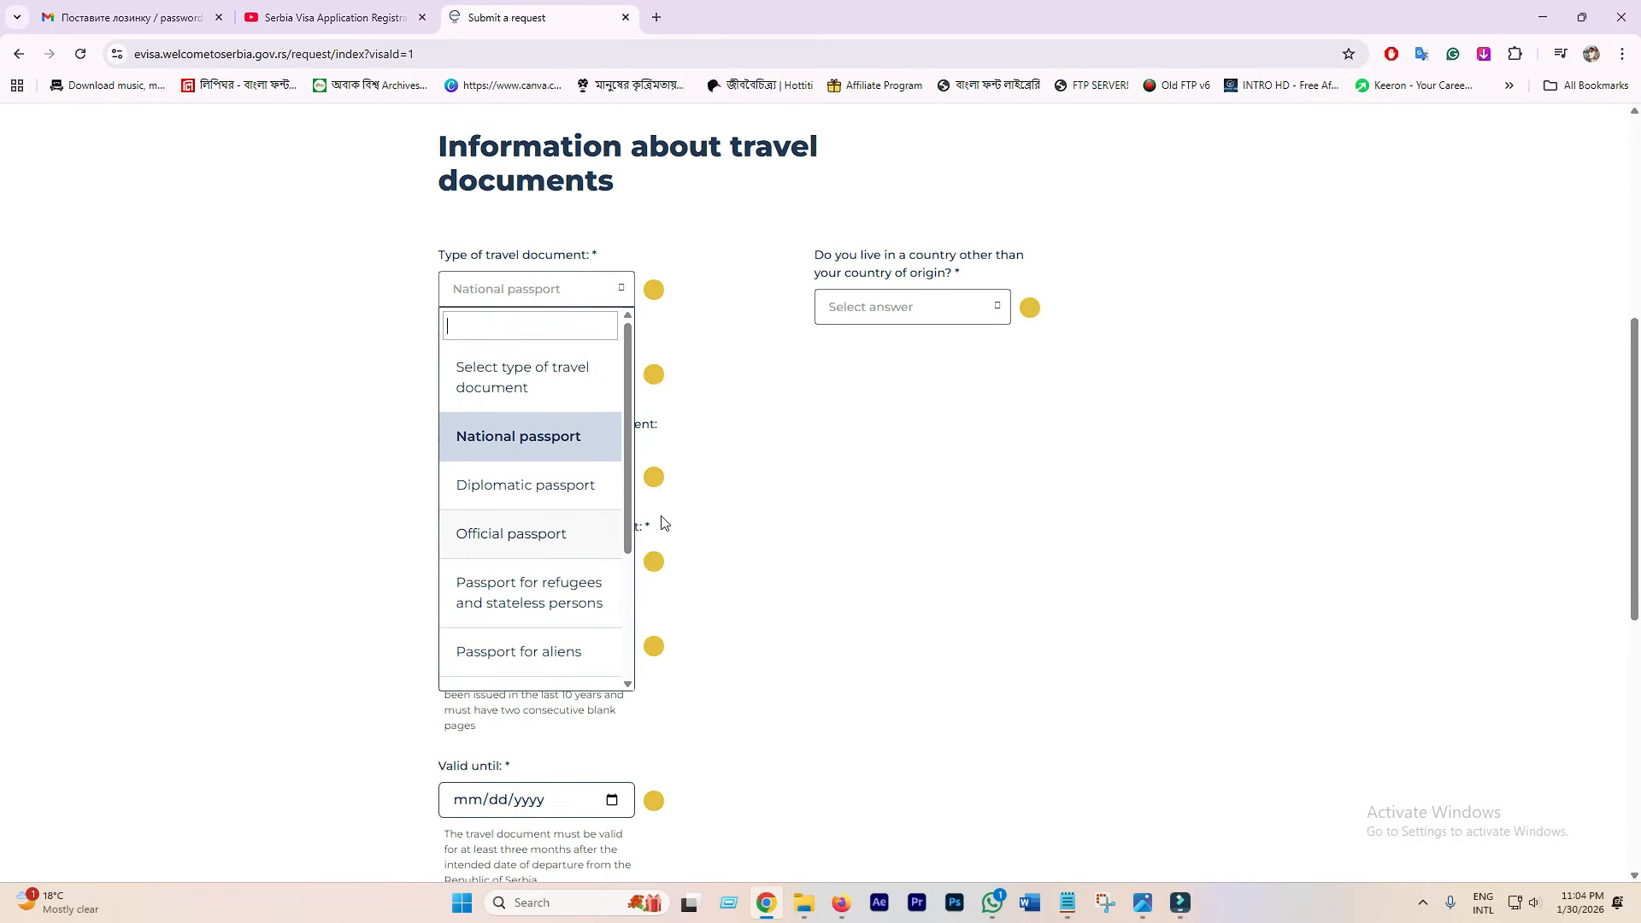
pyautogui.click(467, 450)
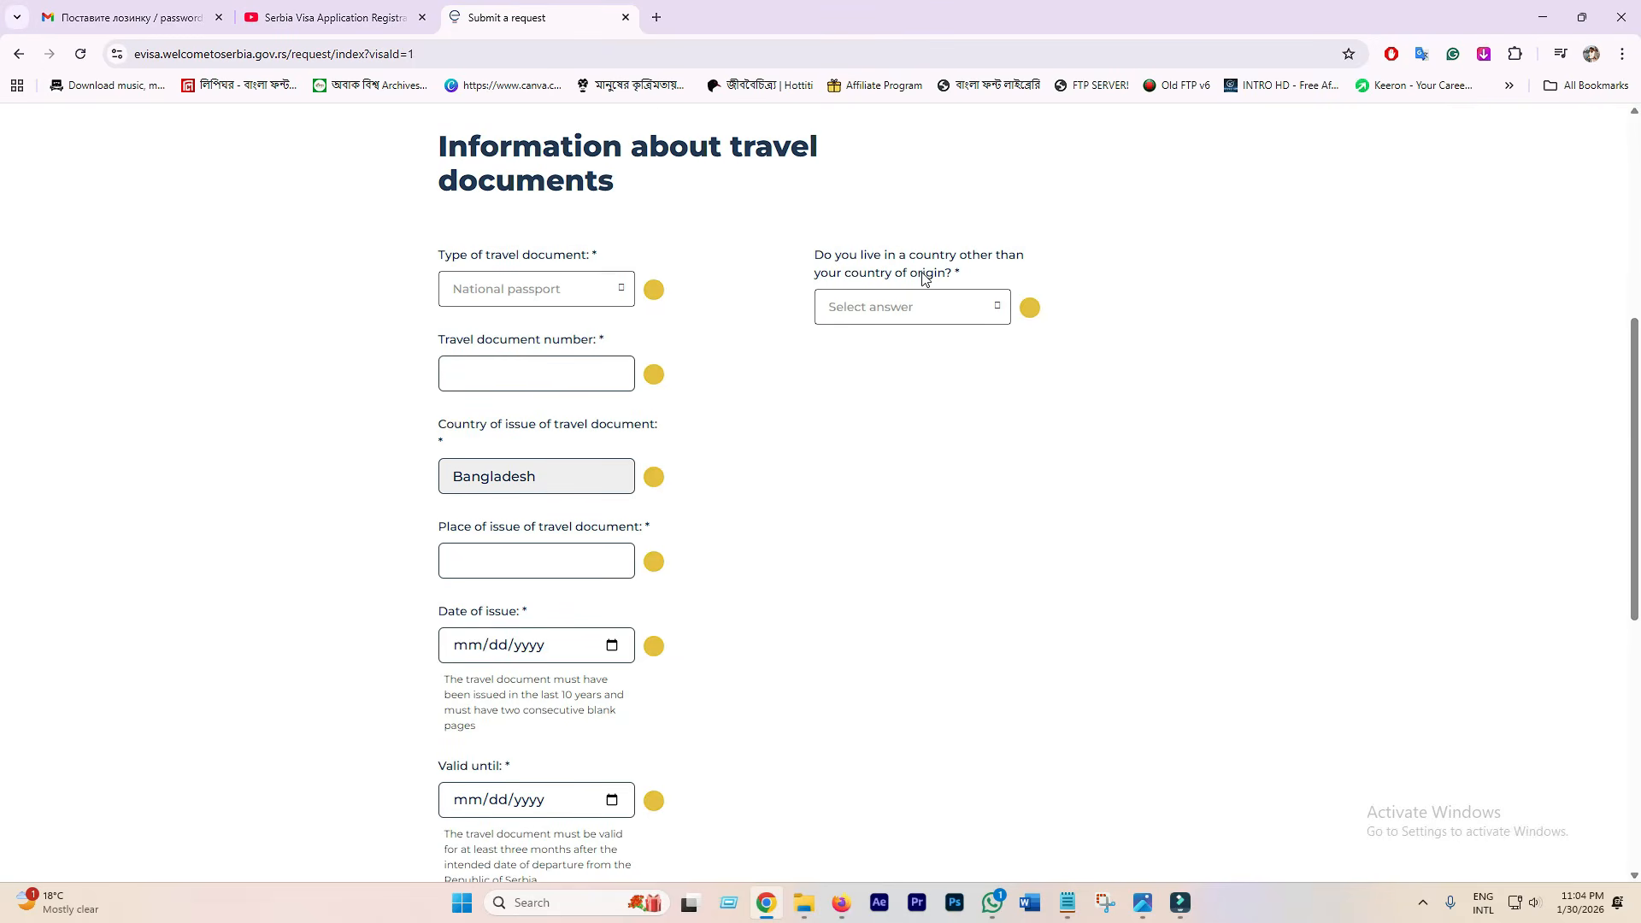
pyautogui.click(897, 311)
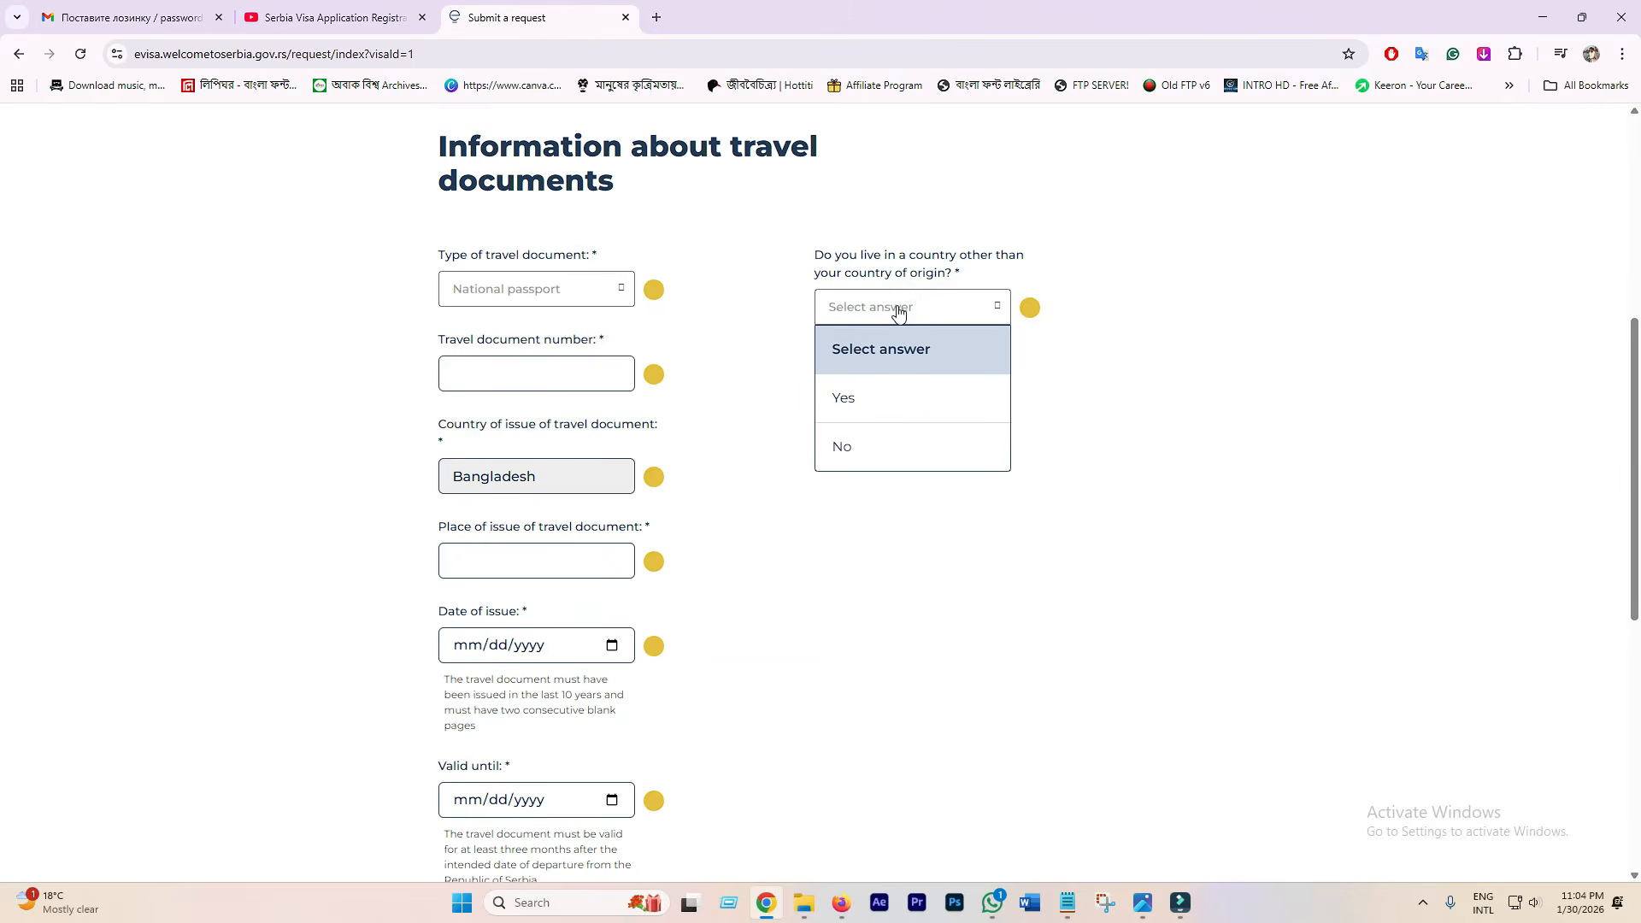
pyautogui.click(859, 451)
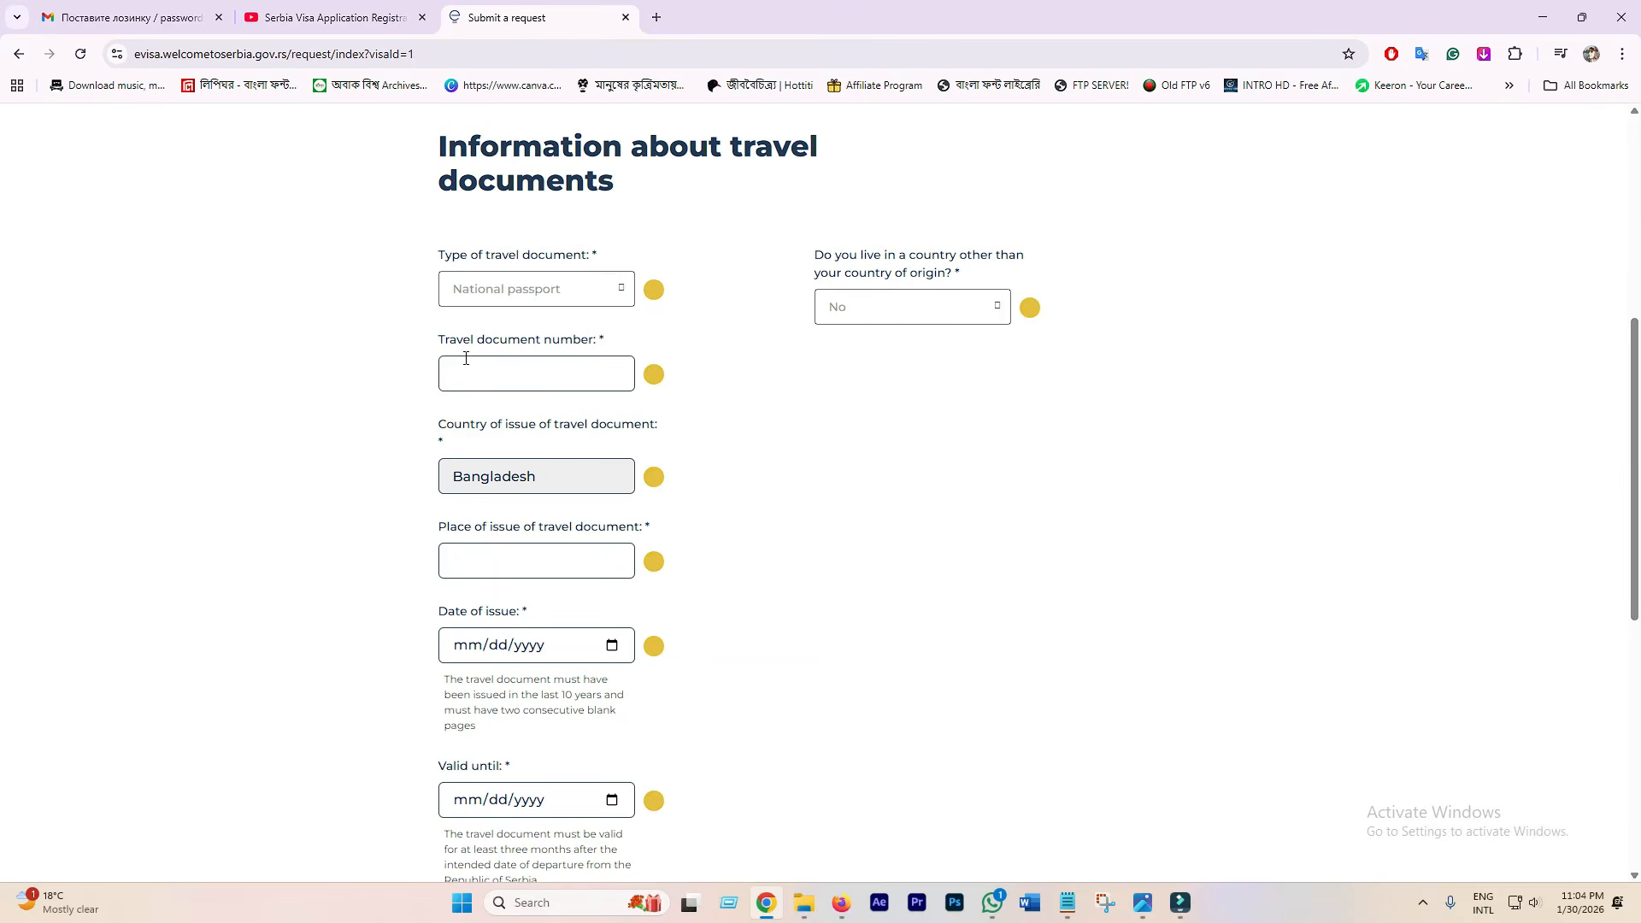
# Step: Enter DIP DHAKA as the place of issue of the travel document
pyautogui.click(544, 373)
pyautogui.scroll(-1, 506, 529)
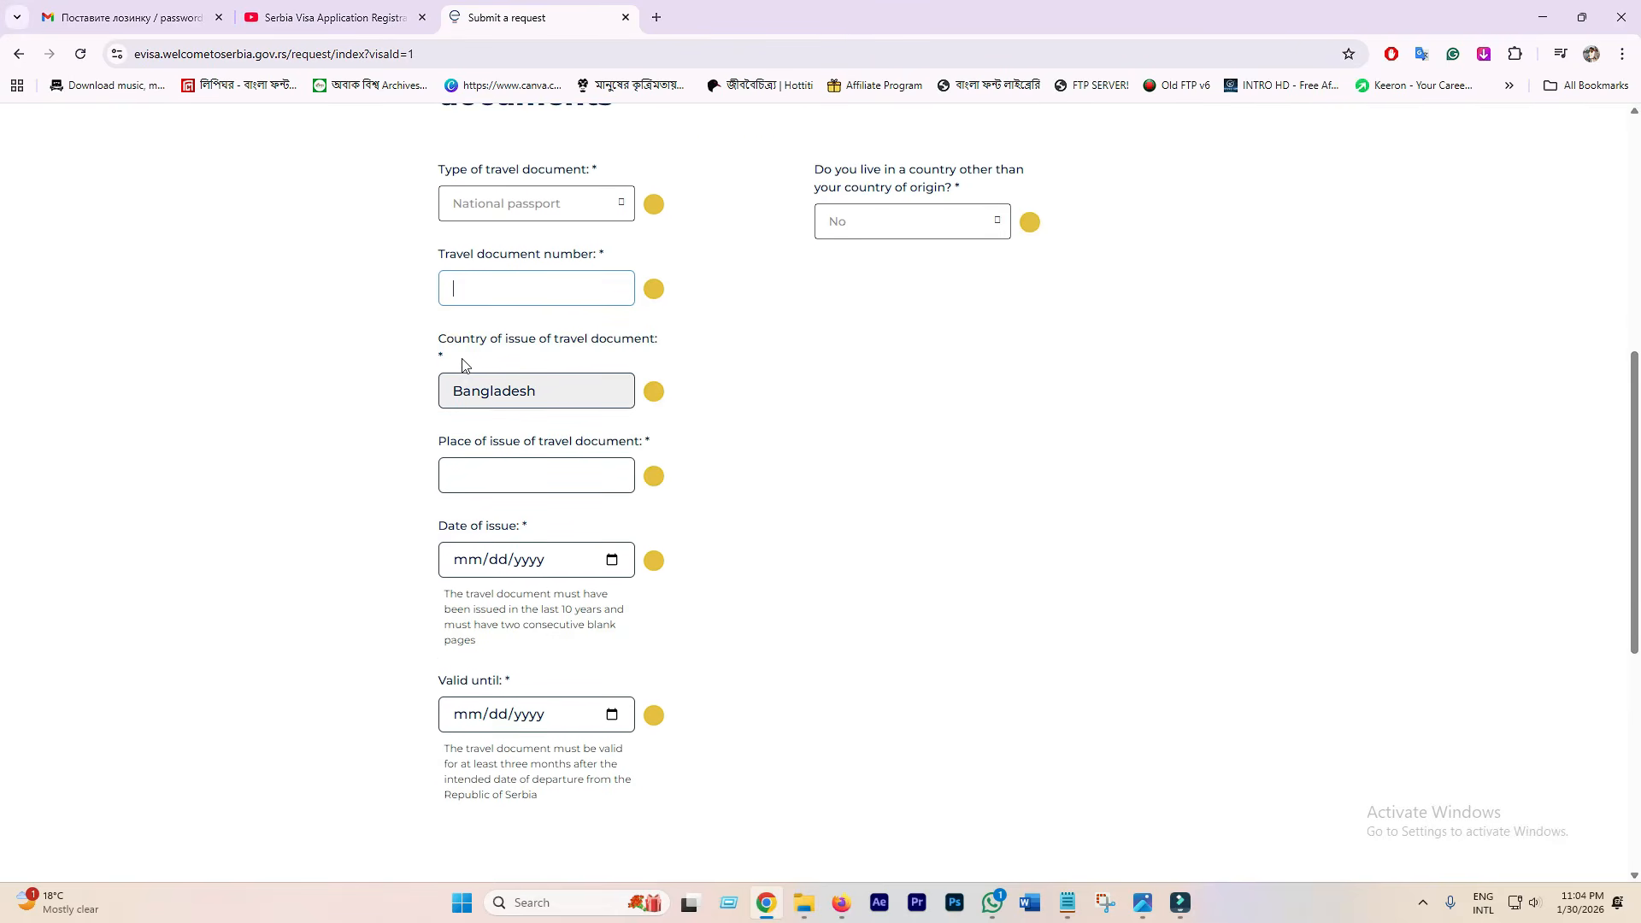
pyautogui.click(579, 377)
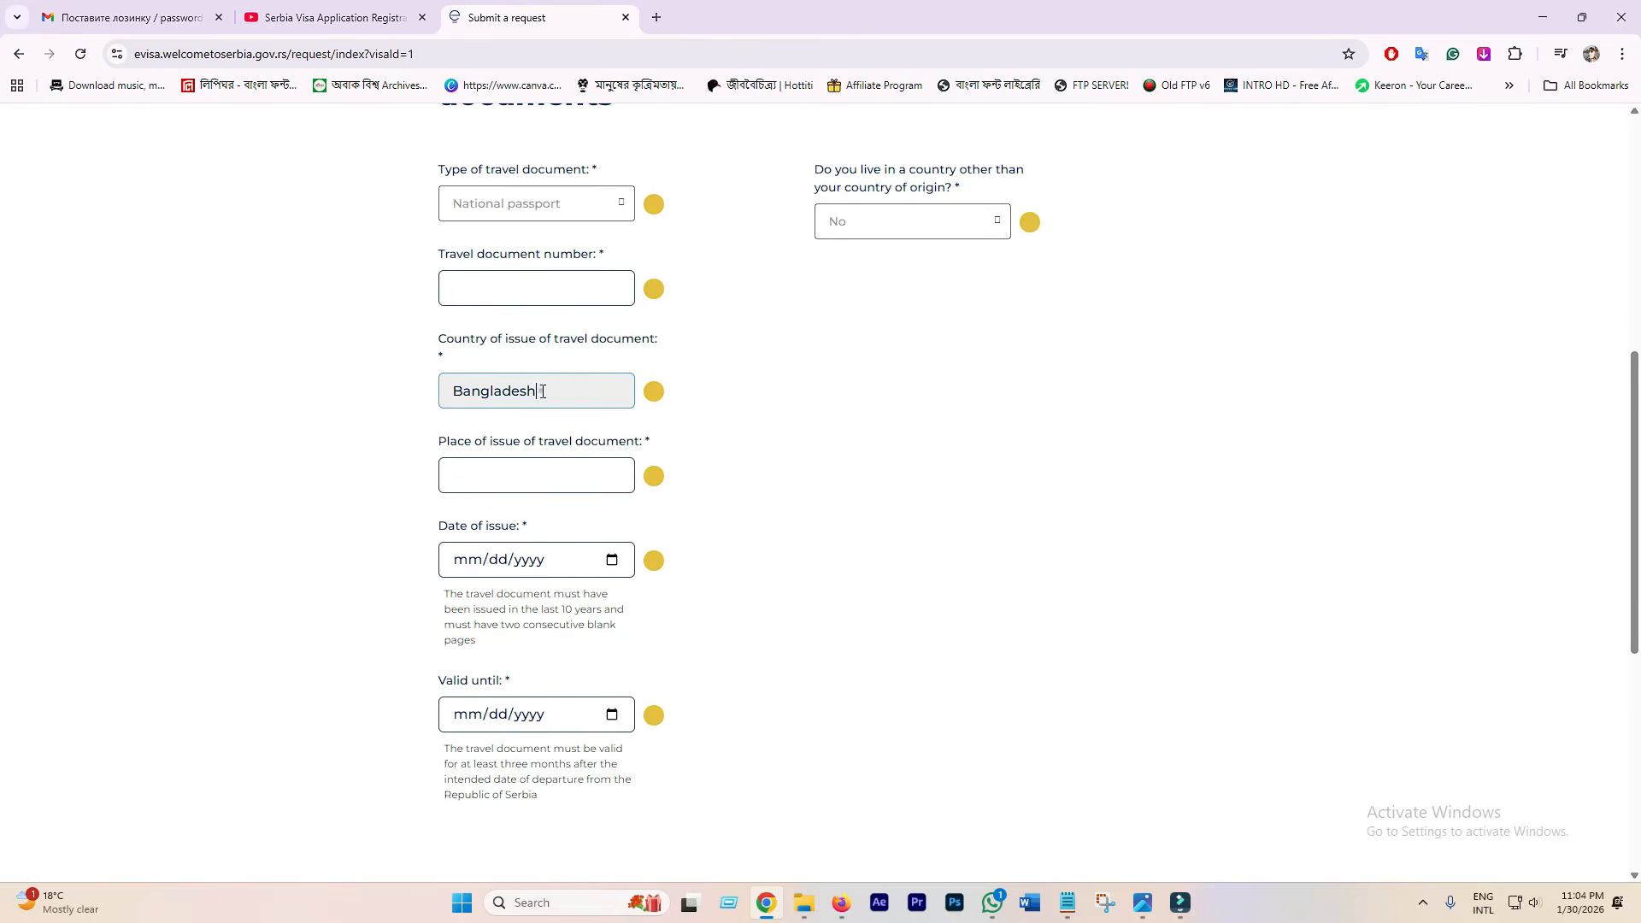
pyautogui.click(741, 412)
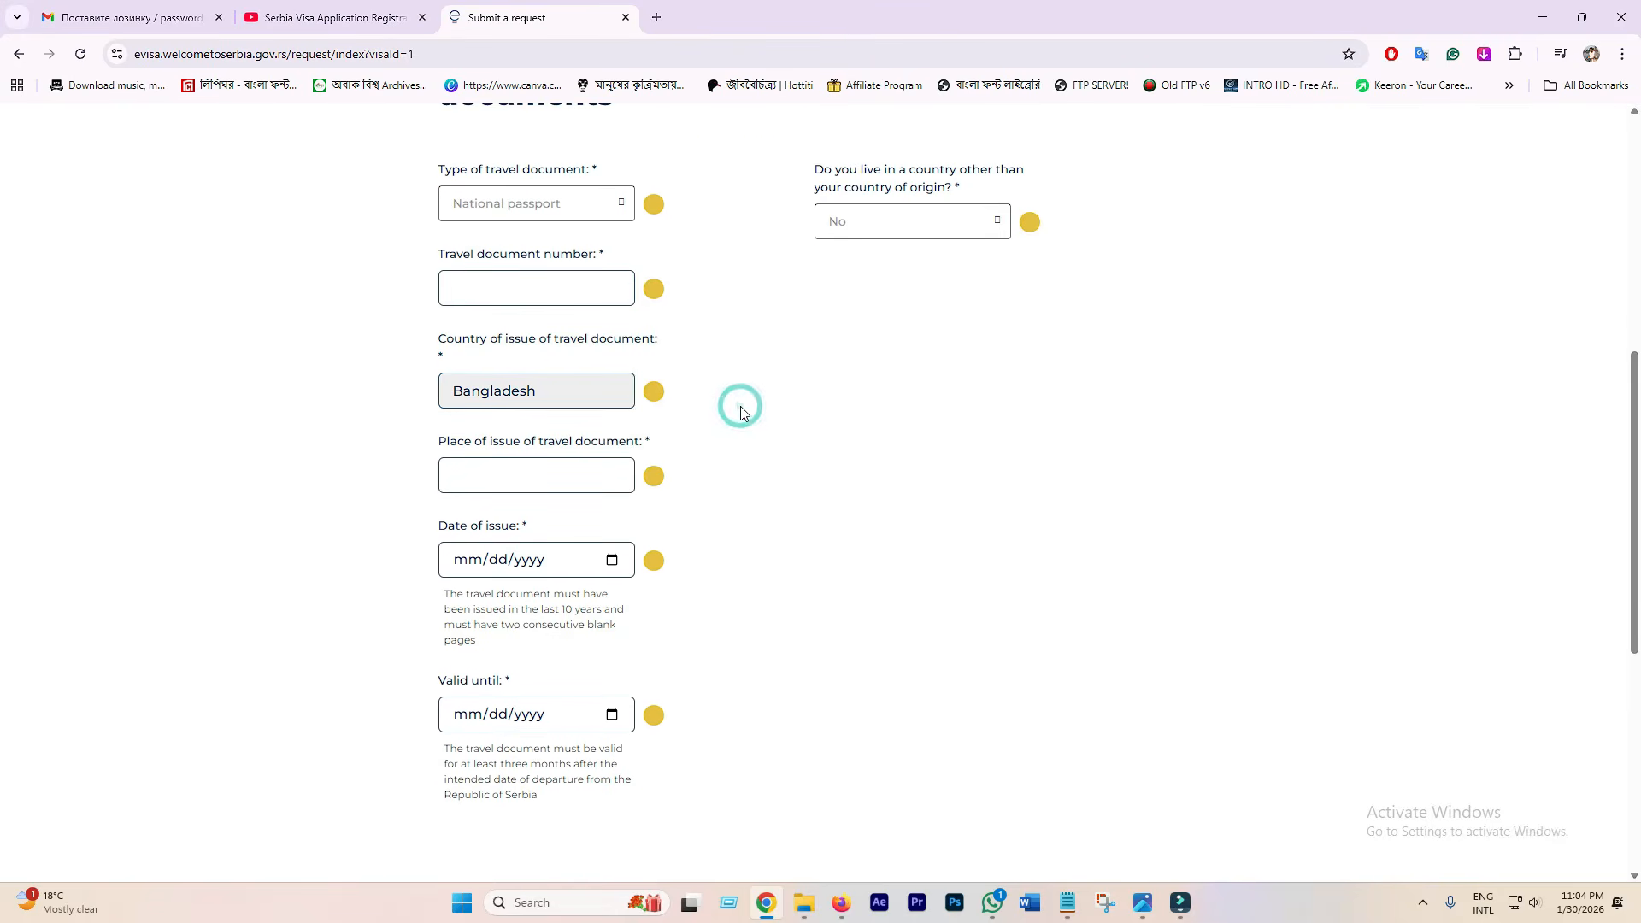
pyautogui.click(551, 468)
pyautogui.write('DIP DHAKA')
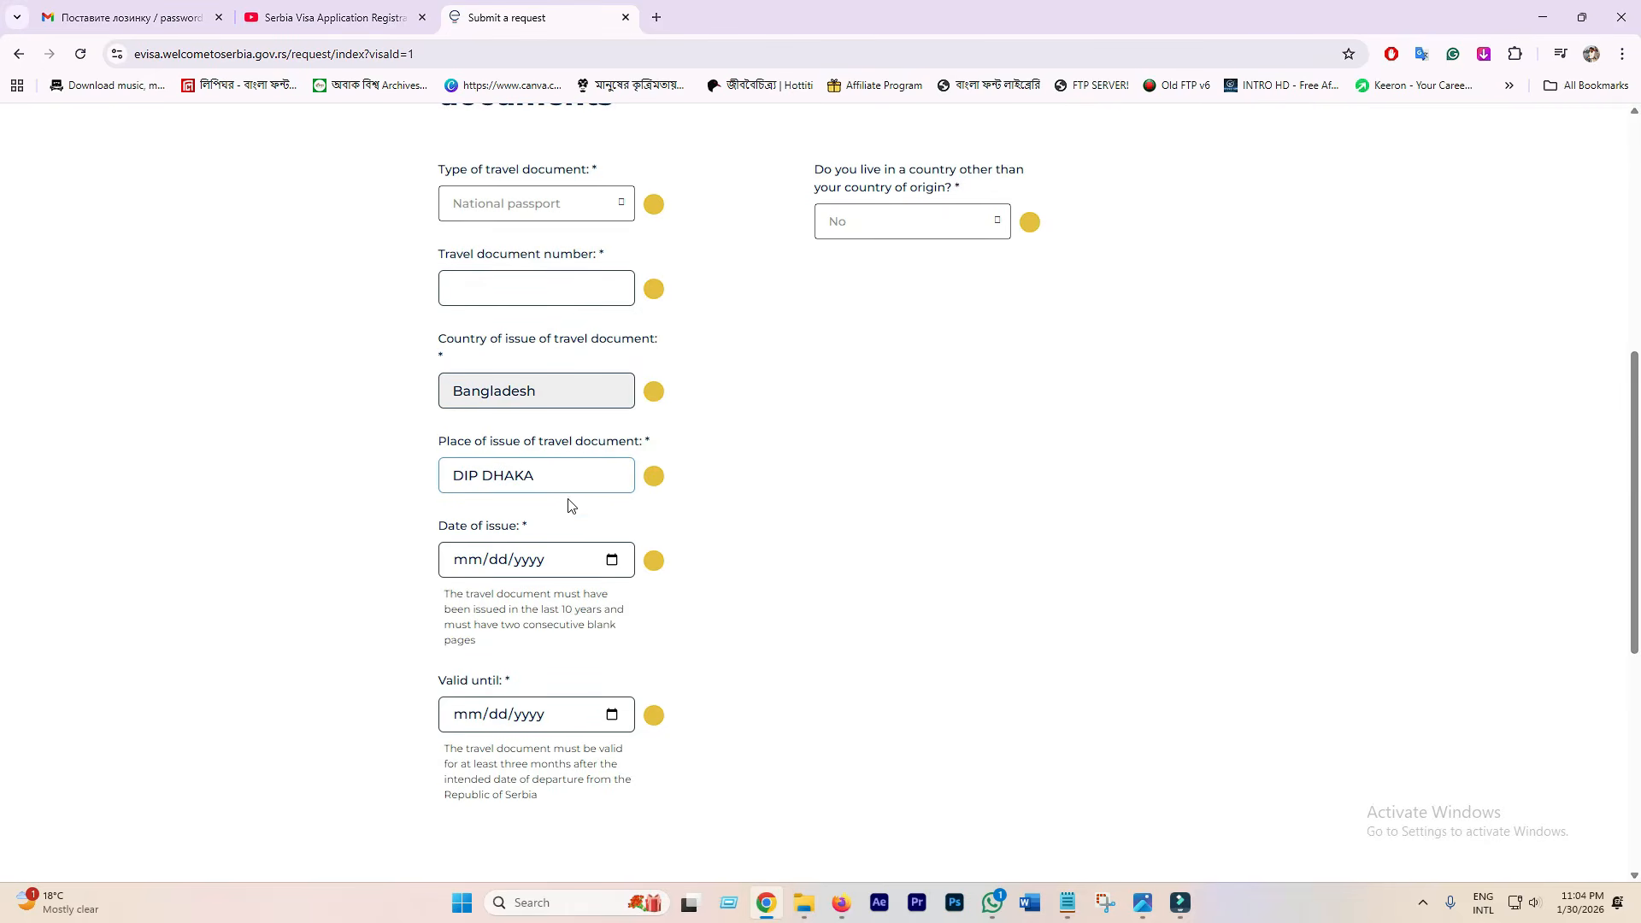
# Step: Set the travel document's date of issue to 01/01/2022
pyautogui.scroll(-2, 566, 530)
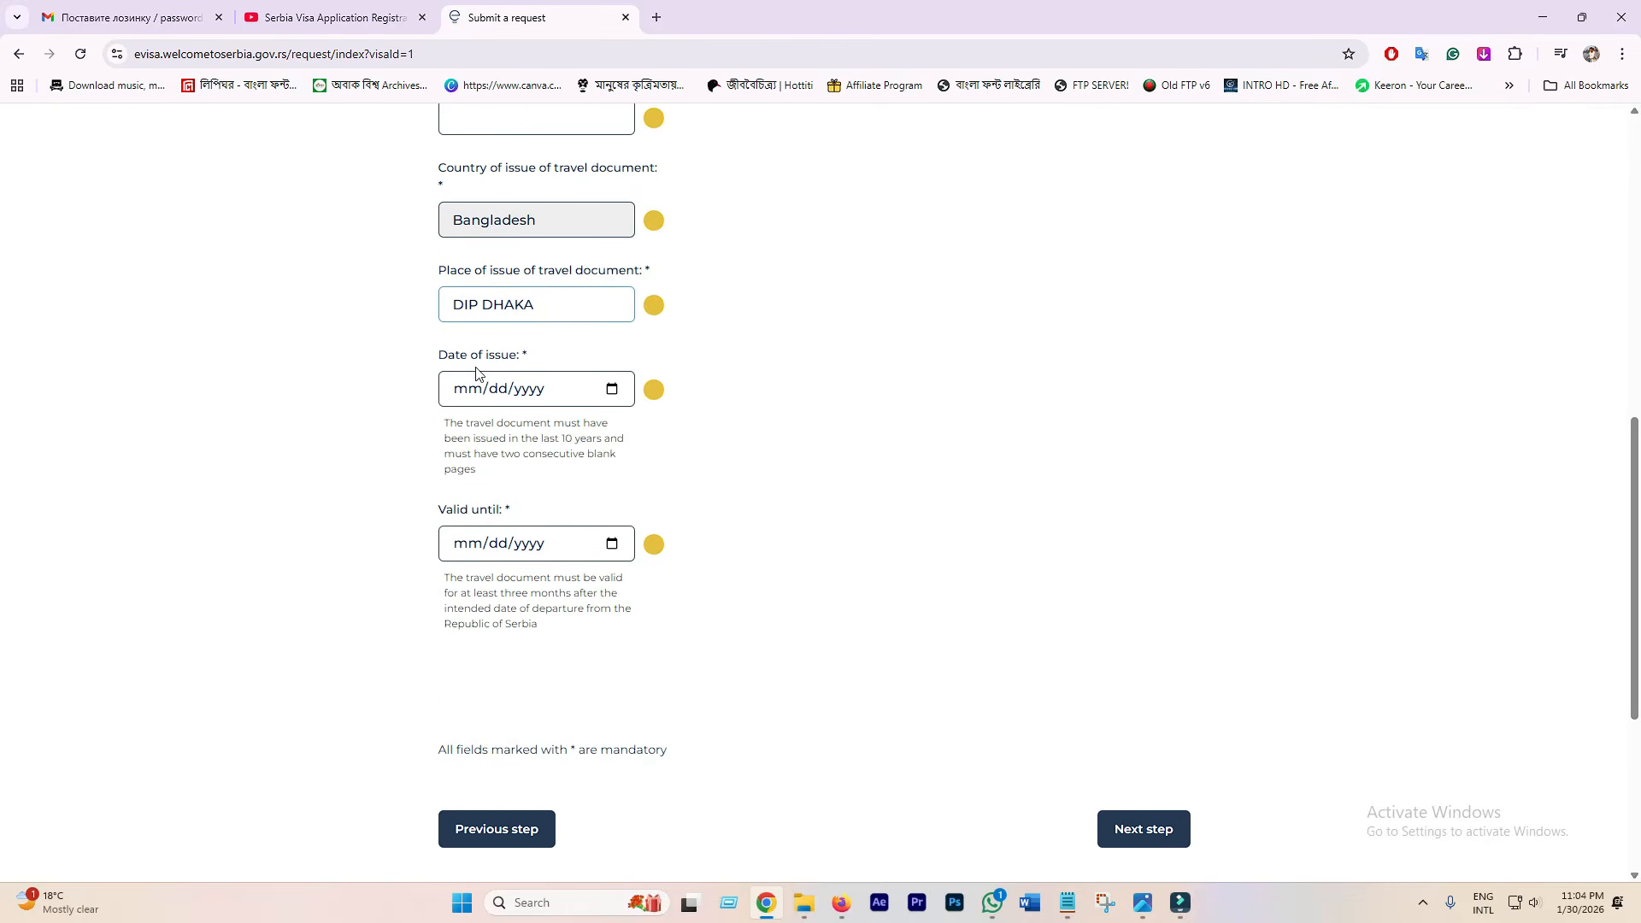
pyautogui.click(611, 389)
pyautogui.click(483, 425)
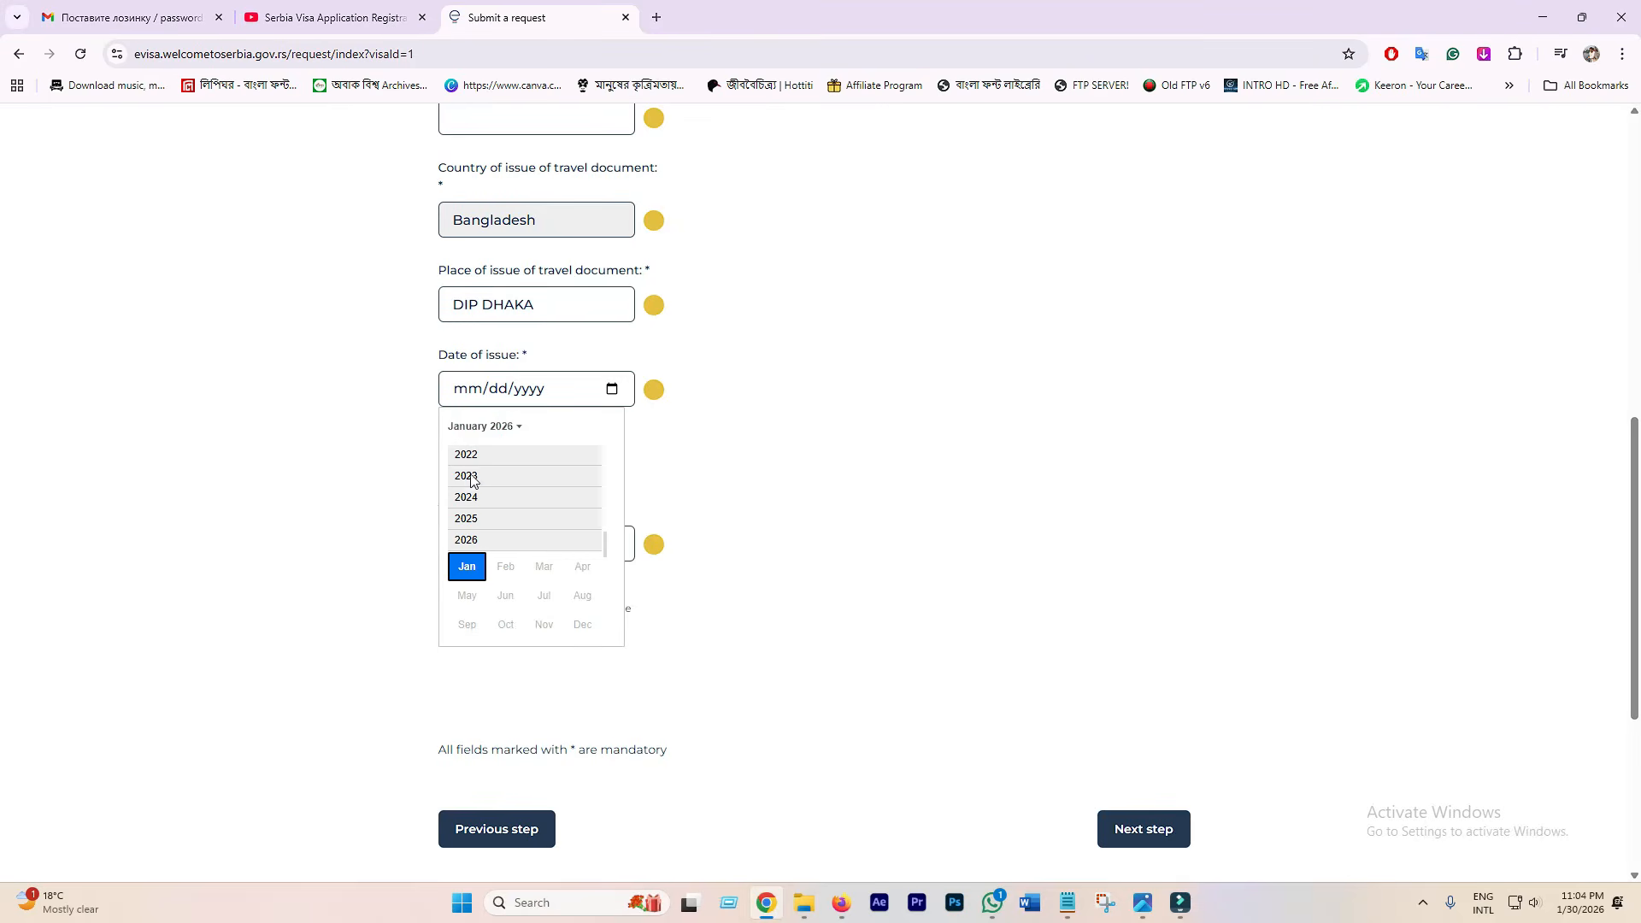
pyautogui.click(469, 454)
pyautogui.click(462, 480)
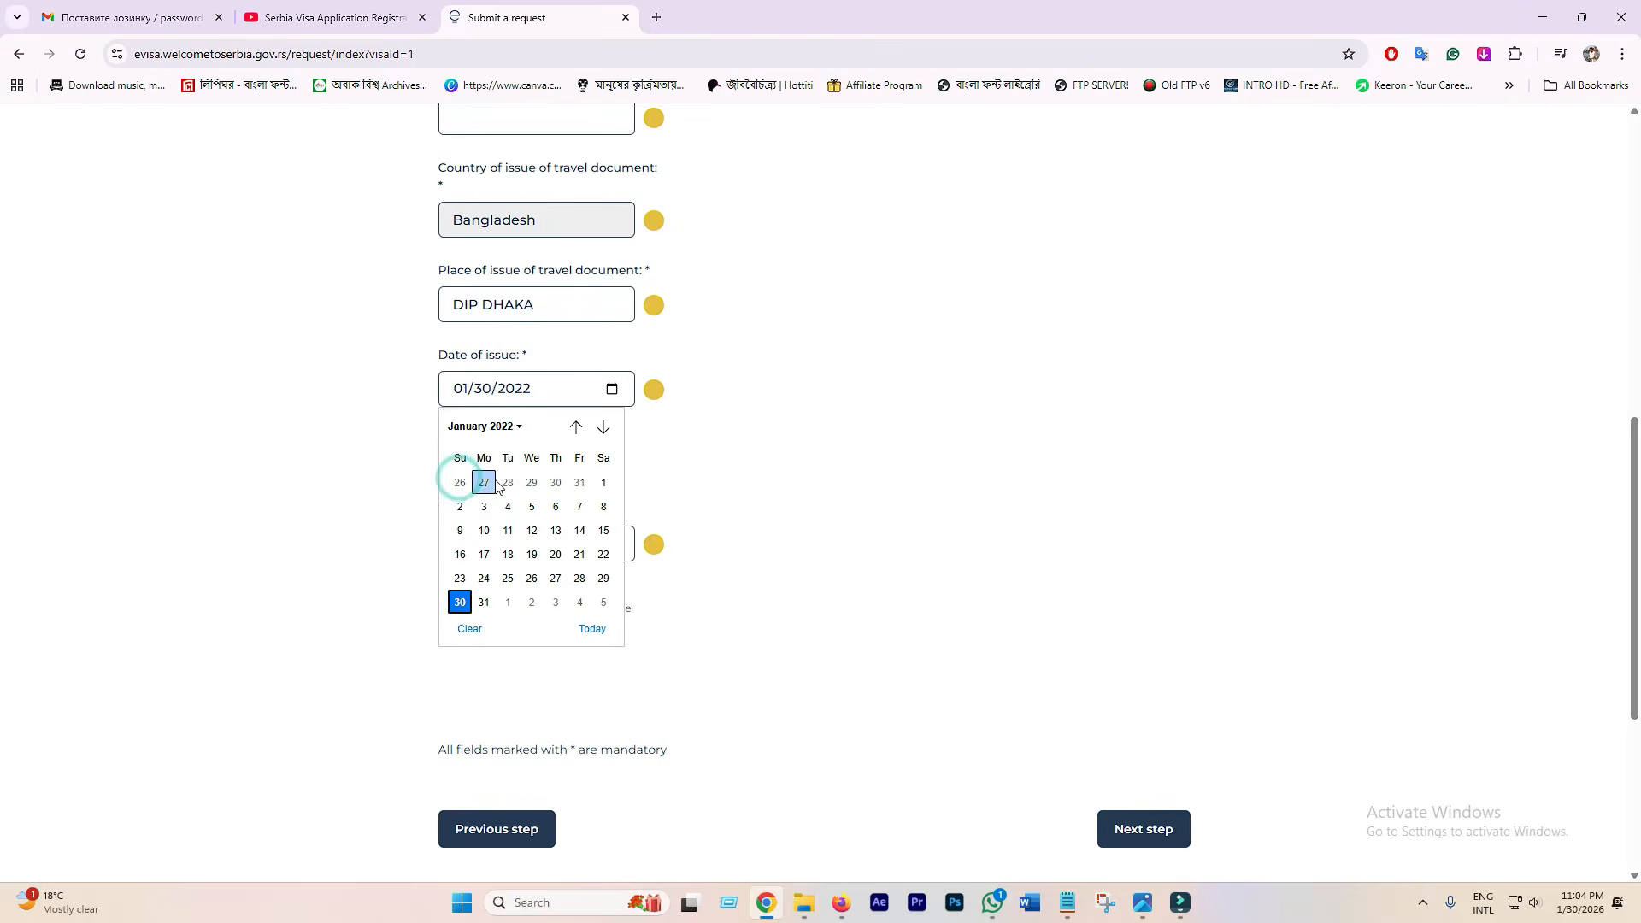
pyautogui.click(603, 482)
# Step: Choose the travel document's valid-until date and continue to the visa information step
pyautogui.click(612, 545)
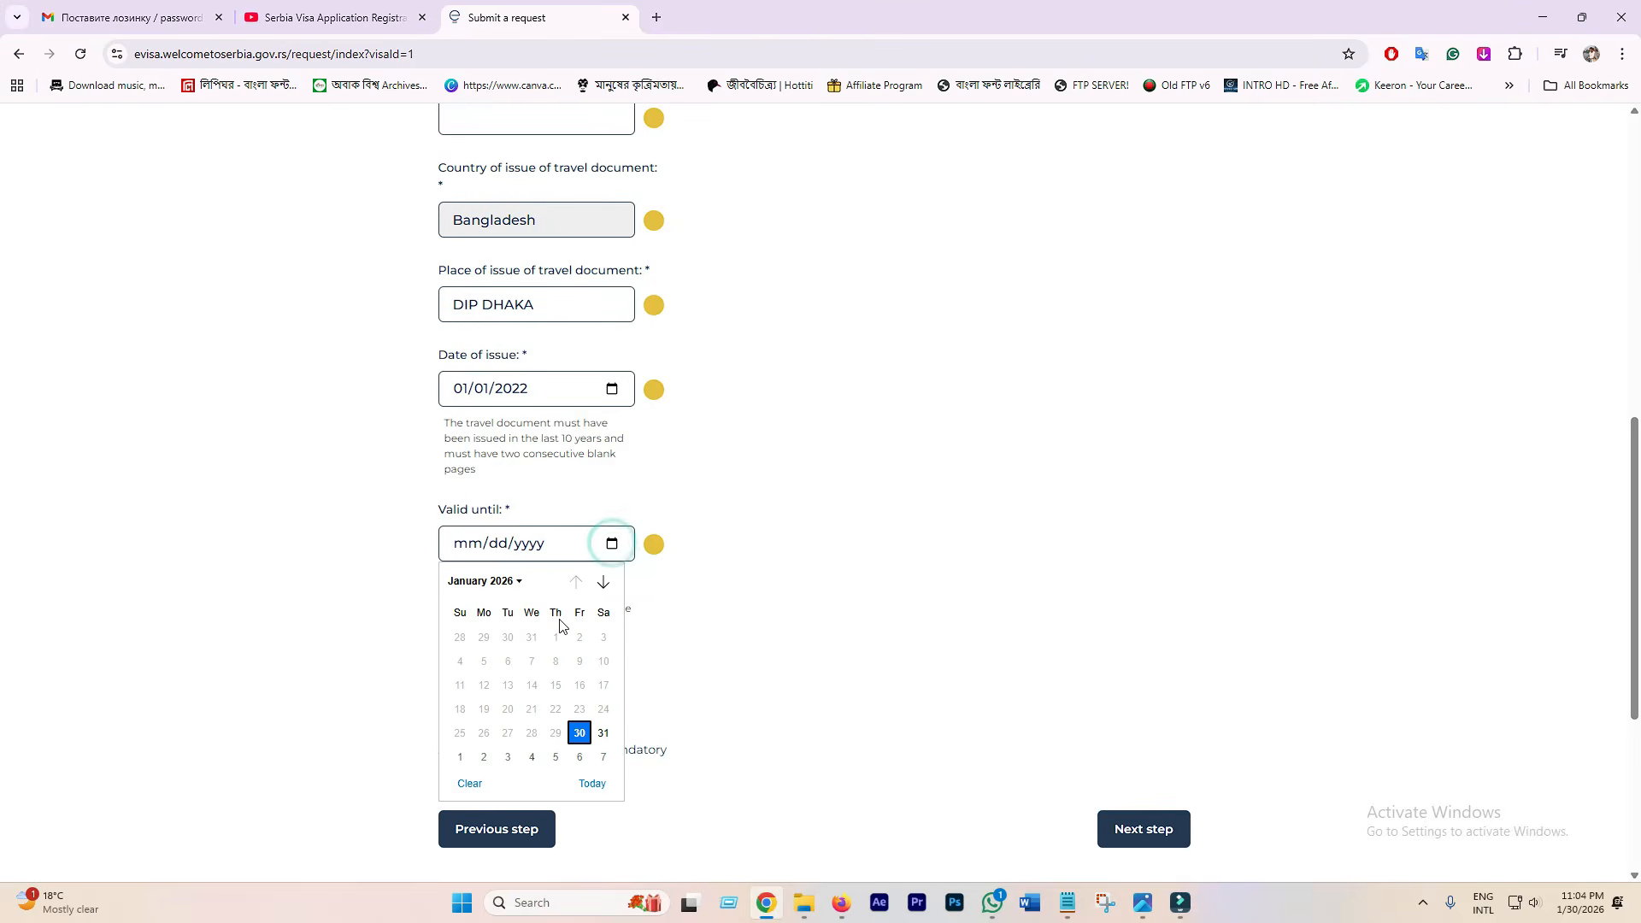
pyautogui.click(515, 583)
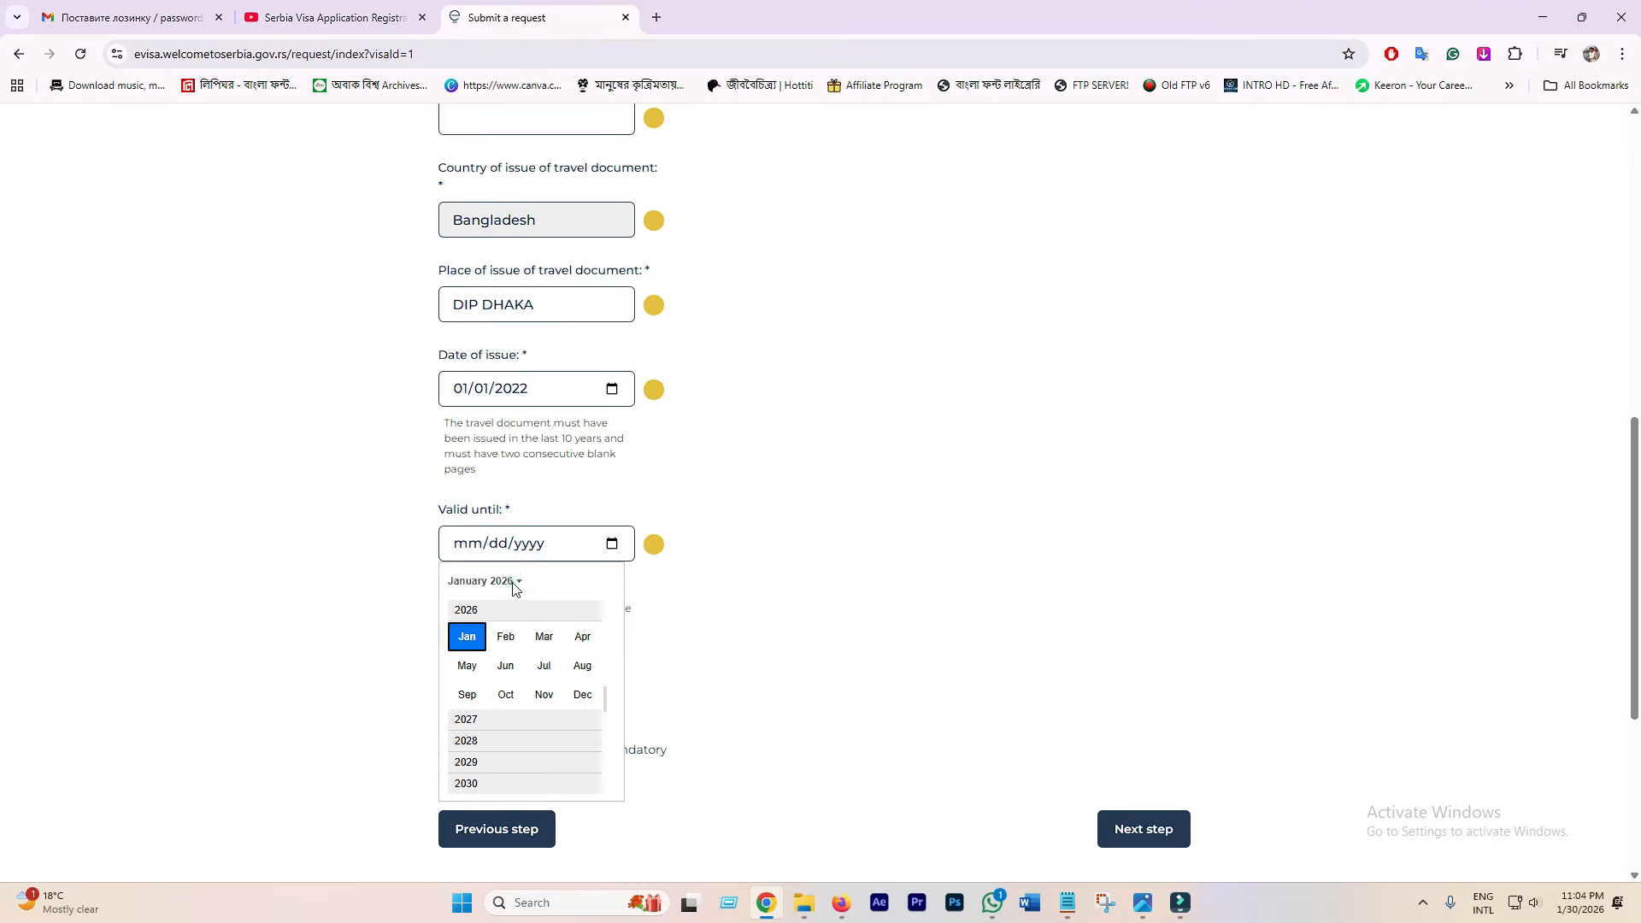
pyautogui.click(467, 637)
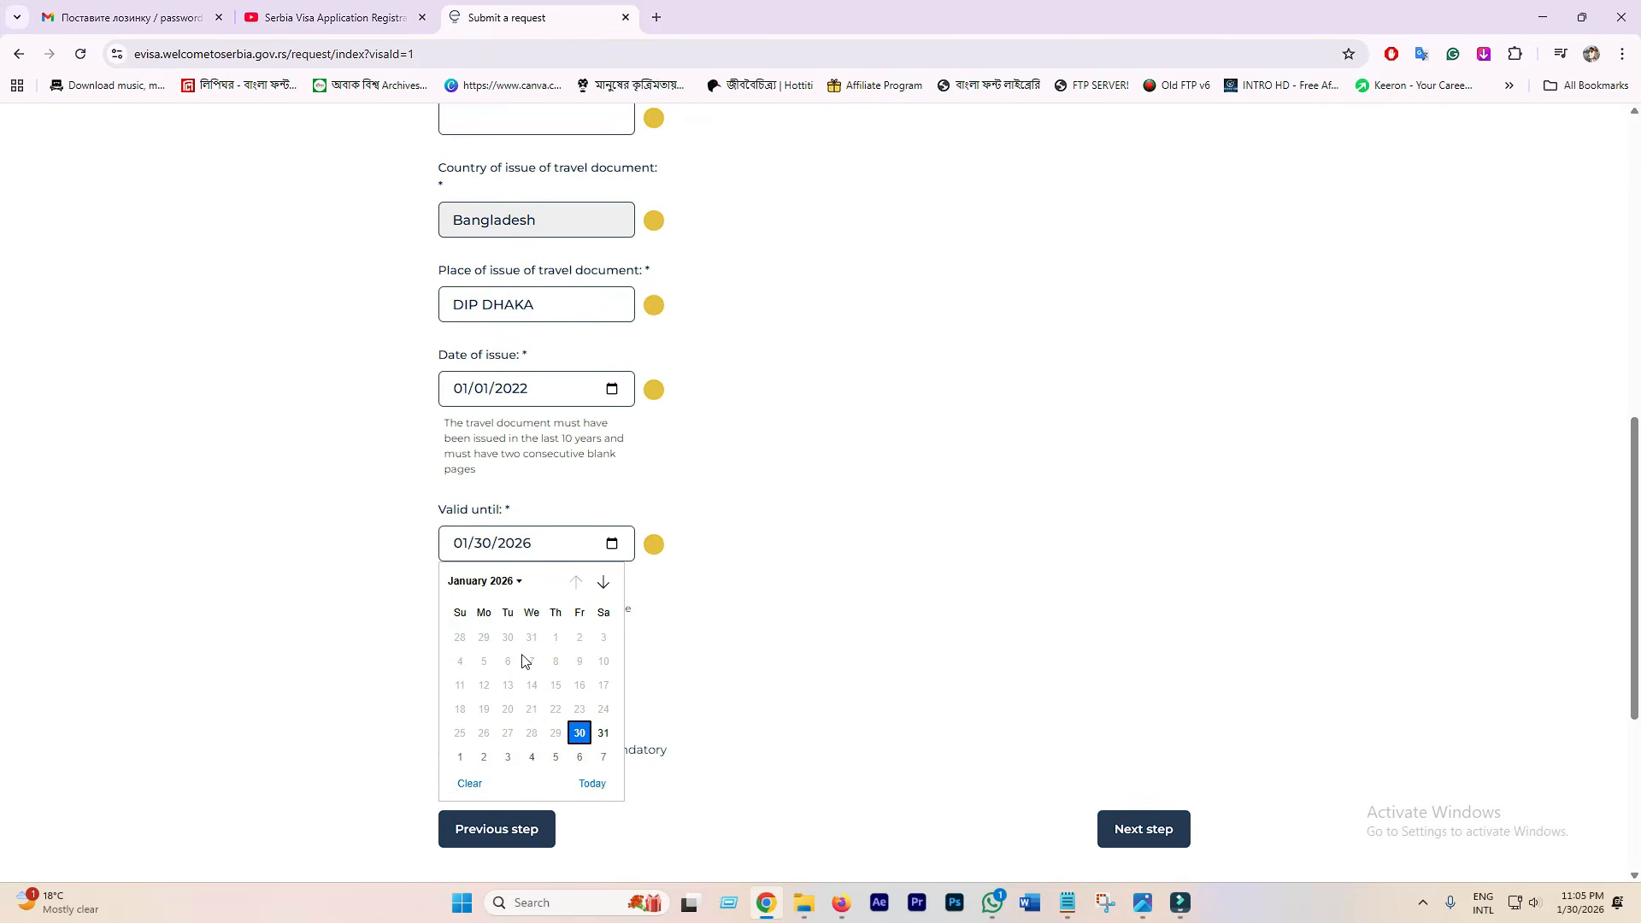
pyautogui.click(472, 581)
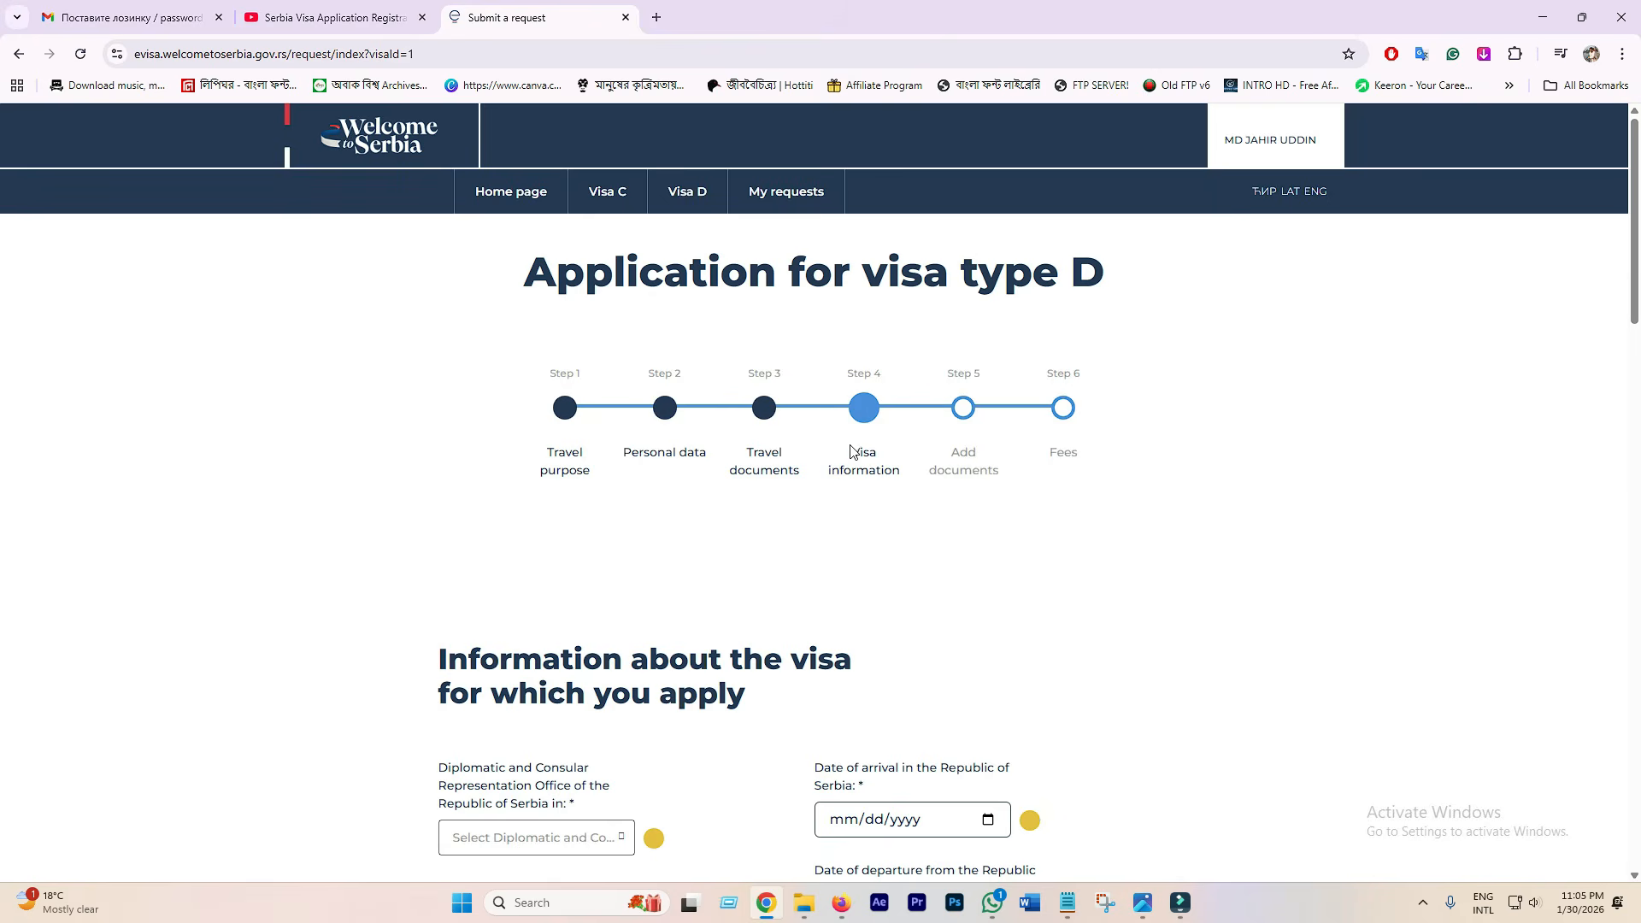
# Step: Select NEW DELHI as the Diplomatic and Consular Representation Office of the Republic of Serbia
pyautogui.scroll(-6, 904, 499)
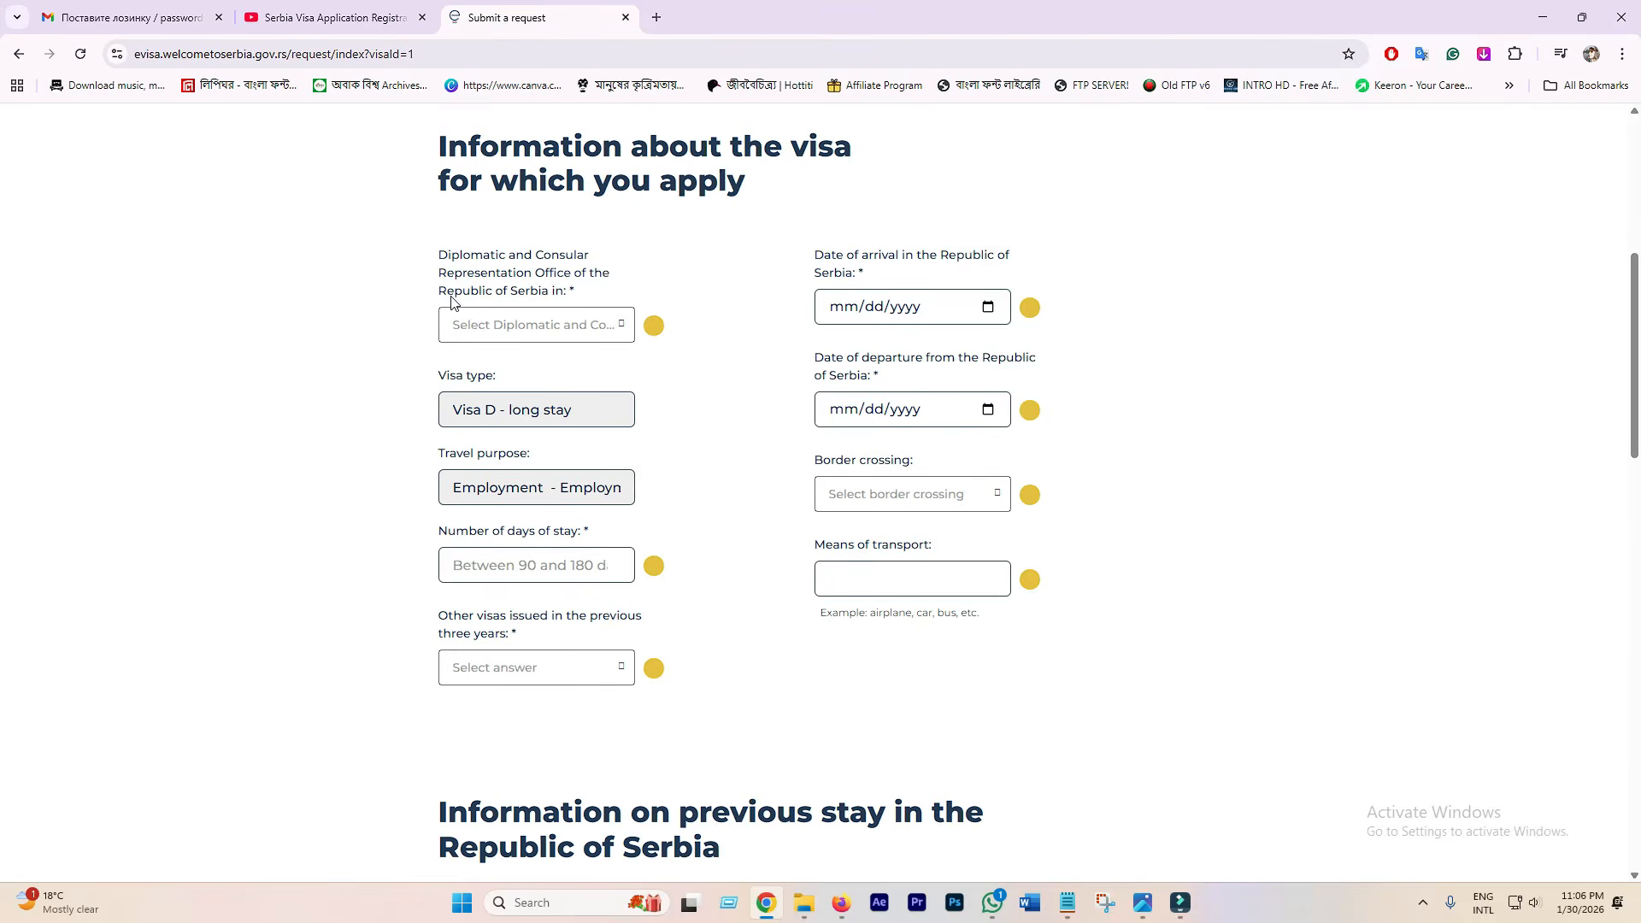
pyautogui.moveTo(441, 295); pyautogui.dragTo(561, 311)
pyautogui.click(476, 342)
pyautogui.click(538, 328)
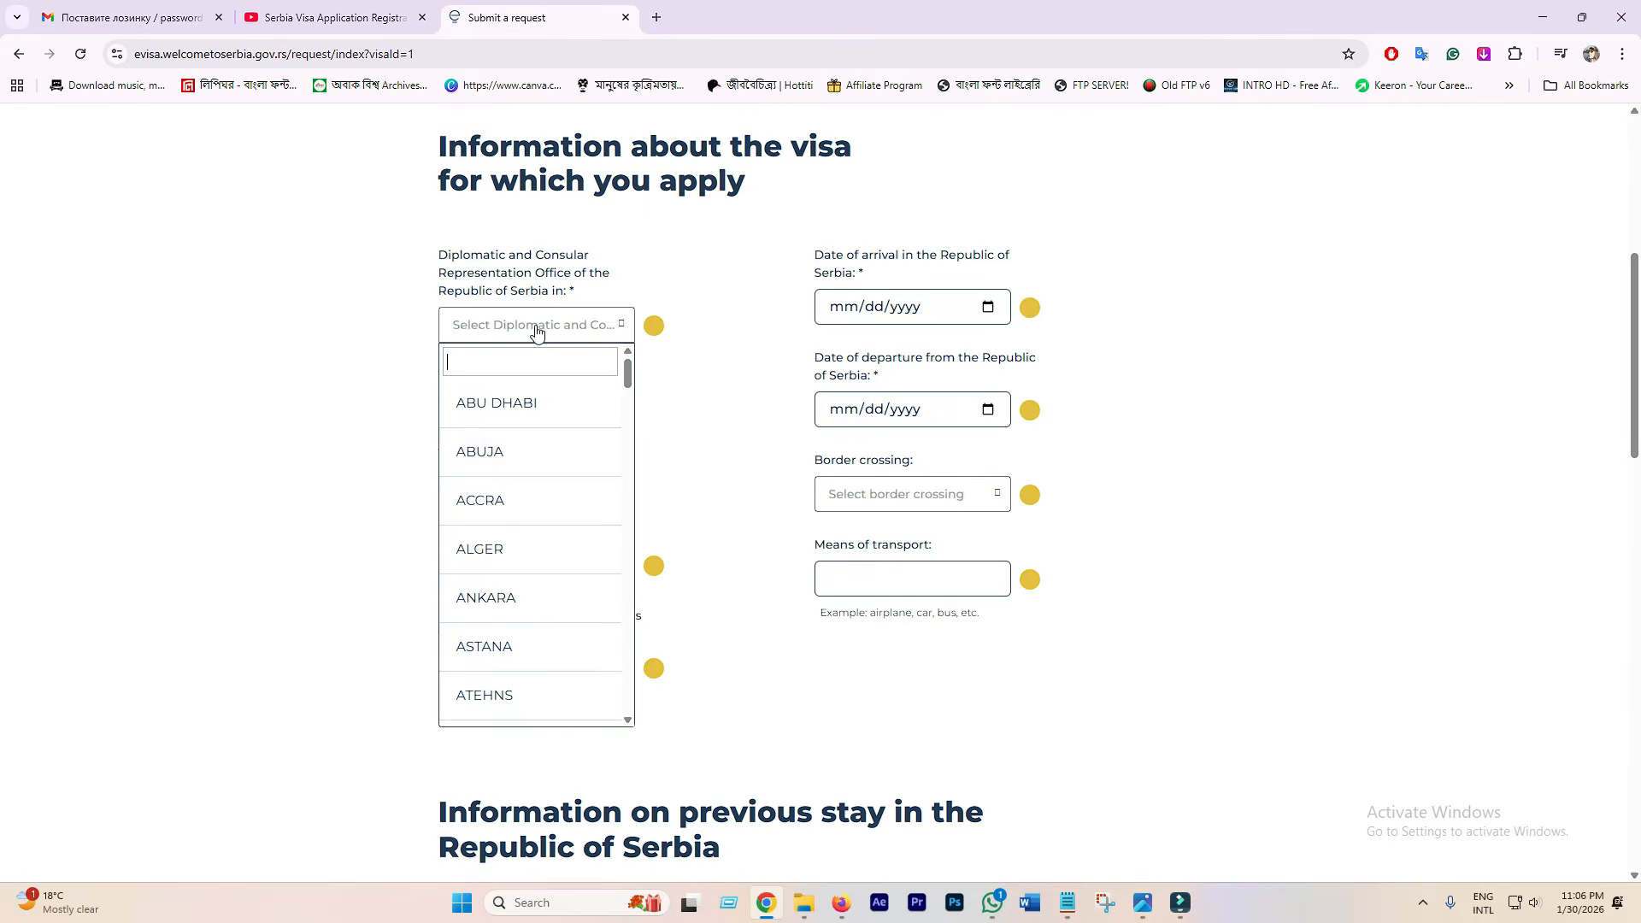
pyautogui.write('NE')
pyautogui.click(517, 416)
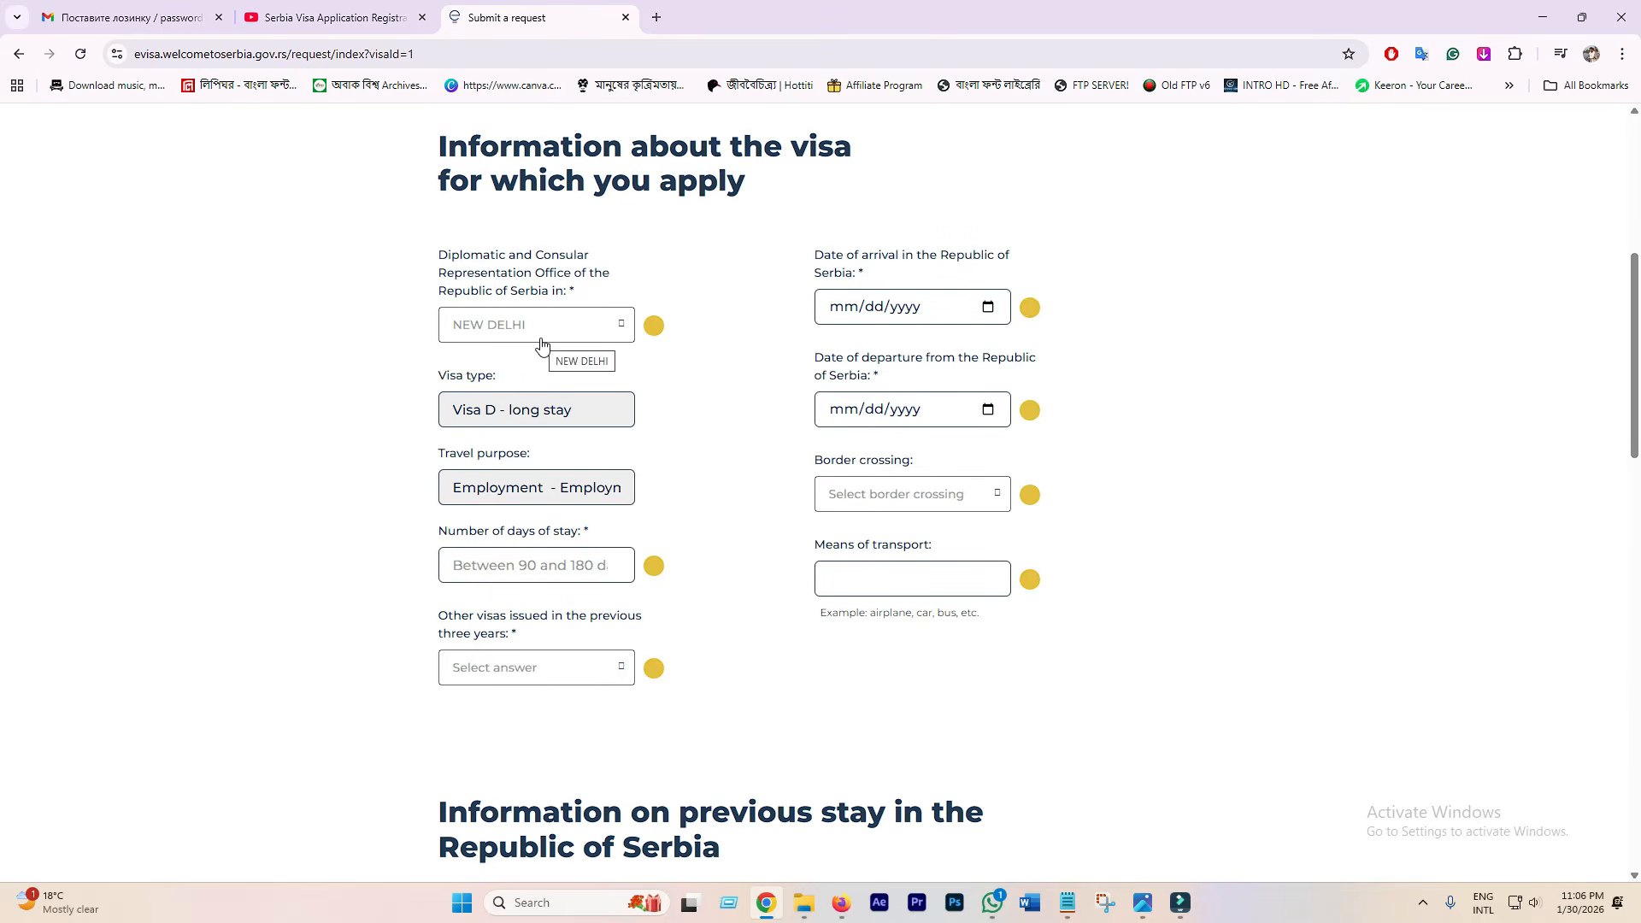
# Step: Set the number of days of stay to 180
pyautogui.scroll(-2, 476, 239)
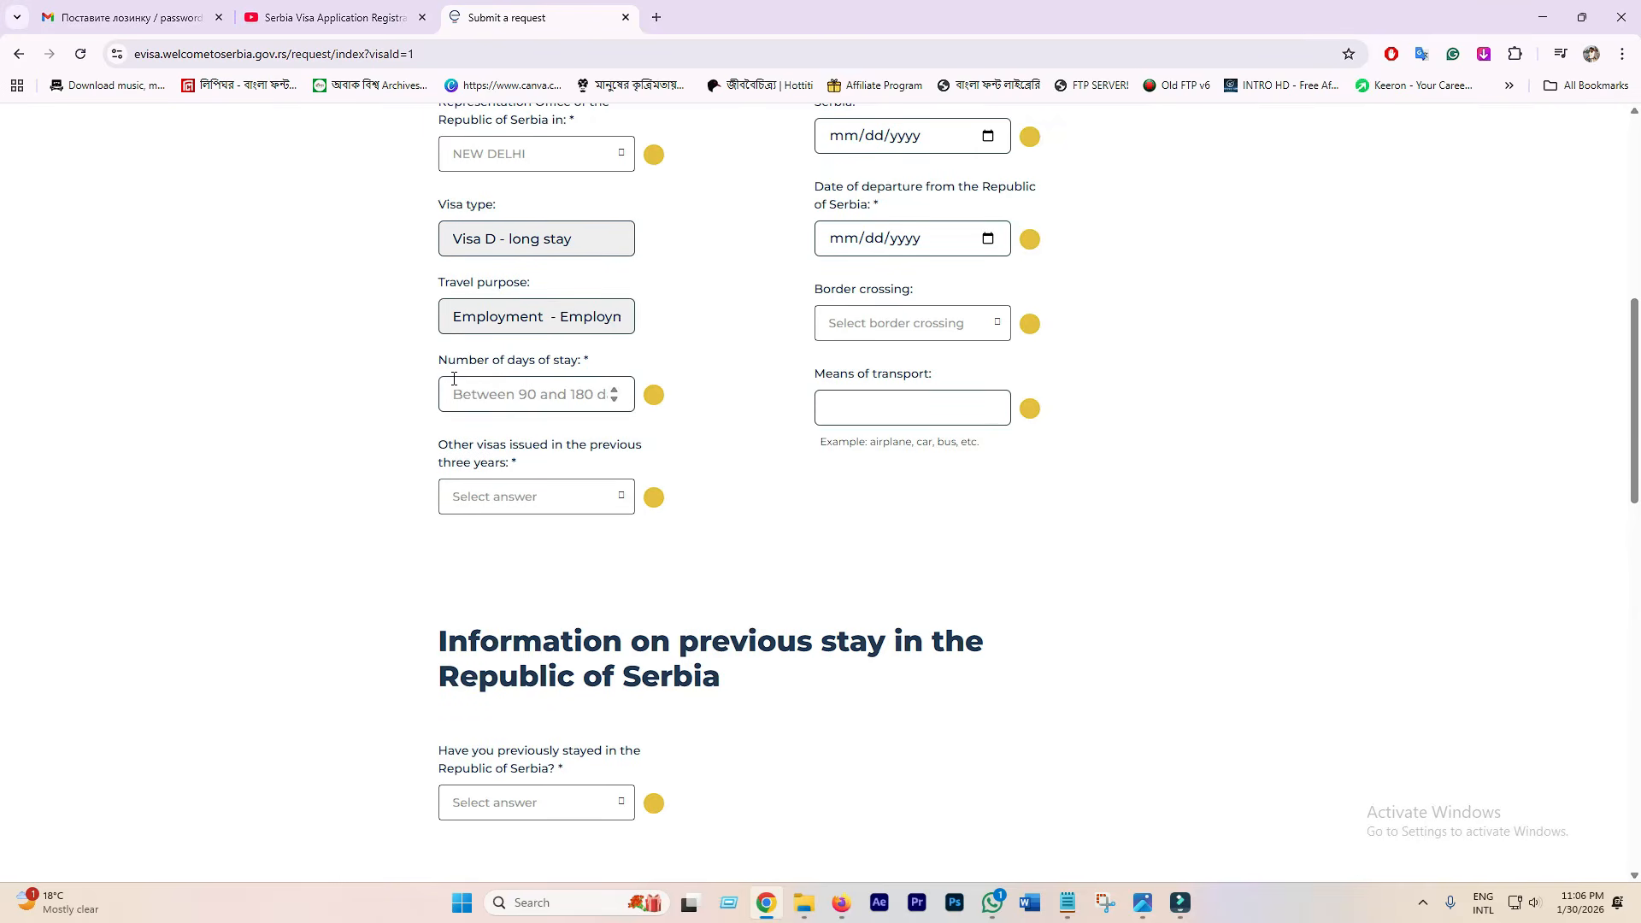
pyautogui.moveTo(600, 308); pyautogui.dragTo(627, 318)
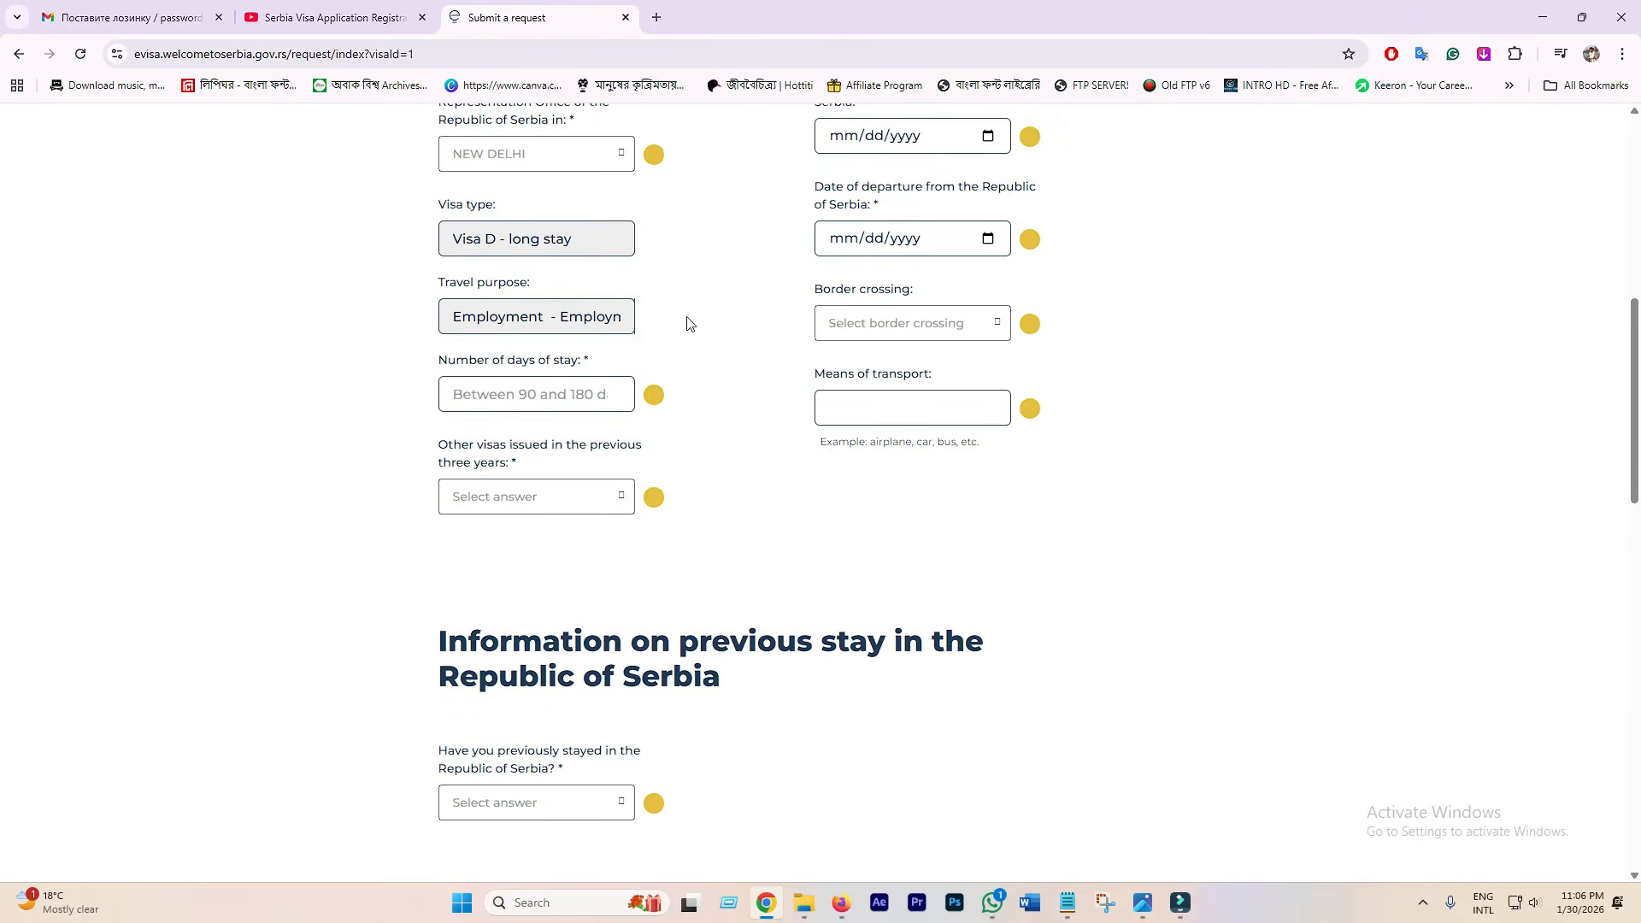
pyautogui.click(512, 397)
pyautogui.click(615, 390)
pyautogui.moveTo(502, 400); pyautogui.dragTo(433, 408)
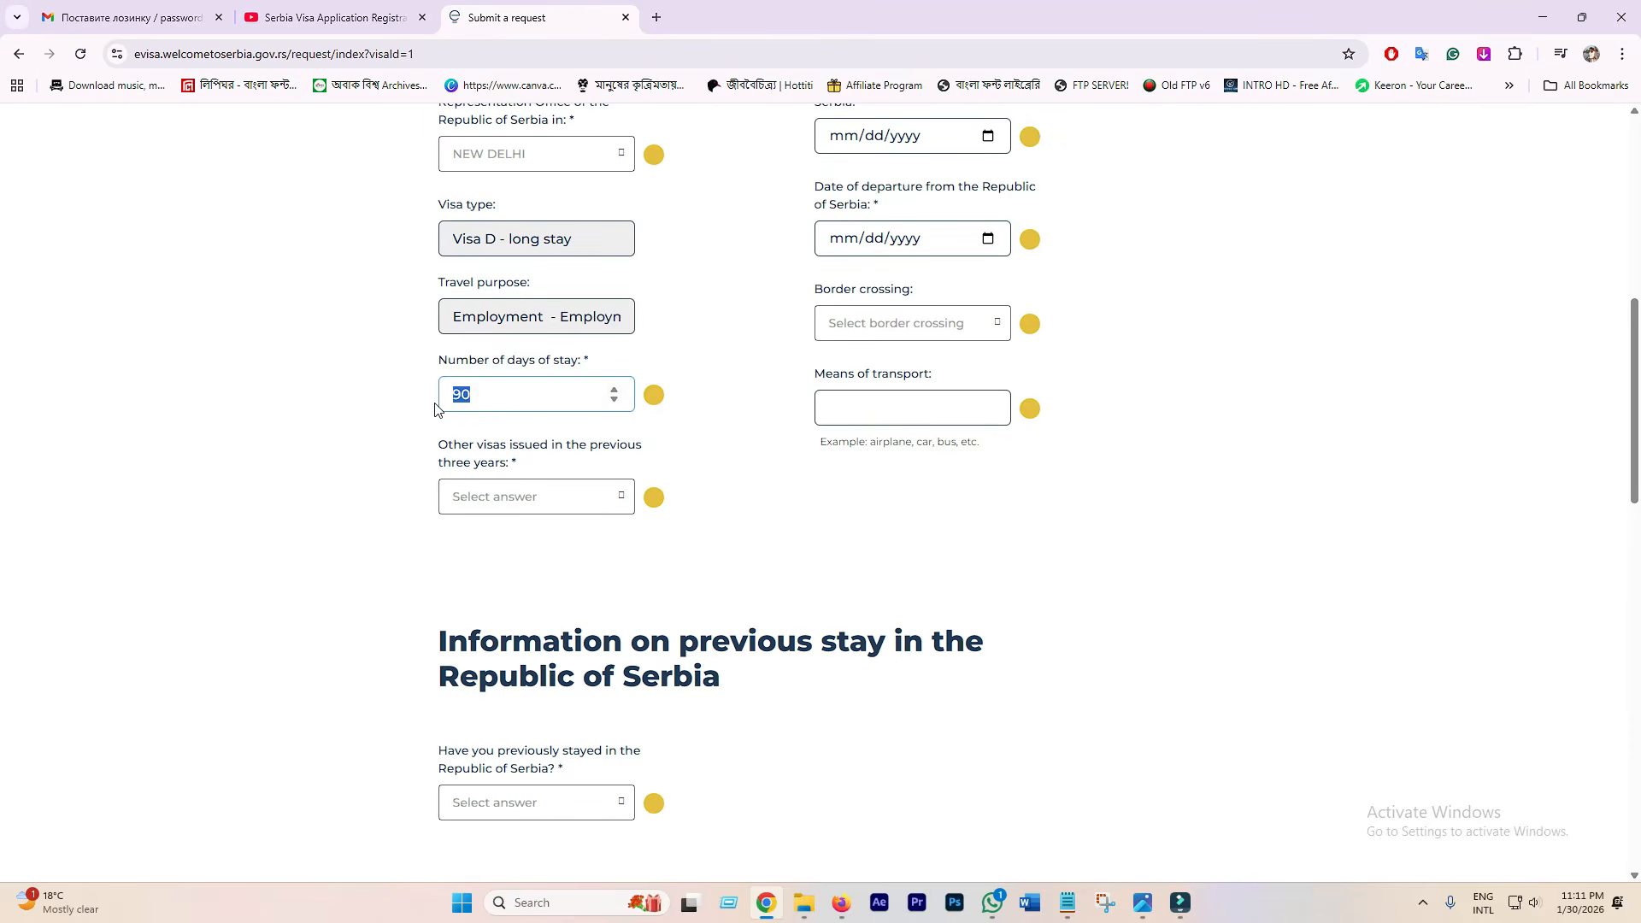
pyautogui.write('180')
pyautogui.click(710, 428)
# Step: Answer No for other visas issued in the previous three years and set the date of arrival in Serbia to 02/15/2026
pyautogui.click(542, 497)
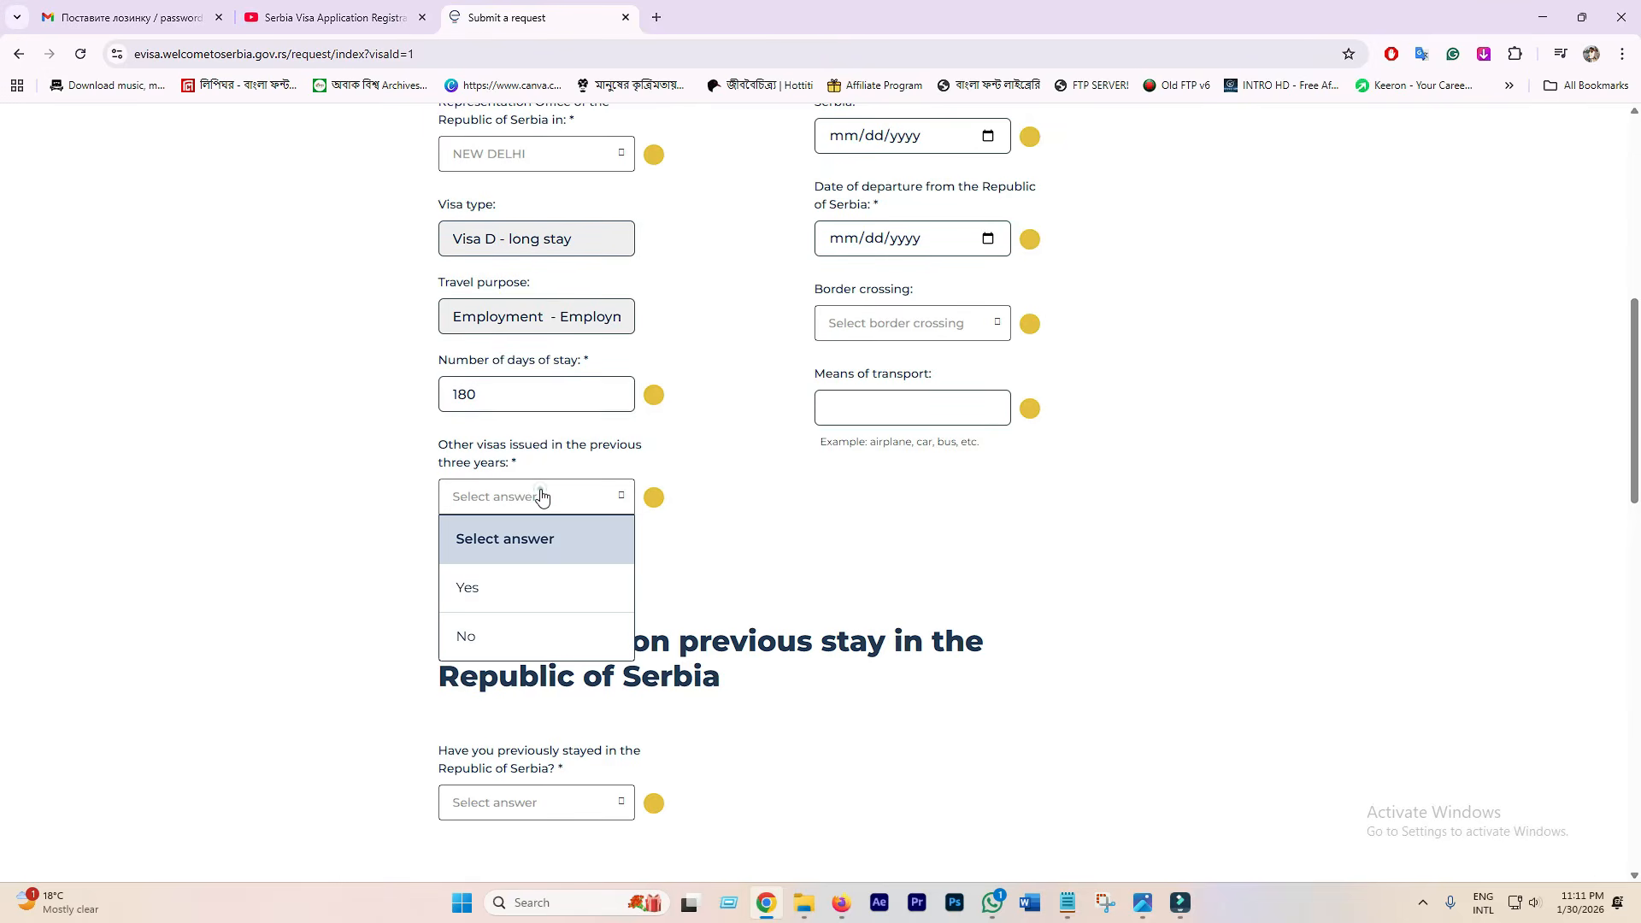
pyautogui.click(518, 639)
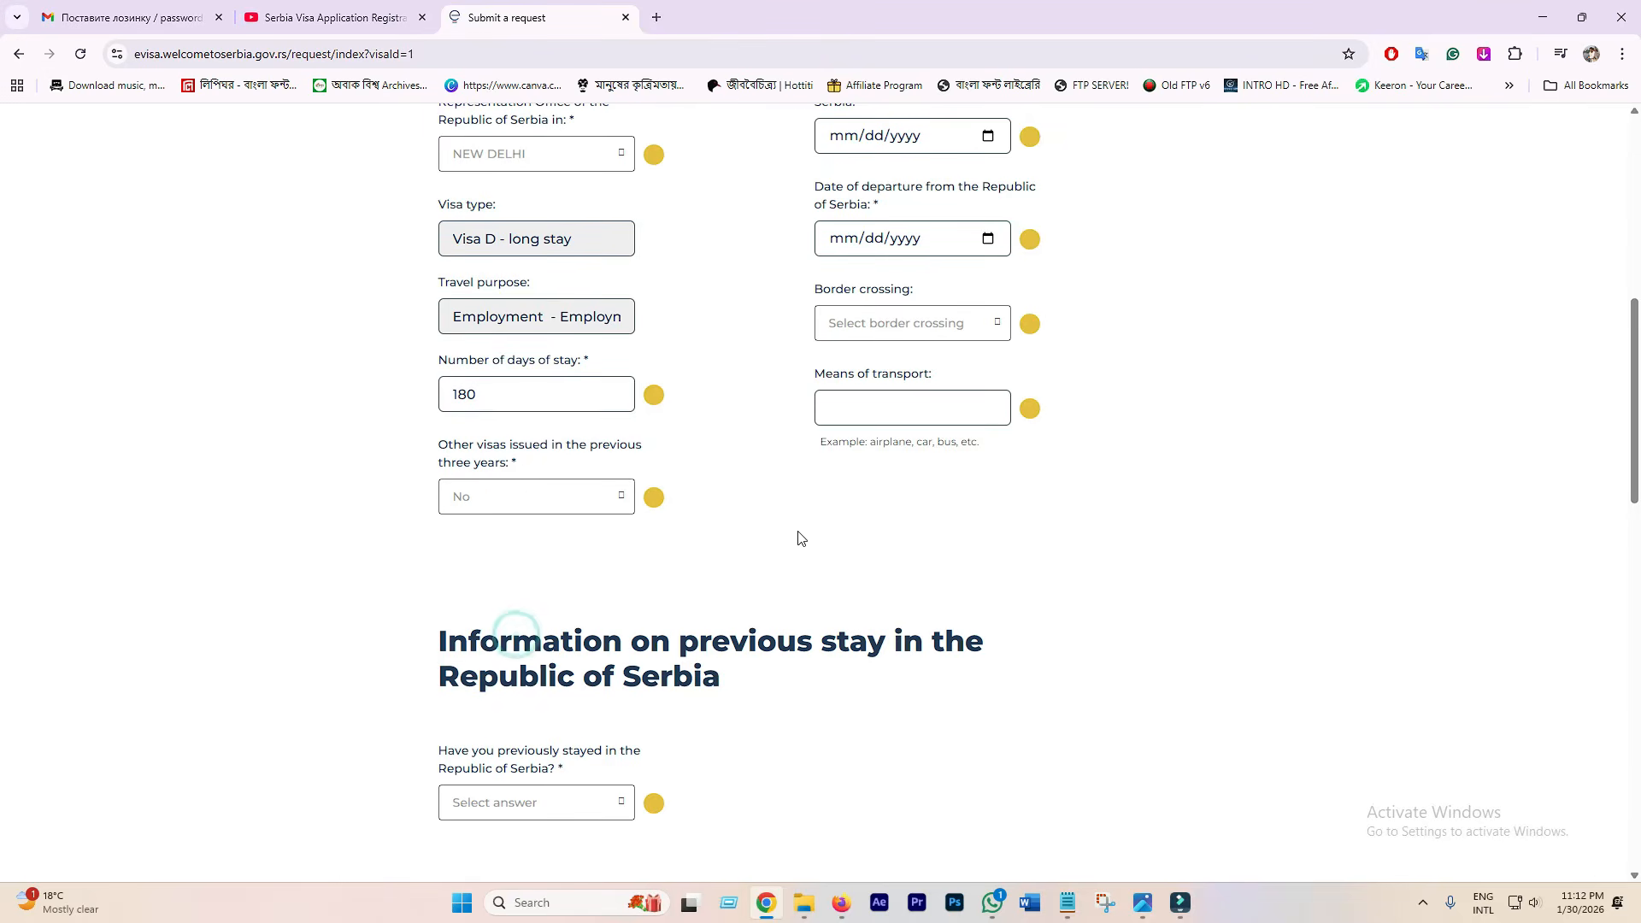
pyautogui.scroll(3, 707, 520)
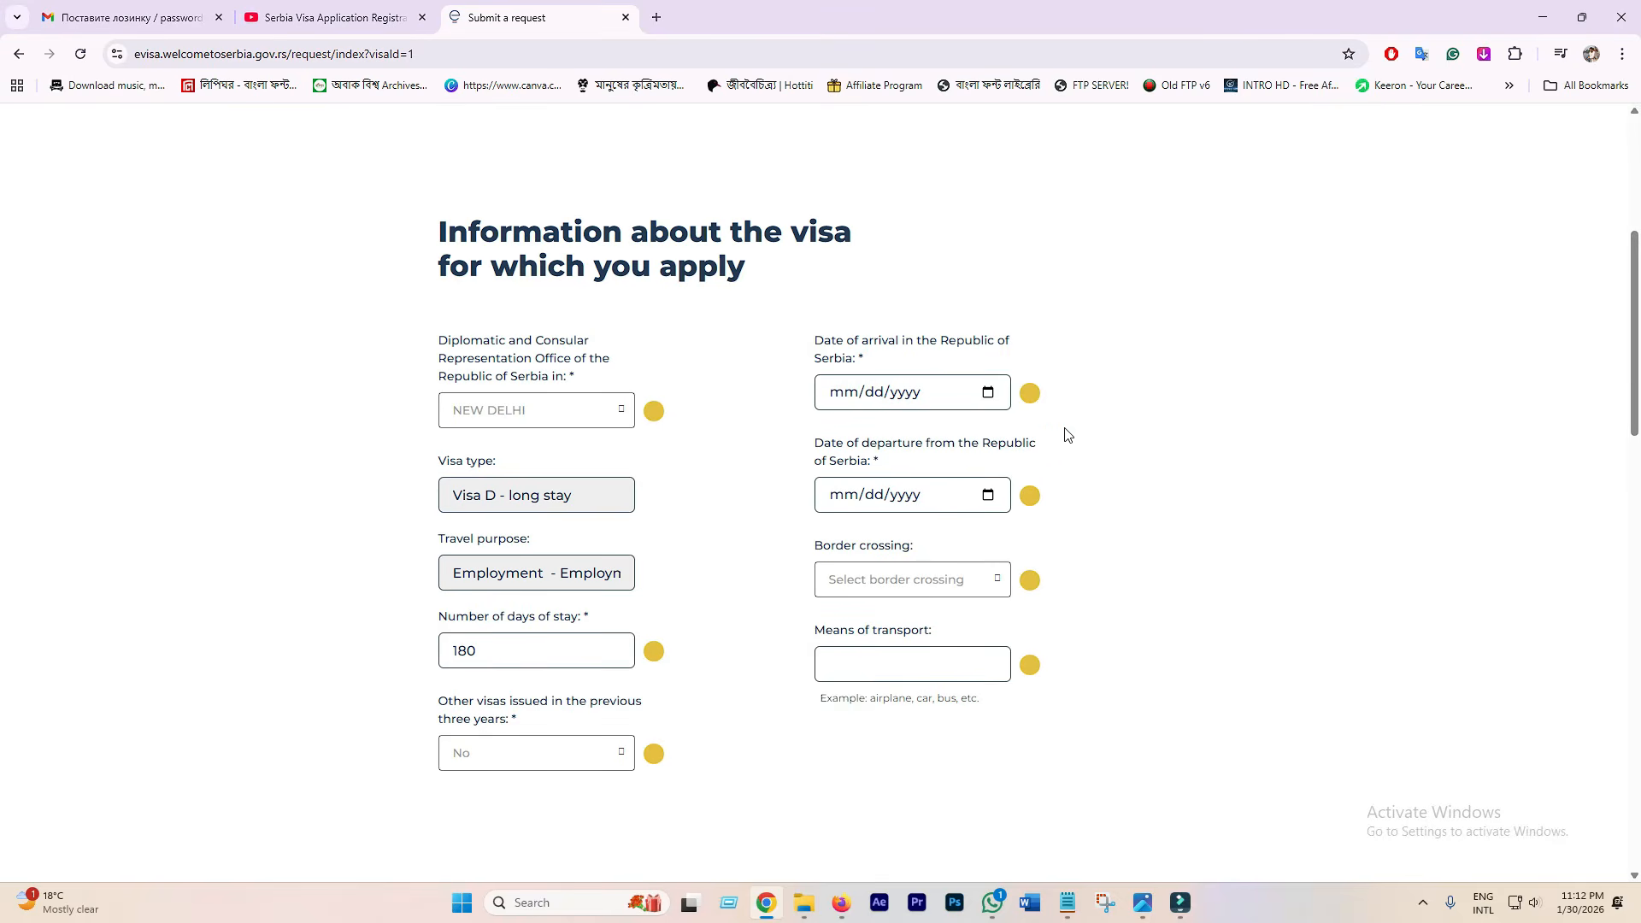
pyautogui.click(989, 392)
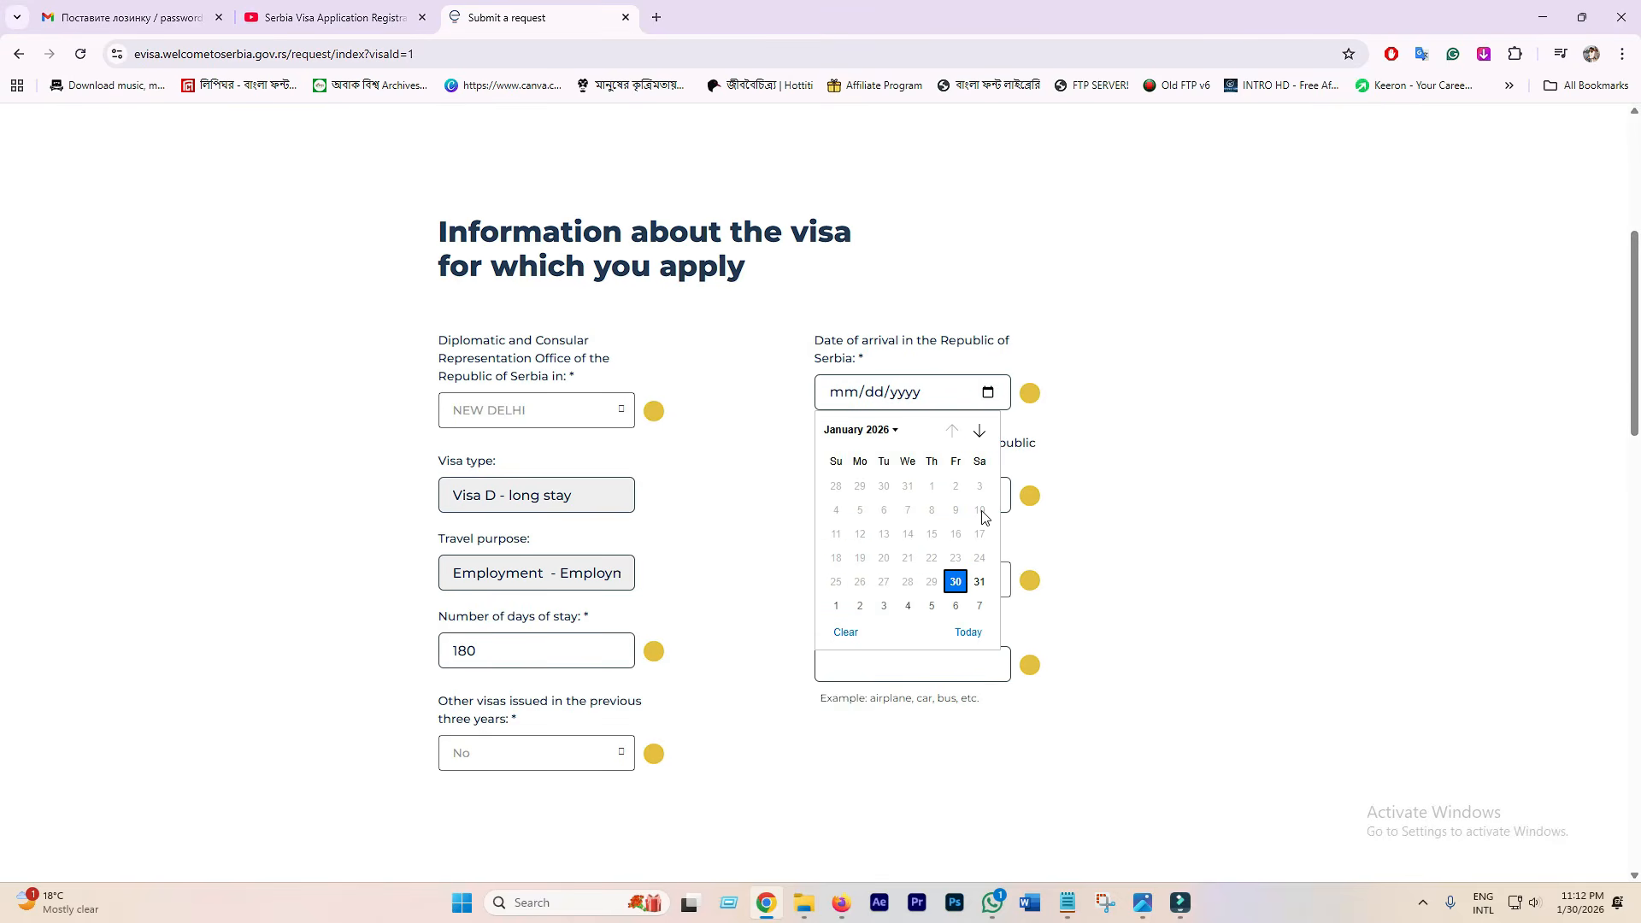
pyautogui.click(883, 430)
pyautogui.click(884, 480)
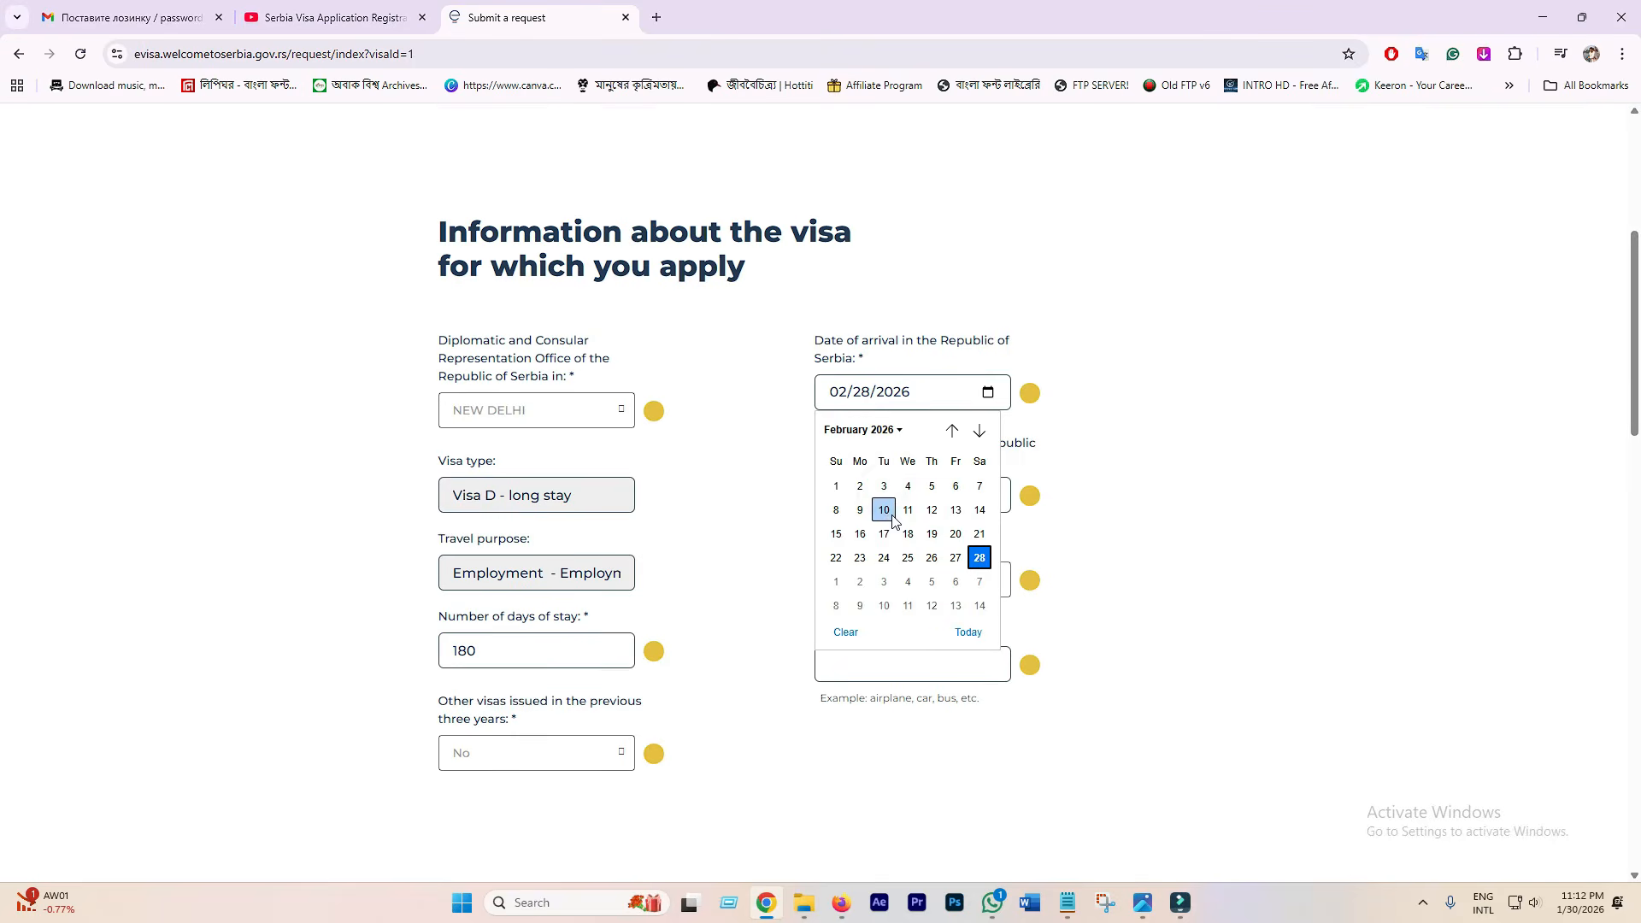
pyautogui.click(838, 534)
# Step: Set the date of departure from the Republic of Serbia to 07/14/2026
pyautogui.click(988, 495)
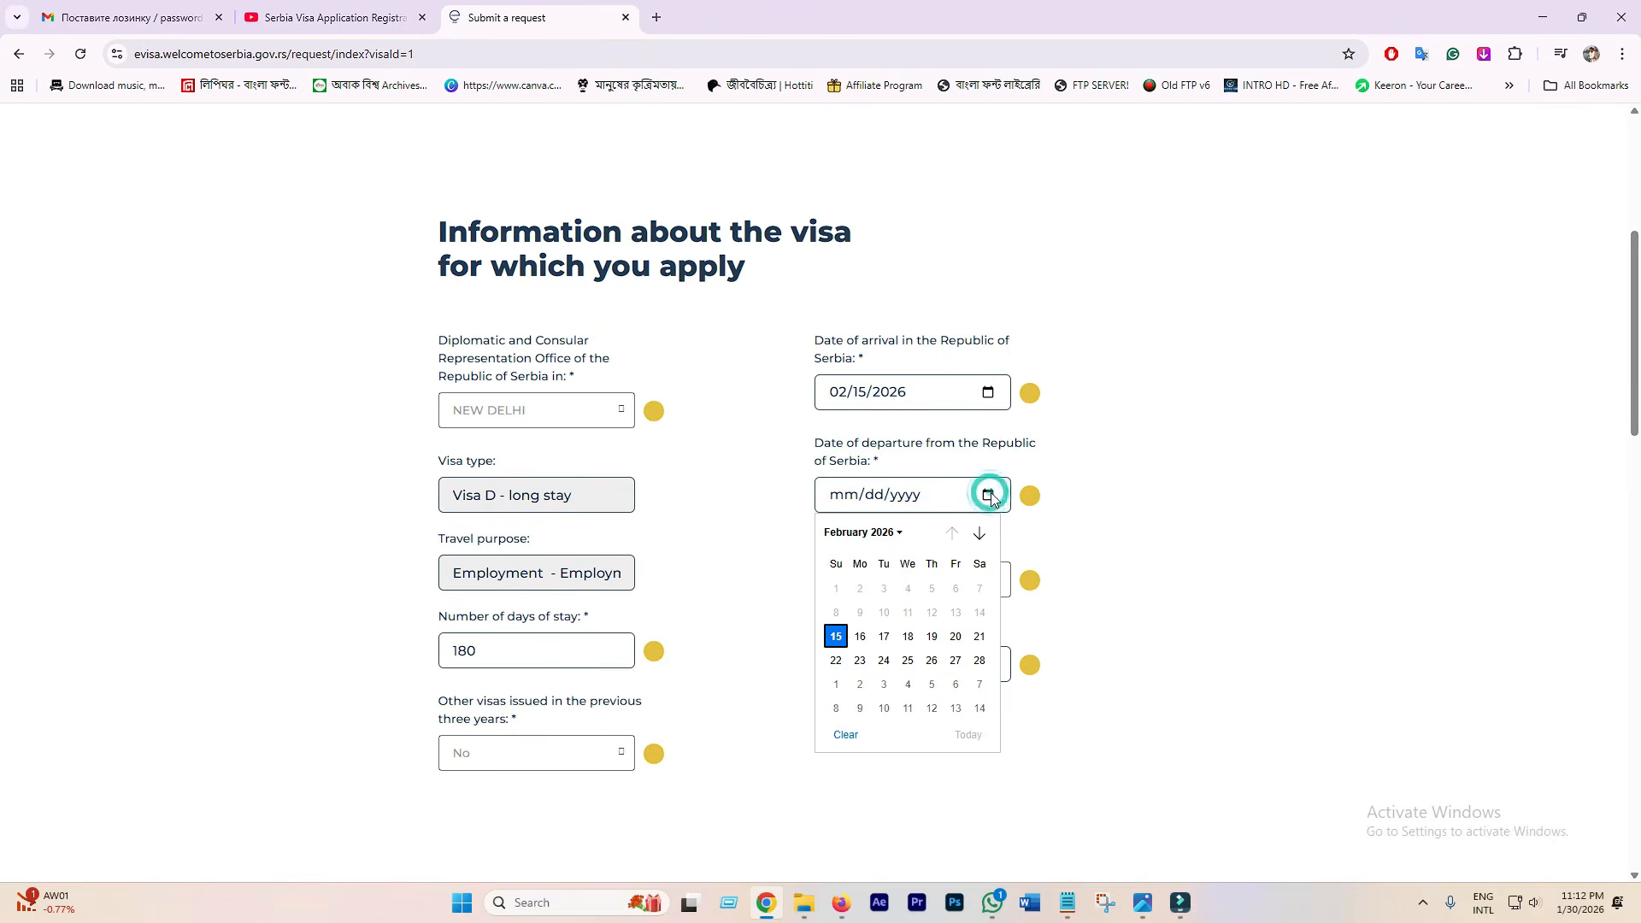
pyautogui.click(893, 535)
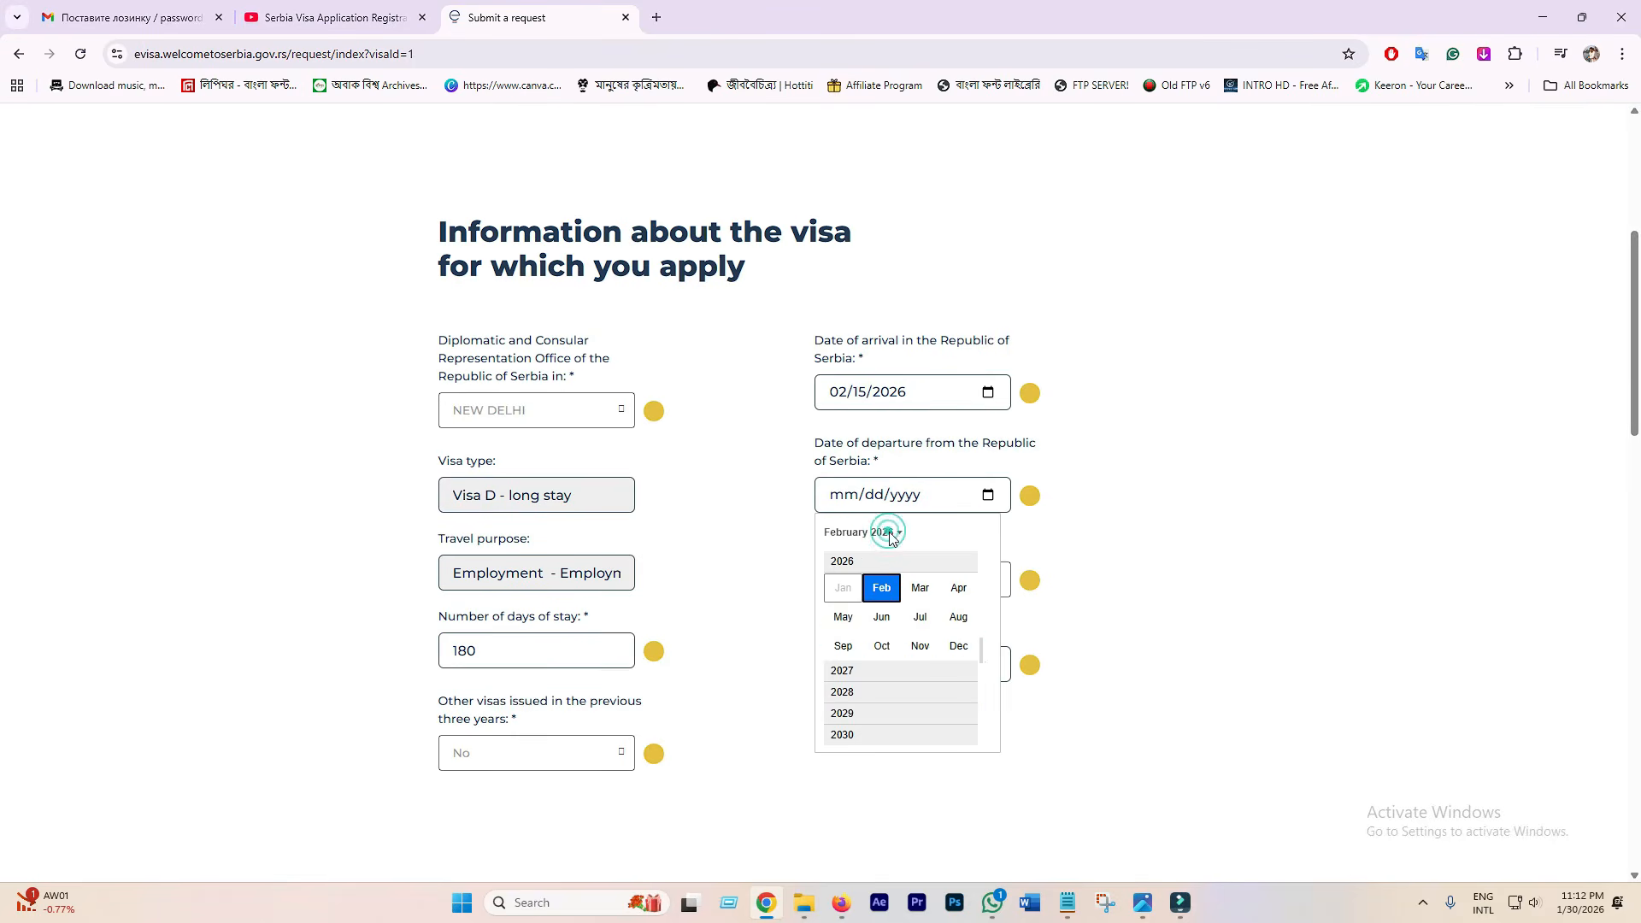
pyautogui.click(915, 618)
pyautogui.click(884, 637)
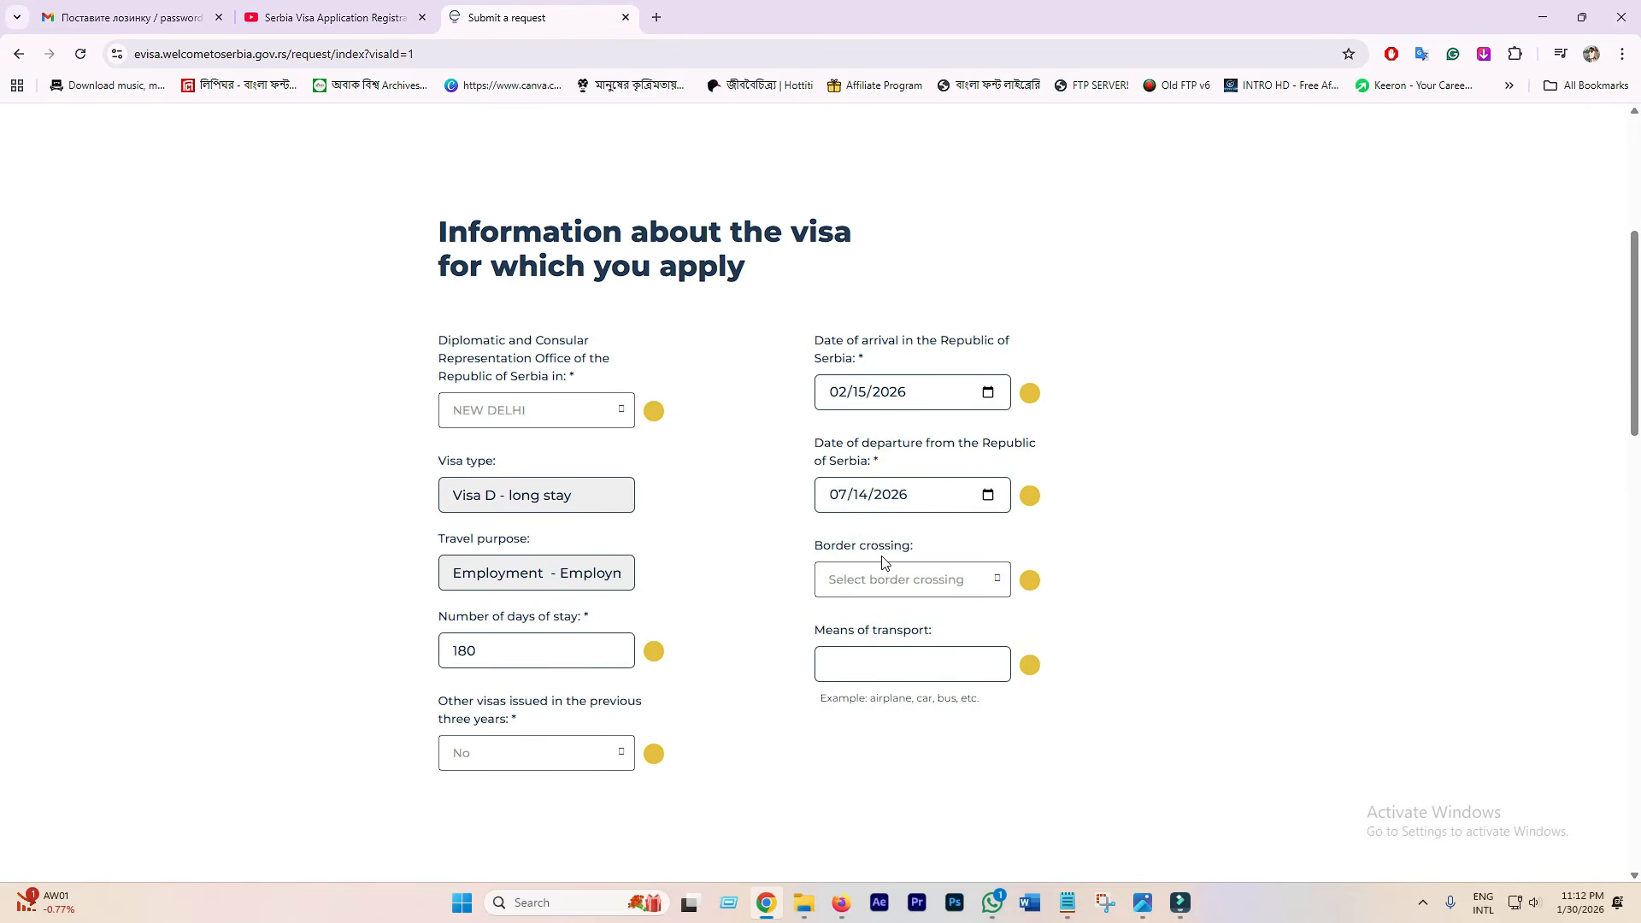
# Step: Select BEOGRAD AERODROM as the border crossing
pyautogui.scroll(-2, 1114, 506)
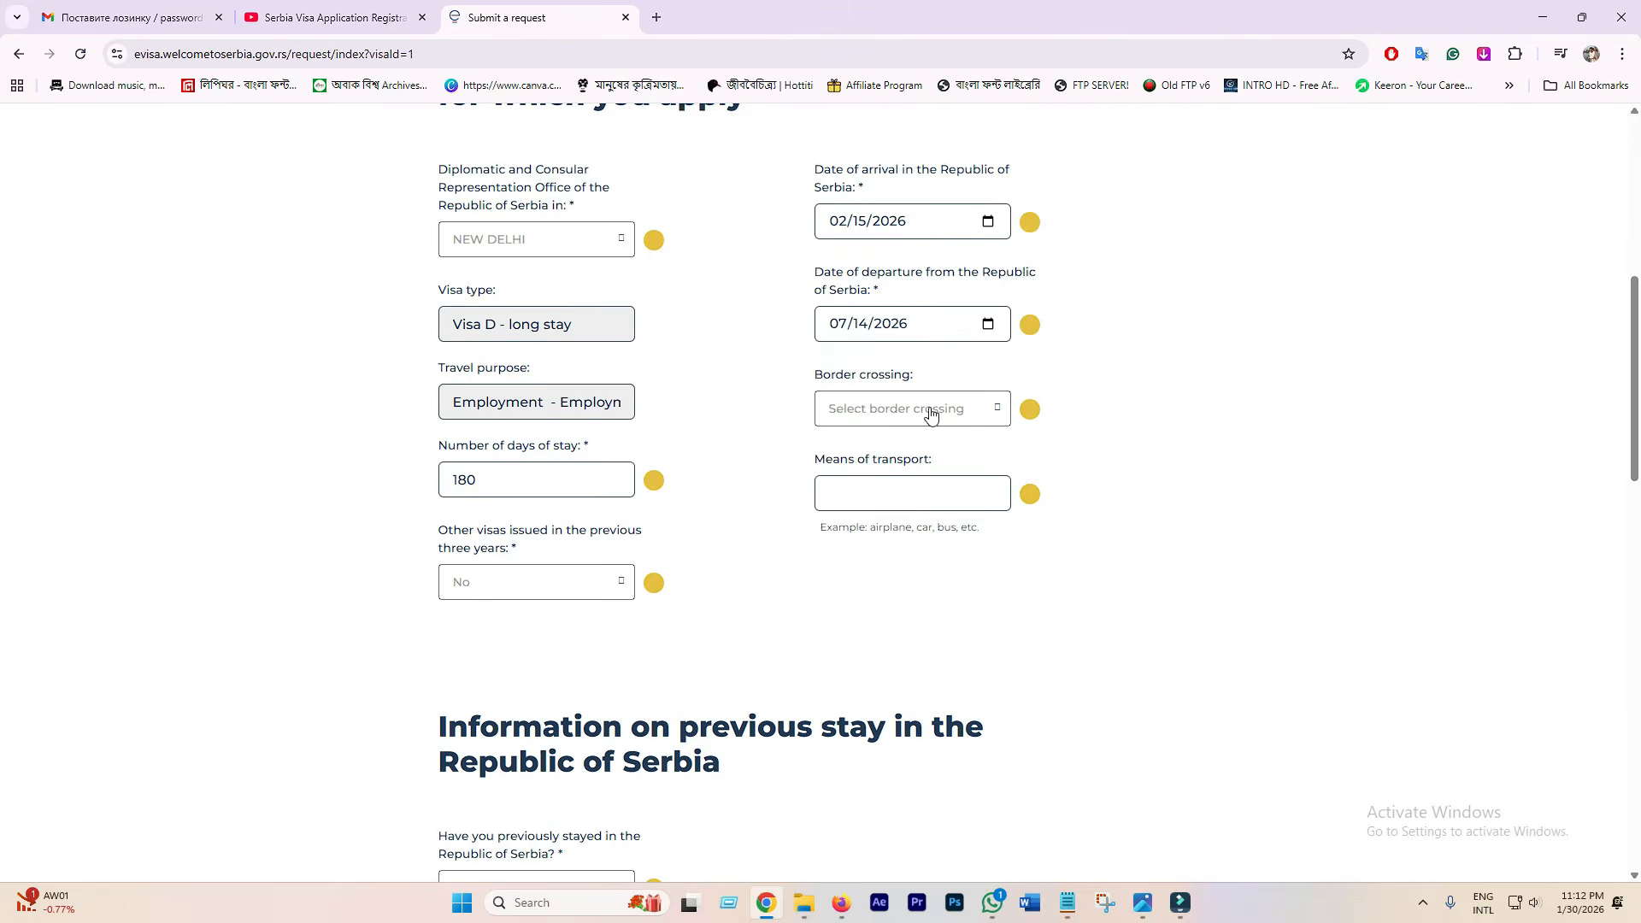
pyautogui.click(932, 412)
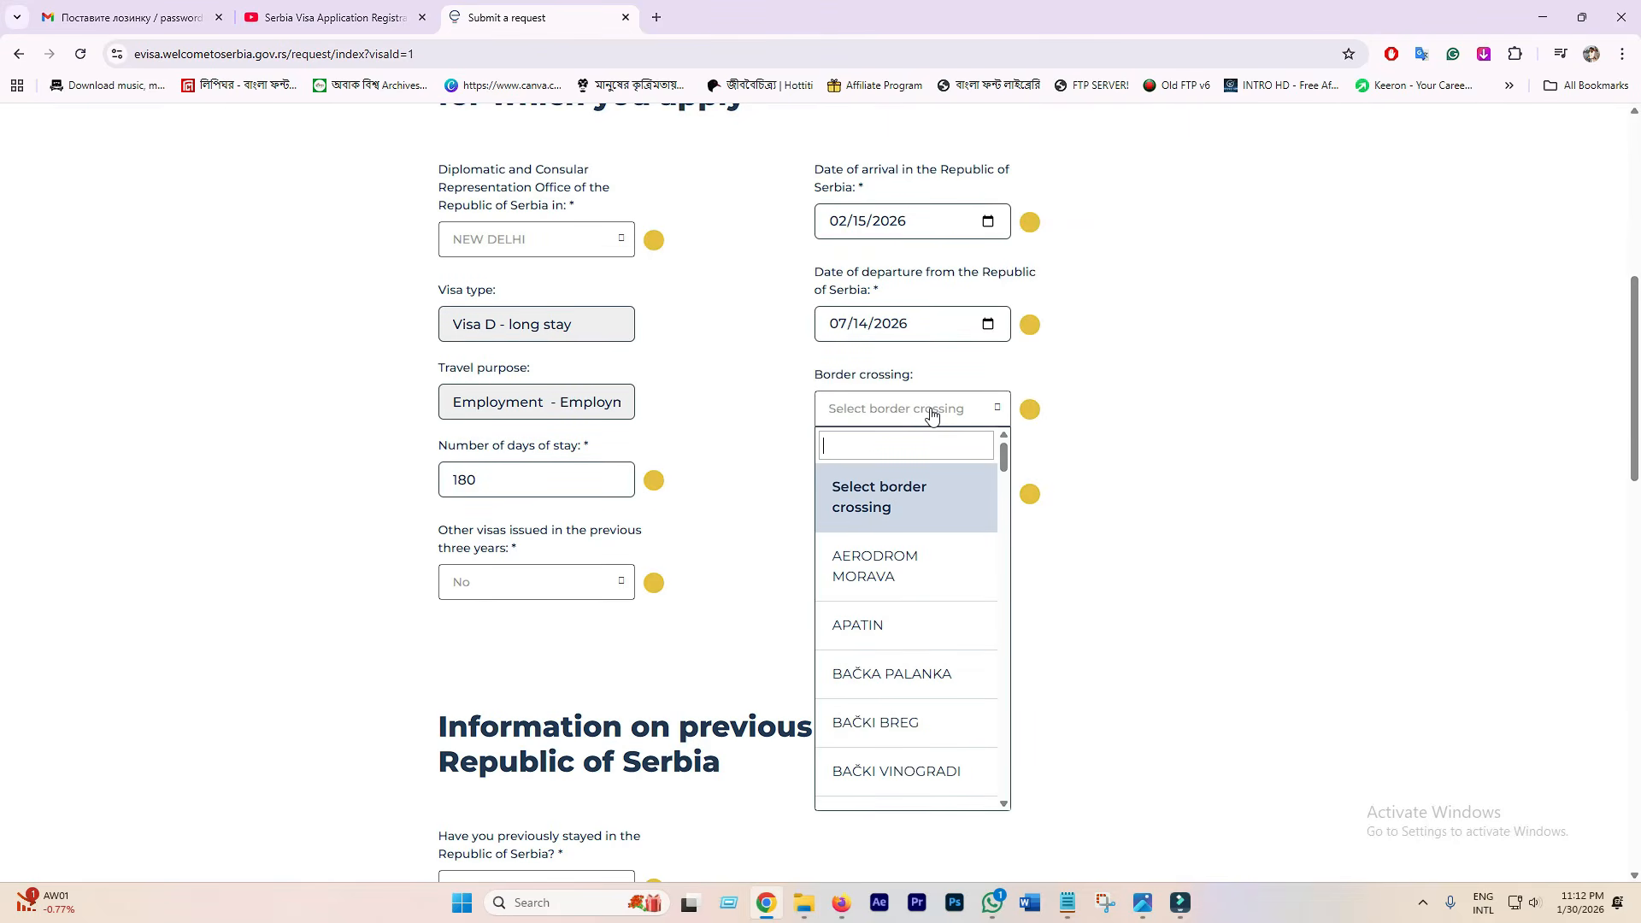
pyautogui.write('B')
pyautogui.scroll(-3, 880, 581)
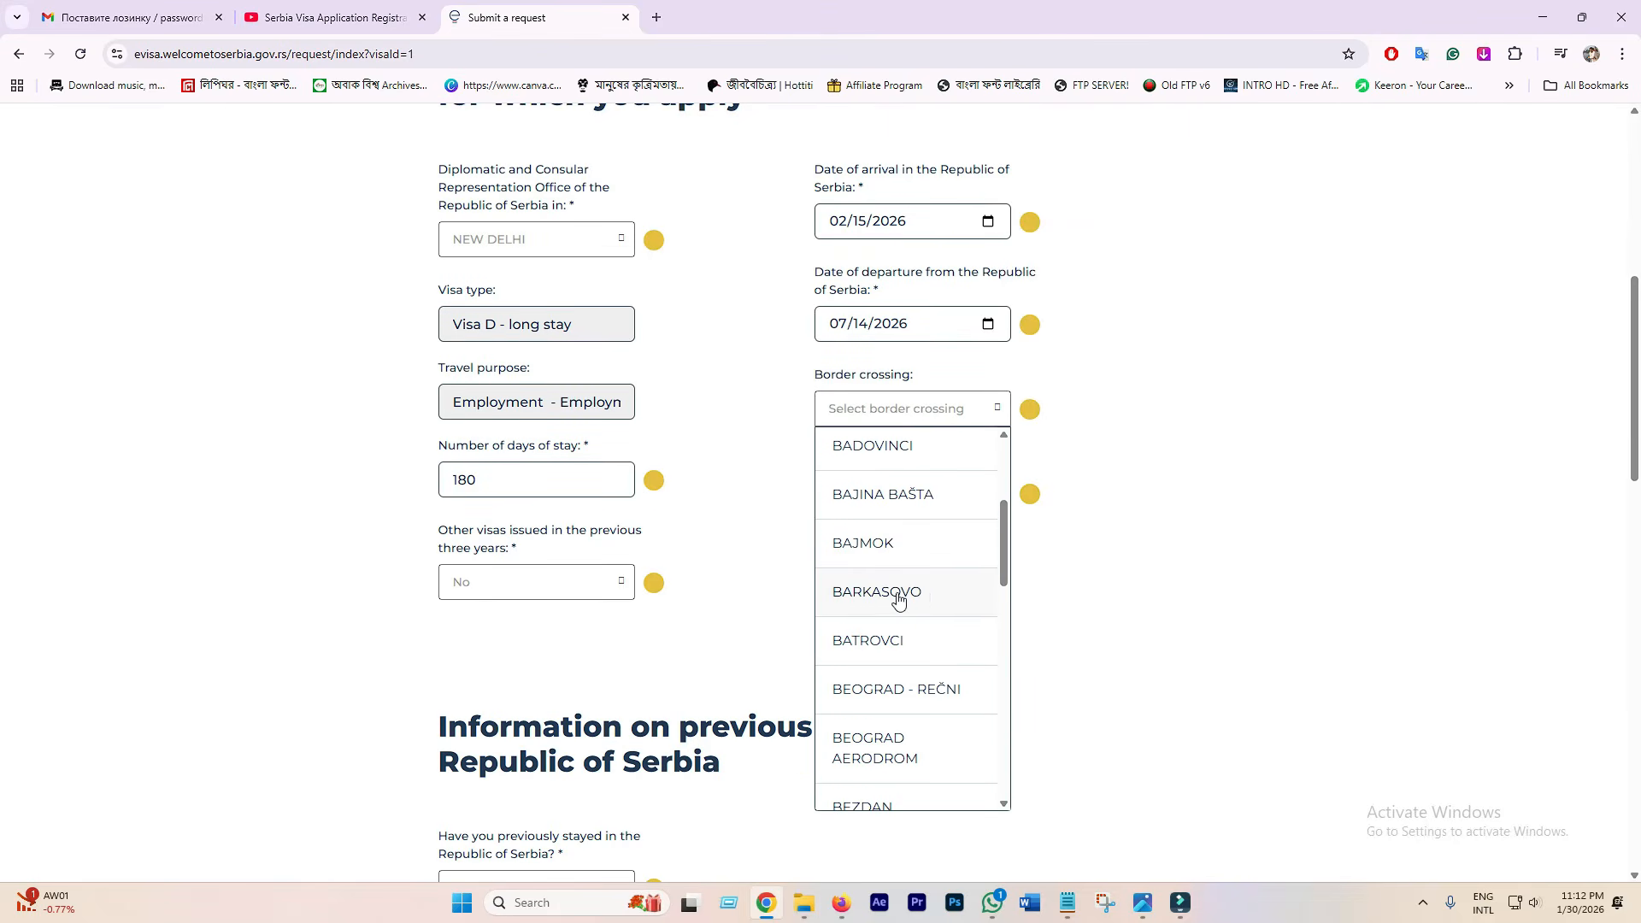
pyautogui.scroll(-1, 927, 624)
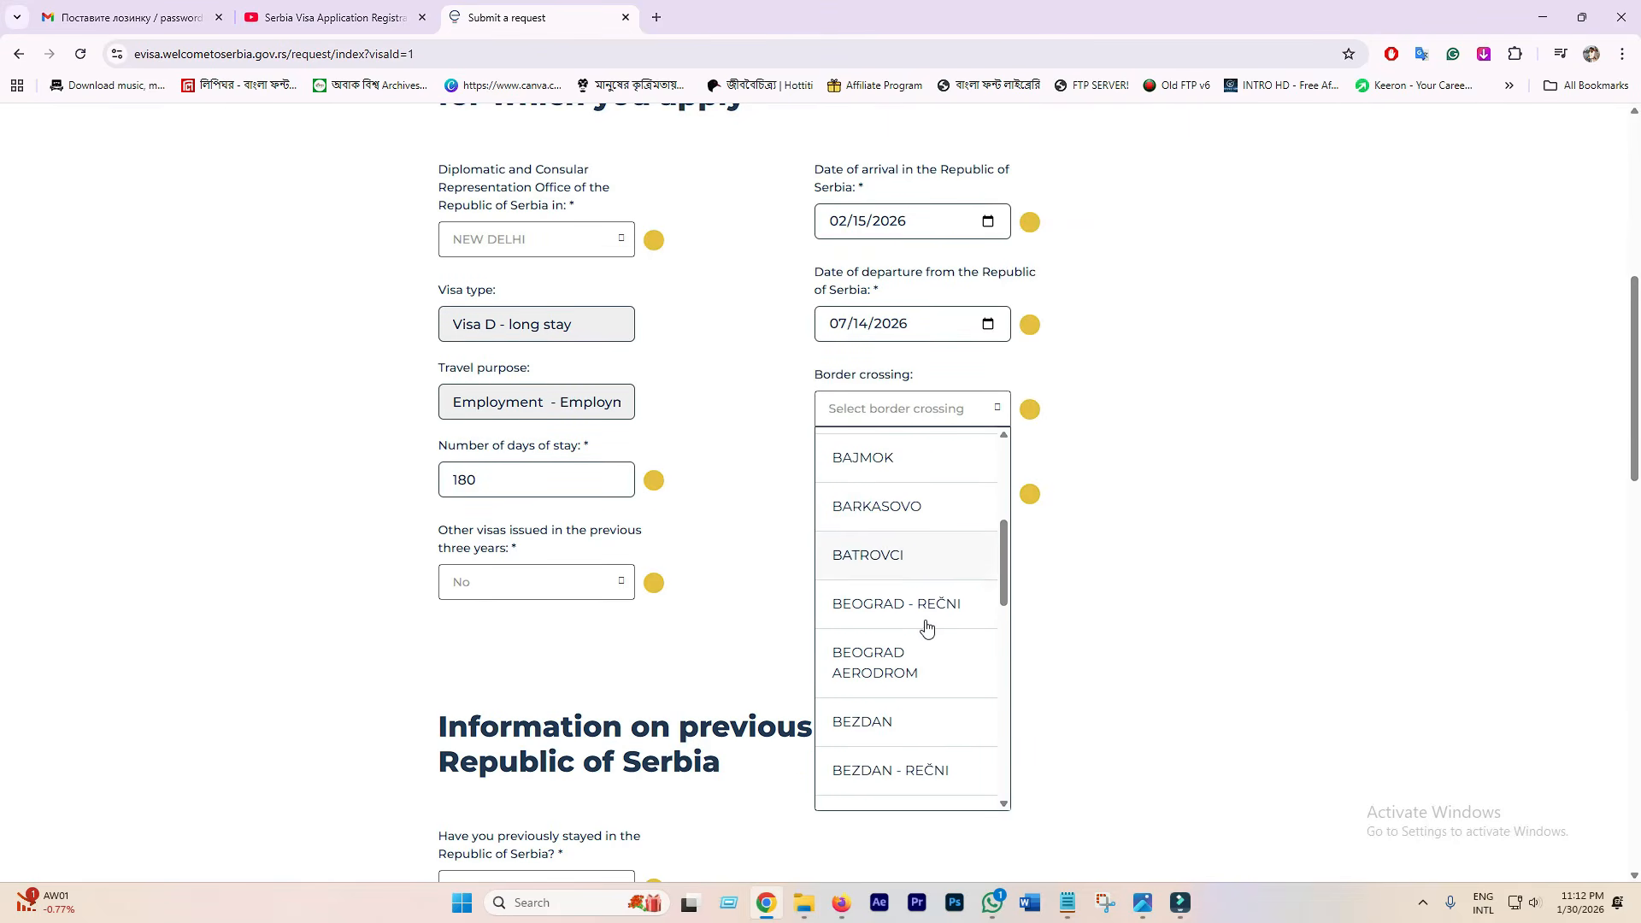
pyautogui.click(885, 667)
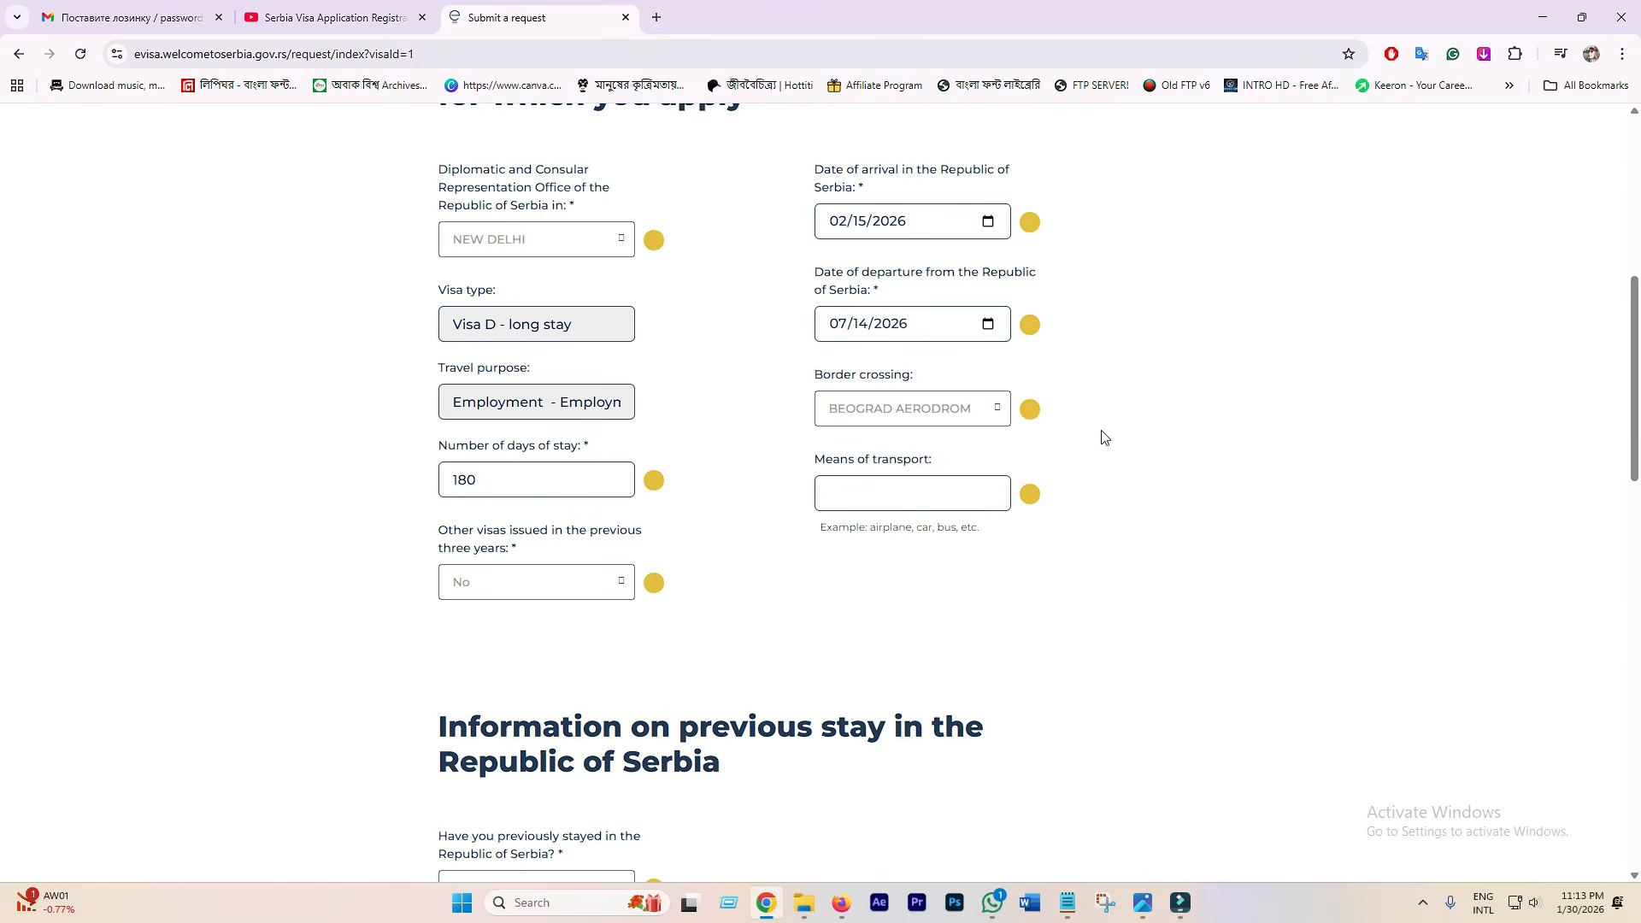
# Step: Enter AIR PLANE as the means of transport
pyautogui.click(845, 499)
pyautogui.moveTo(868, 527); pyautogui.dragTo(922, 534)
pyautogui.click(917, 528)
pyautogui.click(865, 496)
pyautogui.write('AIR PLANE')
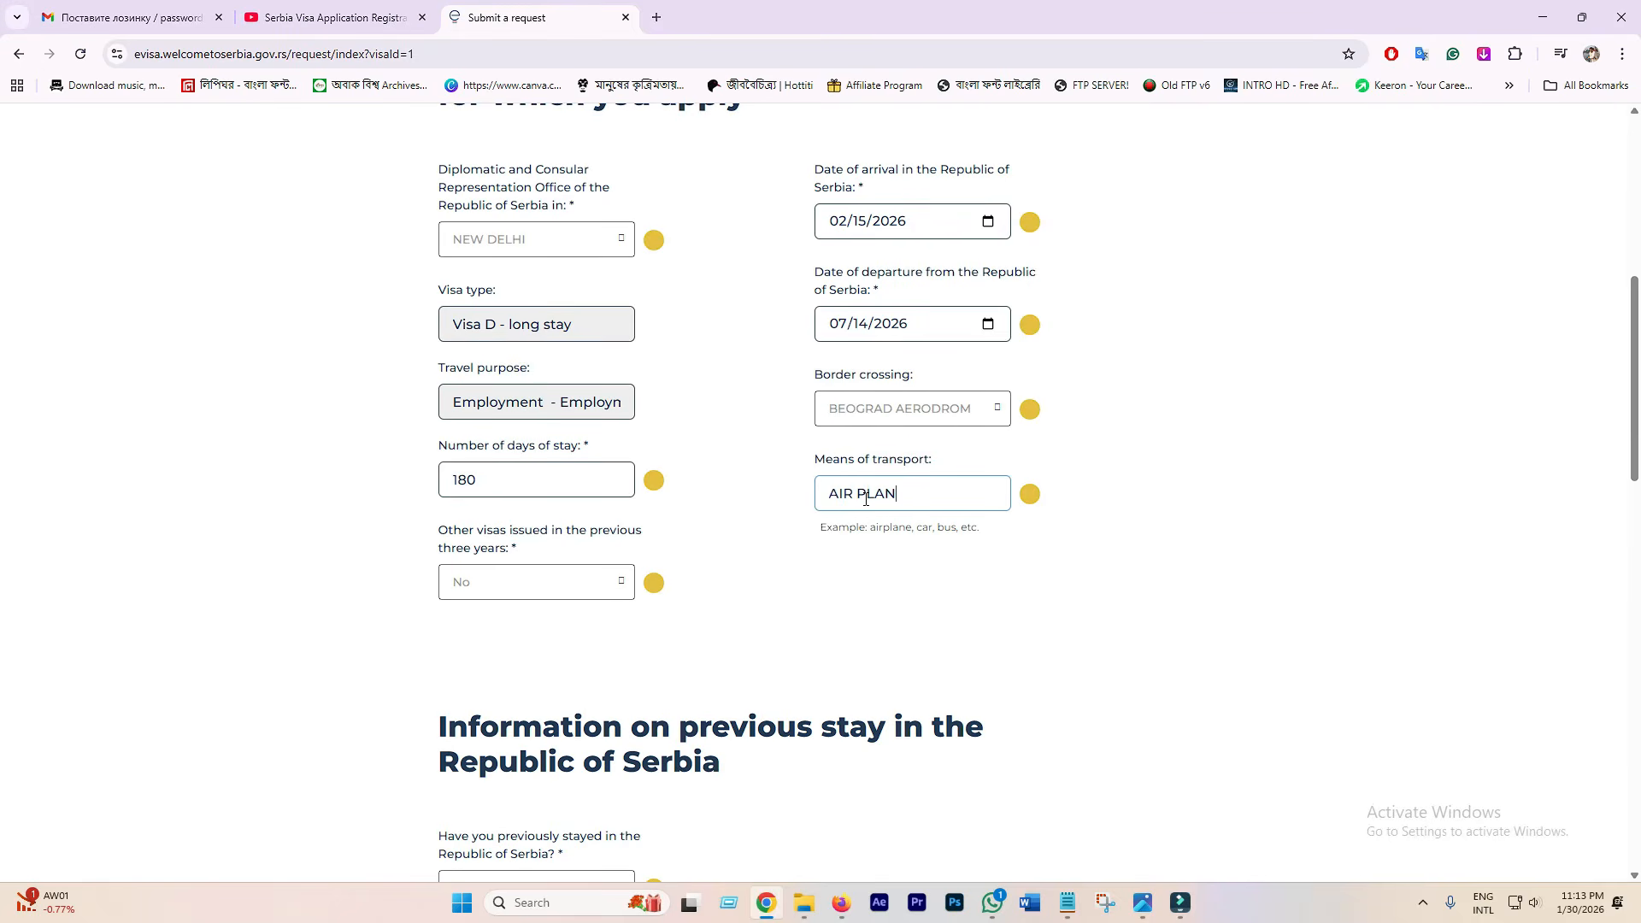
pyautogui.click(1053, 625)
pyautogui.scroll(1, 1088, 641)
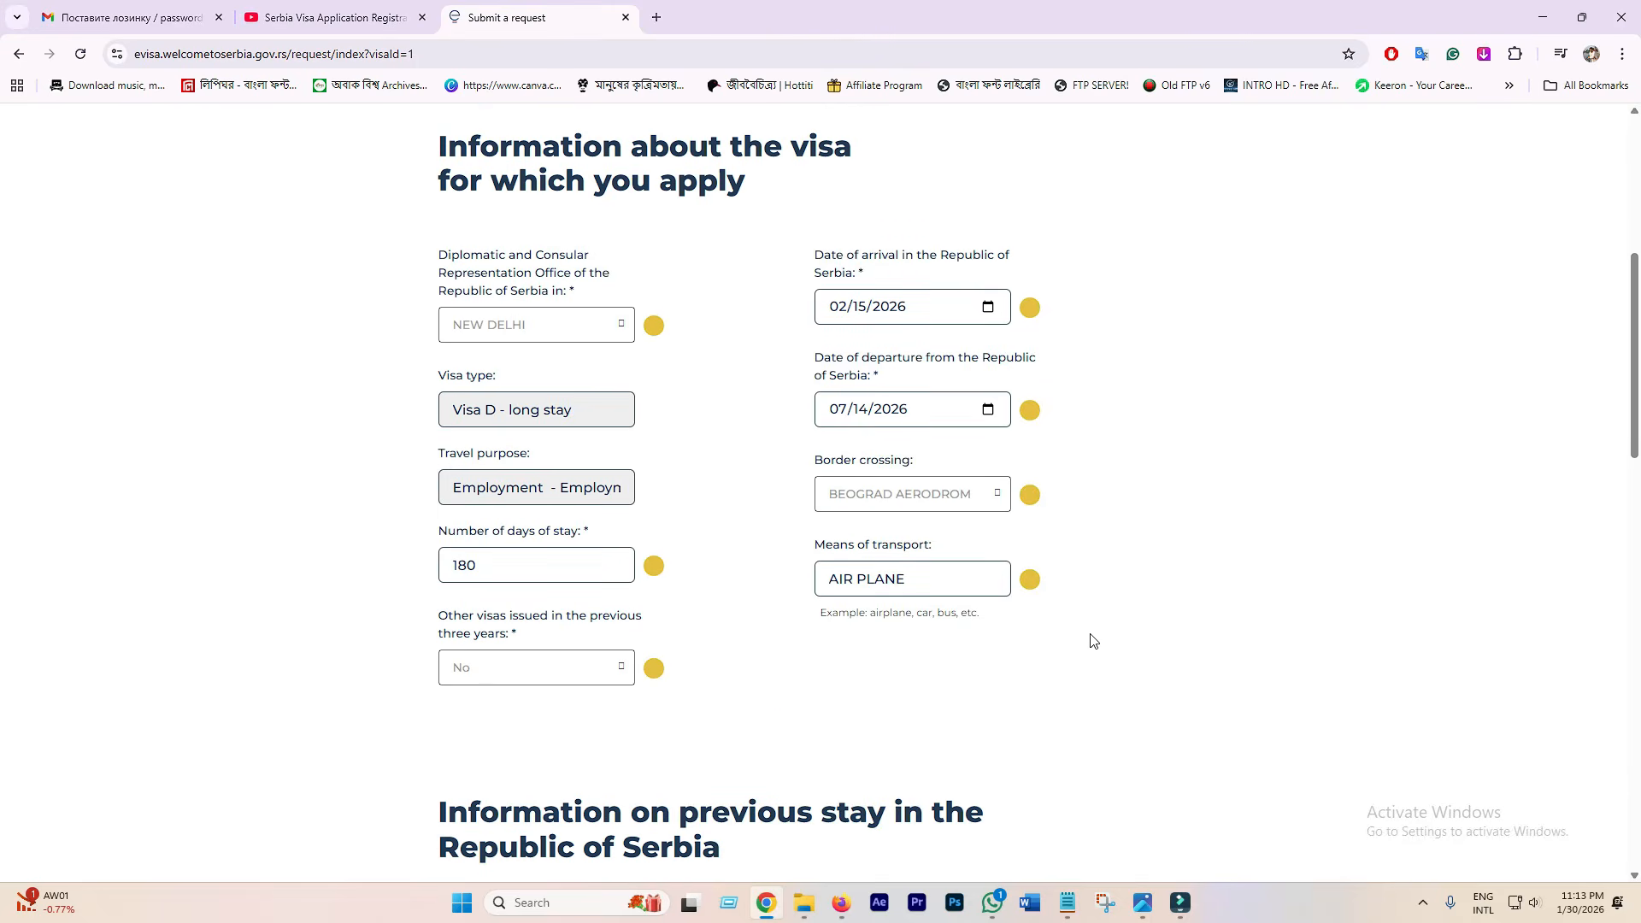
# Step: Answer No to the question about having previously stayed in the Republic of Serbia
pyautogui.scroll(-7, 1088, 641)
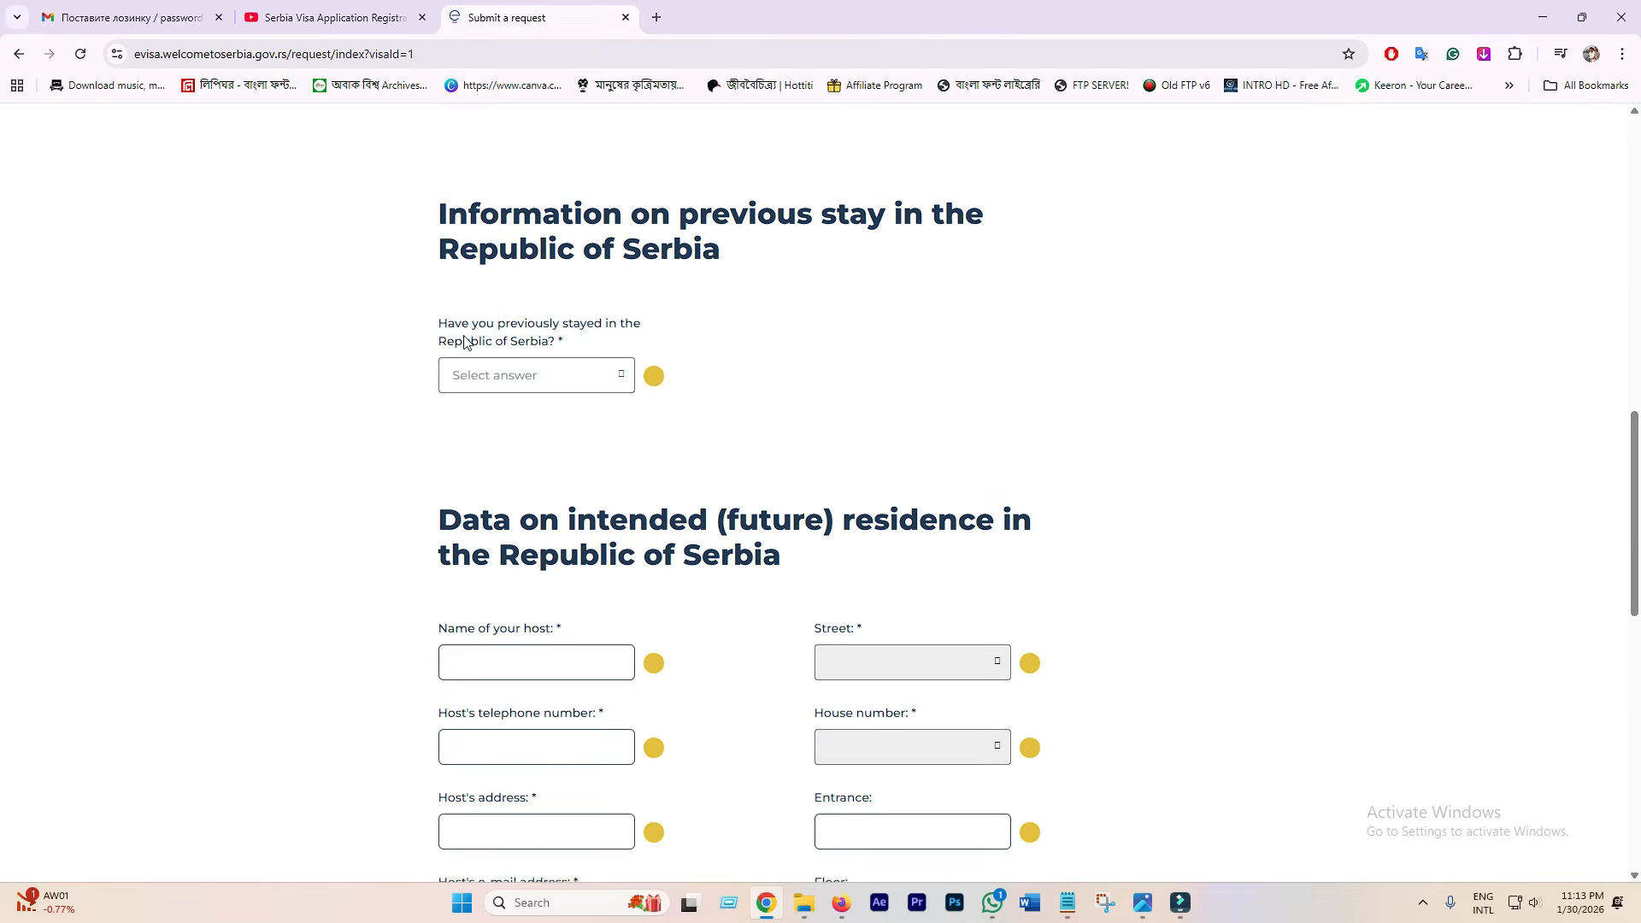
pyautogui.click(558, 376)
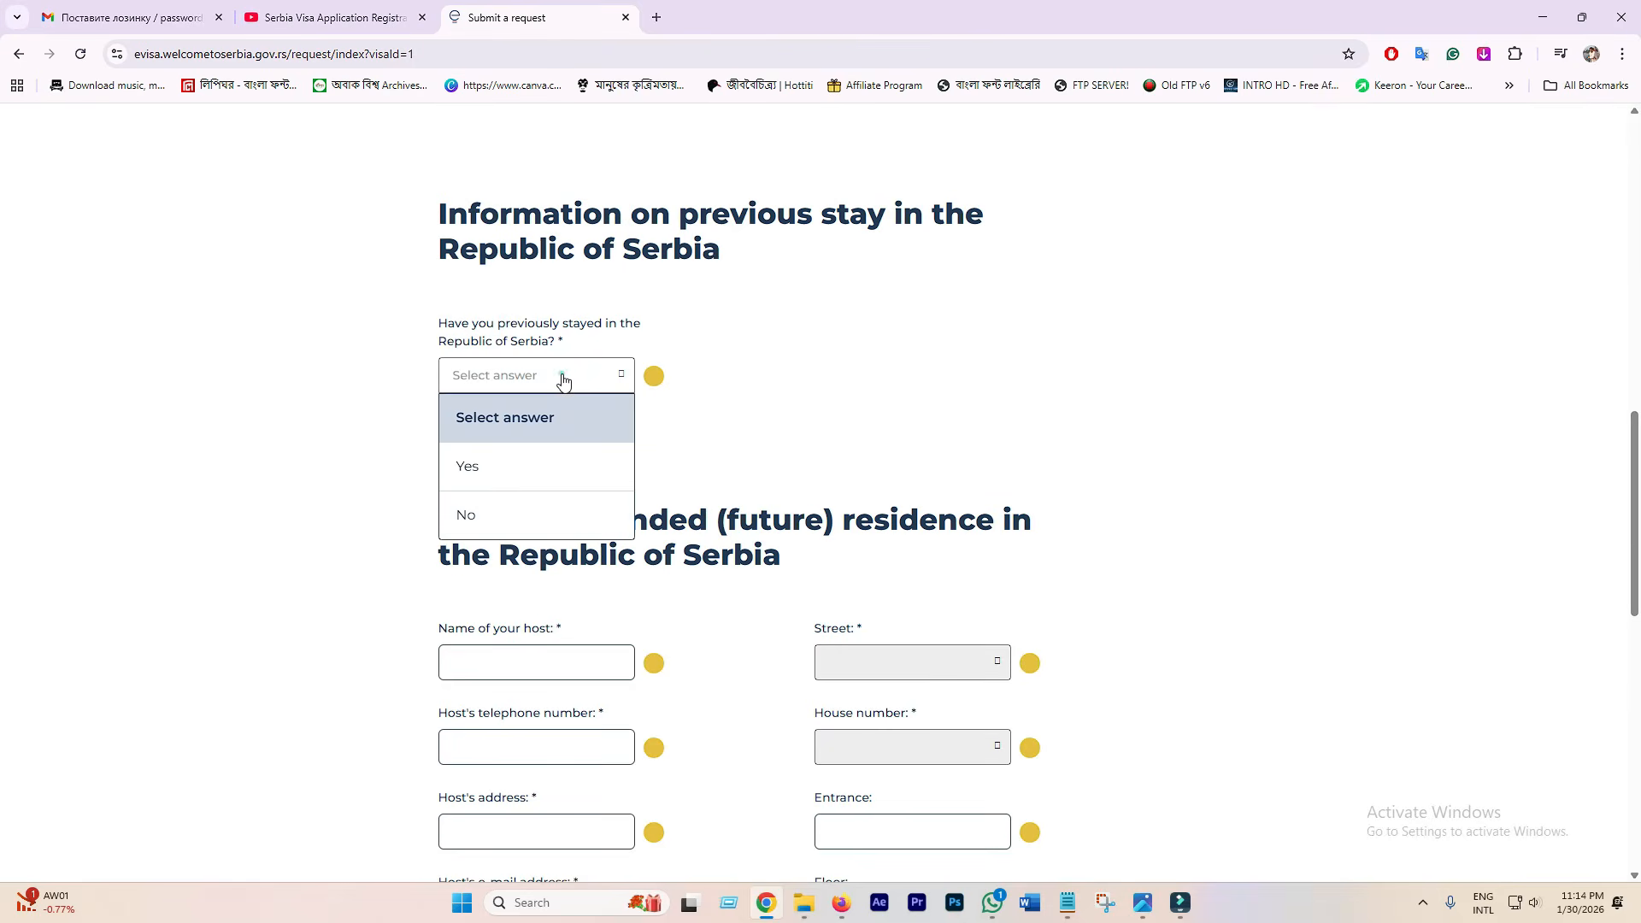
pyautogui.click(476, 520)
# Step: Look over the intended residence section and its host name, telephone and address fields
pyautogui.scroll(-4, 596, 476)
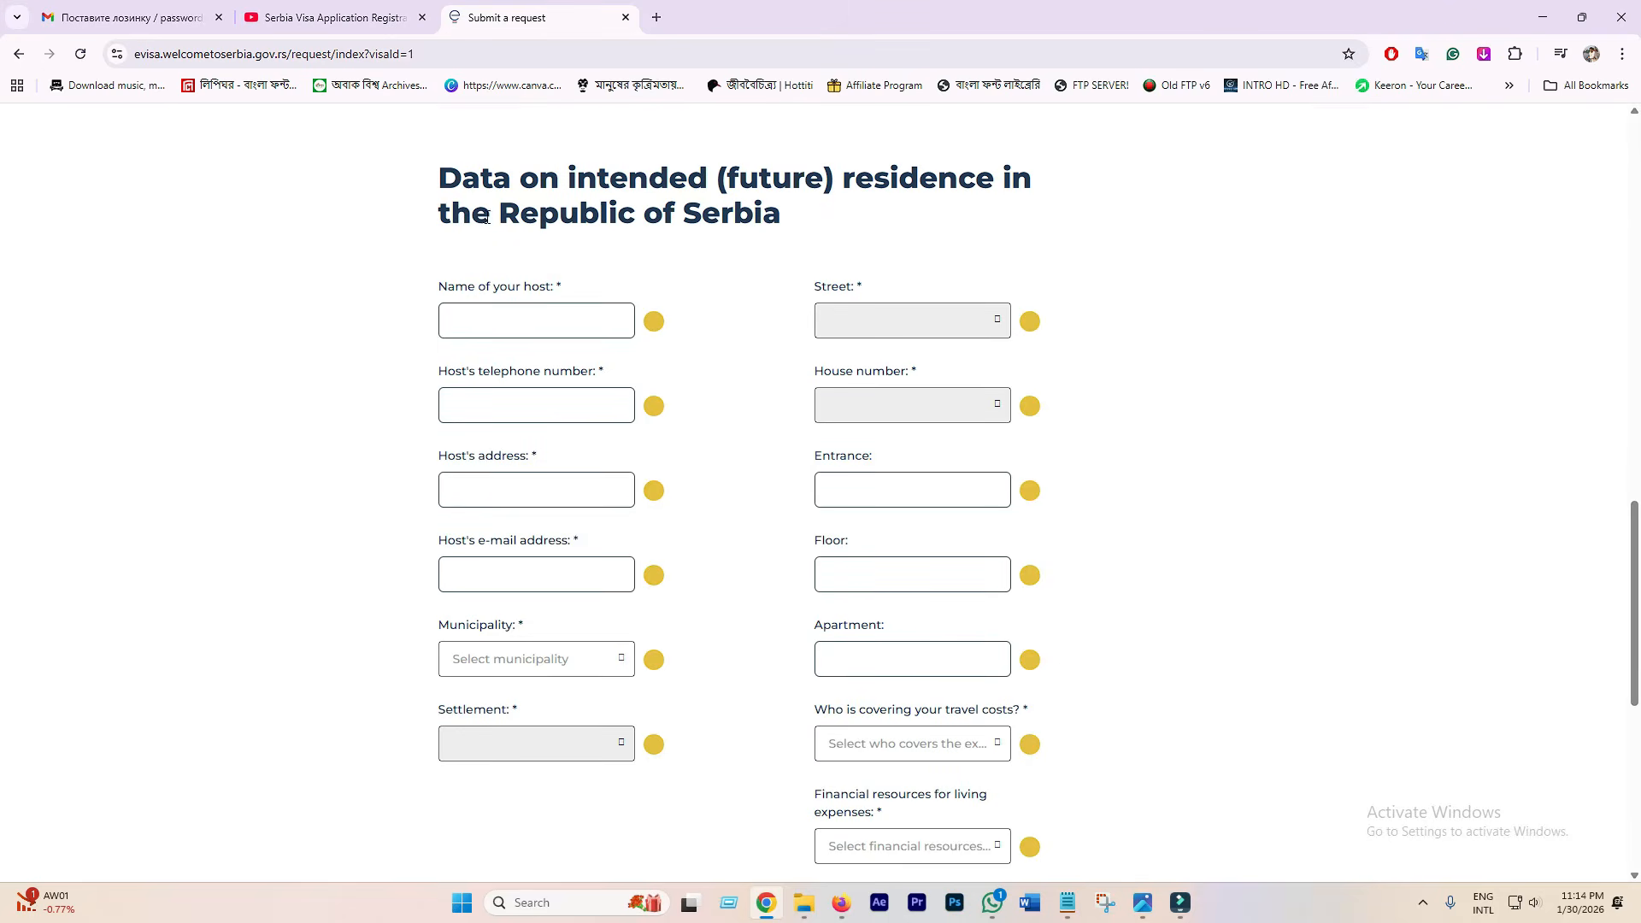
pyautogui.moveTo(451, 216); pyautogui.dragTo(739, 224)
pyautogui.moveTo(874, 224); pyautogui.dragTo(434, 191)
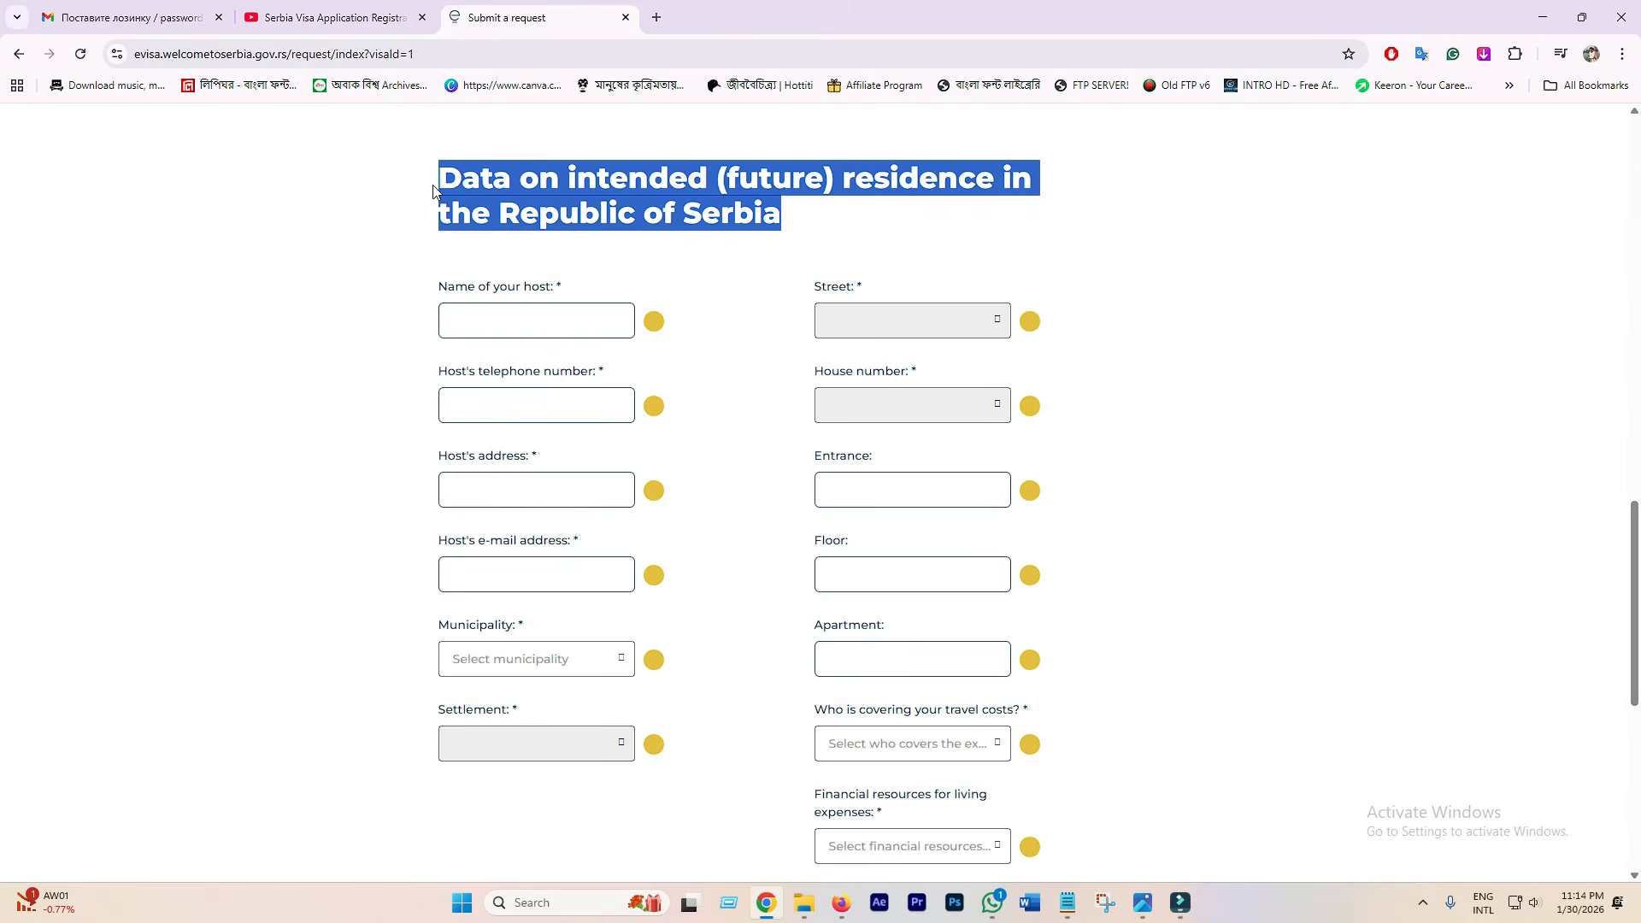
pyautogui.click(659, 215)
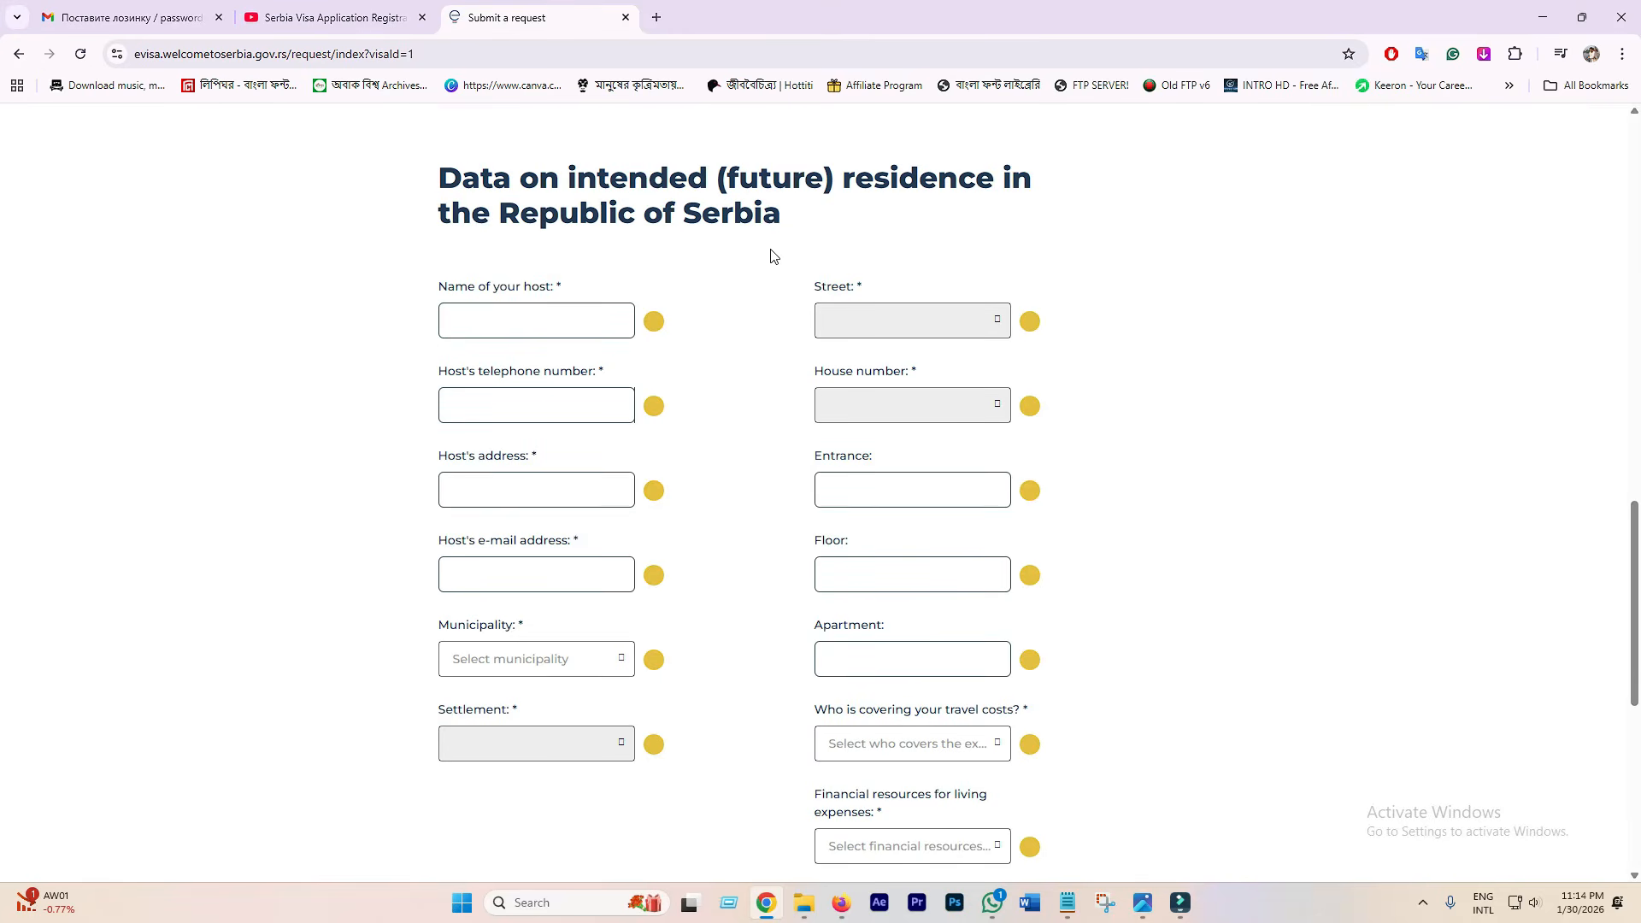
pyautogui.click(538, 307)
pyautogui.click(524, 393)
pyautogui.click(497, 491)
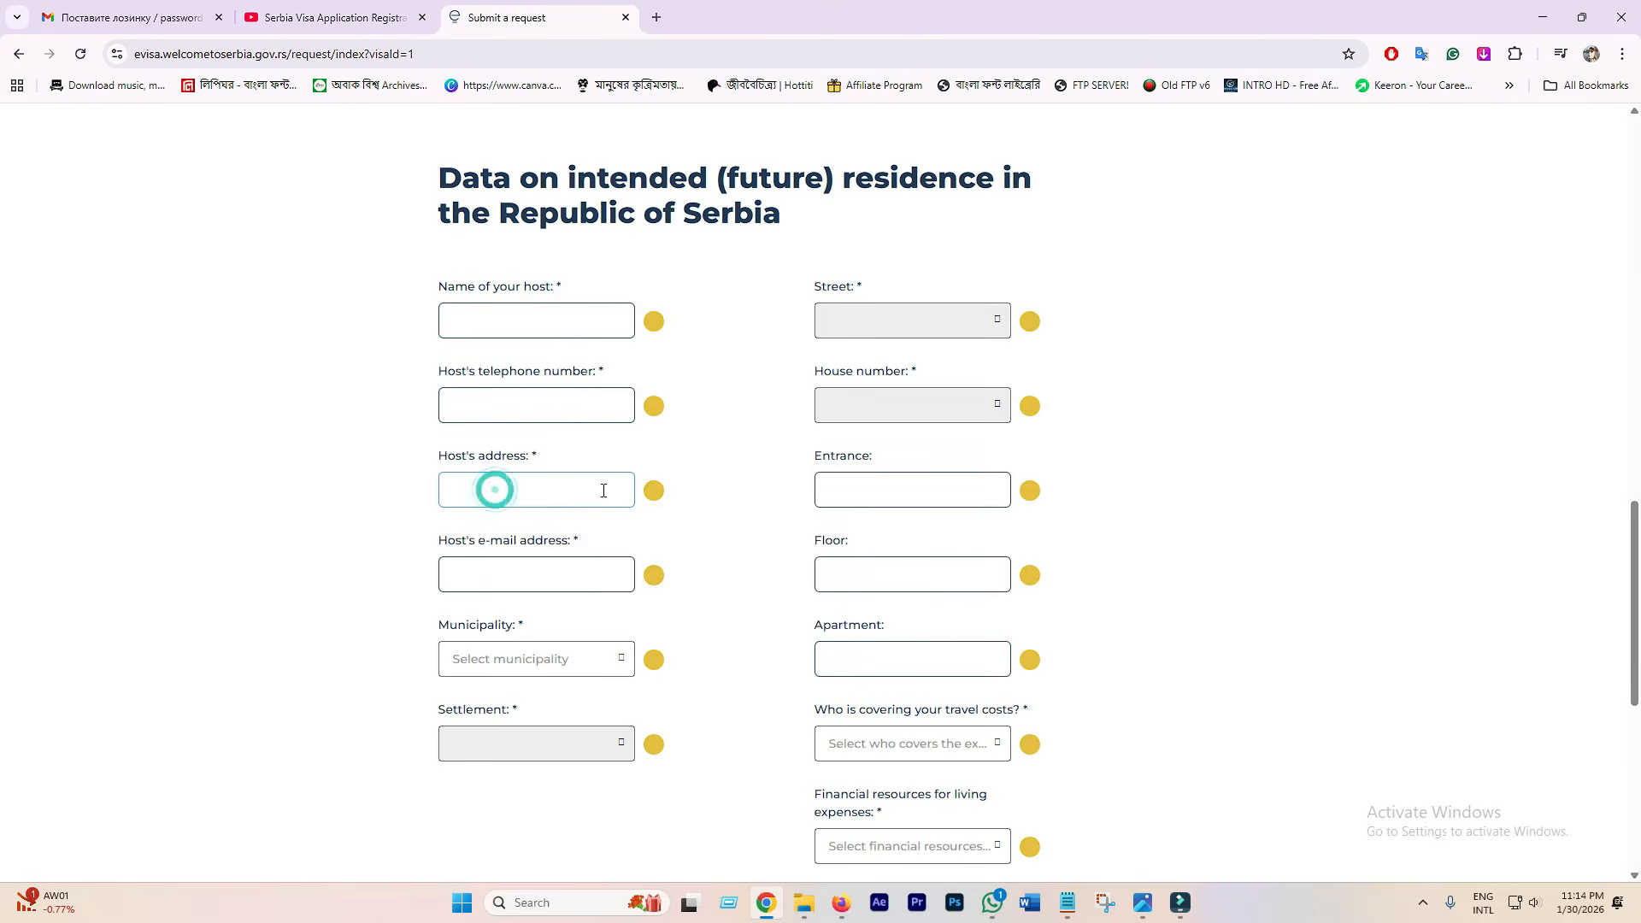
pyautogui.click(663, 601)
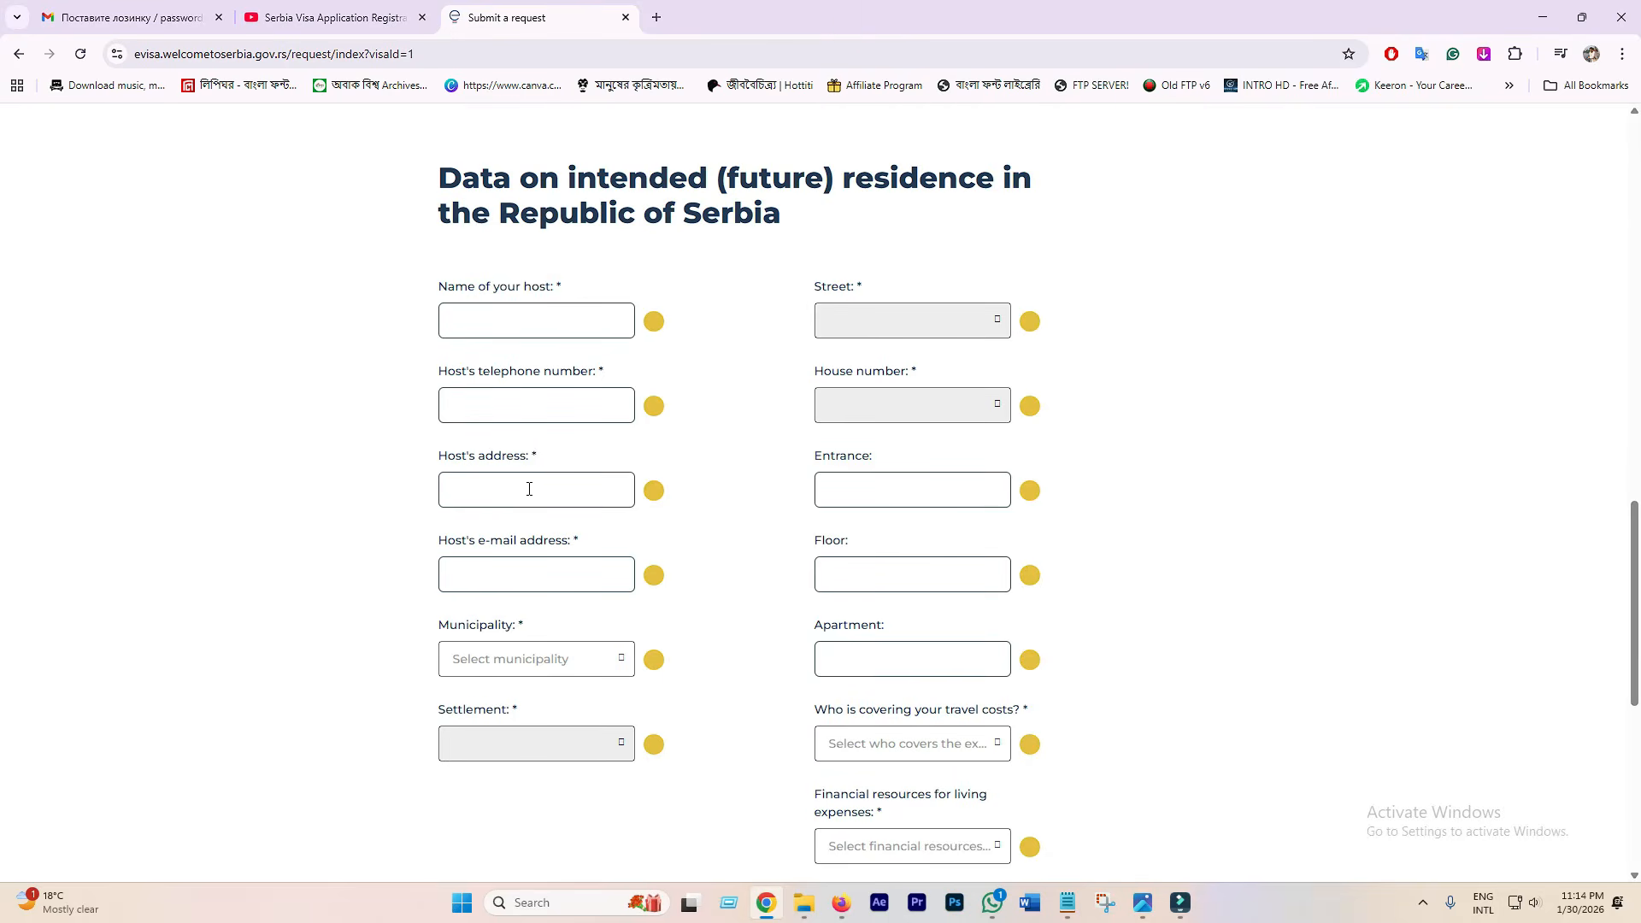
# Step: Copy the host's name from the Notepad notes into the host name field of the visa form
pyautogui.click(481, 318)
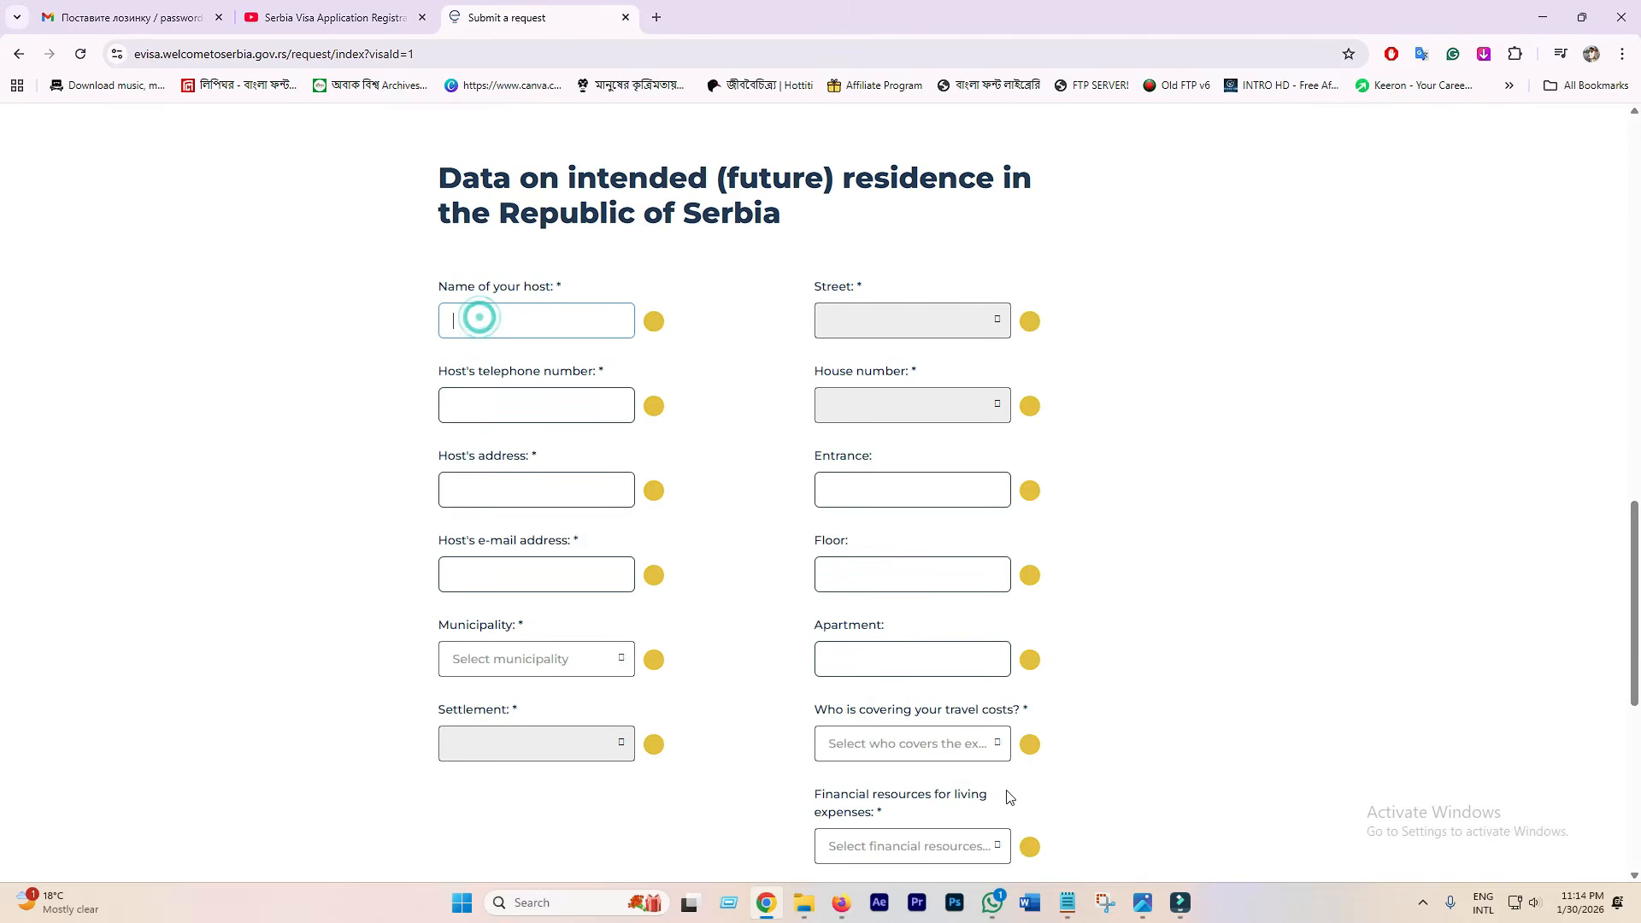
pyautogui.click(1067, 903)
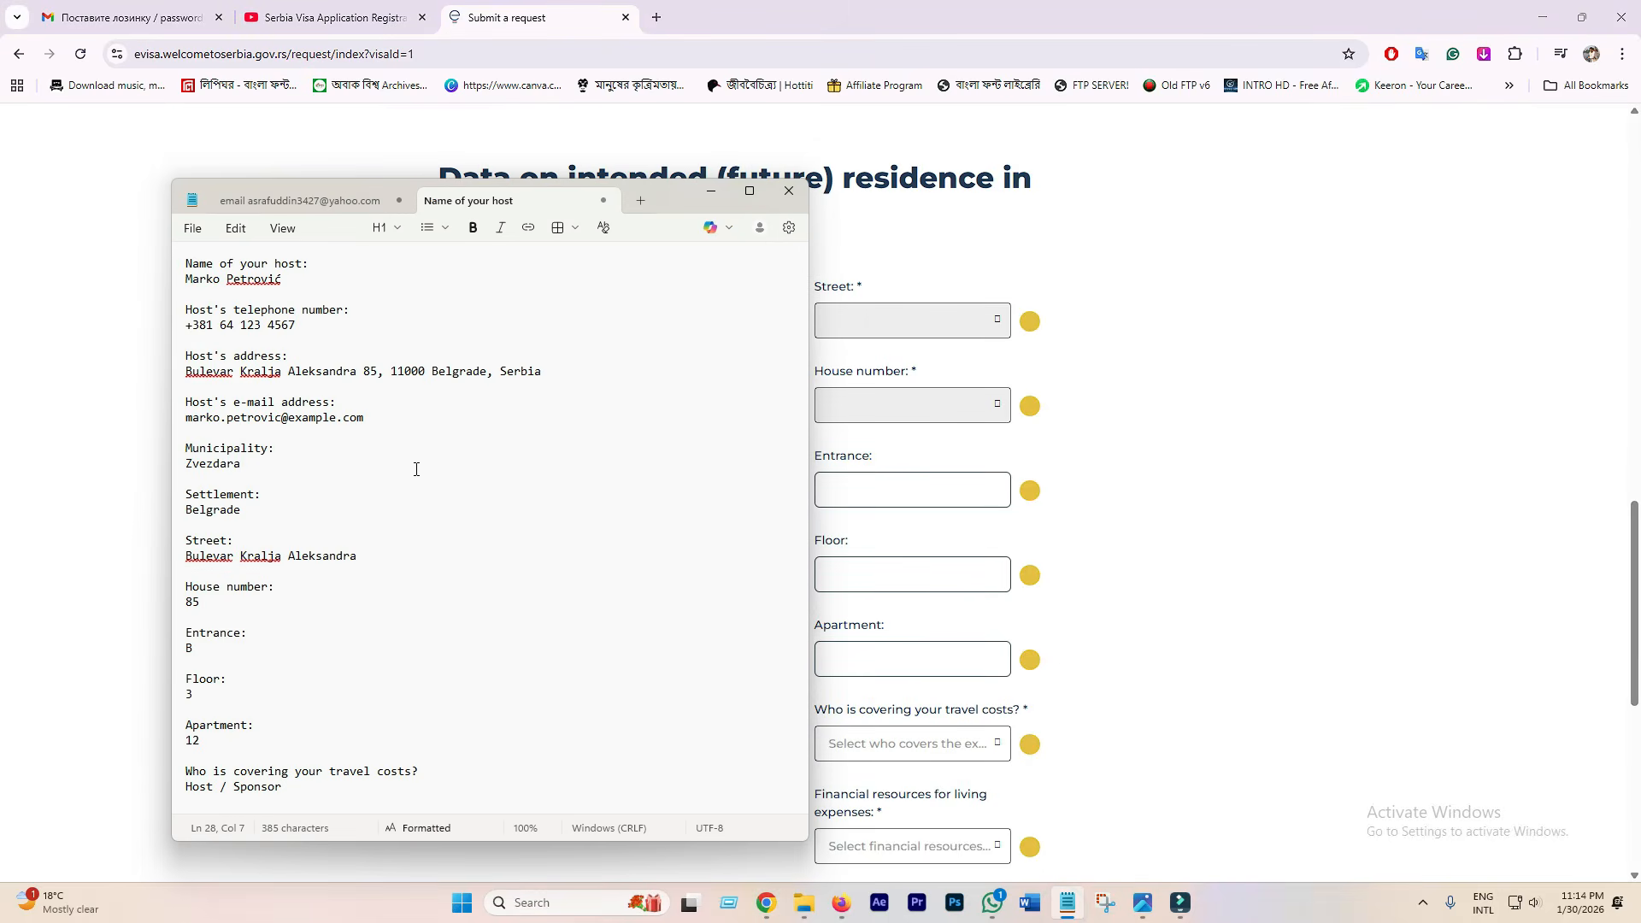
pyautogui.tripleClick(304, 280)
pyautogui.hotkey('ctrl', 'c')
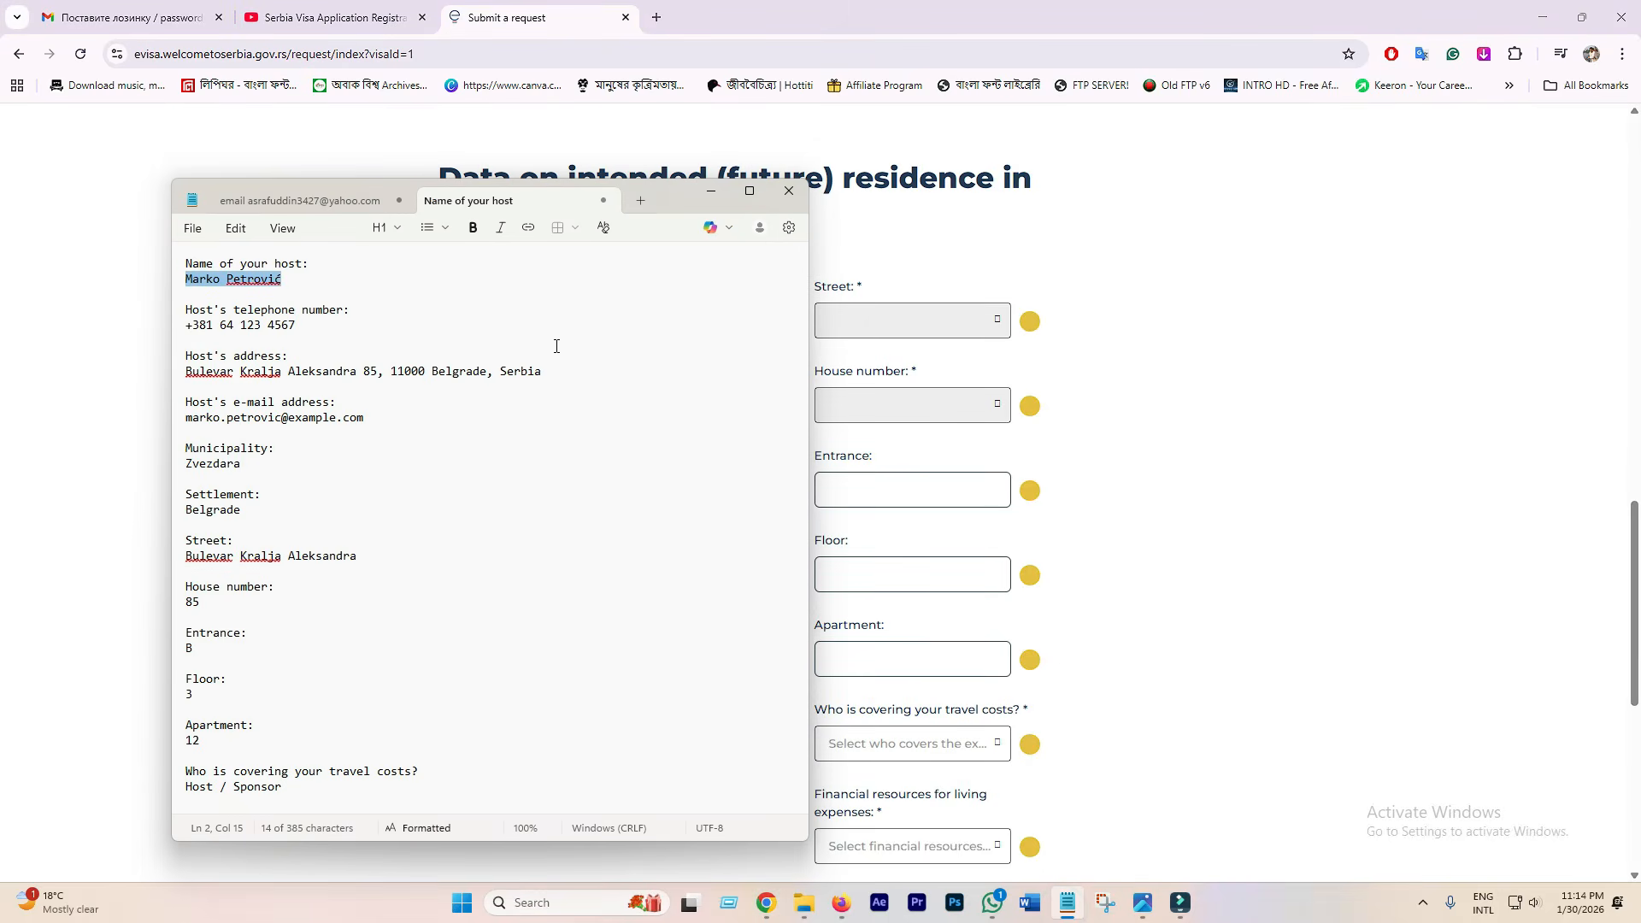
pyautogui.click(905, 358)
pyautogui.click(583, 322)
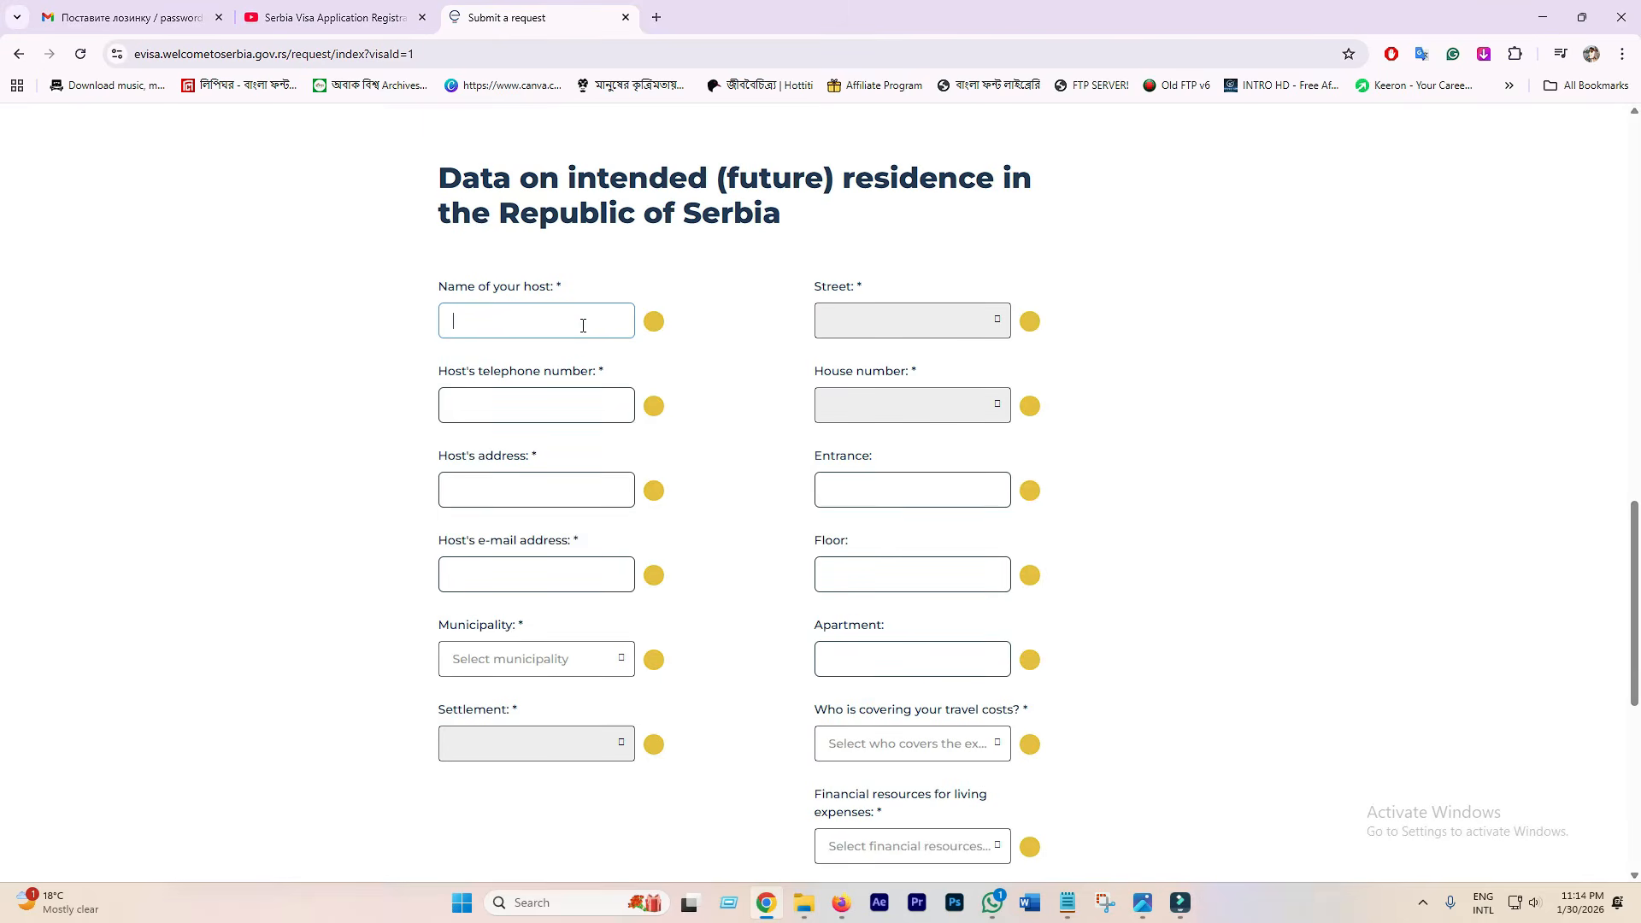
pyautogui.hotkey('ctrl', 'v')
pyautogui.click(464, 401)
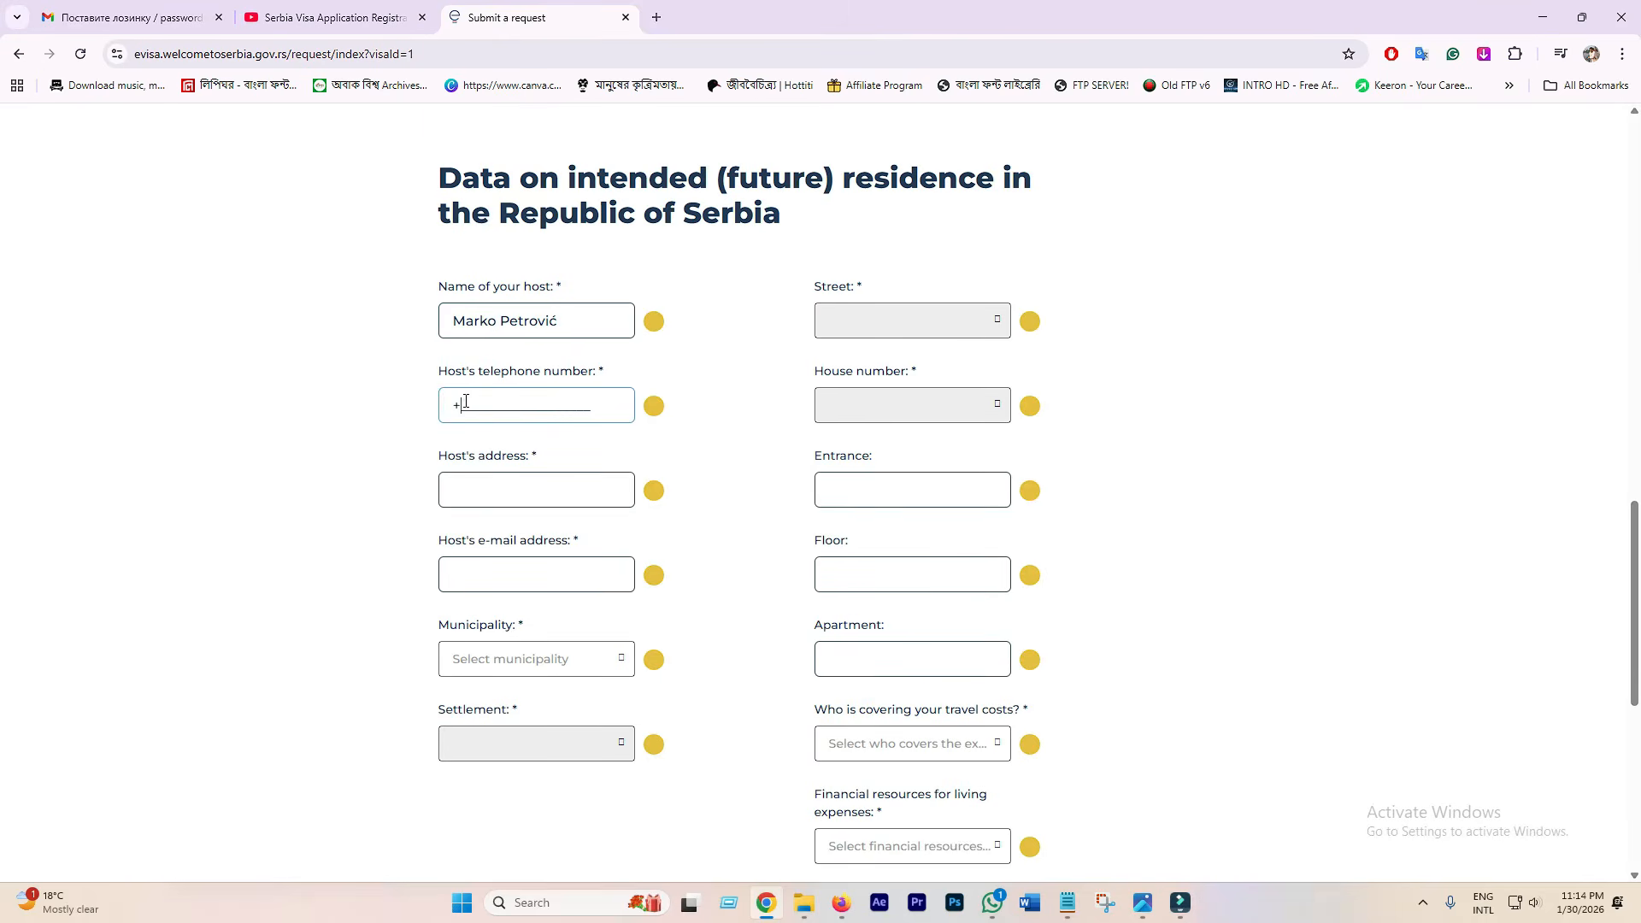
pyautogui.click(693, 401)
# Step: Copy the host's full address from the Notepad notes into the form's host address field
pyautogui.click(501, 481)
pyautogui.click(1069, 903)
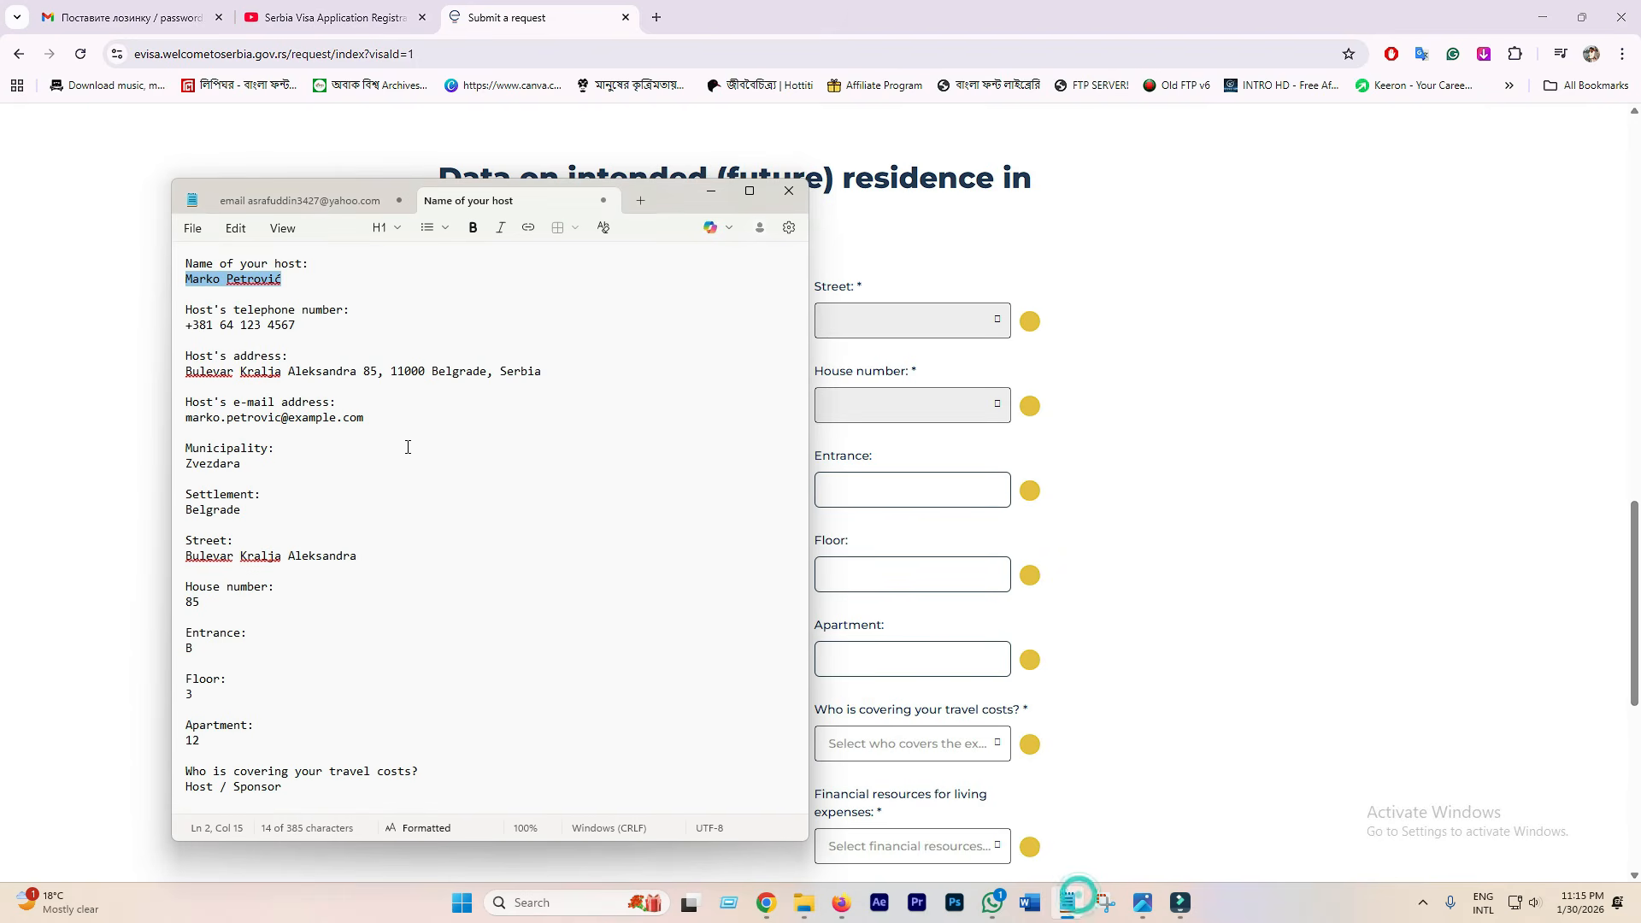
pyautogui.tripleClick(566, 375)
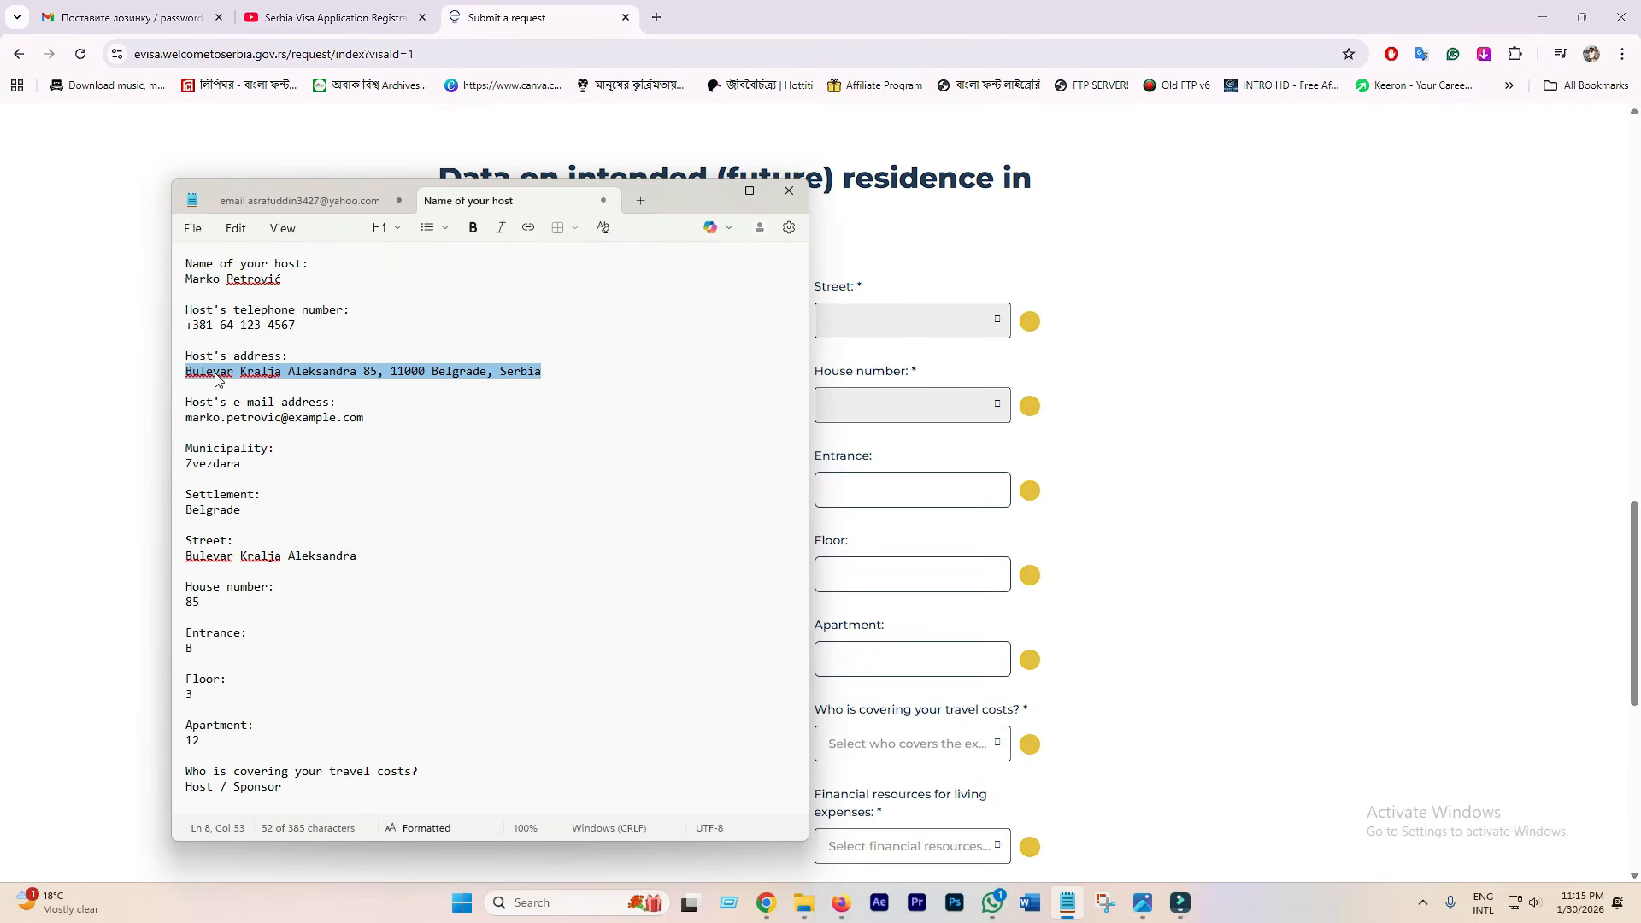
pyautogui.click(900, 368)
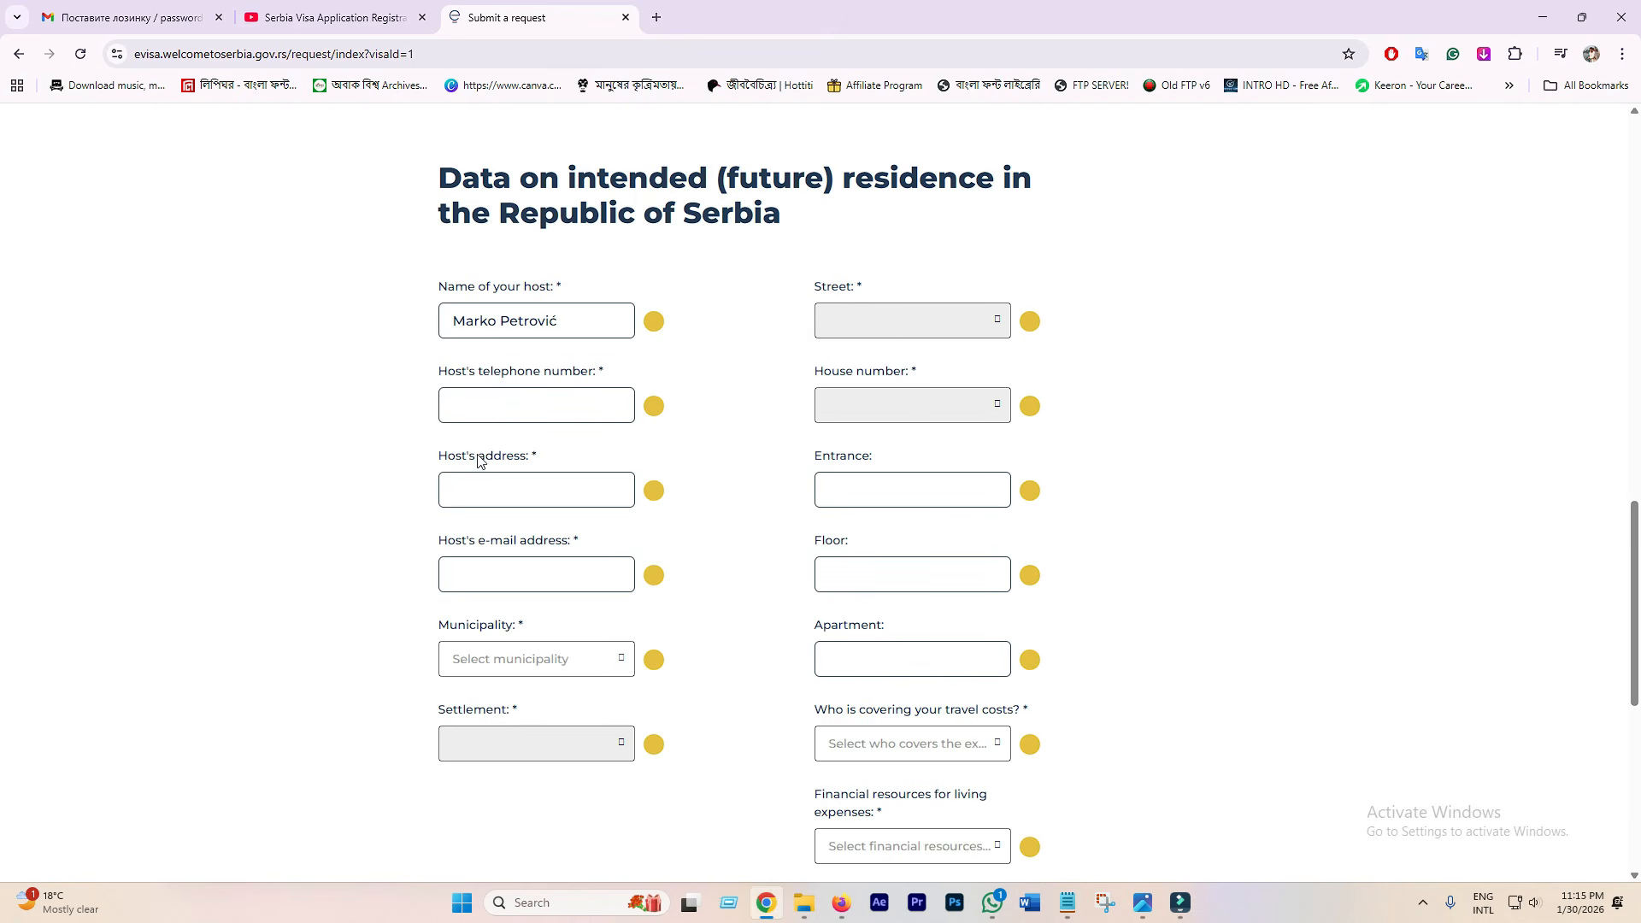
pyautogui.click(472, 482)
pyautogui.hotkey('ctrl', 'v')
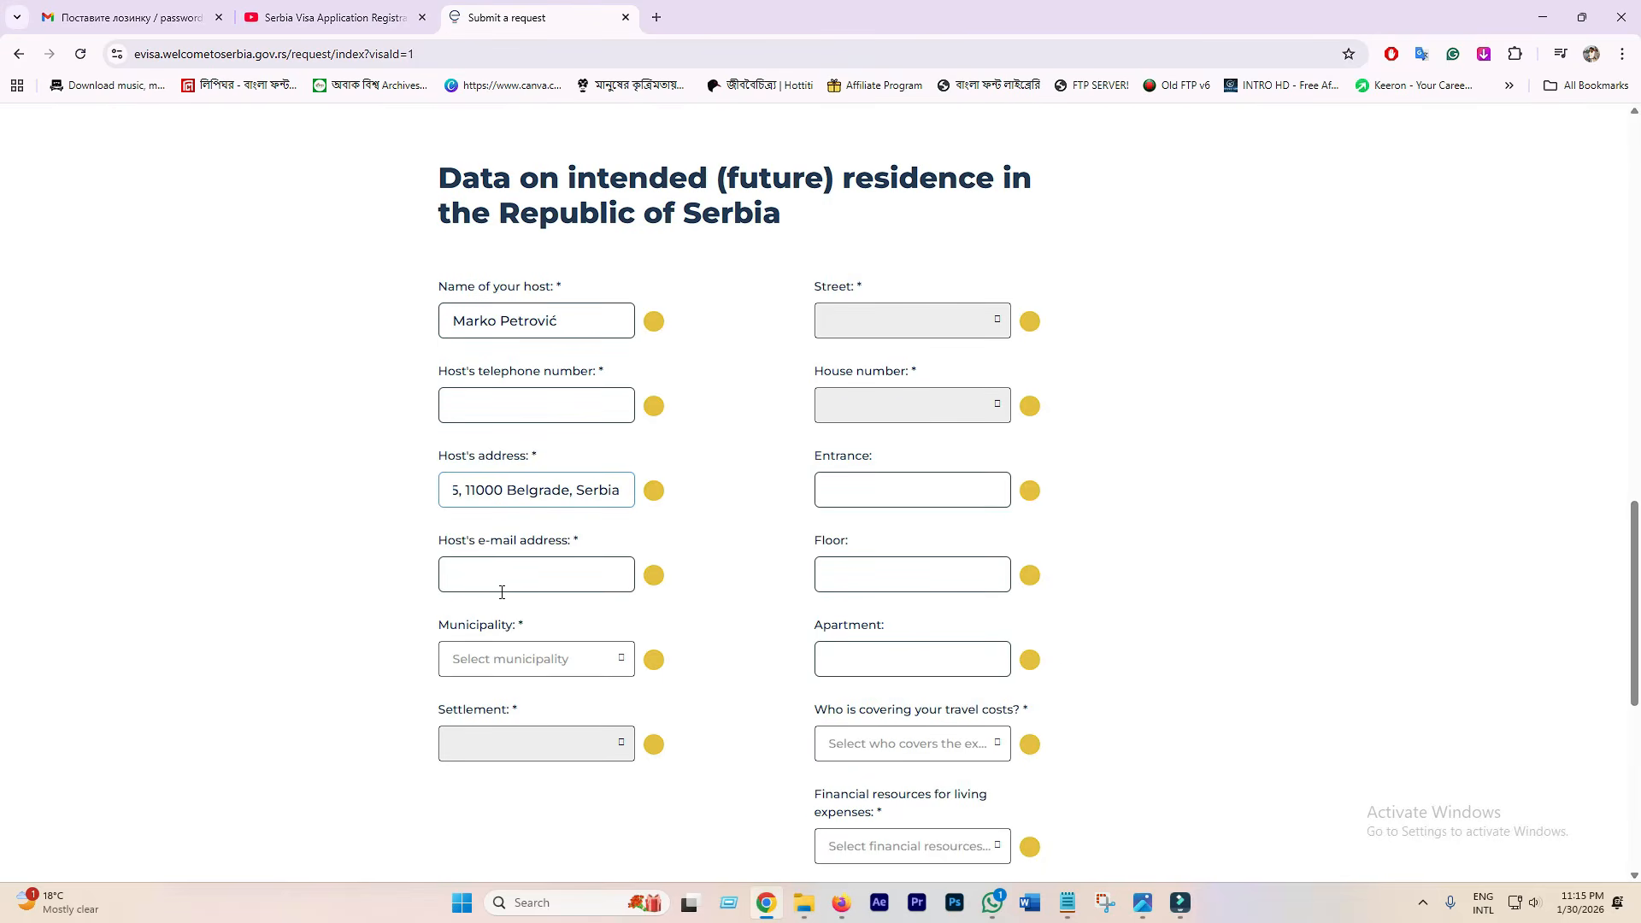
# Step: Copy the host's e-mail address from the Notepad notes into the form's host e-mail field
pyautogui.click(485, 589)
pyautogui.click(1068, 902)
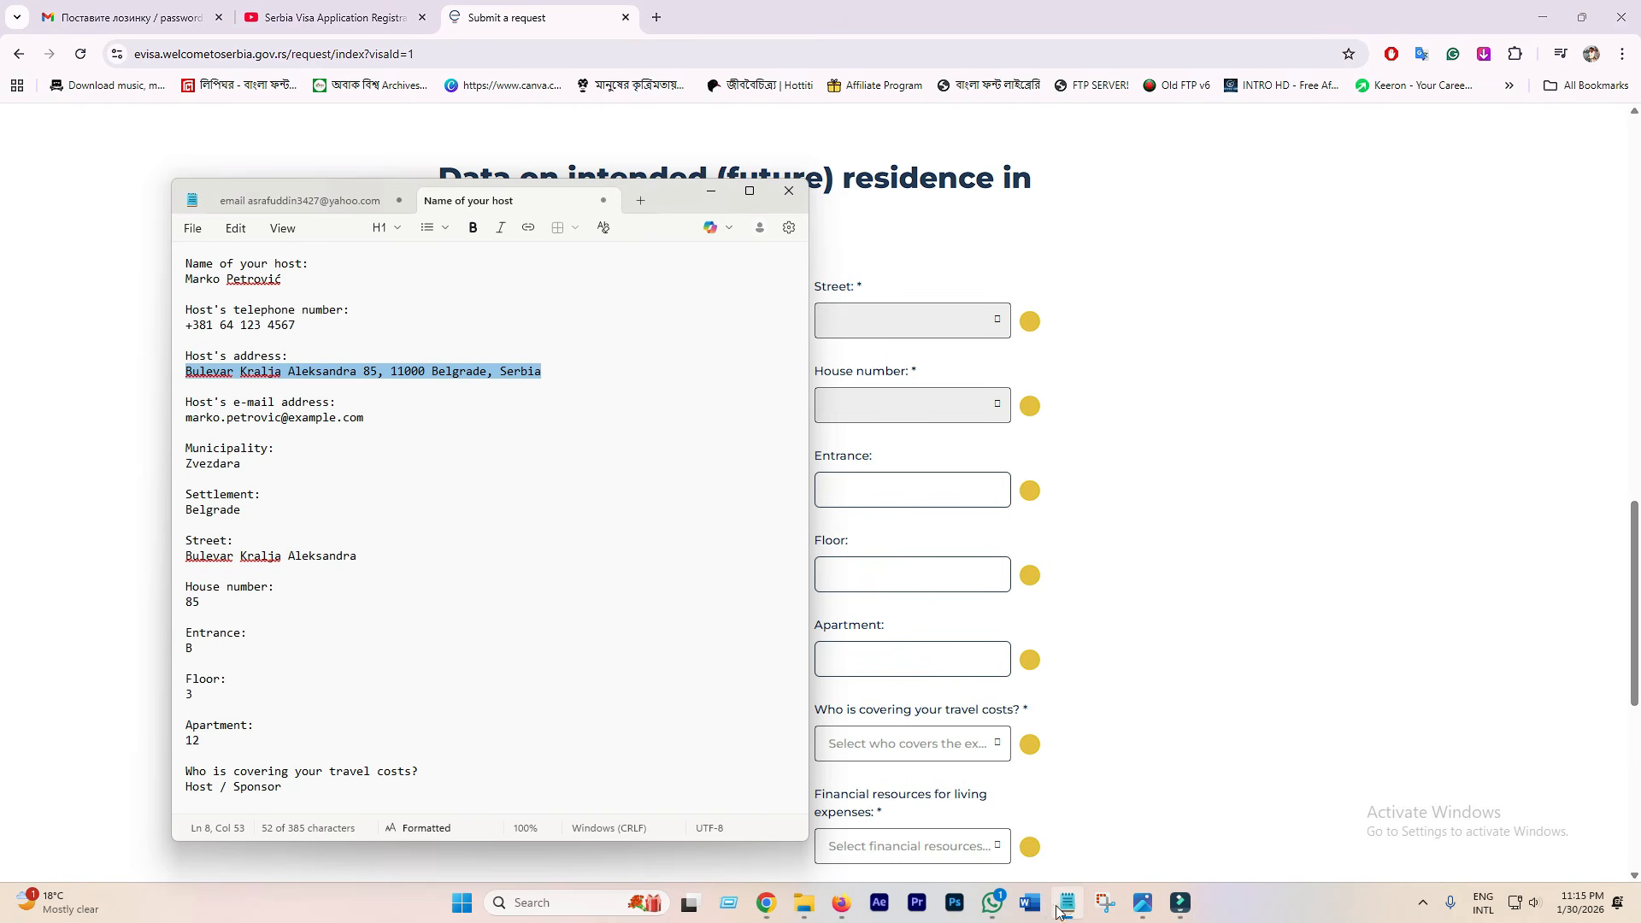
pyautogui.click(366, 418)
pyautogui.moveTo(381, 419); pyautogui.dragTo(178, 423)
pyautogui.hotkey('ctrl', 'c')
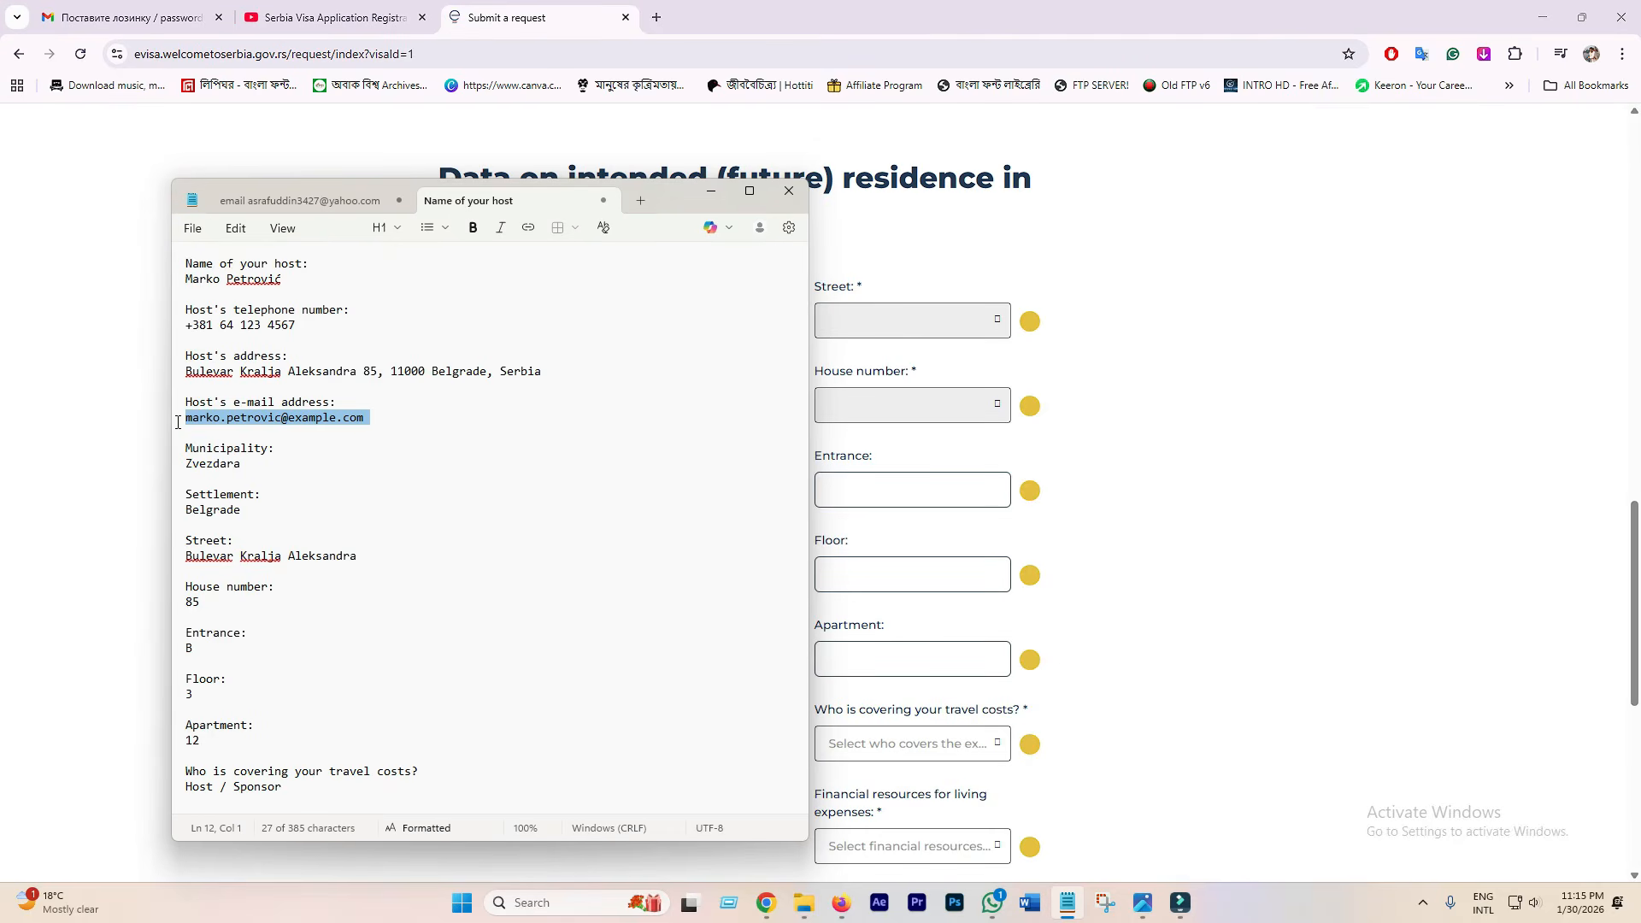
pyautogui.click(947, 542)
pyautogui.click(536, 561)
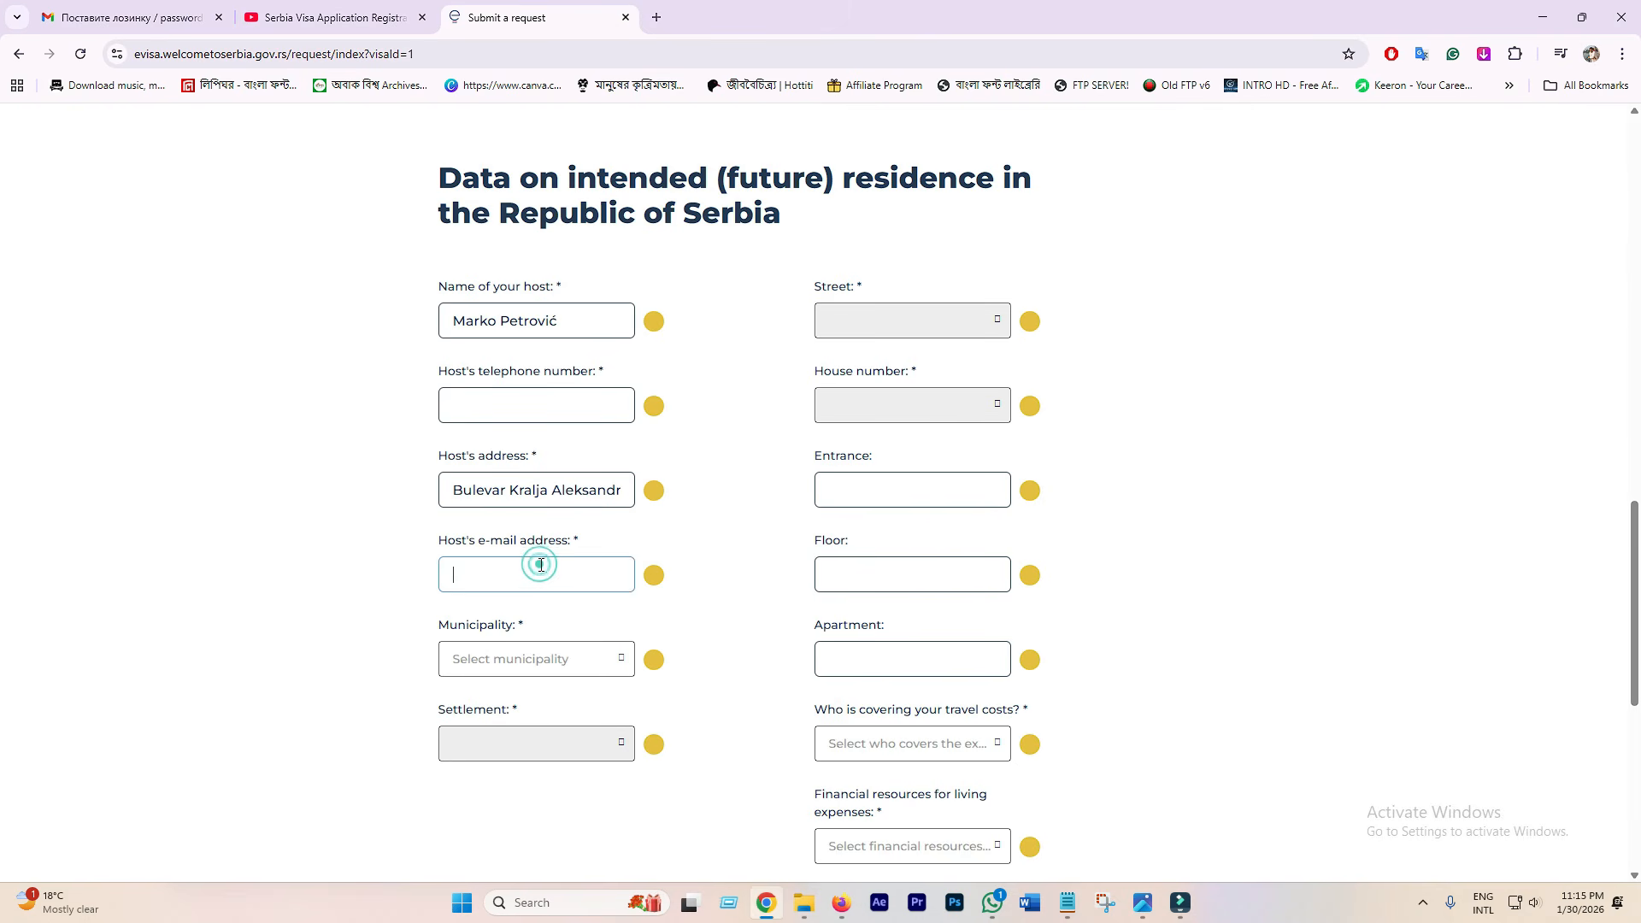
pyautogui.hotkey('ctrl', 'v')
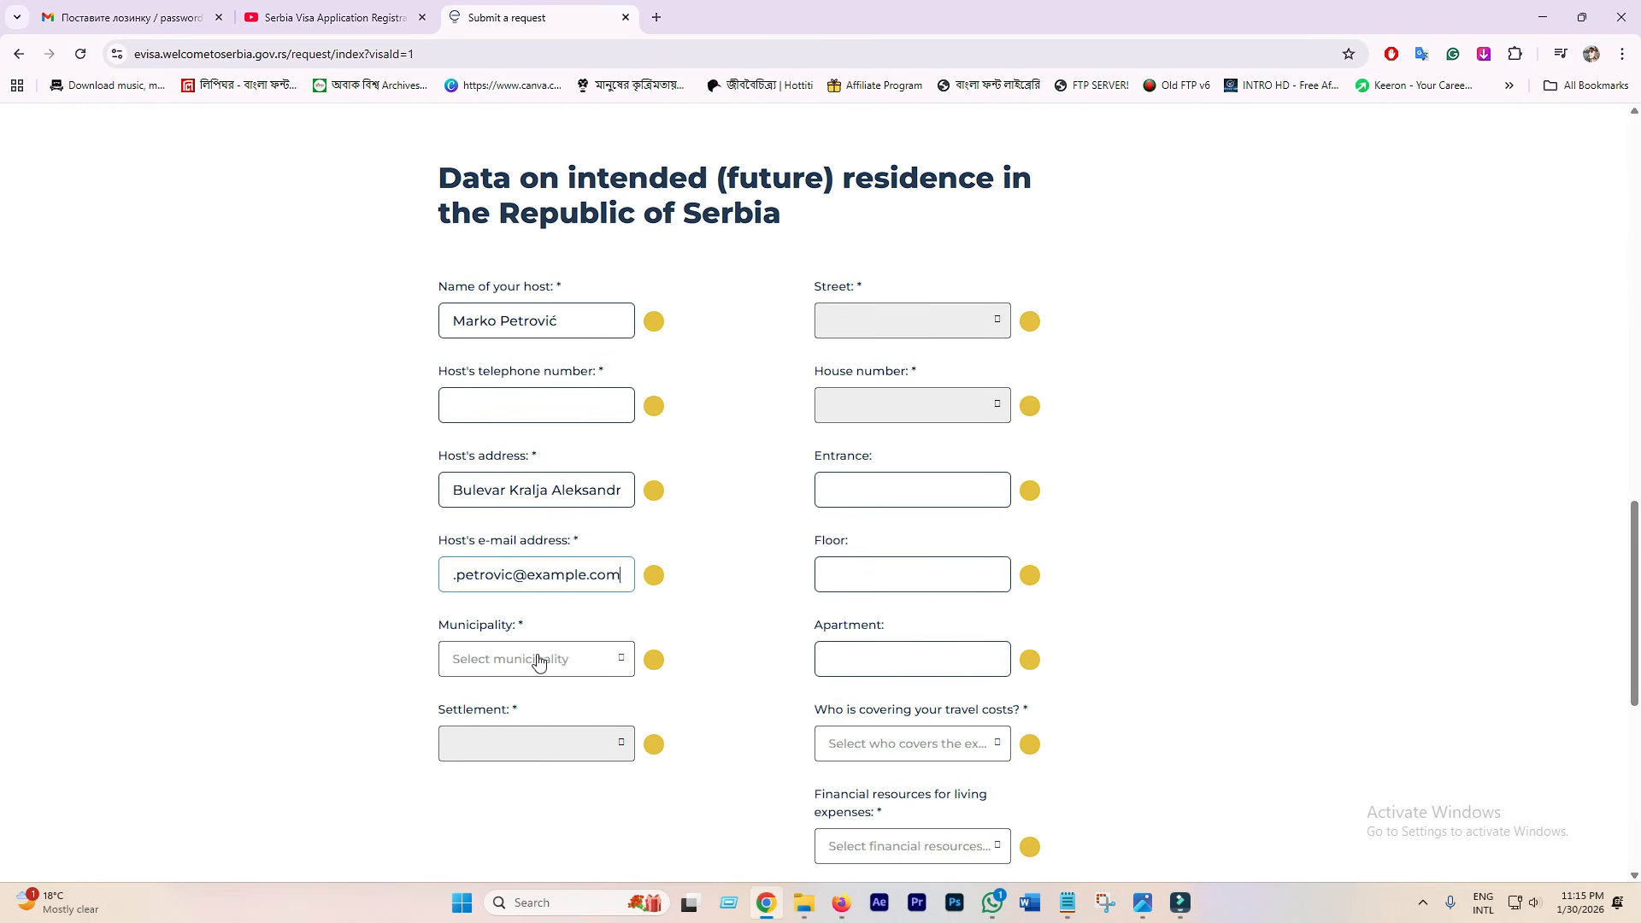
pyautogui.click(689, 639)
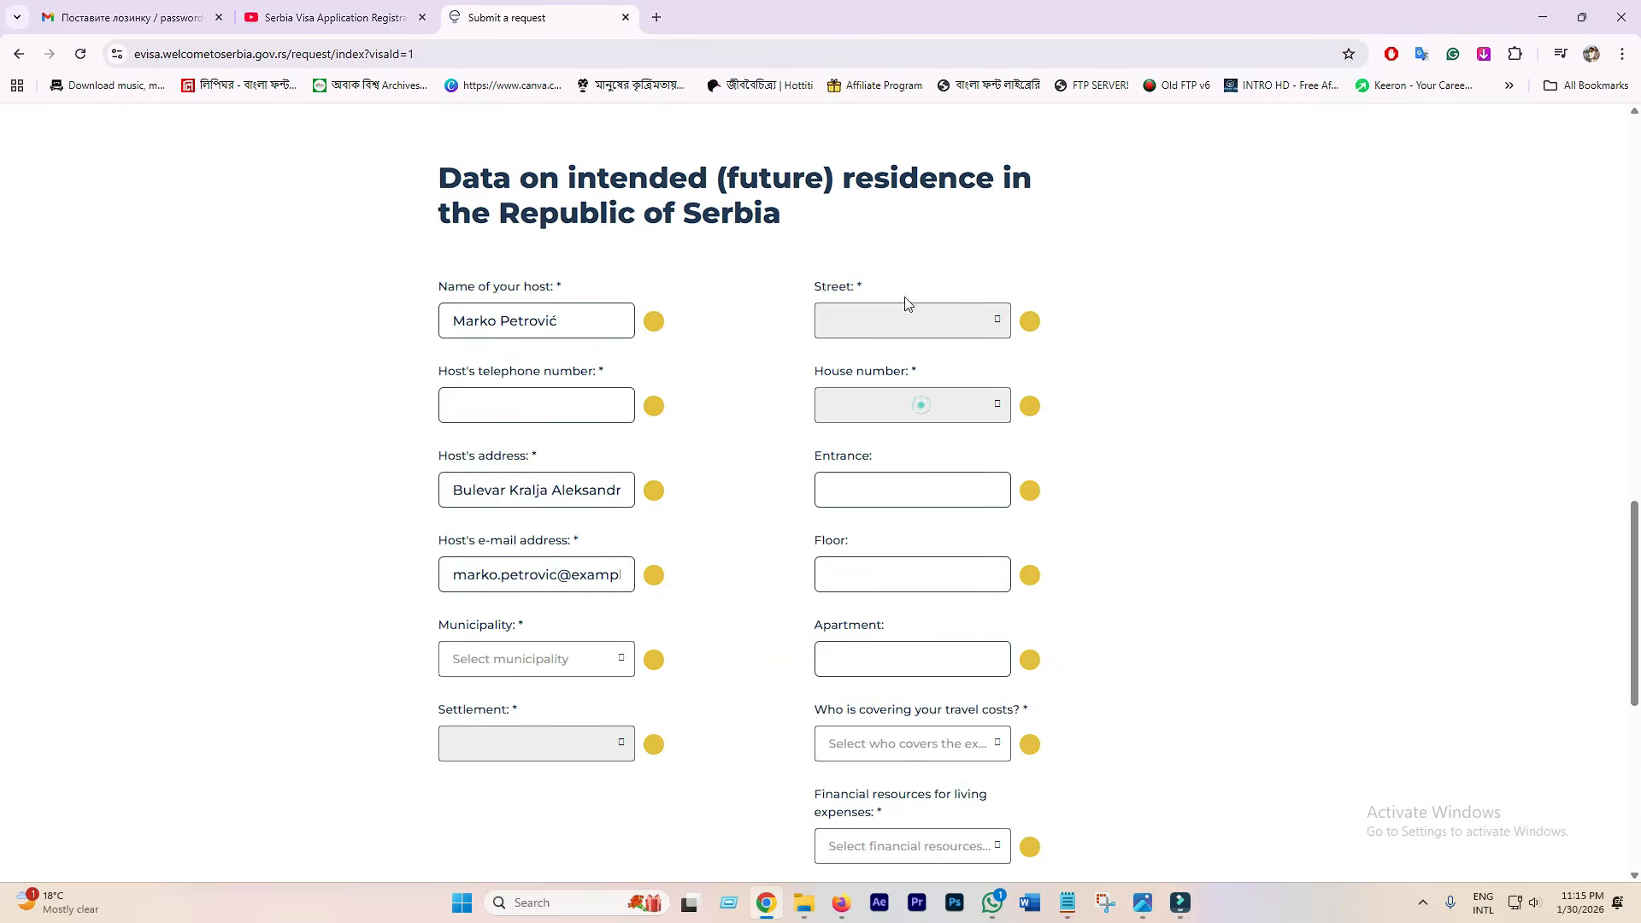
pyautogui.click(910, 403)
pyautogui.click(554, 659)
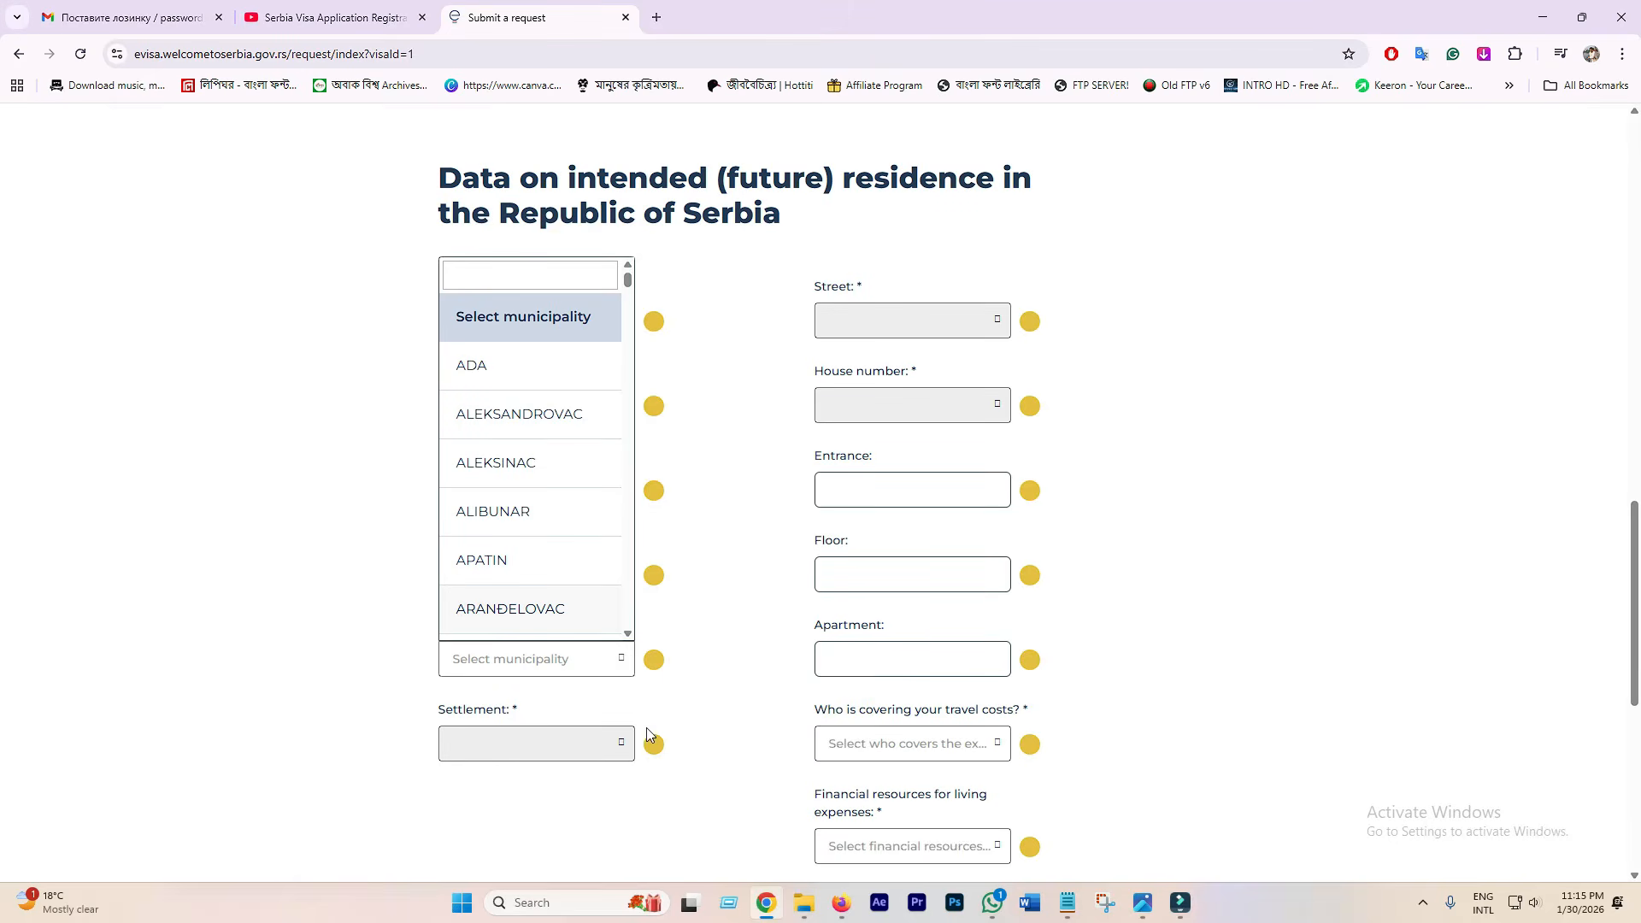
pyautogui.click(770, 644)
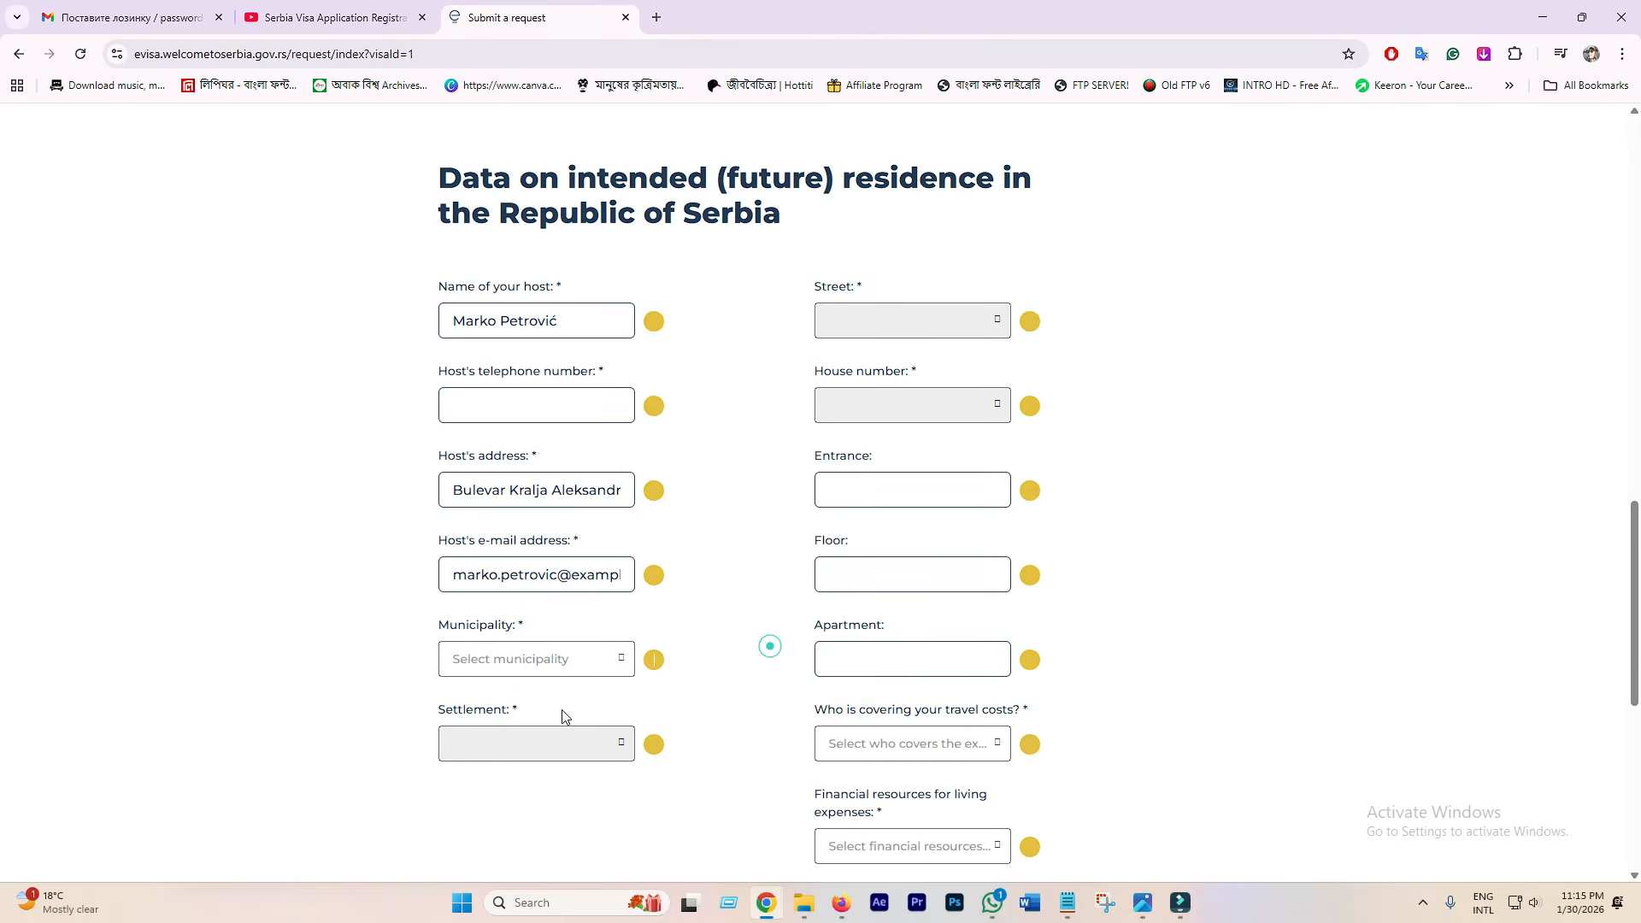
# Step: Copy the municipality Zvezdara from the Notepad notes, search for it in the form's municipality list and select ZVEZDARA
pyautogui.click(1067, 902)
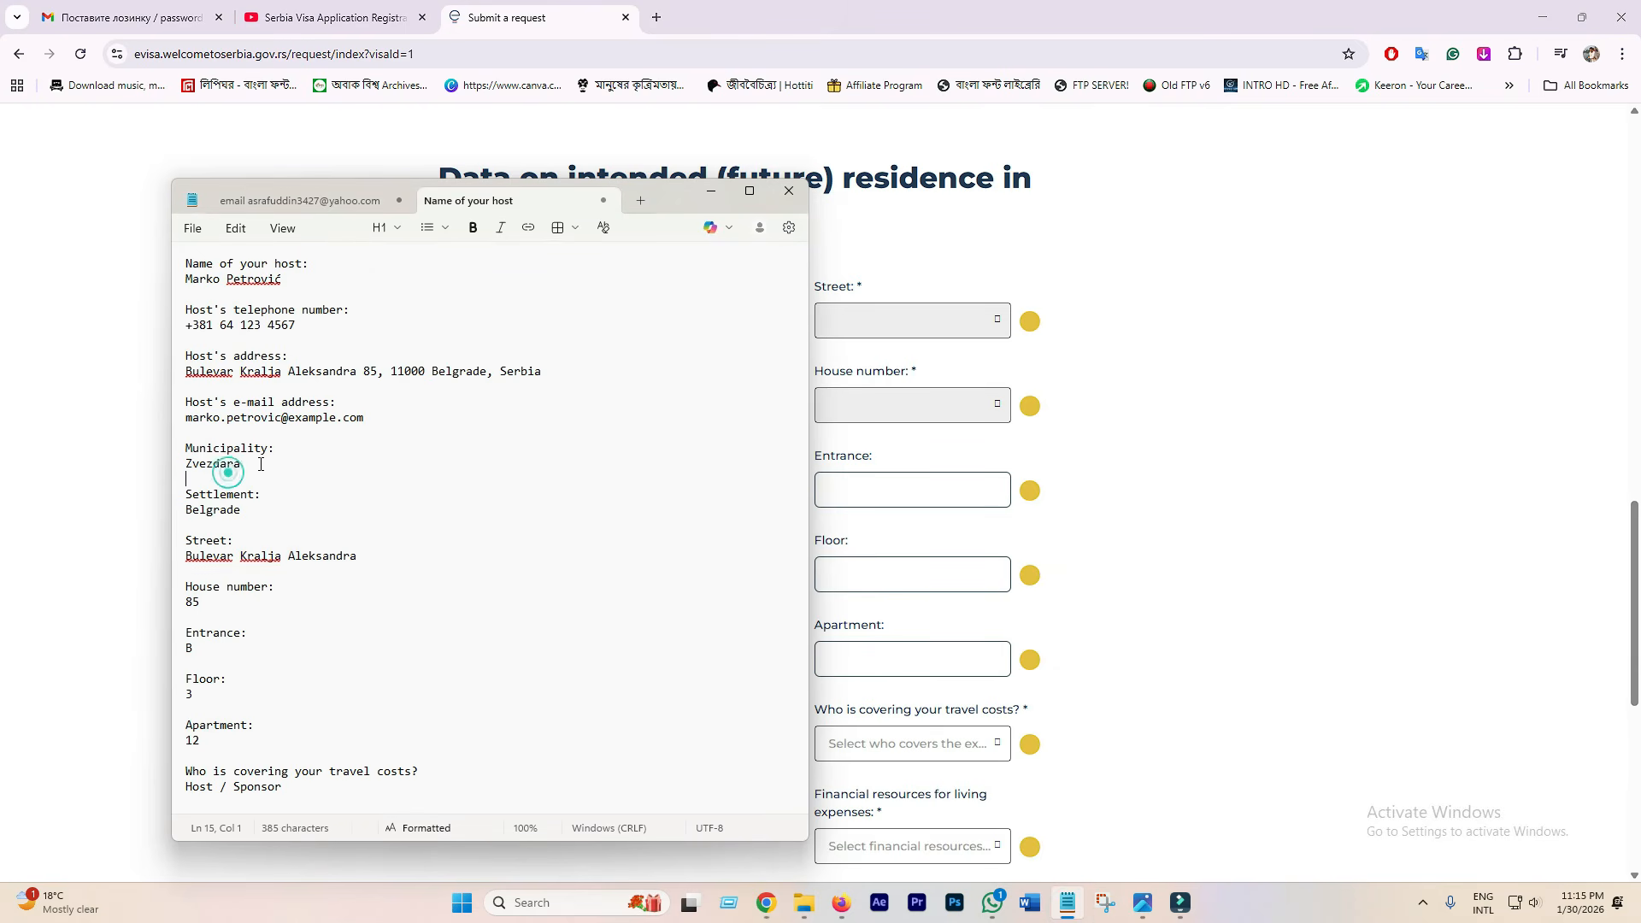
pyautogui.doubleClick(227, 463)
pyautogui.hotkey('ctrl', 'c')
pyautogui.click(897, 502)
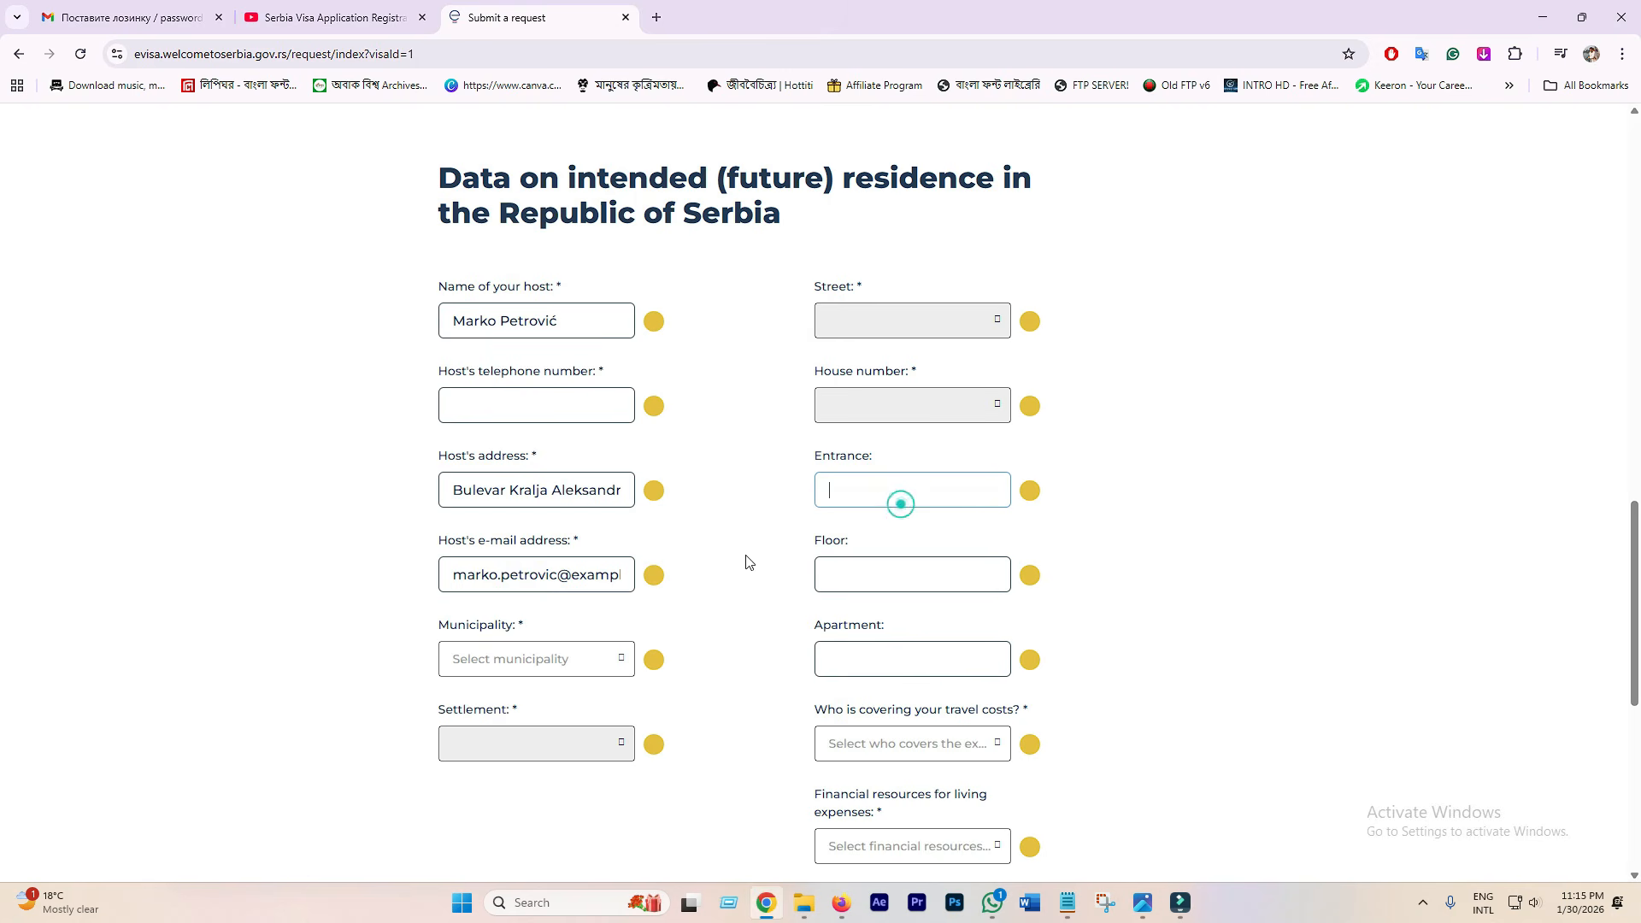
pyautogui.click(509, 659)
pyautogui.click(475, 284)
pyautogui.hotkey('ctrl', 'v')
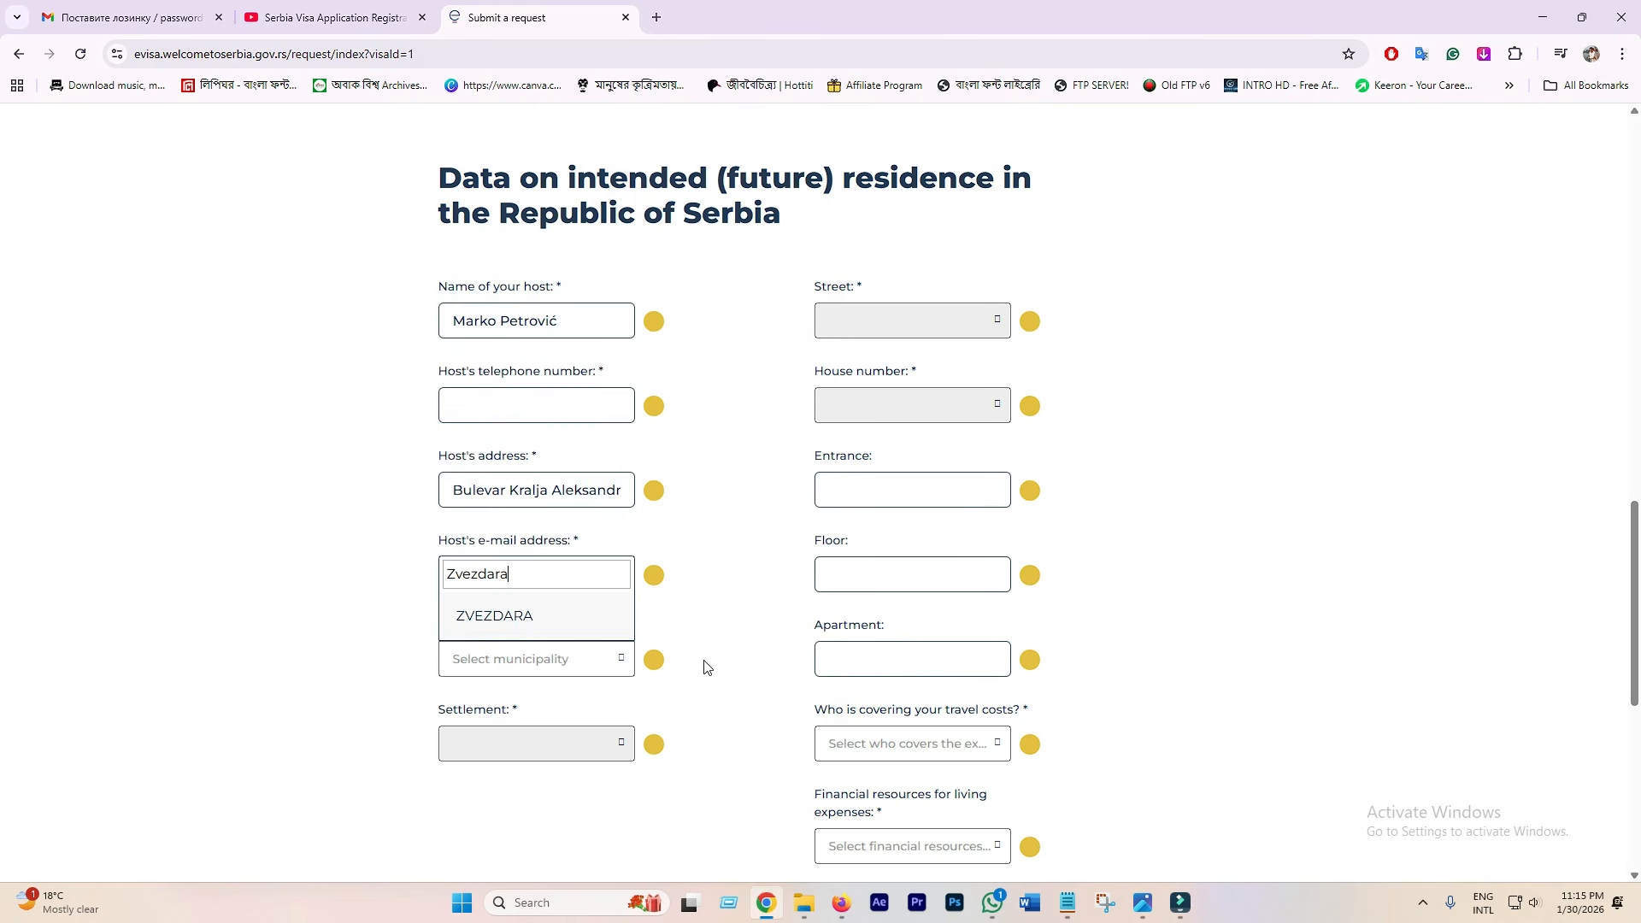
pyautogui.click(513, 617)
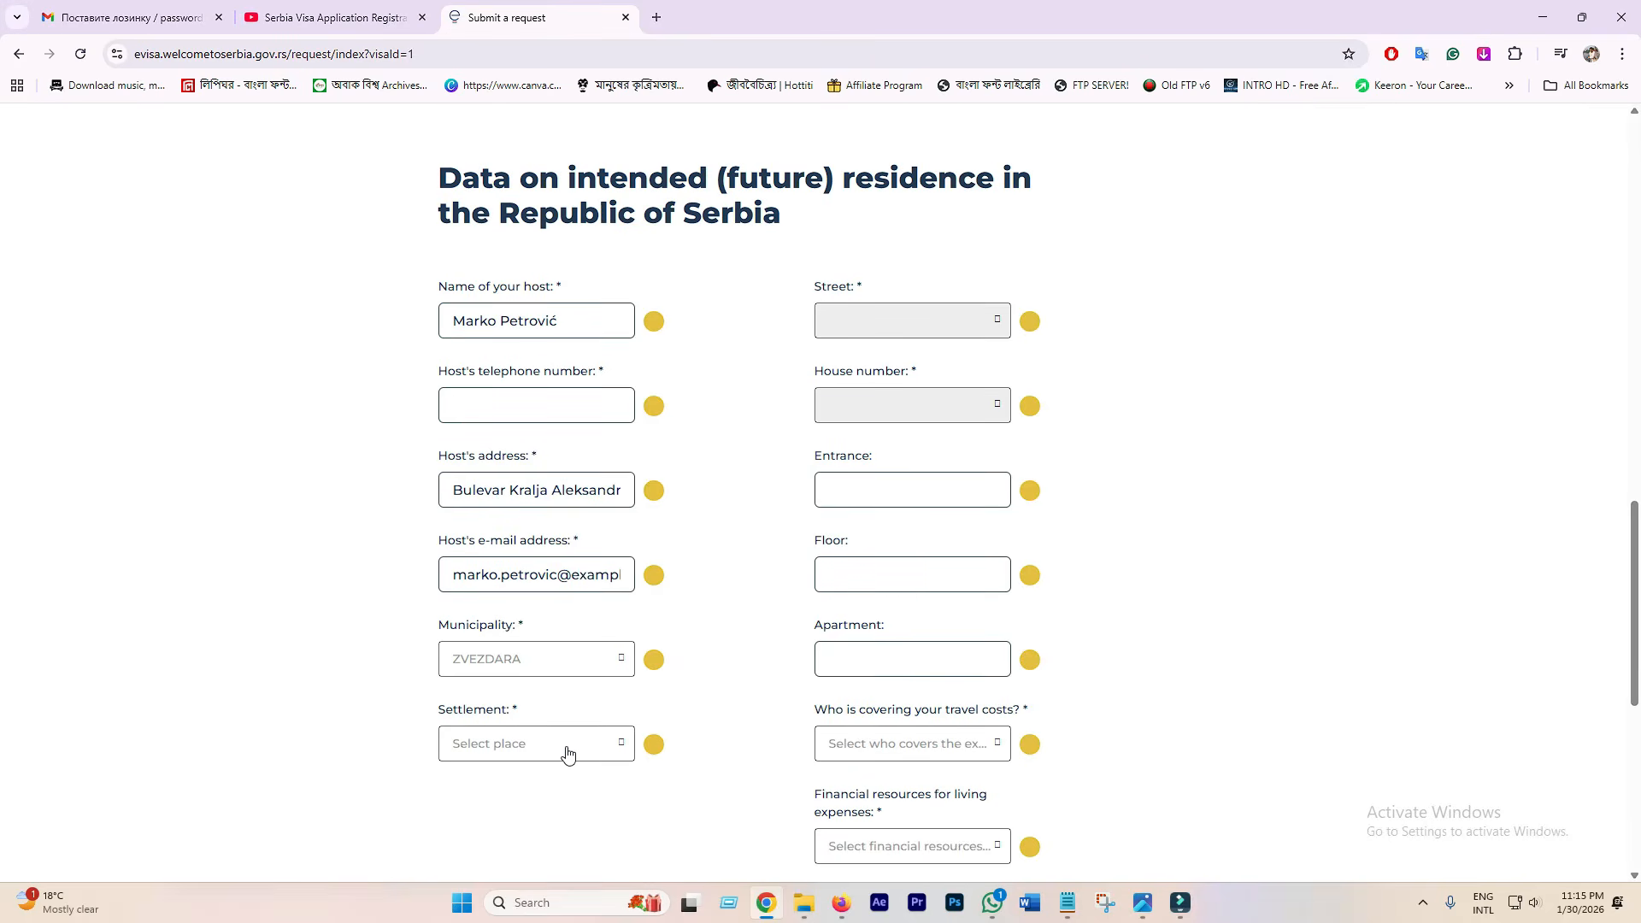
# Step: Set the settlement to BEOGRAD and choose the street and house number of the intended residence
pyautogui.click(499, 757)
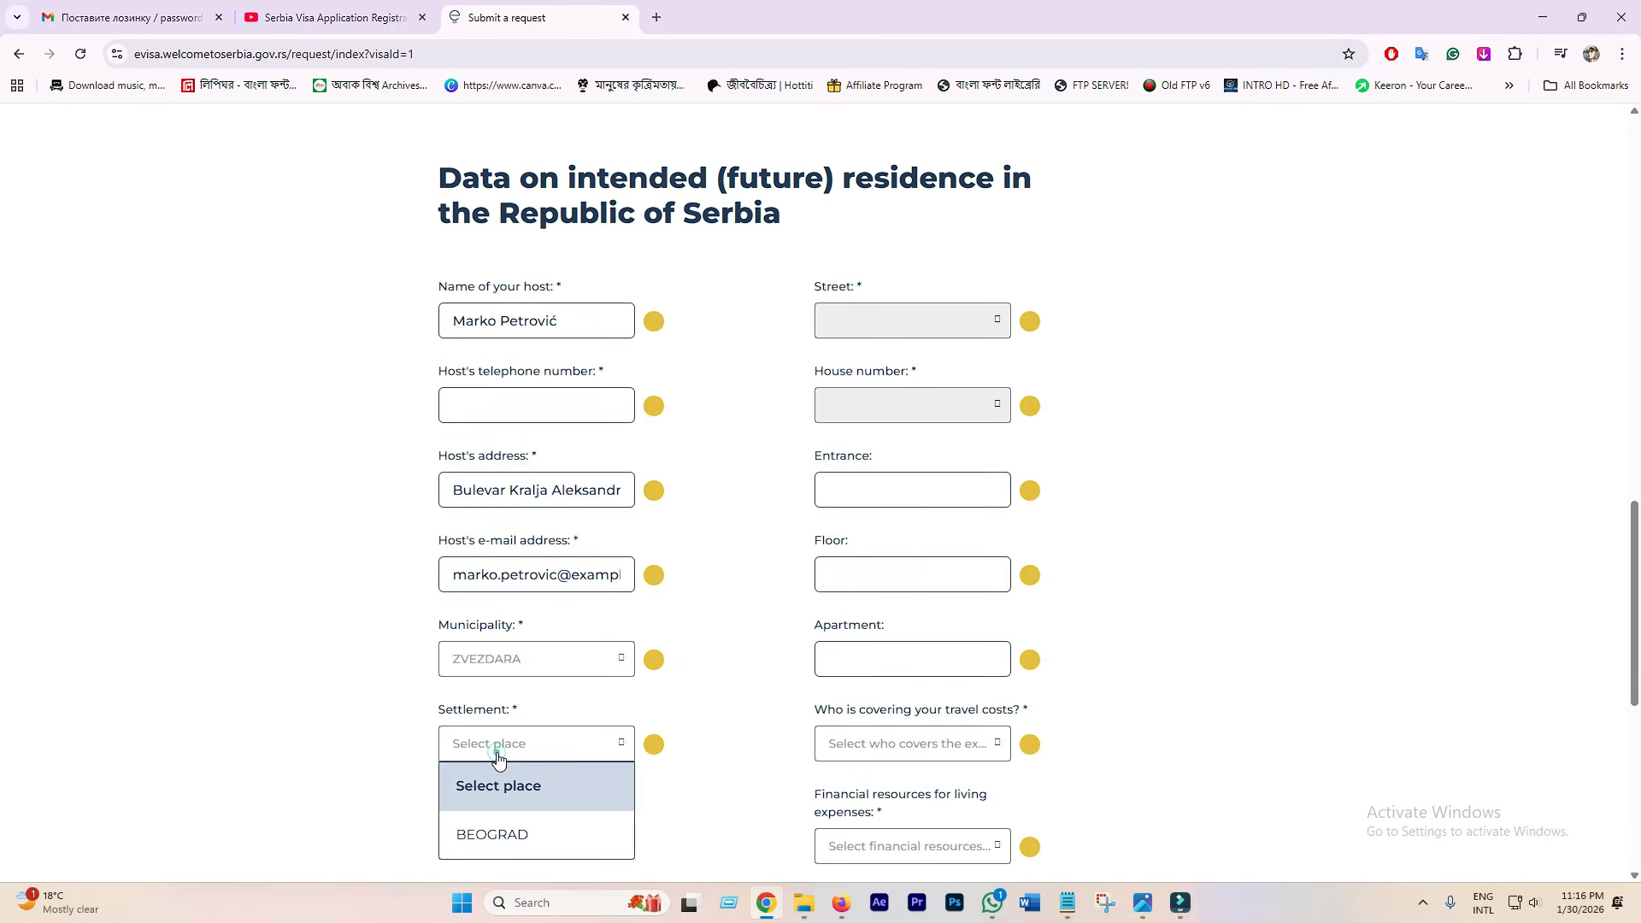
pyautogui.click(489, 836)
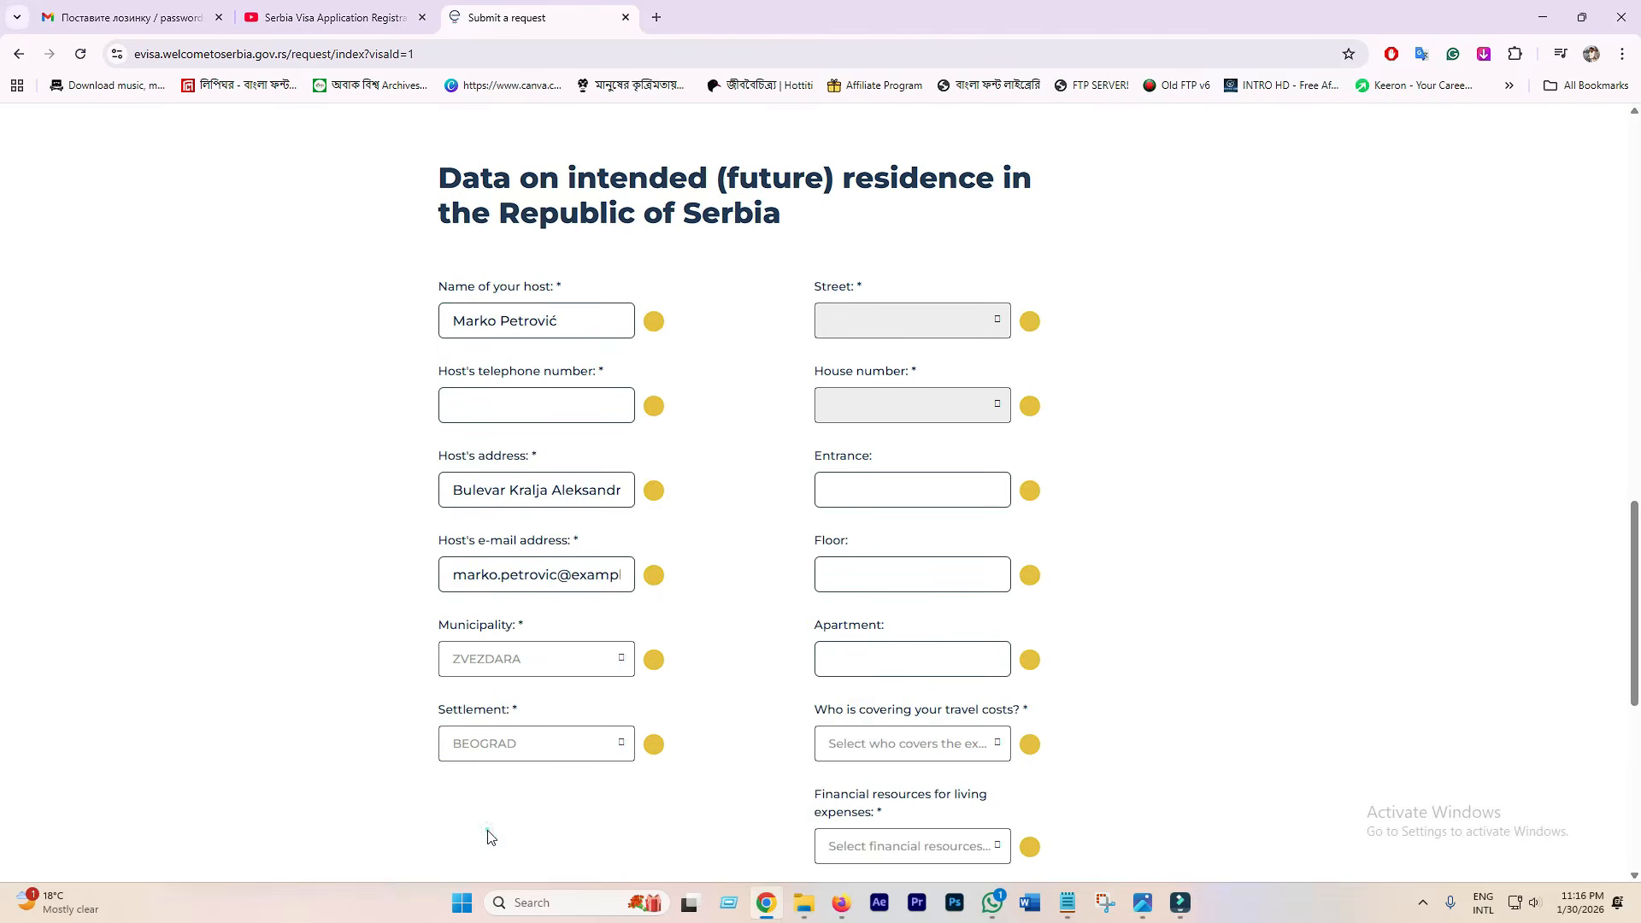
pyautogui.click(908, 327)
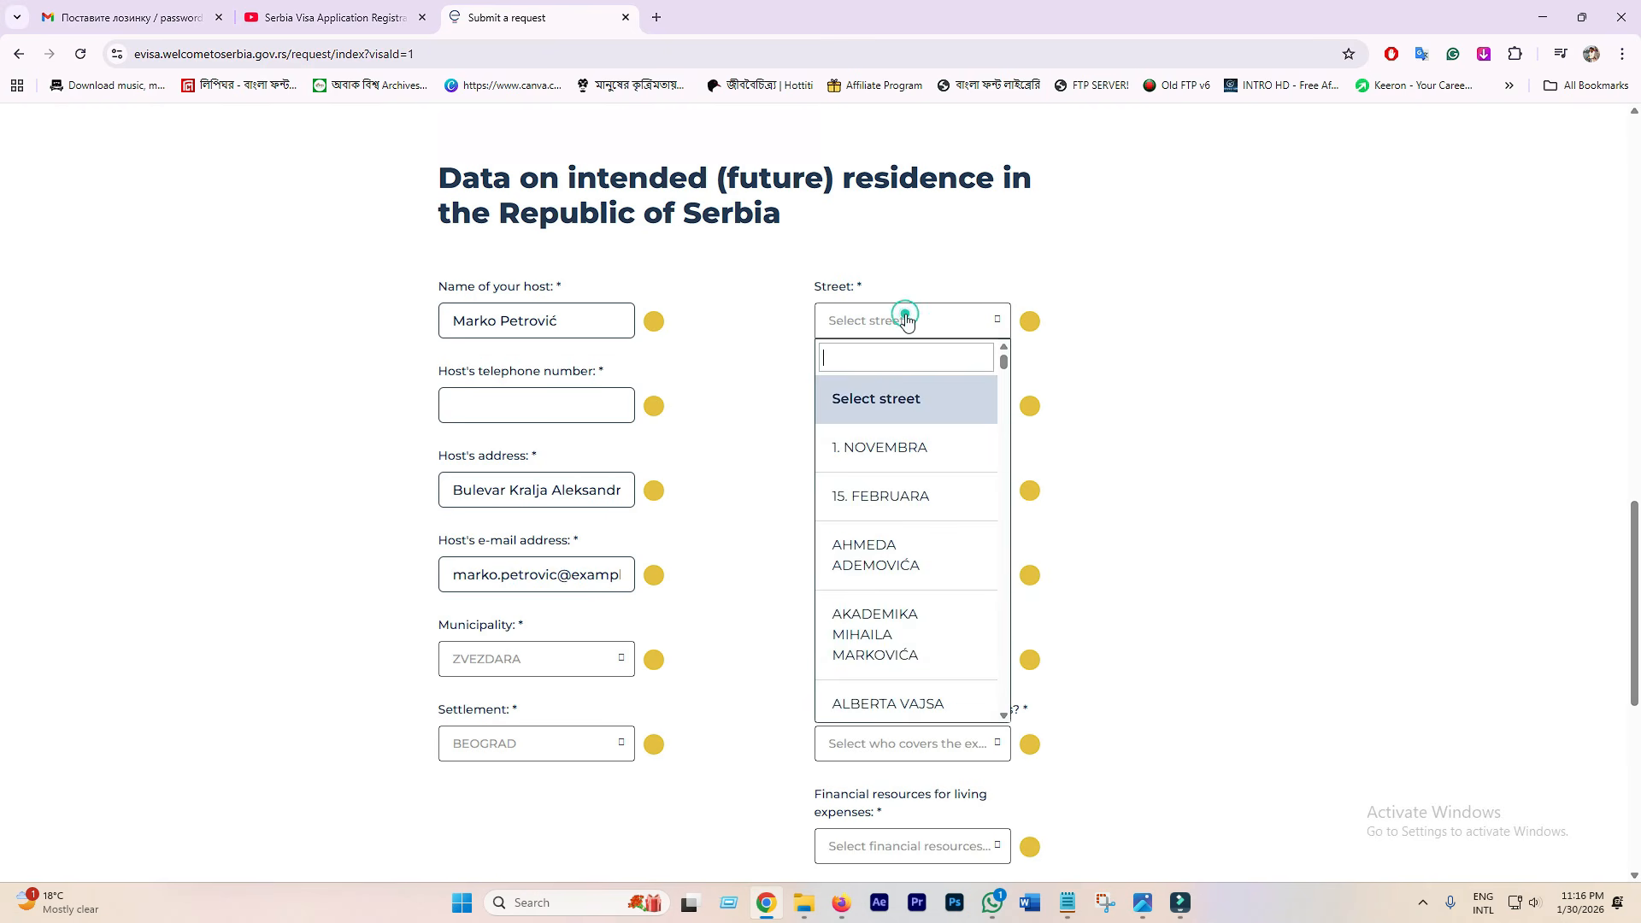
pyautogui.click(889, 495)
pyautogui.click(899, 402)
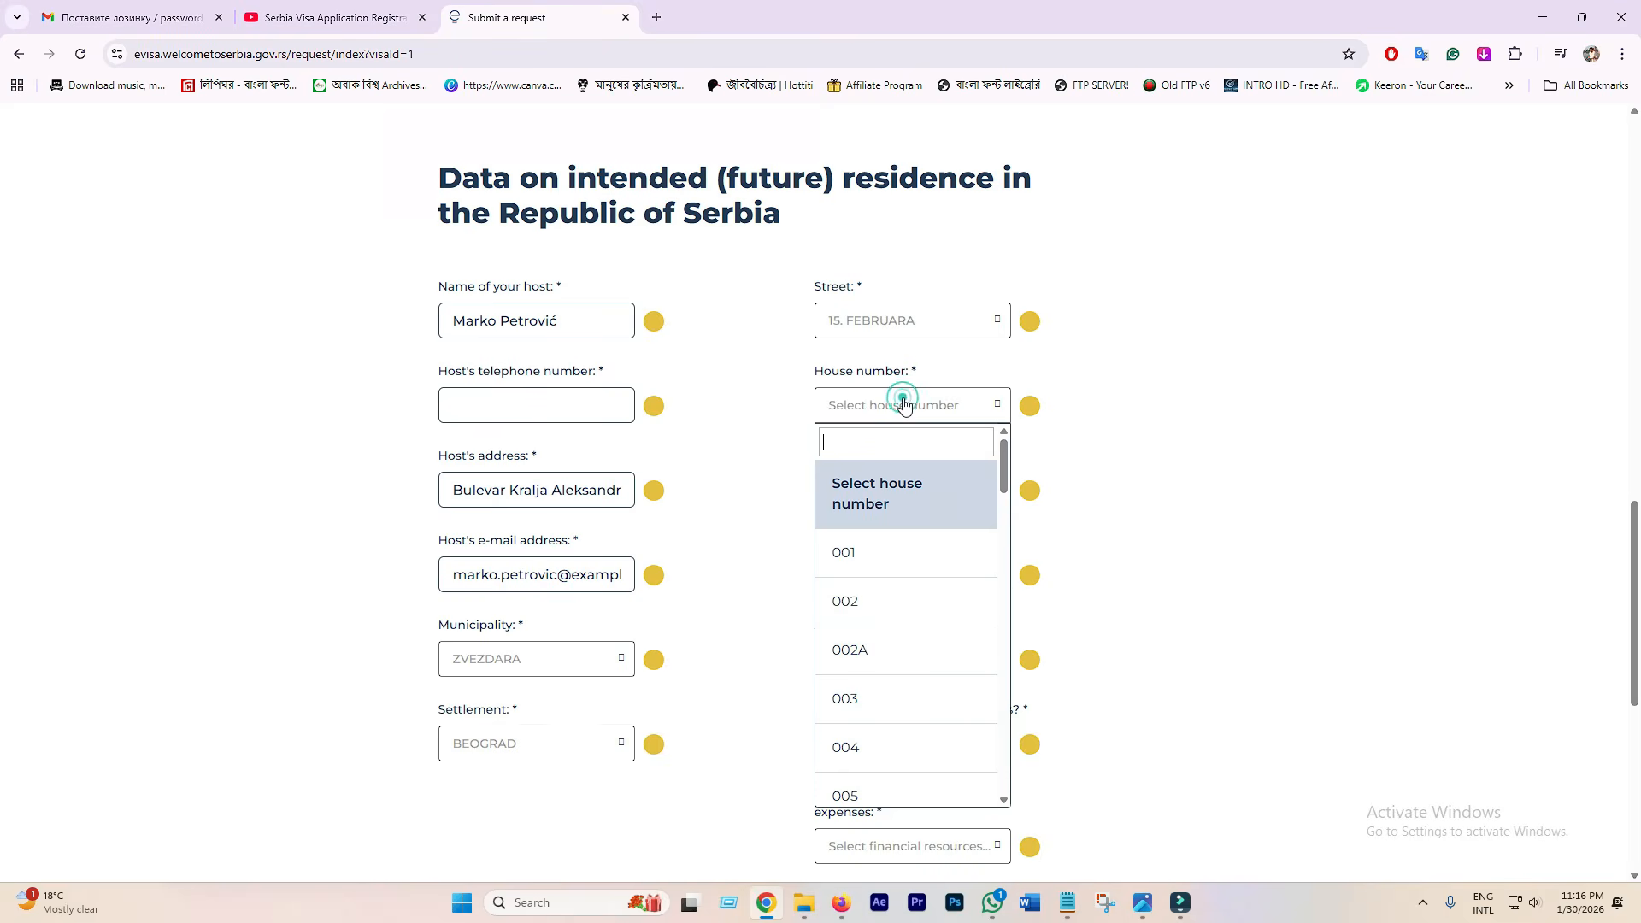
pyautogui.click(869, 600)
pyautogui.click(876, 496)
pyautogui.click(890, 573)
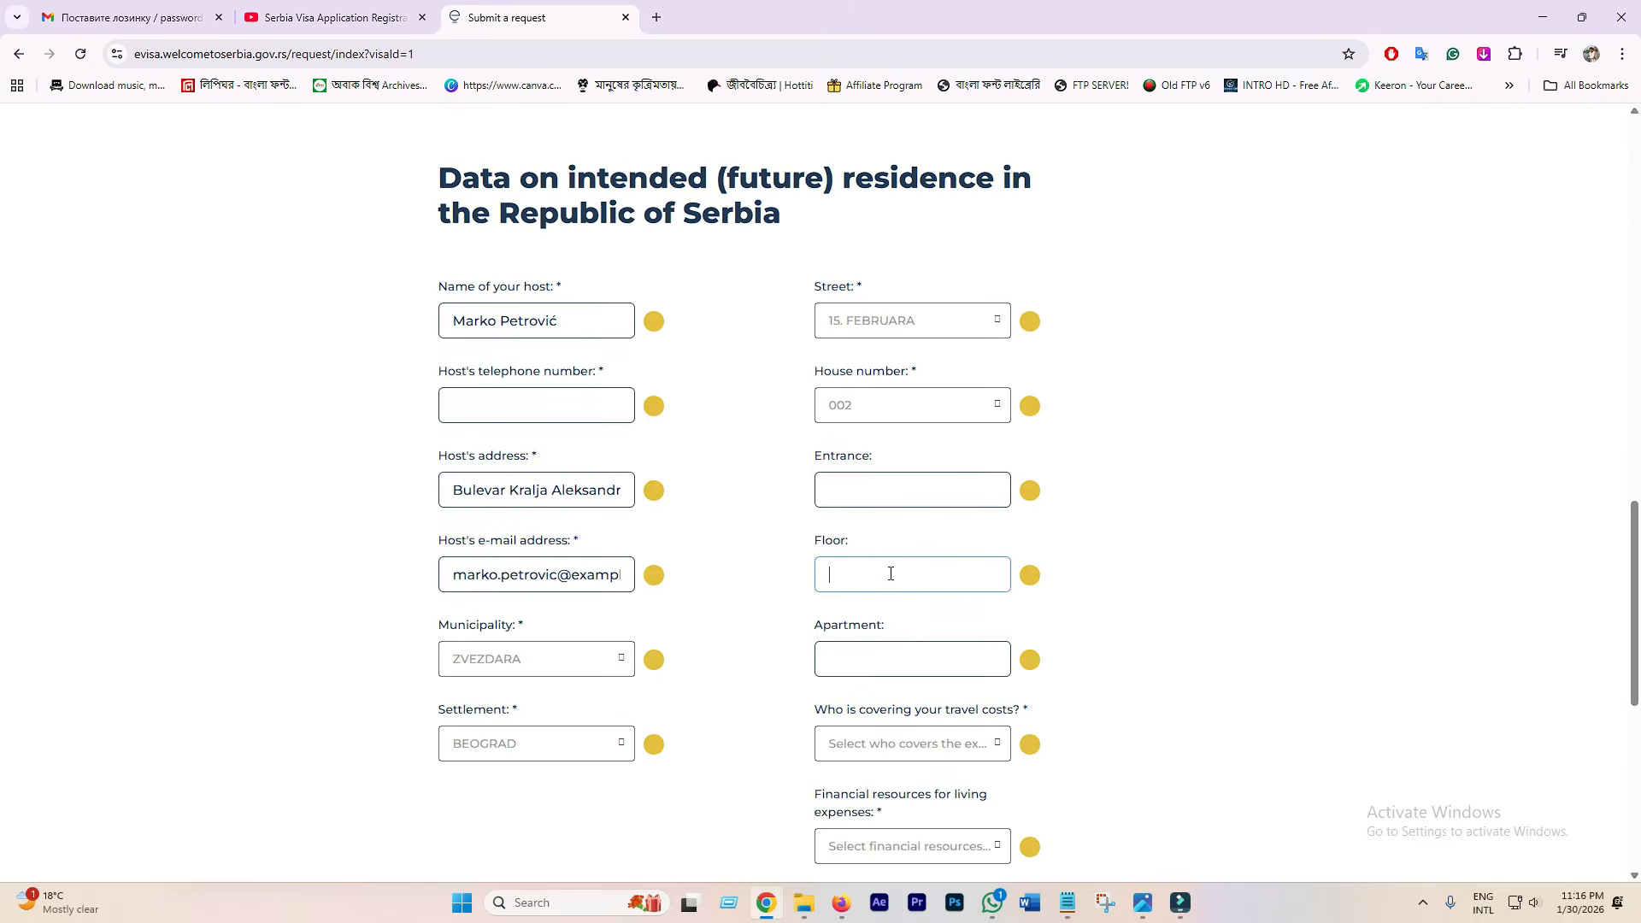
pyautogui.click(890, 656)
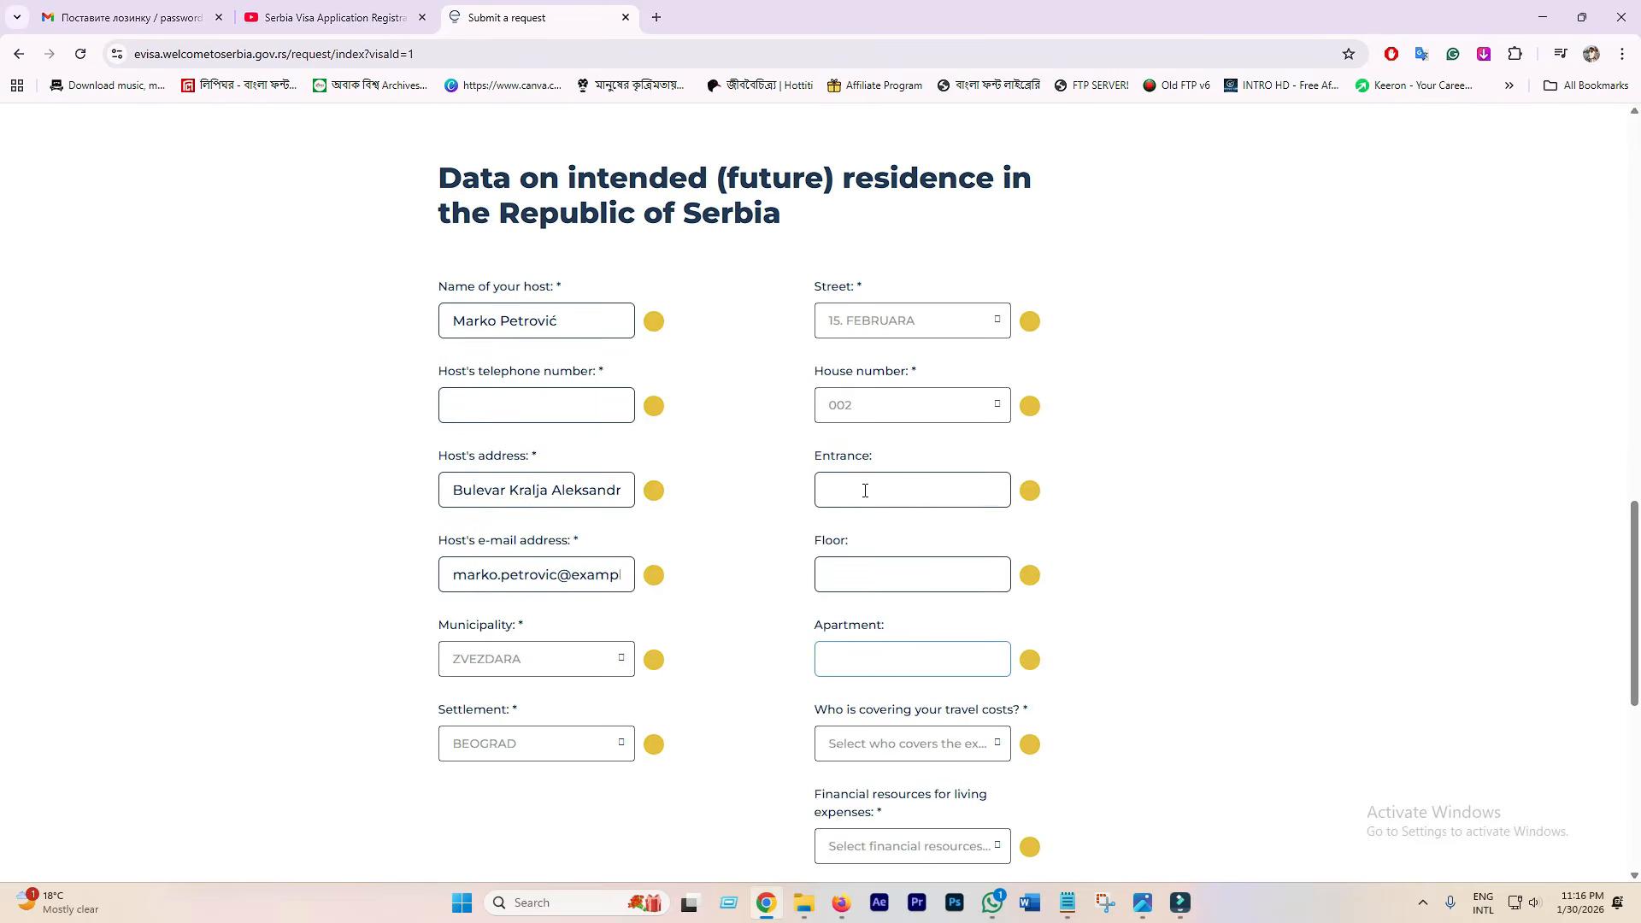
pyautogui.scroll(-2, 933, 556)
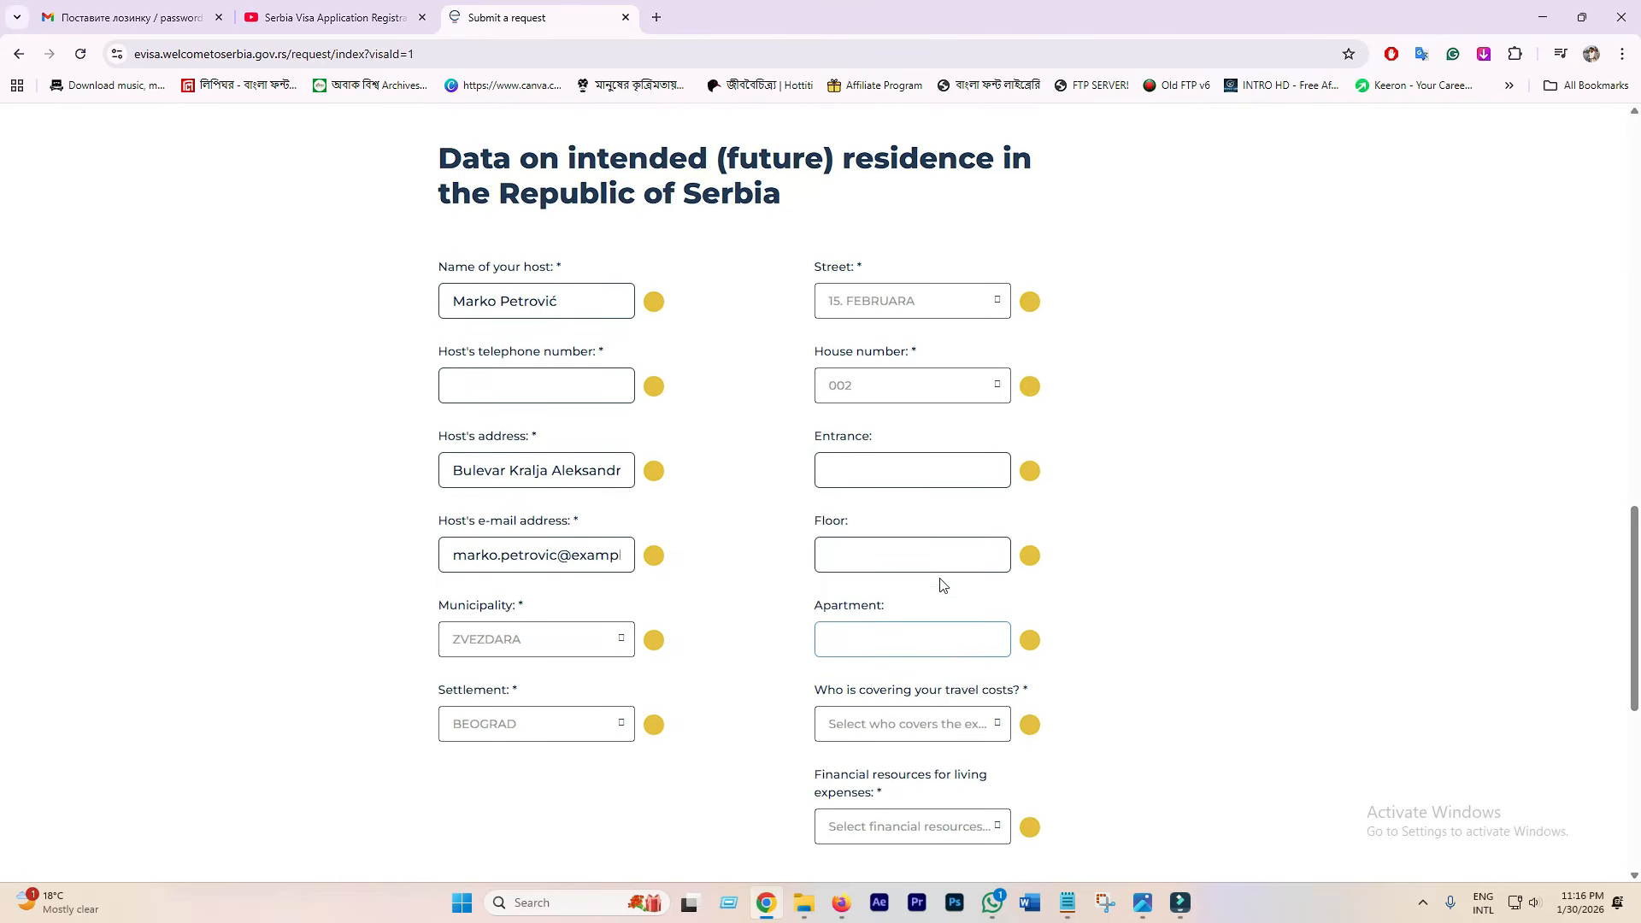
pyautogui.click(893, 282)
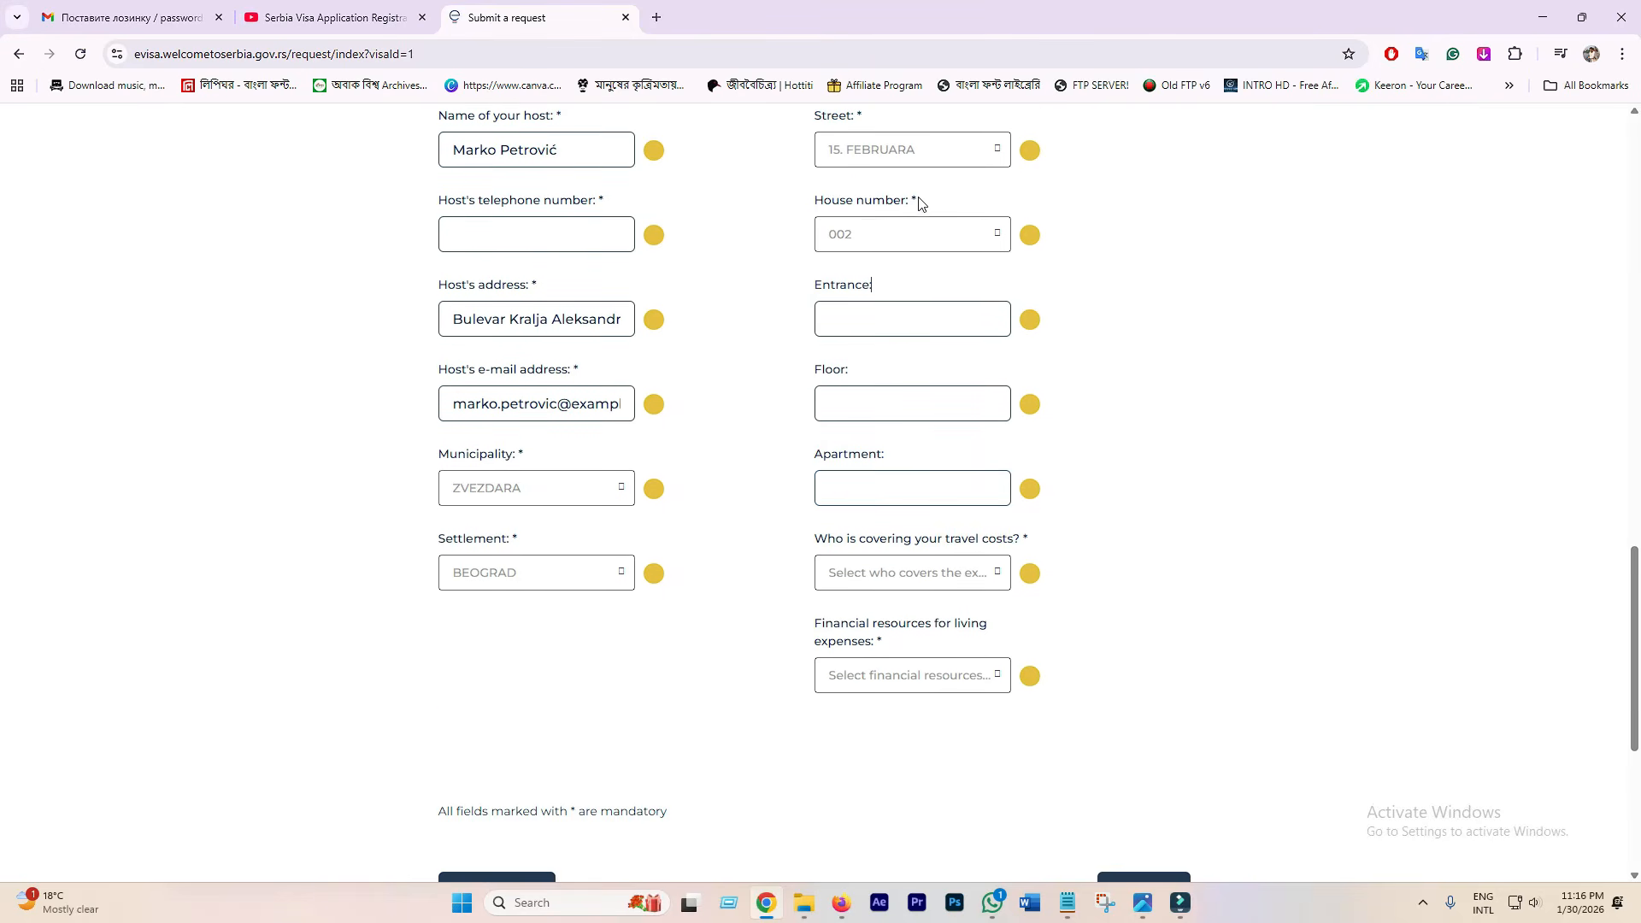
pyautogui.click(874, 287)
# Step: Set Host company as covering the travel costs and Cash as the financial resources for living expenses
pyautogui.scroll(-2, 1074, 436)
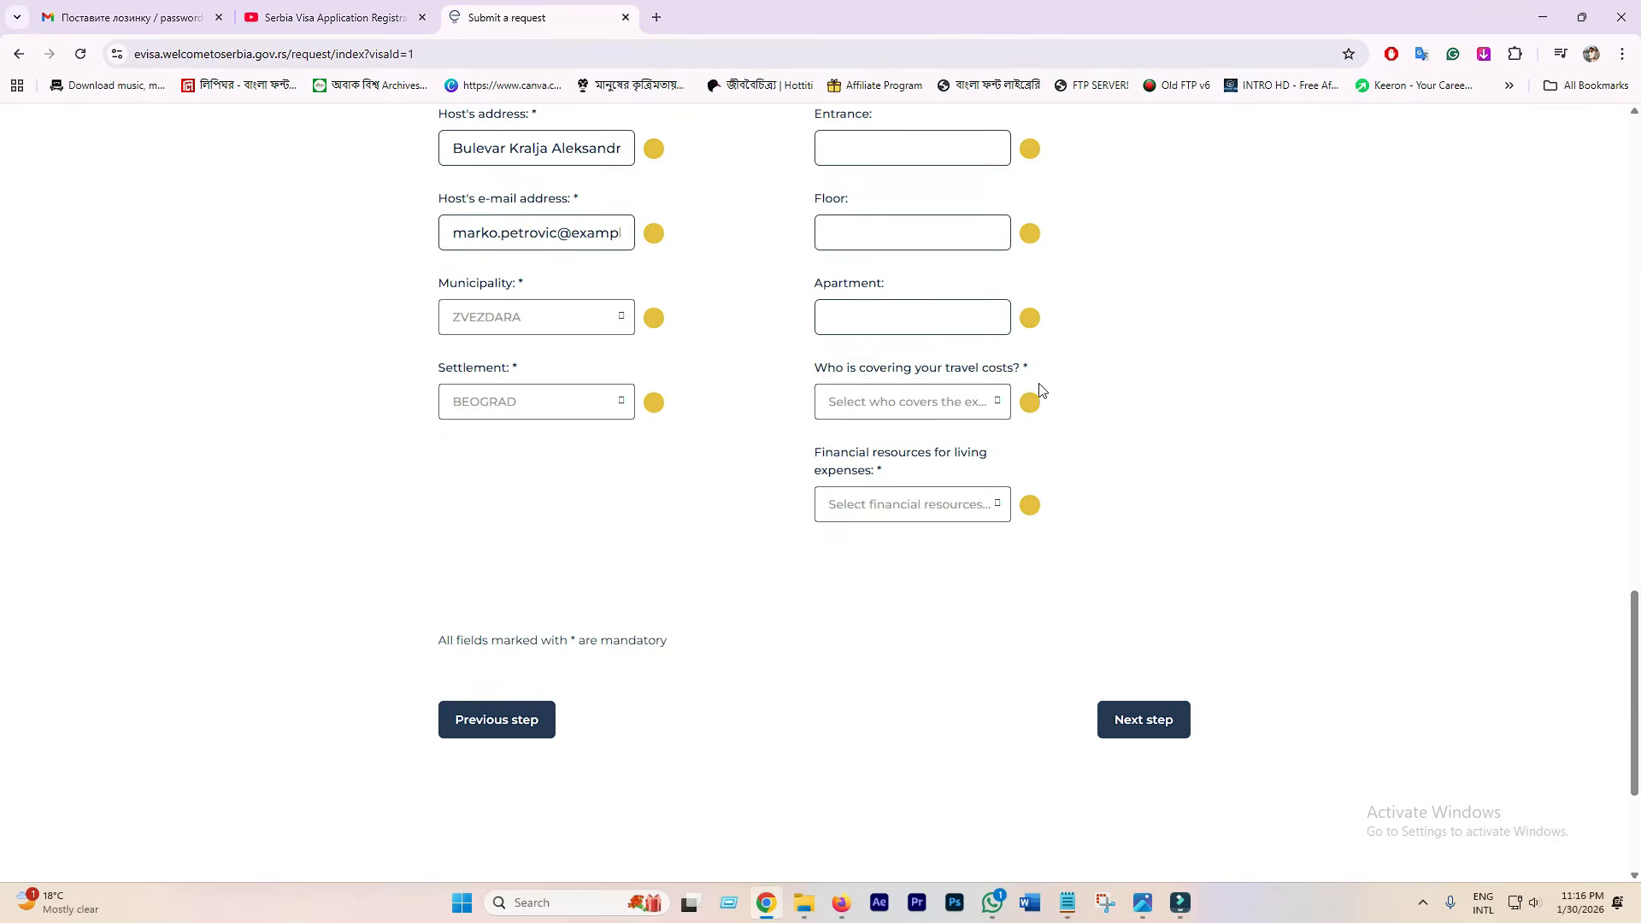
pyautogui.click(881, 414)
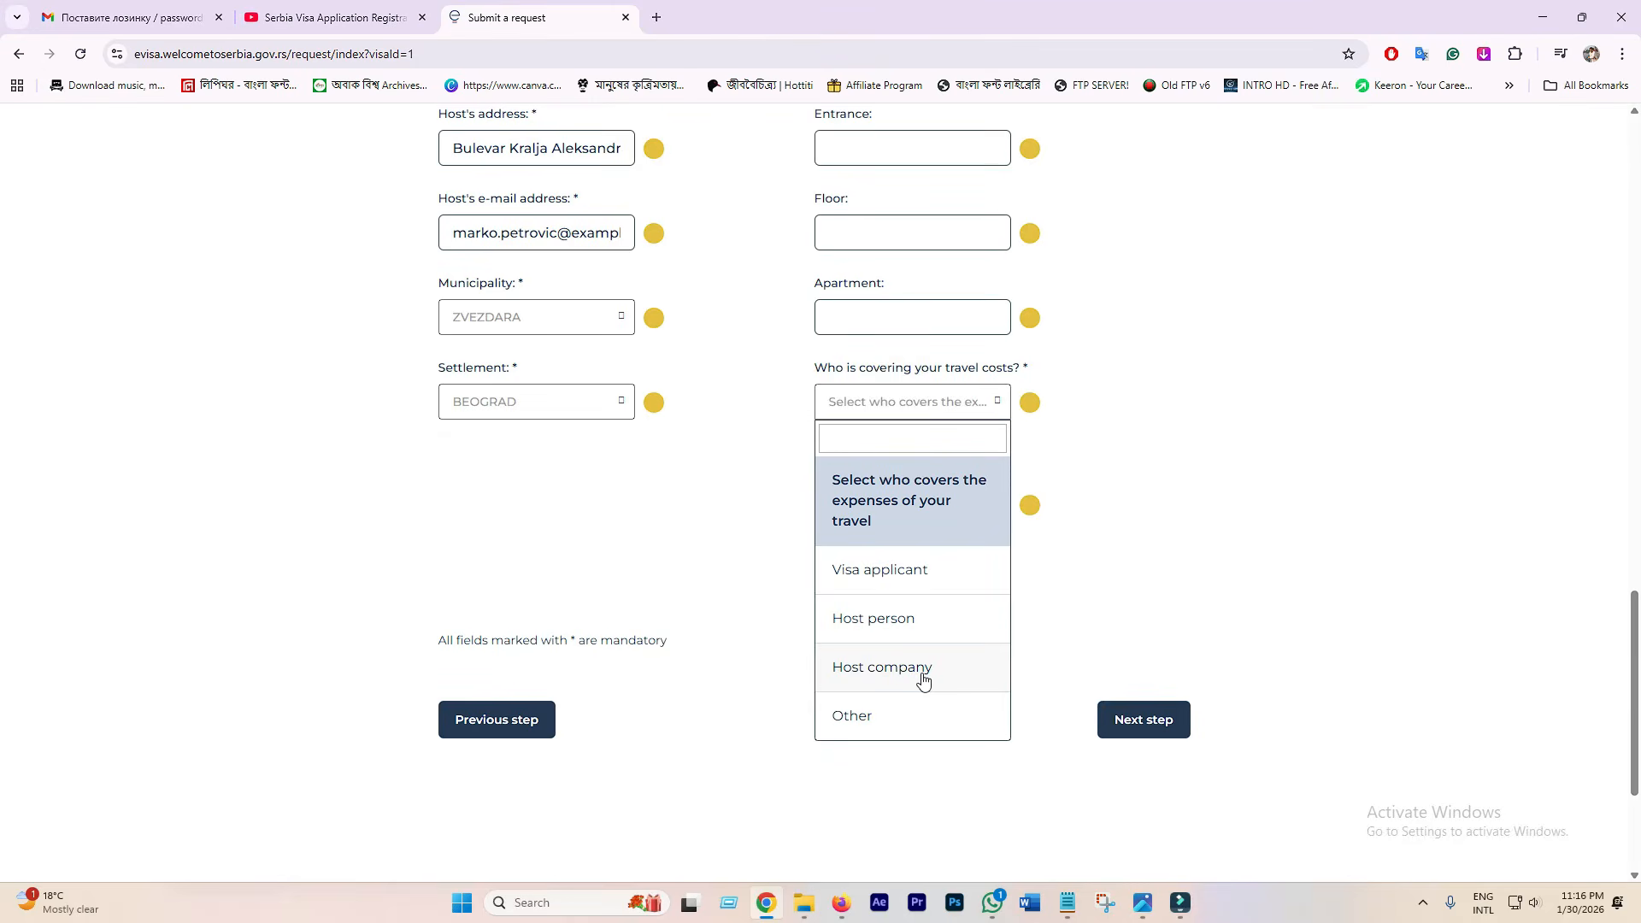
pyautogui.click(885, 680)
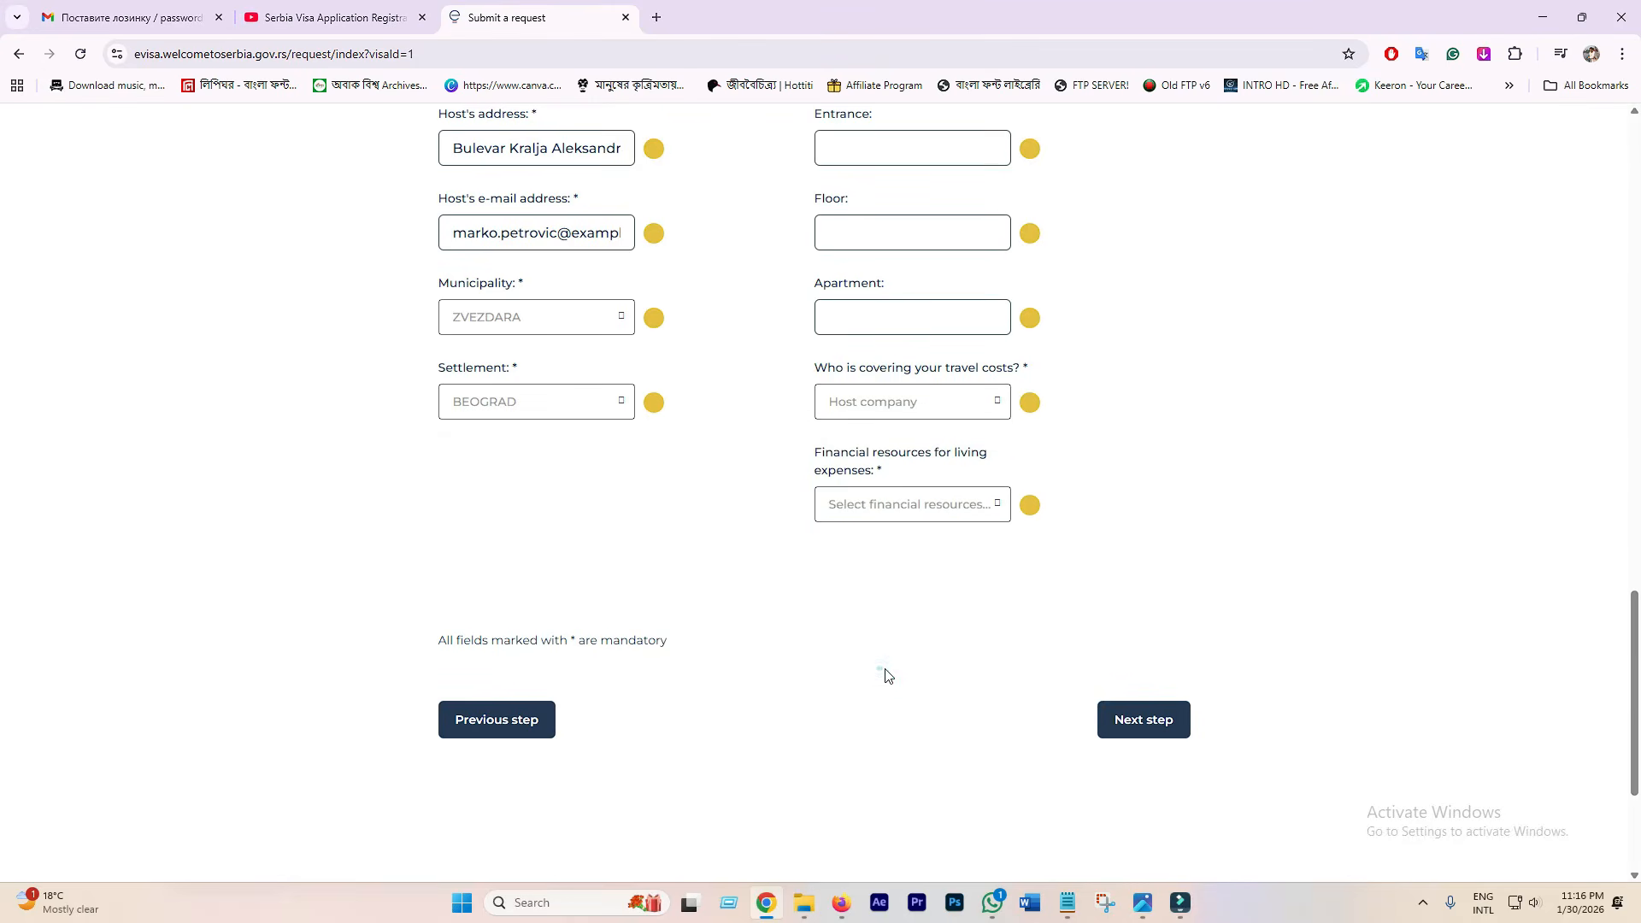
pyautogui.click(865, 501)
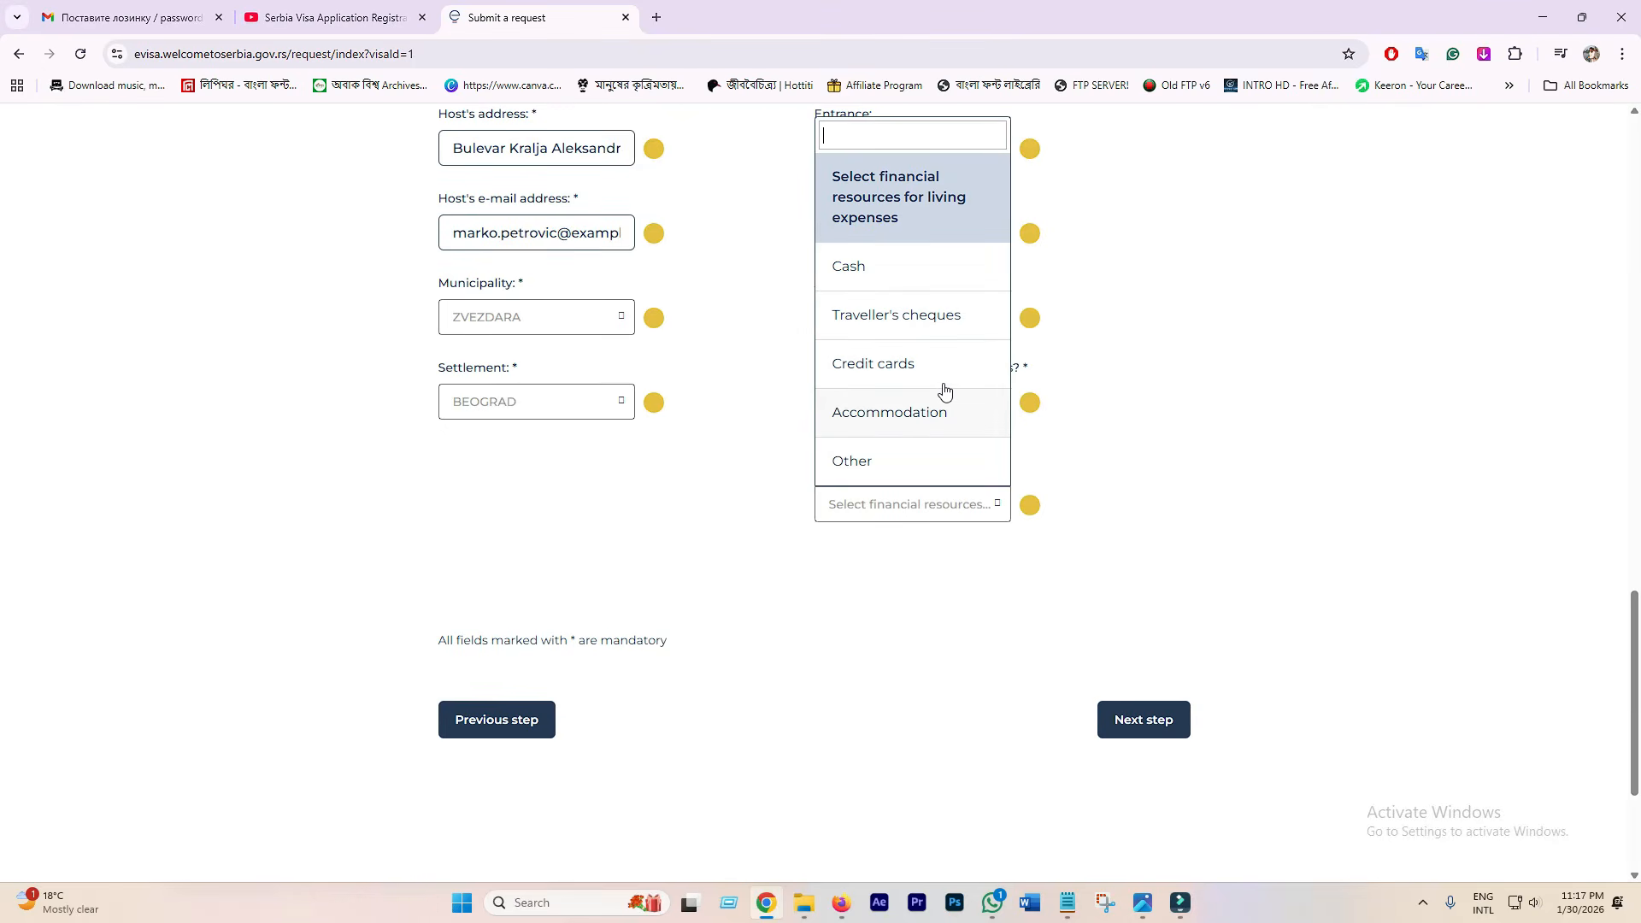
pyautogui.click(850, 266)
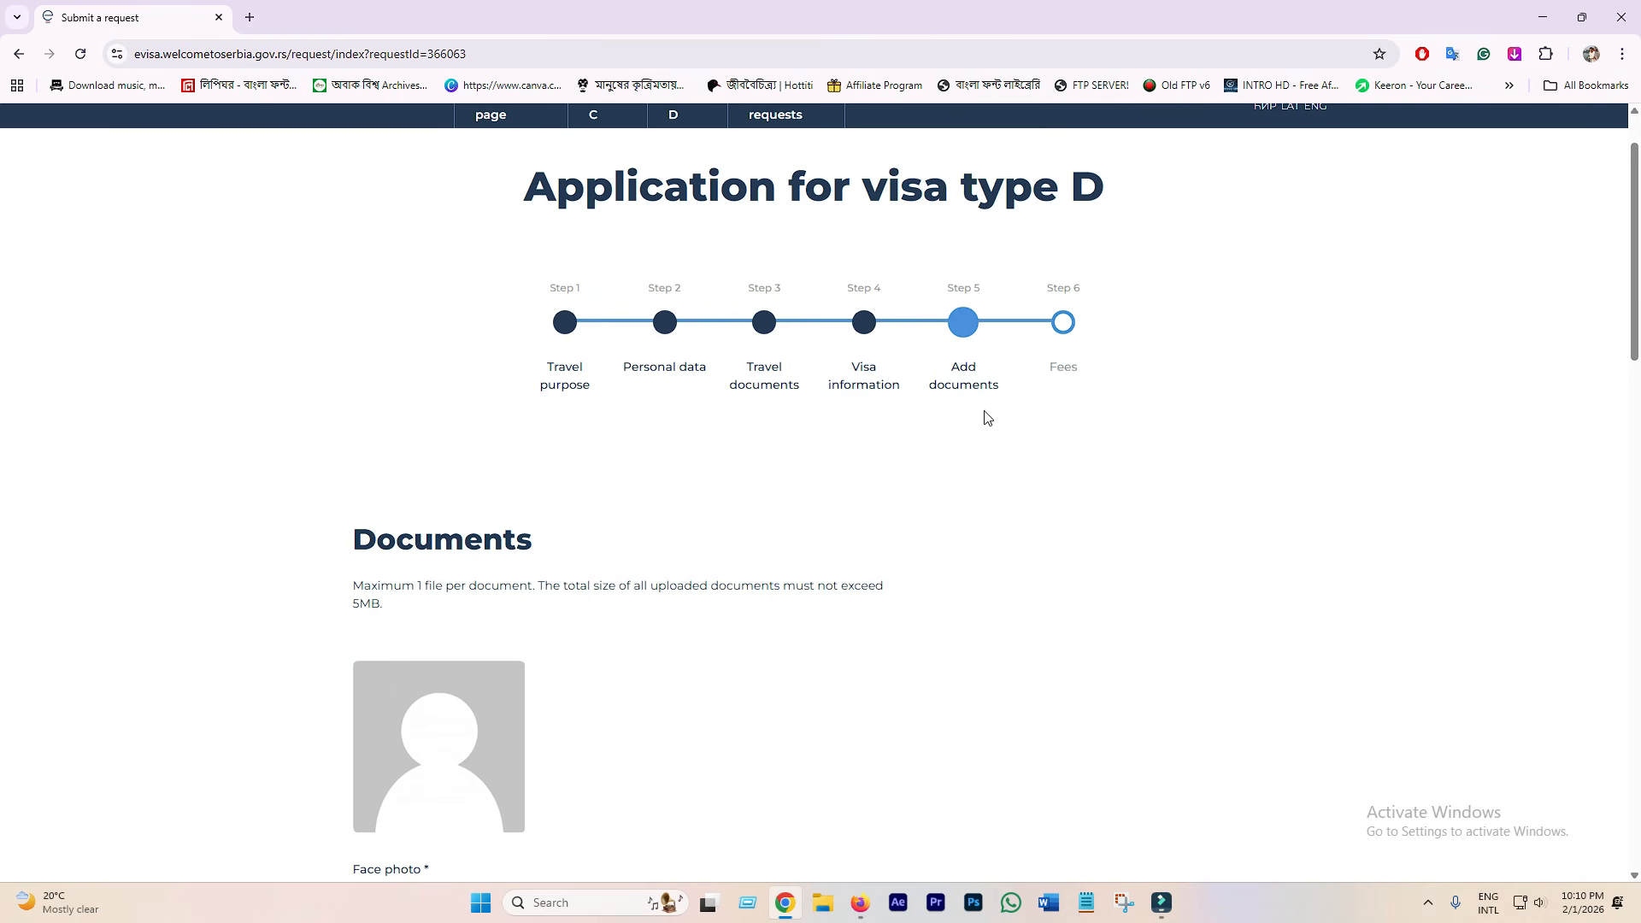
# Step: Examine the Add documents step of the application and the files prepared in the serbia folder on the desktop
pyautogui.tripleClick(969, 382)
pyautogui.click(957, 436)
pyautogui.scroll(-4, 670, 513)
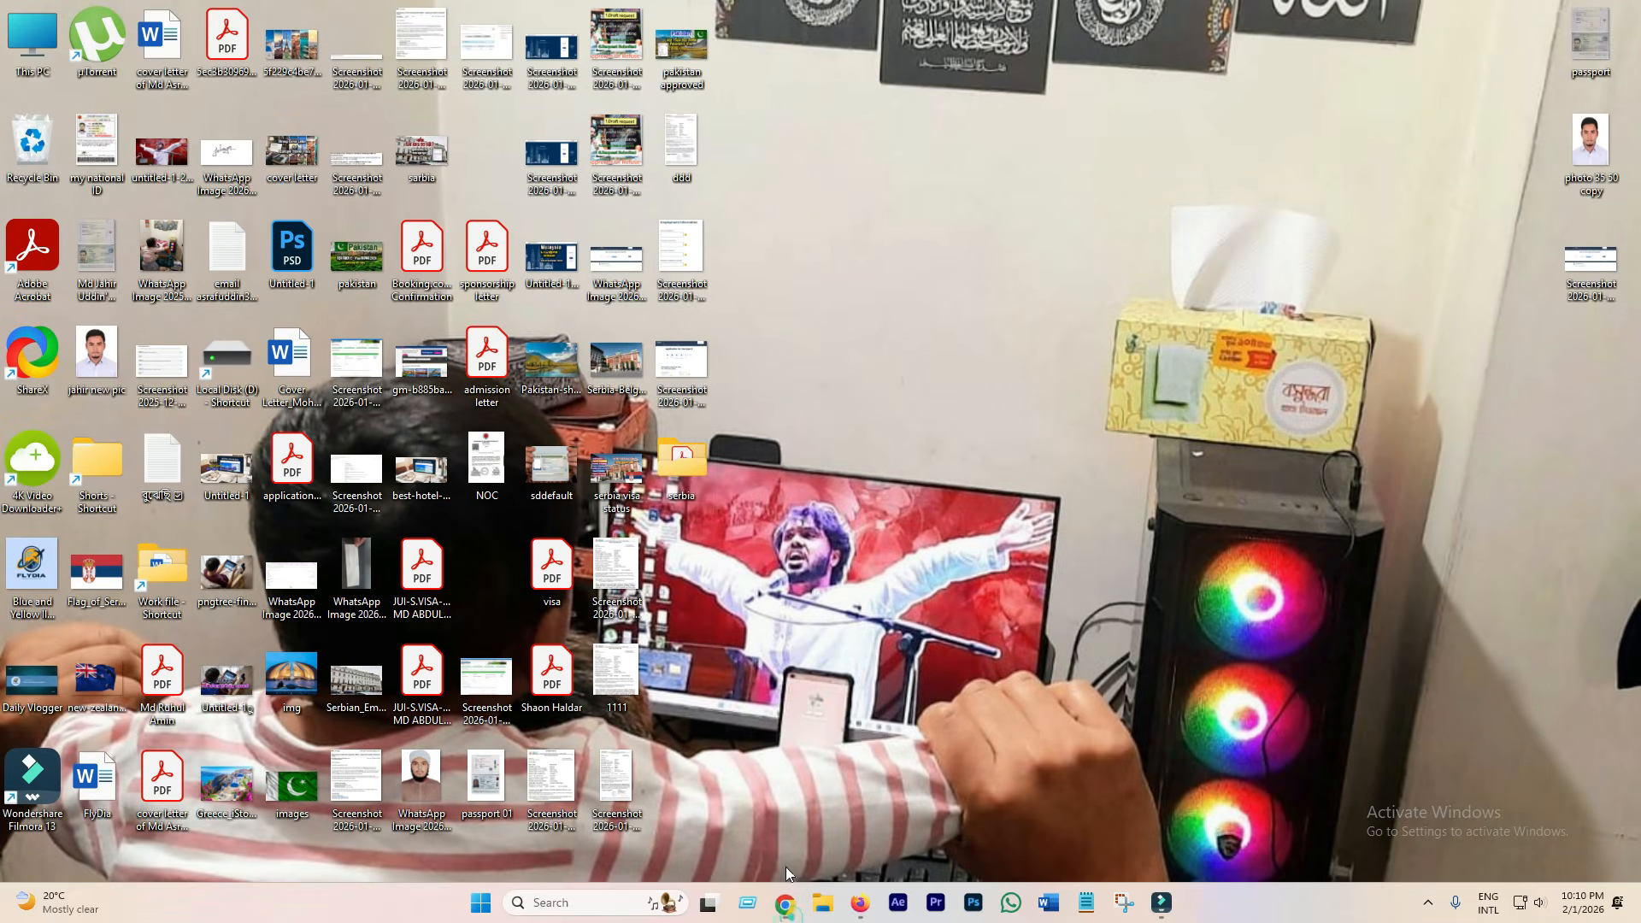
pyautogui.click(784, 903)
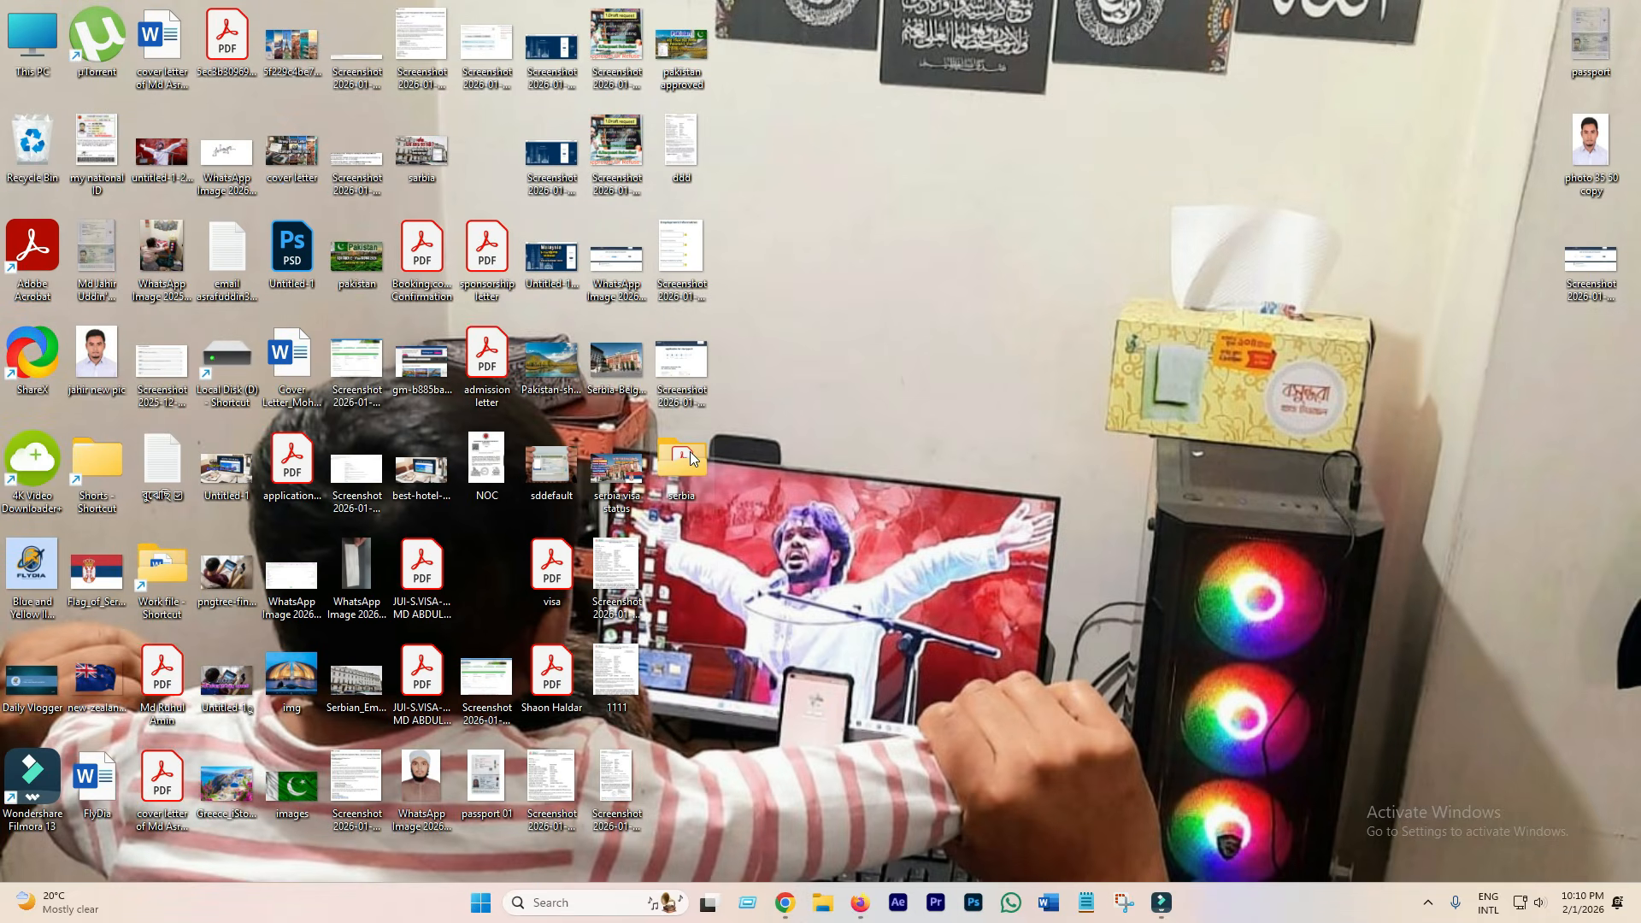
pyautogui.doubleClick(710, 476)
pyautogui.moveTo(1068, 592); pyautogui.dragTo(919, 318)
pyautogui.click(983, 581)
pyautogui.moveTo(1170, 593); pyautogui.dragTo(886, 313)
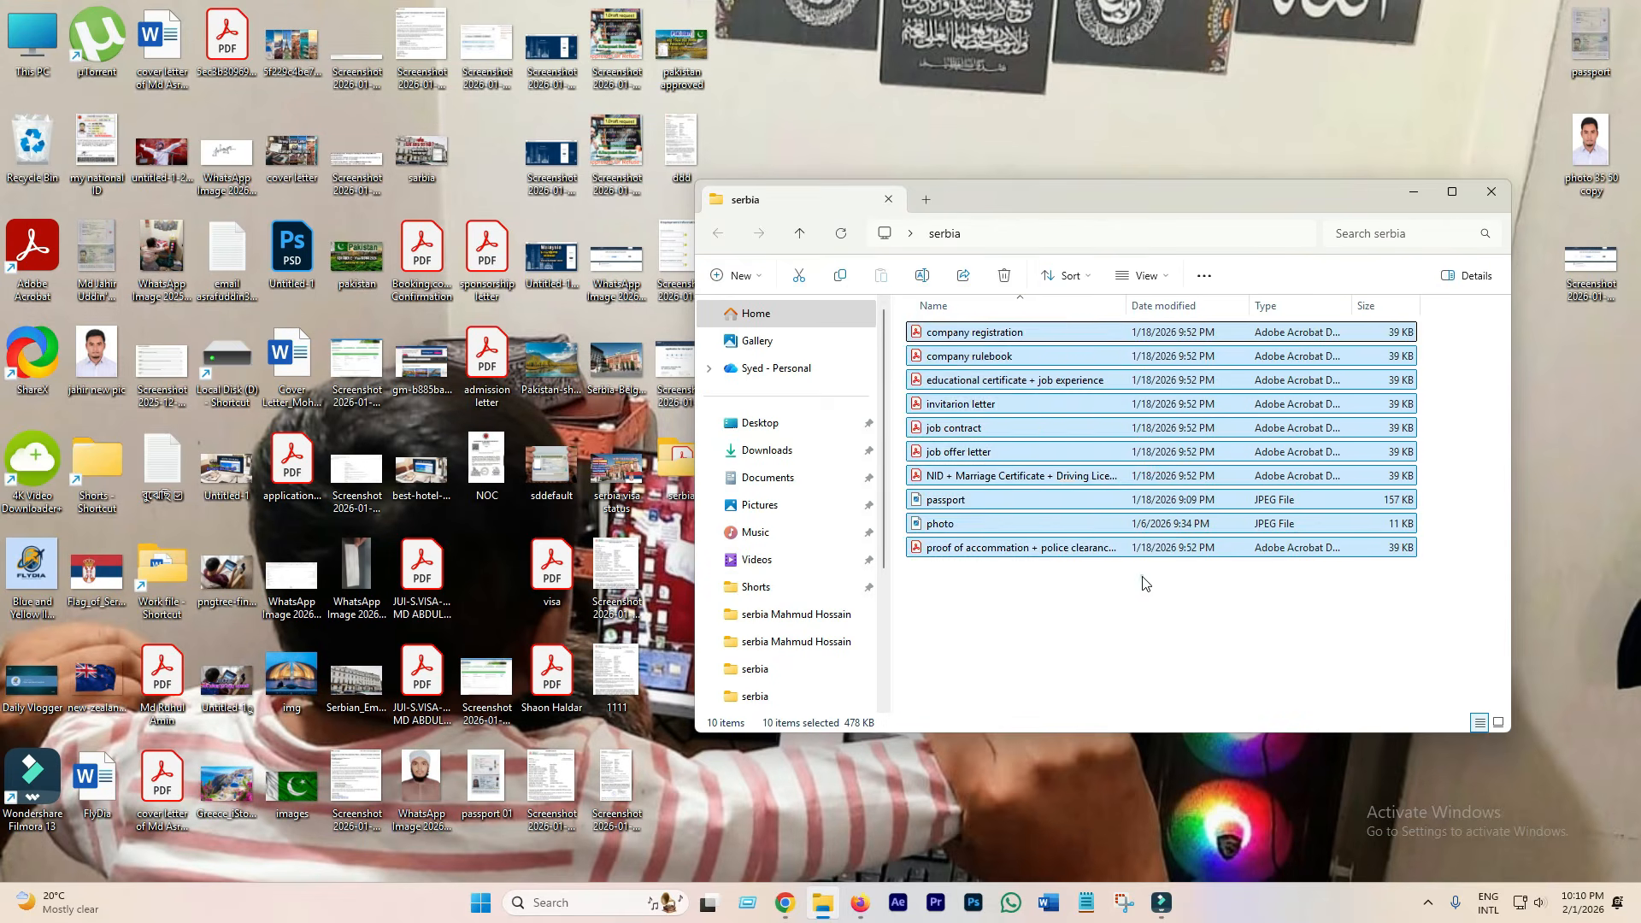
pyautogui.click(1141, 576)
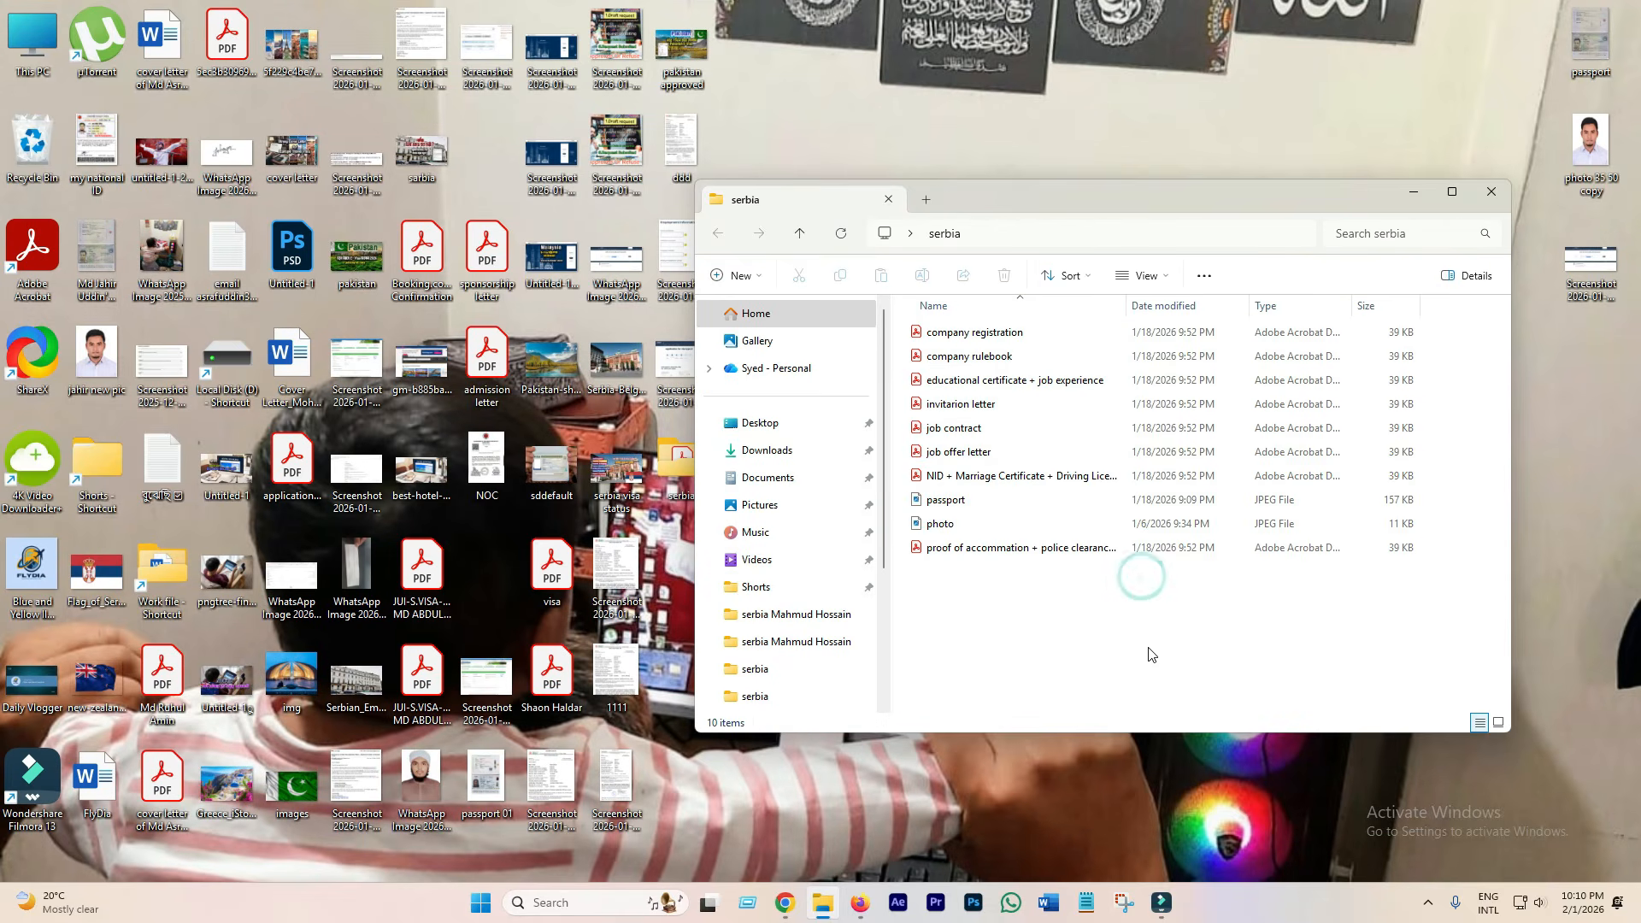
# Step: Return to the visa form in the browser and choose photo.jpeg from the desktop's serbia folder as the face photo
pyautogui.click(796, 905)
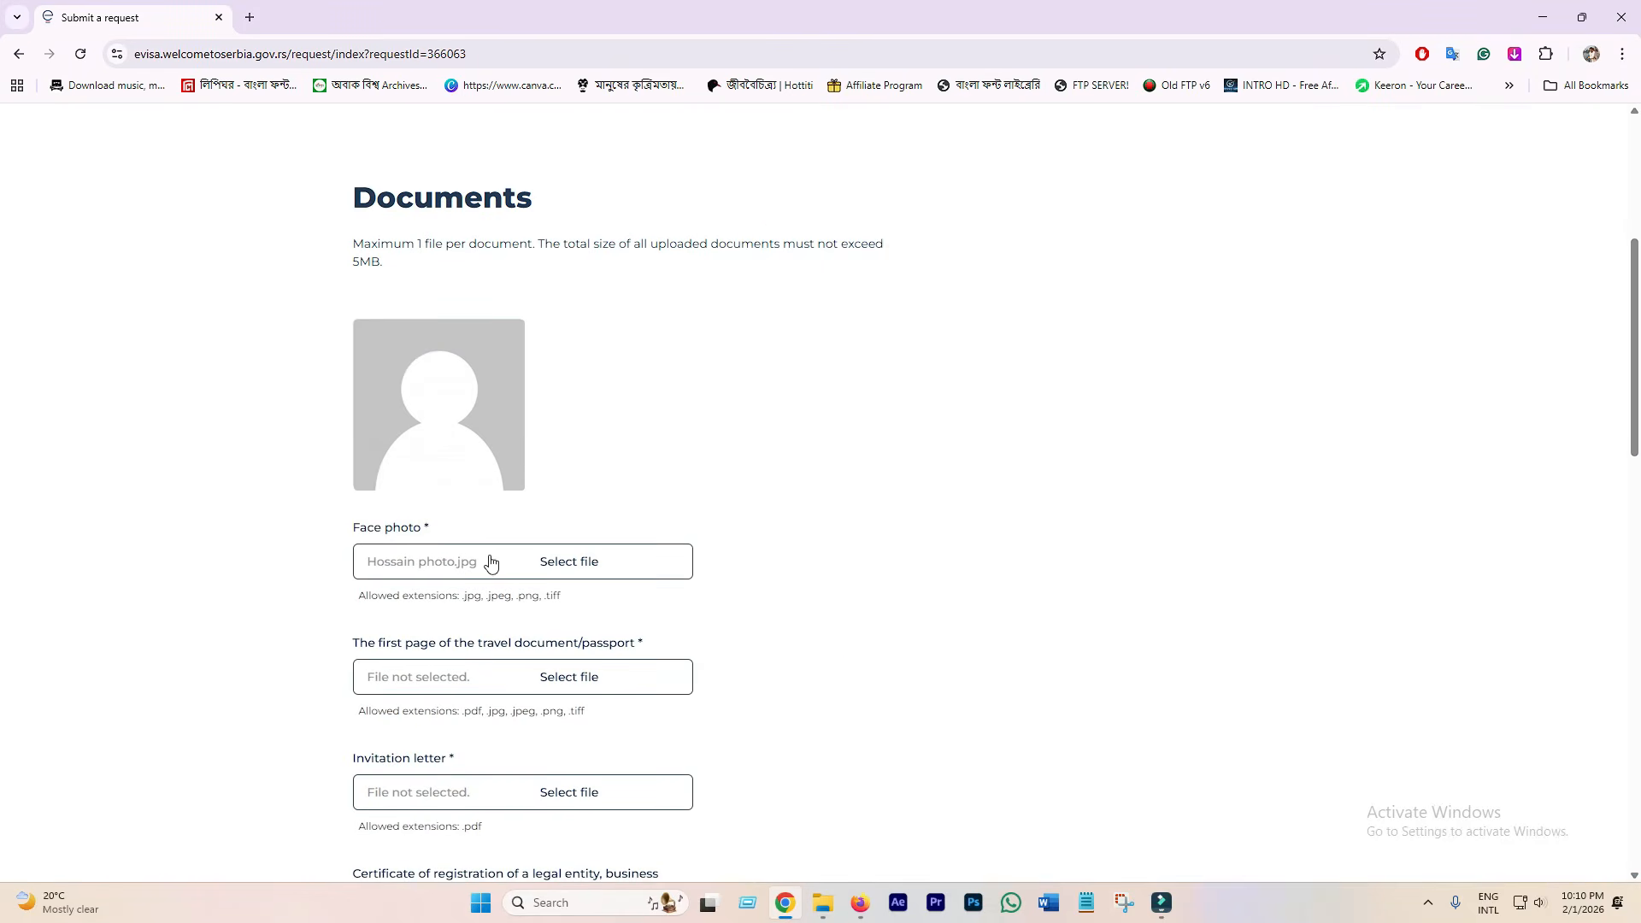
pyautogui.click(583, 562)
pyautogui.click(308, 50)
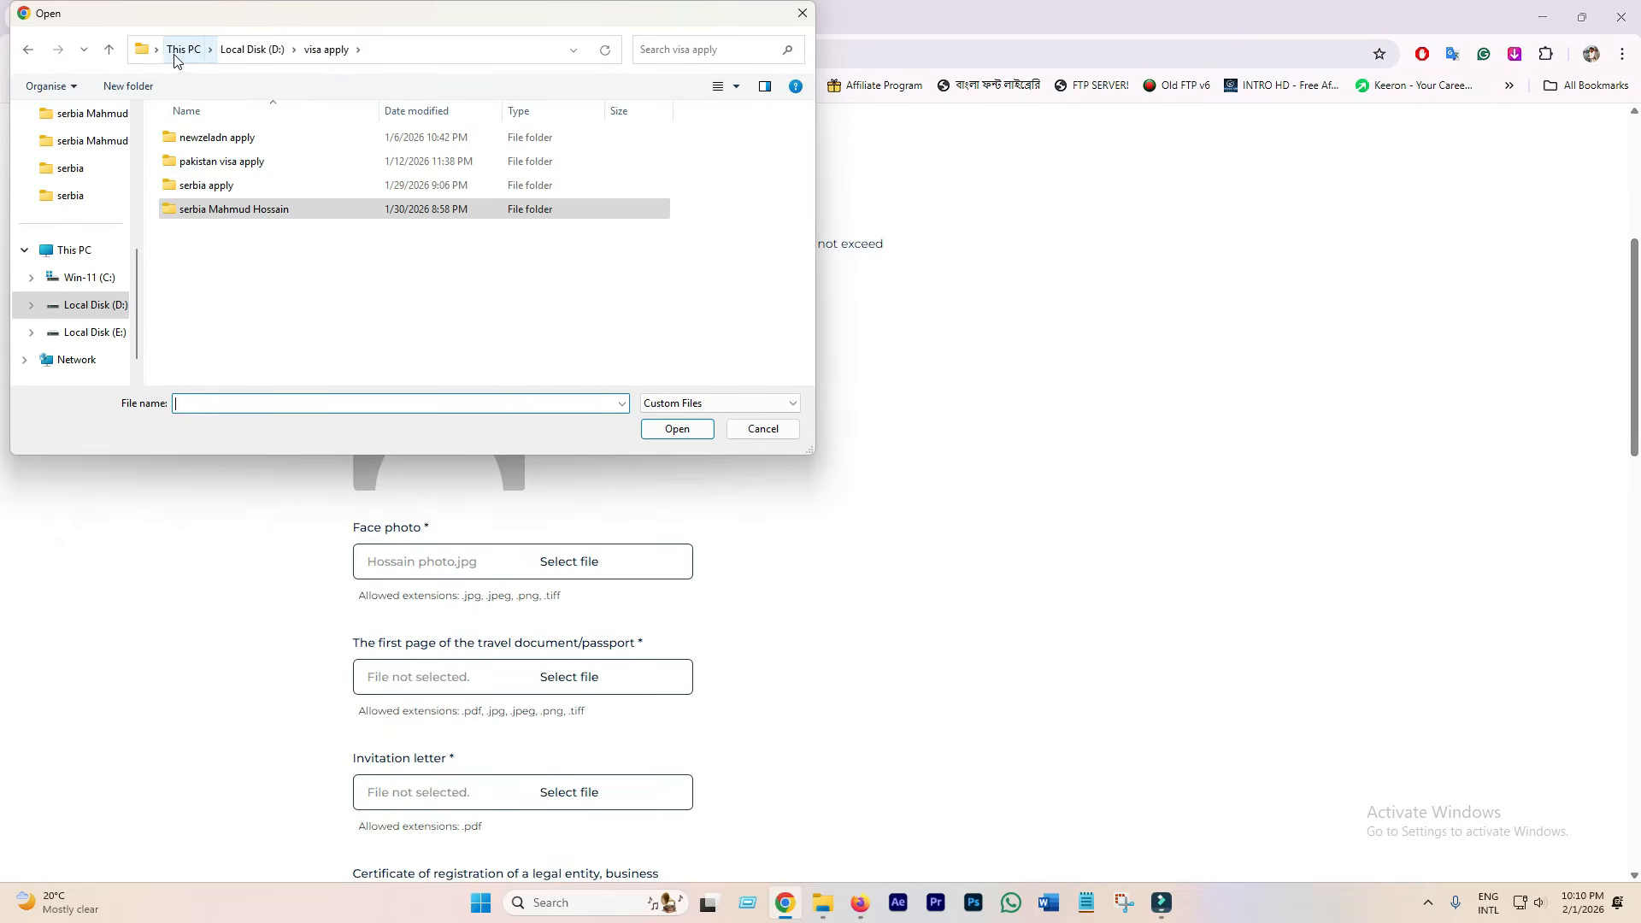
pyautogui.scroll(2, 137, 269)
pyautogui.scroll(3, 77, 257)
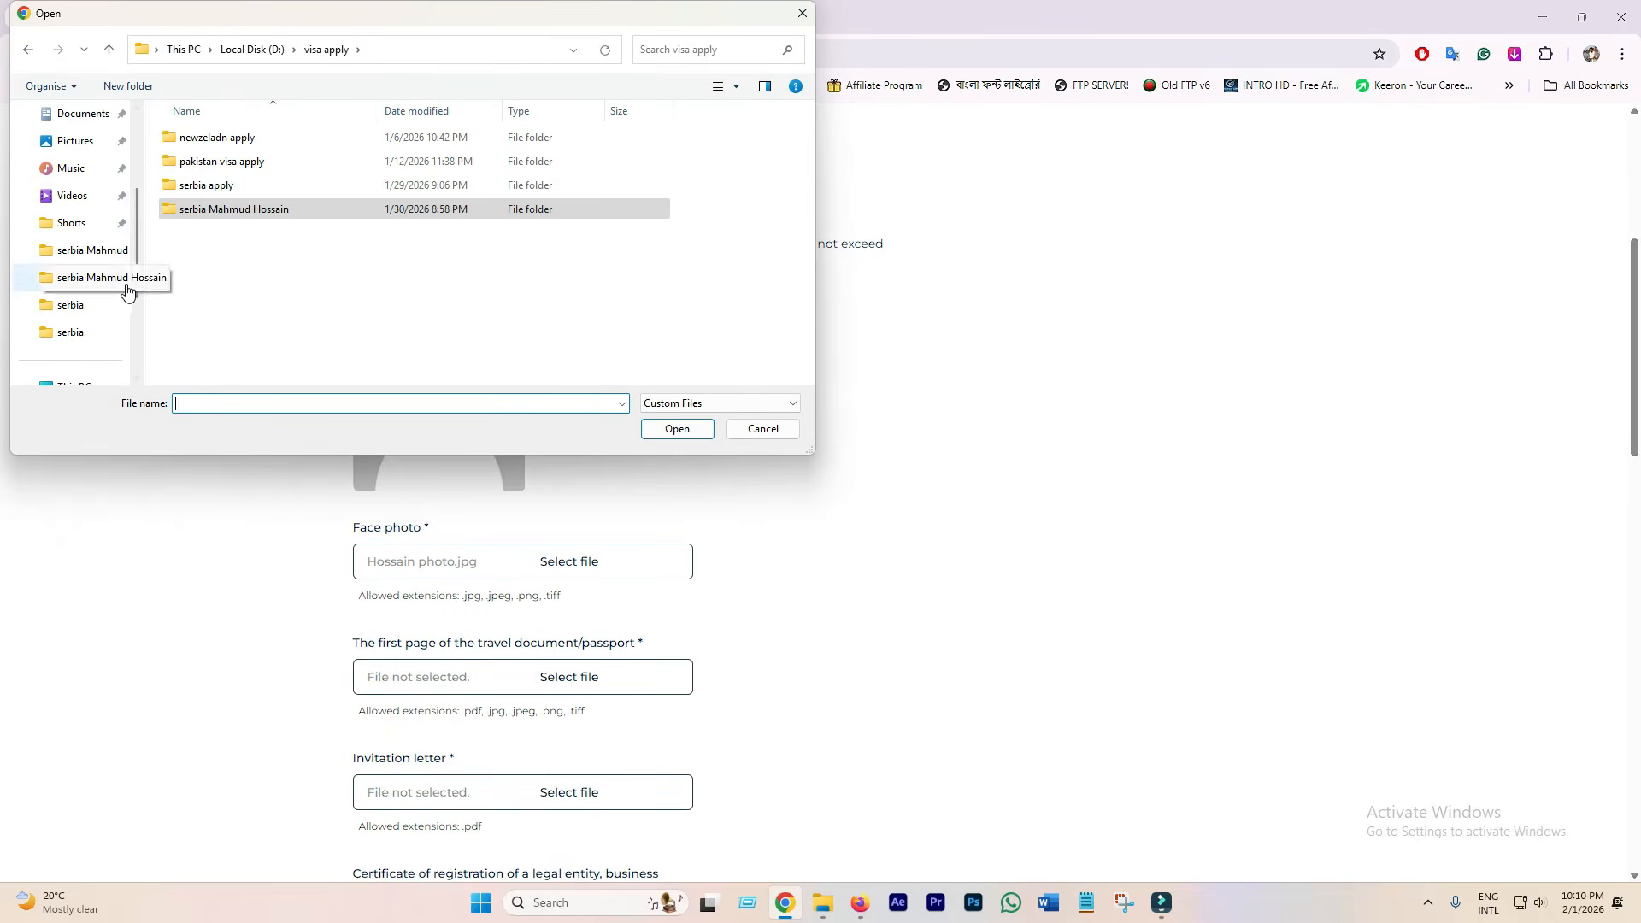
pyautogui.click(49, 168)
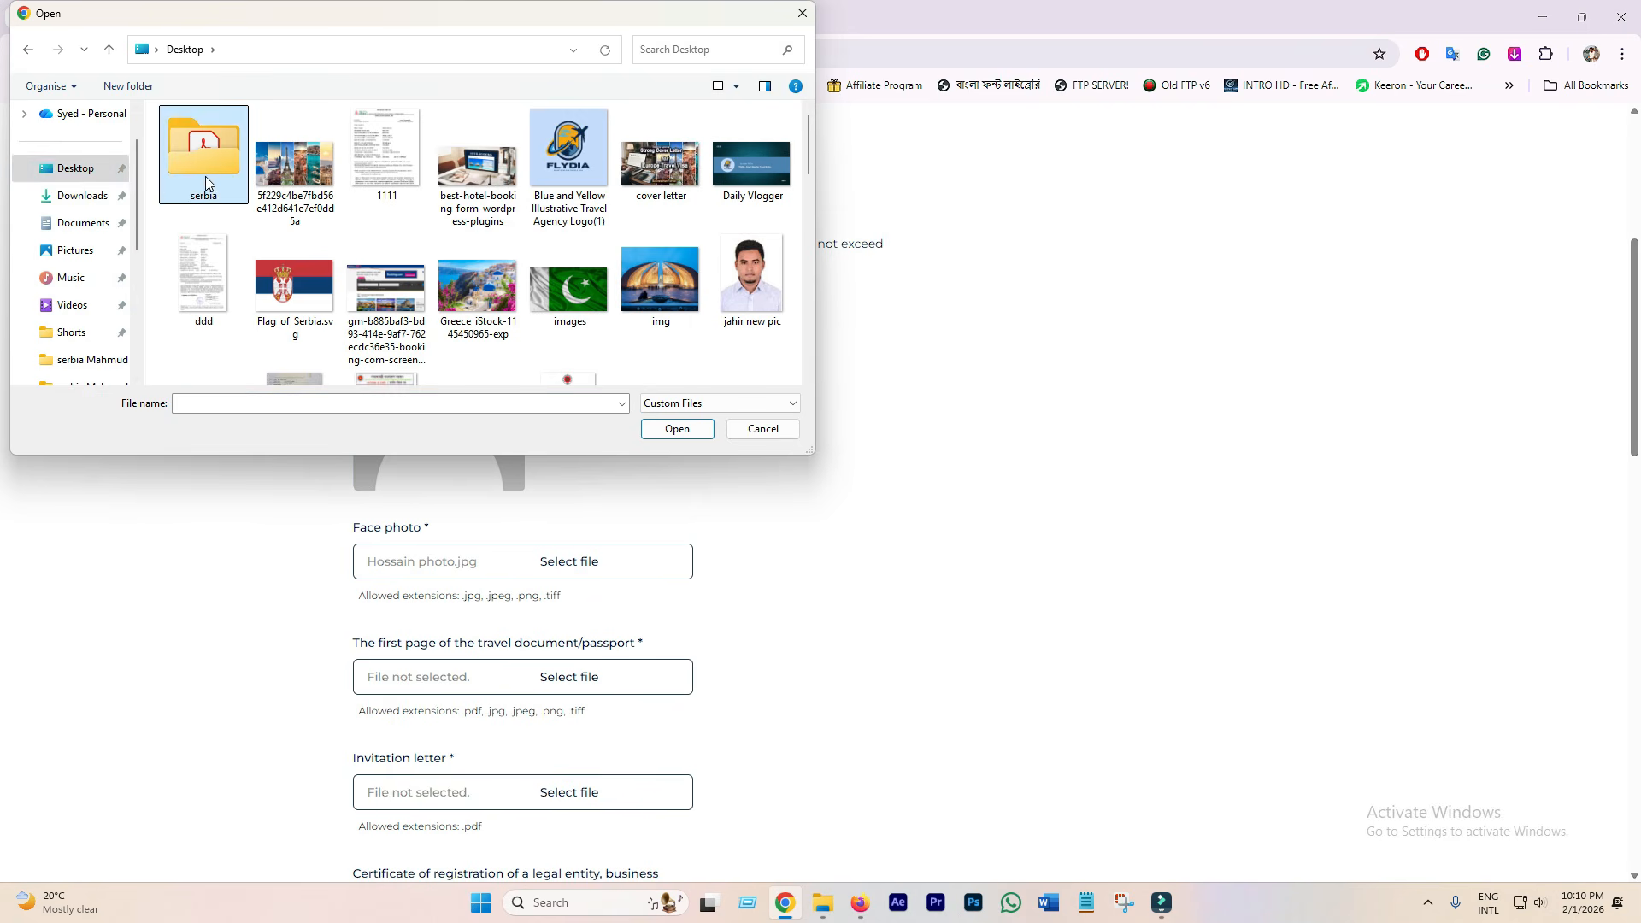
pyautogui.doubleClick(204, 154)
pyautogui.doubleClick(293, 158)
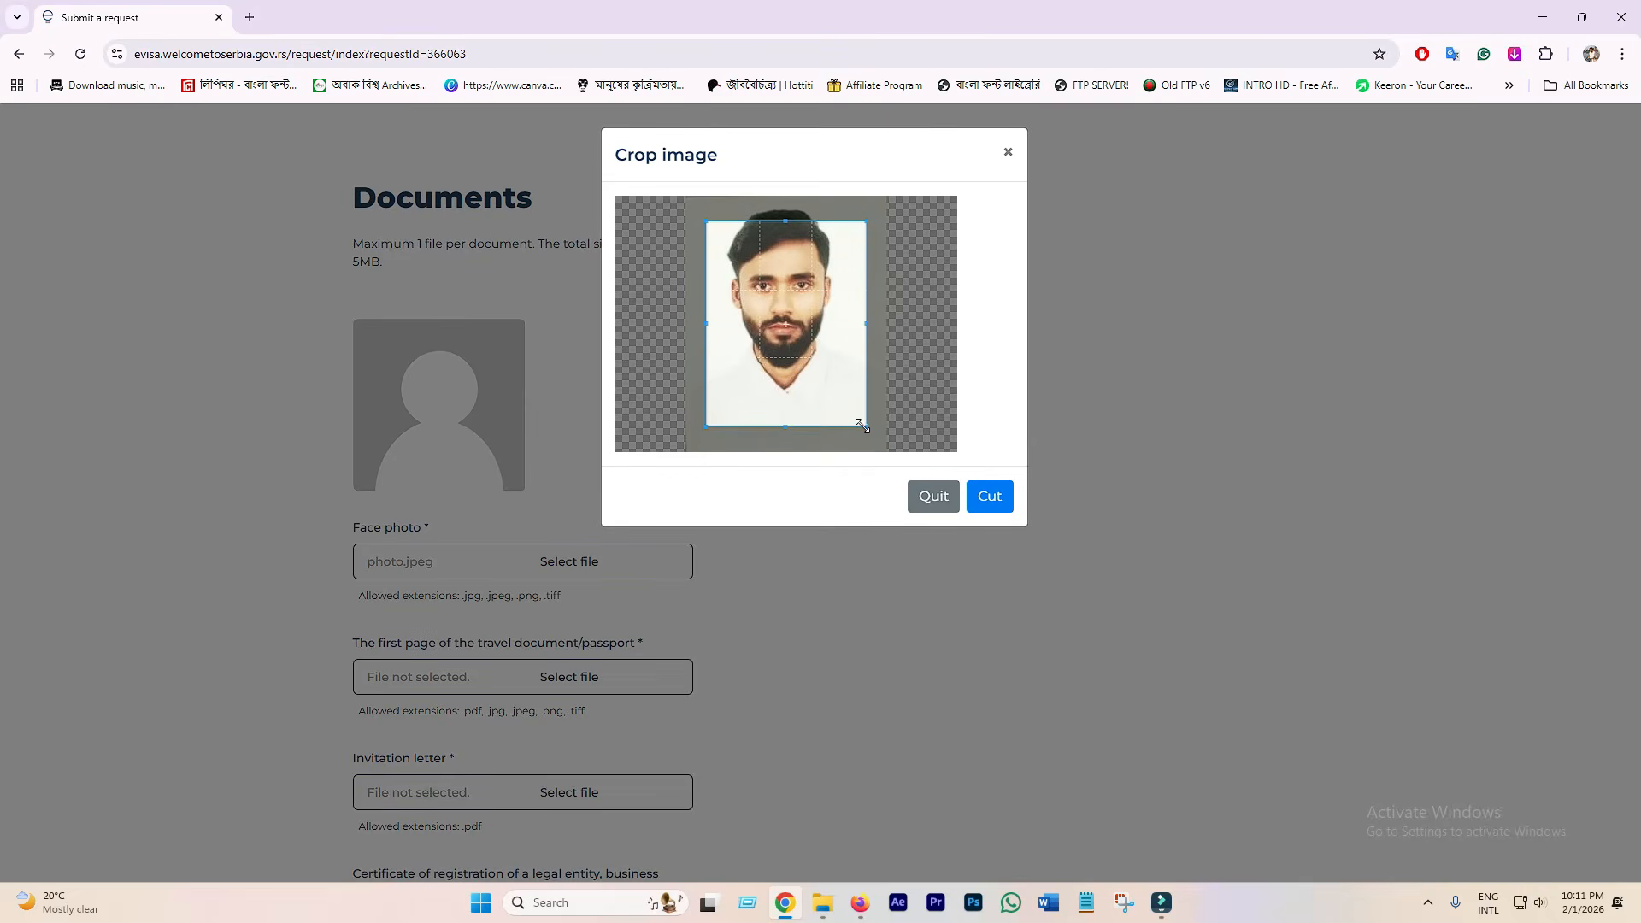
# Step: Enlarge and shift the crop frame to fit the portrait, and cut the face photo to it
pyautogui.moveTo(862, 425); pyautogui.dragTo(883, 449)
pyautogui.moveTo(829, 376); pyautogui.dragTo(818, 376)
pyautogui.click(990, 496)
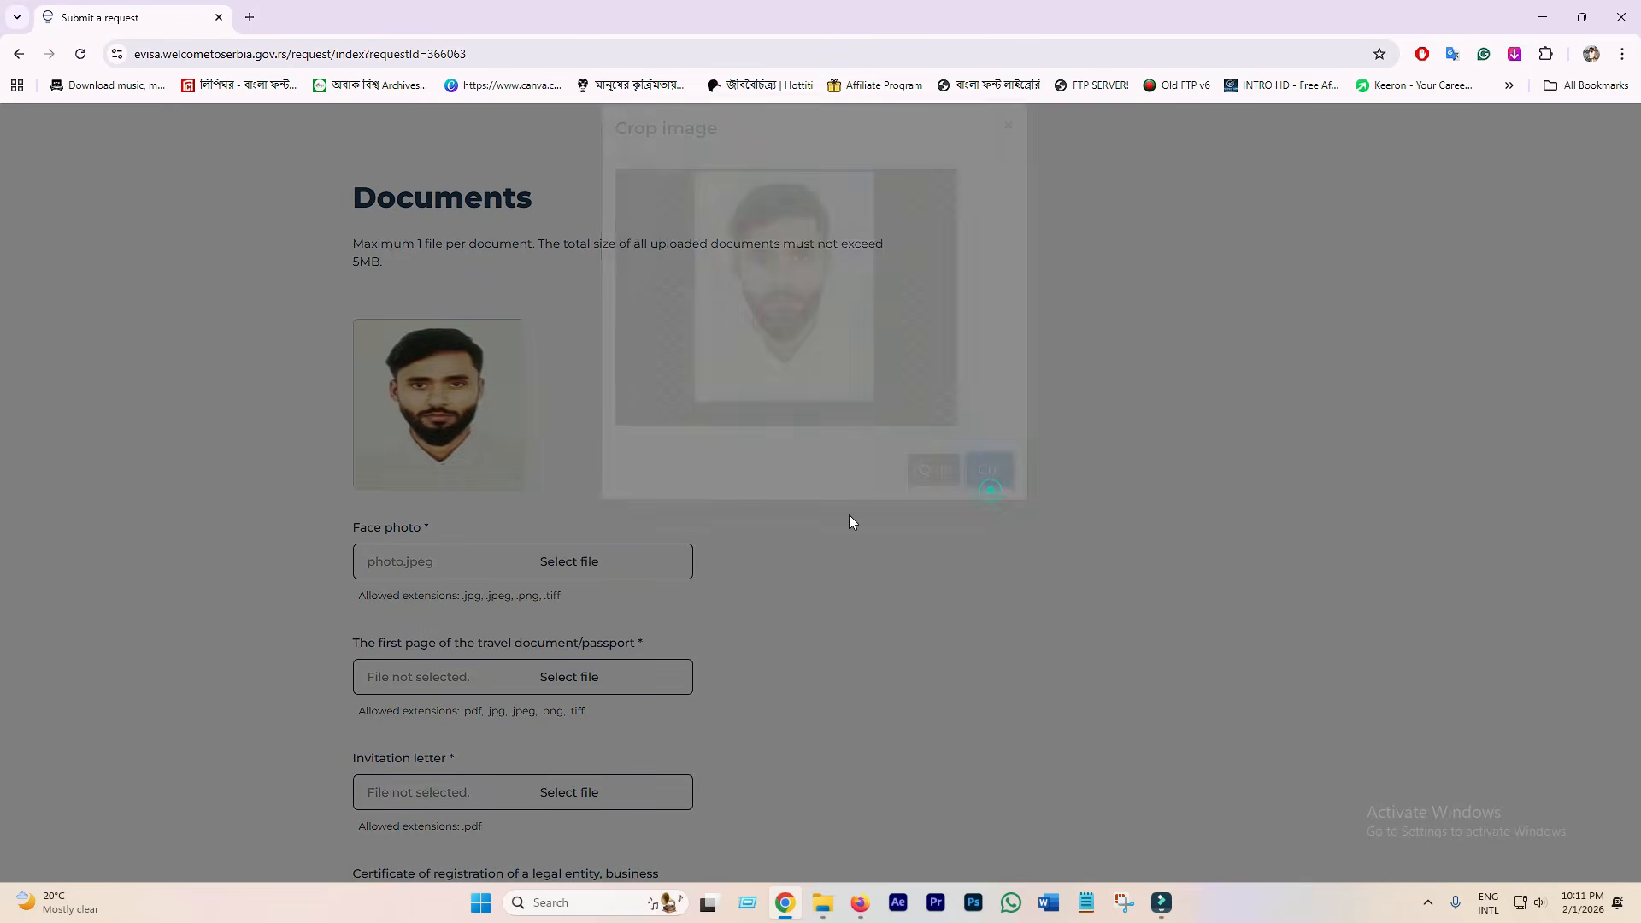
# Step: Attach passport.jpeg from the serbia folder as the first page of the travel document/passport
pyautogui.scroll(-2, 599, 500)
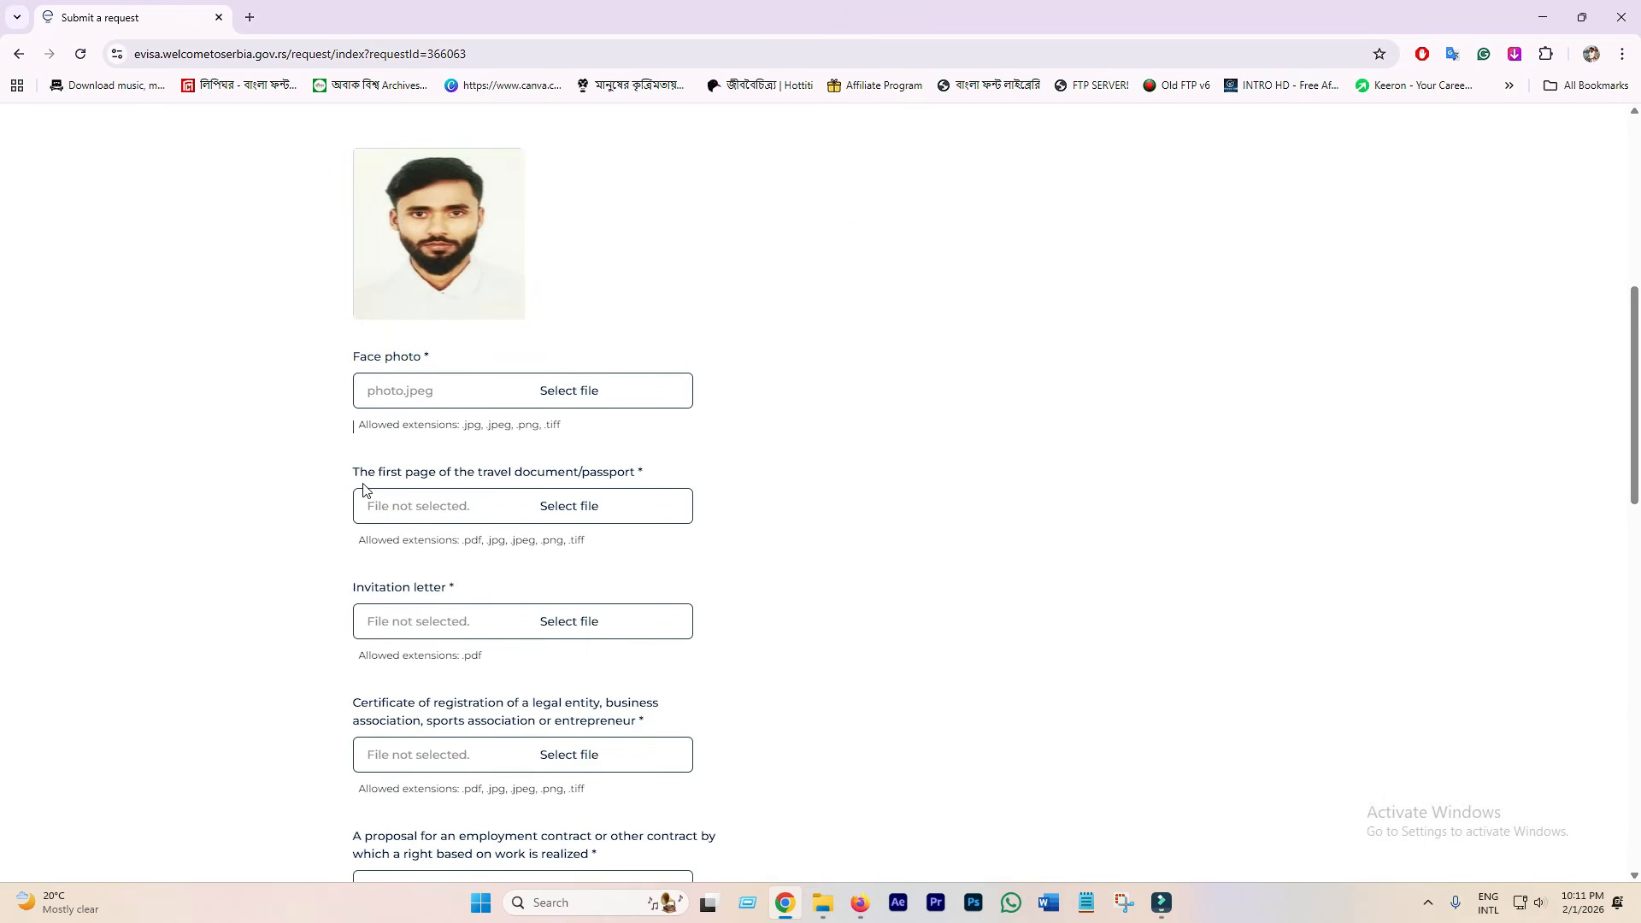
pyautogui.click(575, 514)
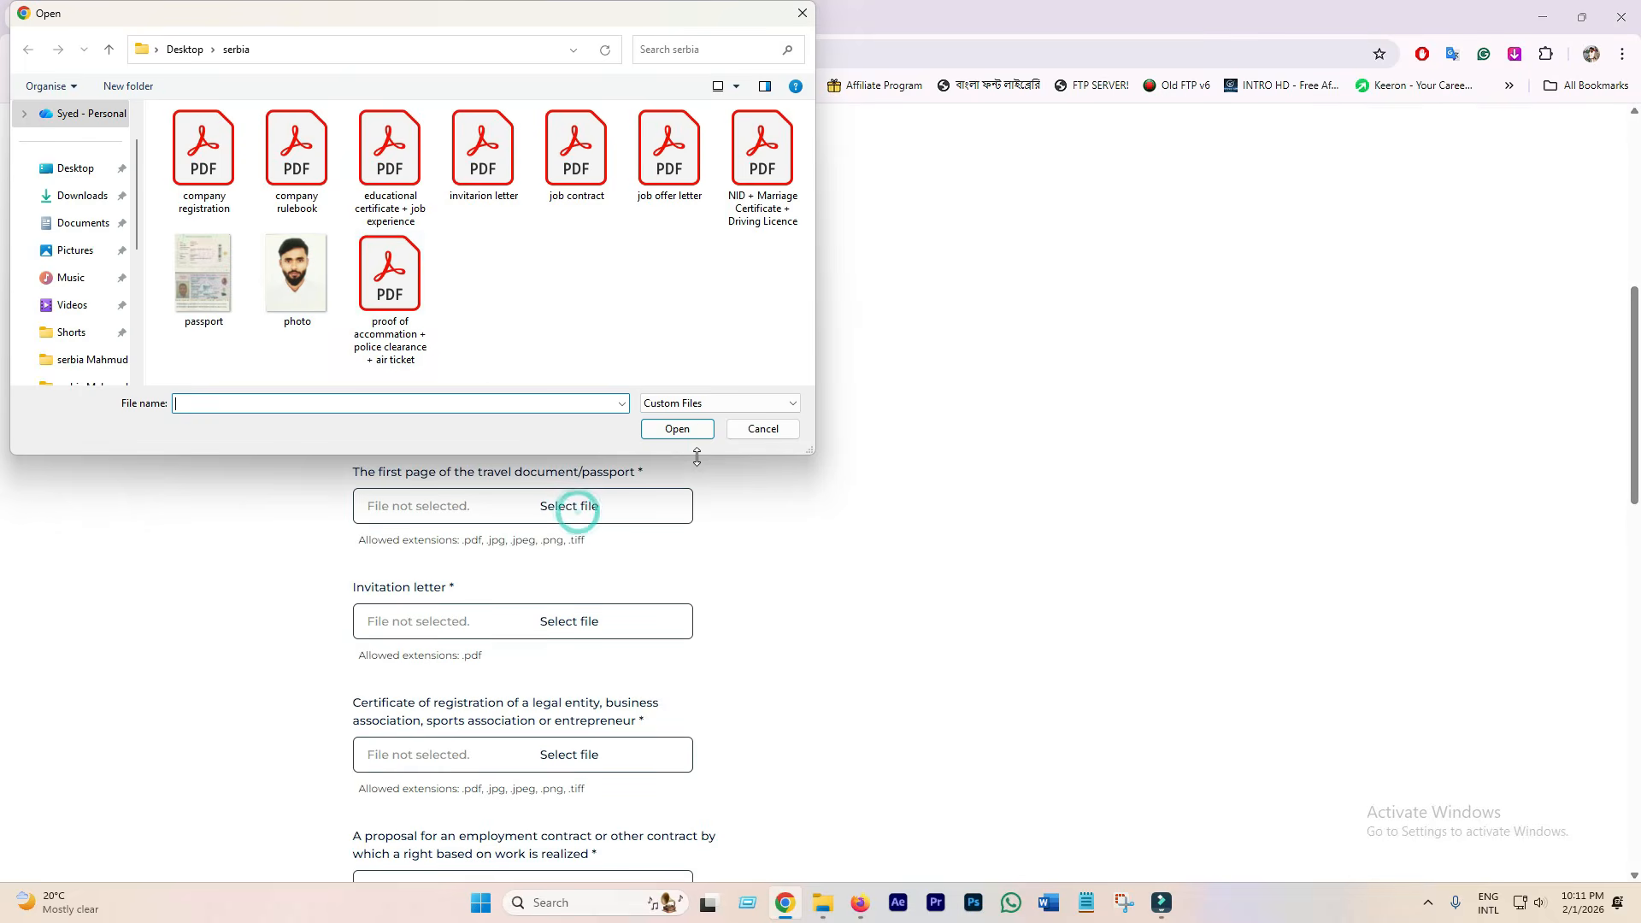
pyautogui.click(190, 286)
pyautogui.doubleClick(192, 282)
# Step: Attach invitarion letter.pdf from the serbia folder as the invitation letter
pyautogui.scroll(-3, 410, 427)
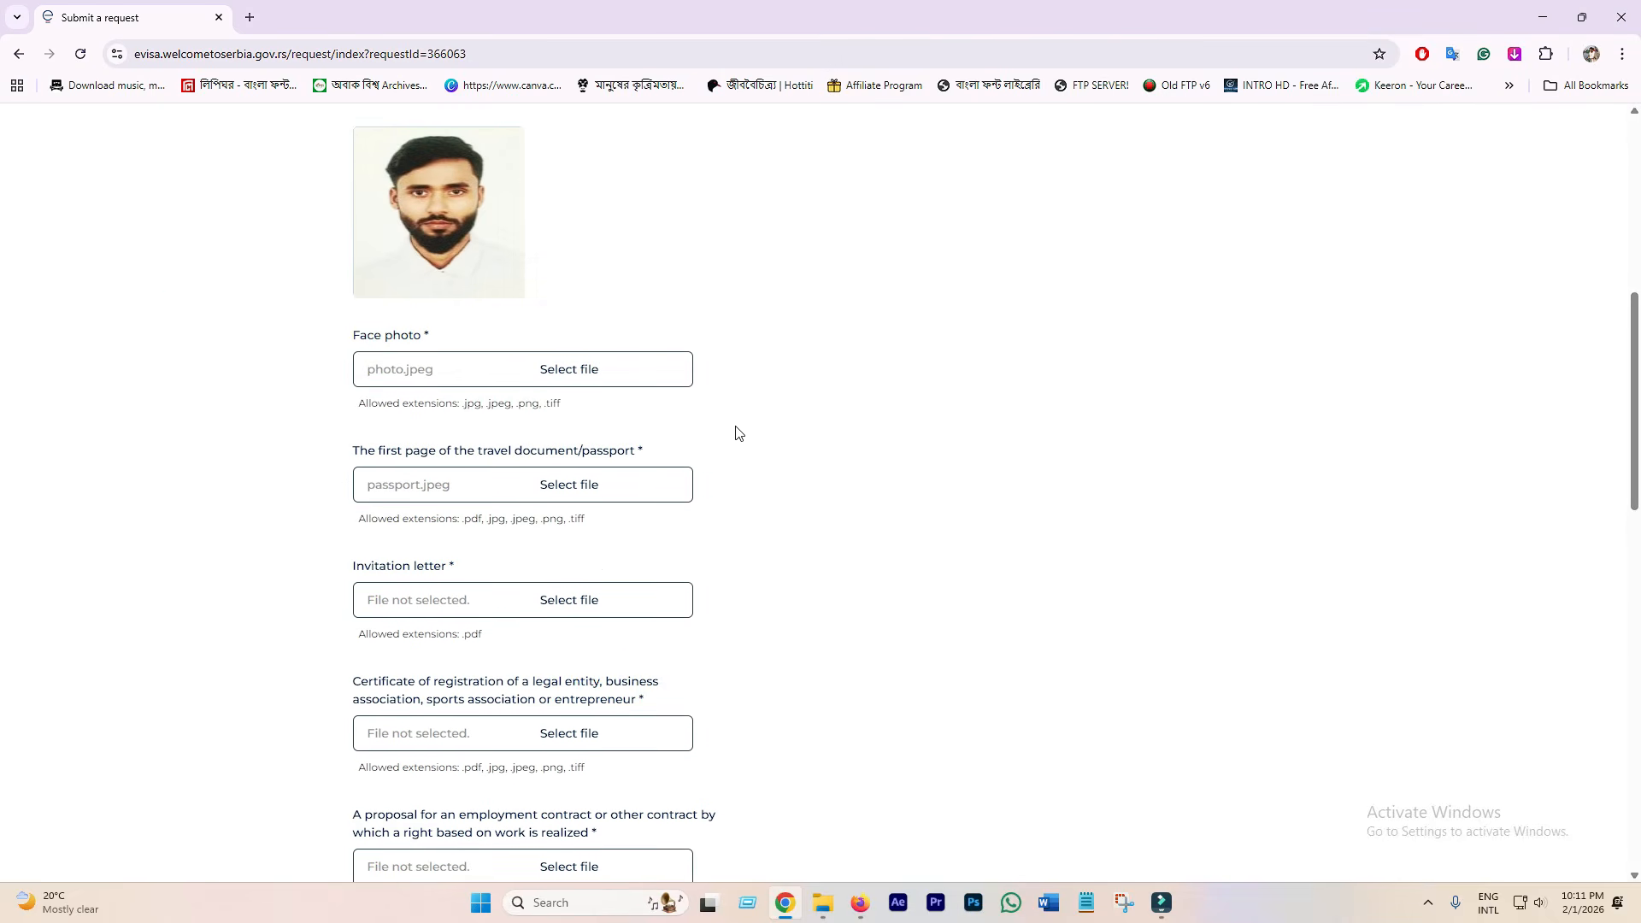
pyautogui.click(561, 368)
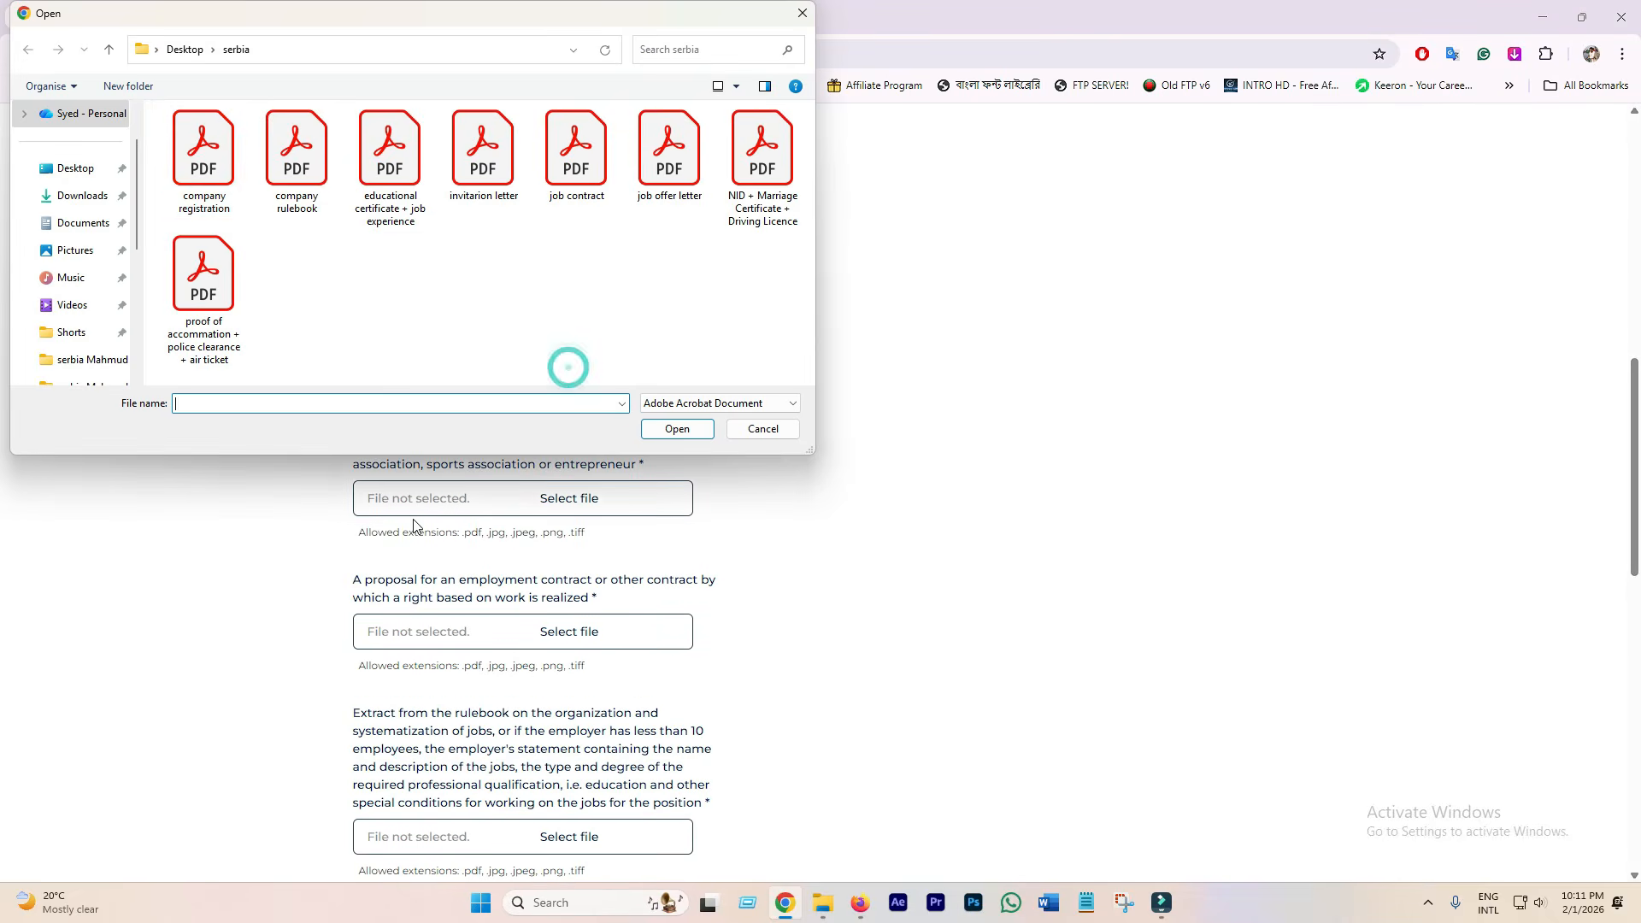
pyautogui.click(500, 199)
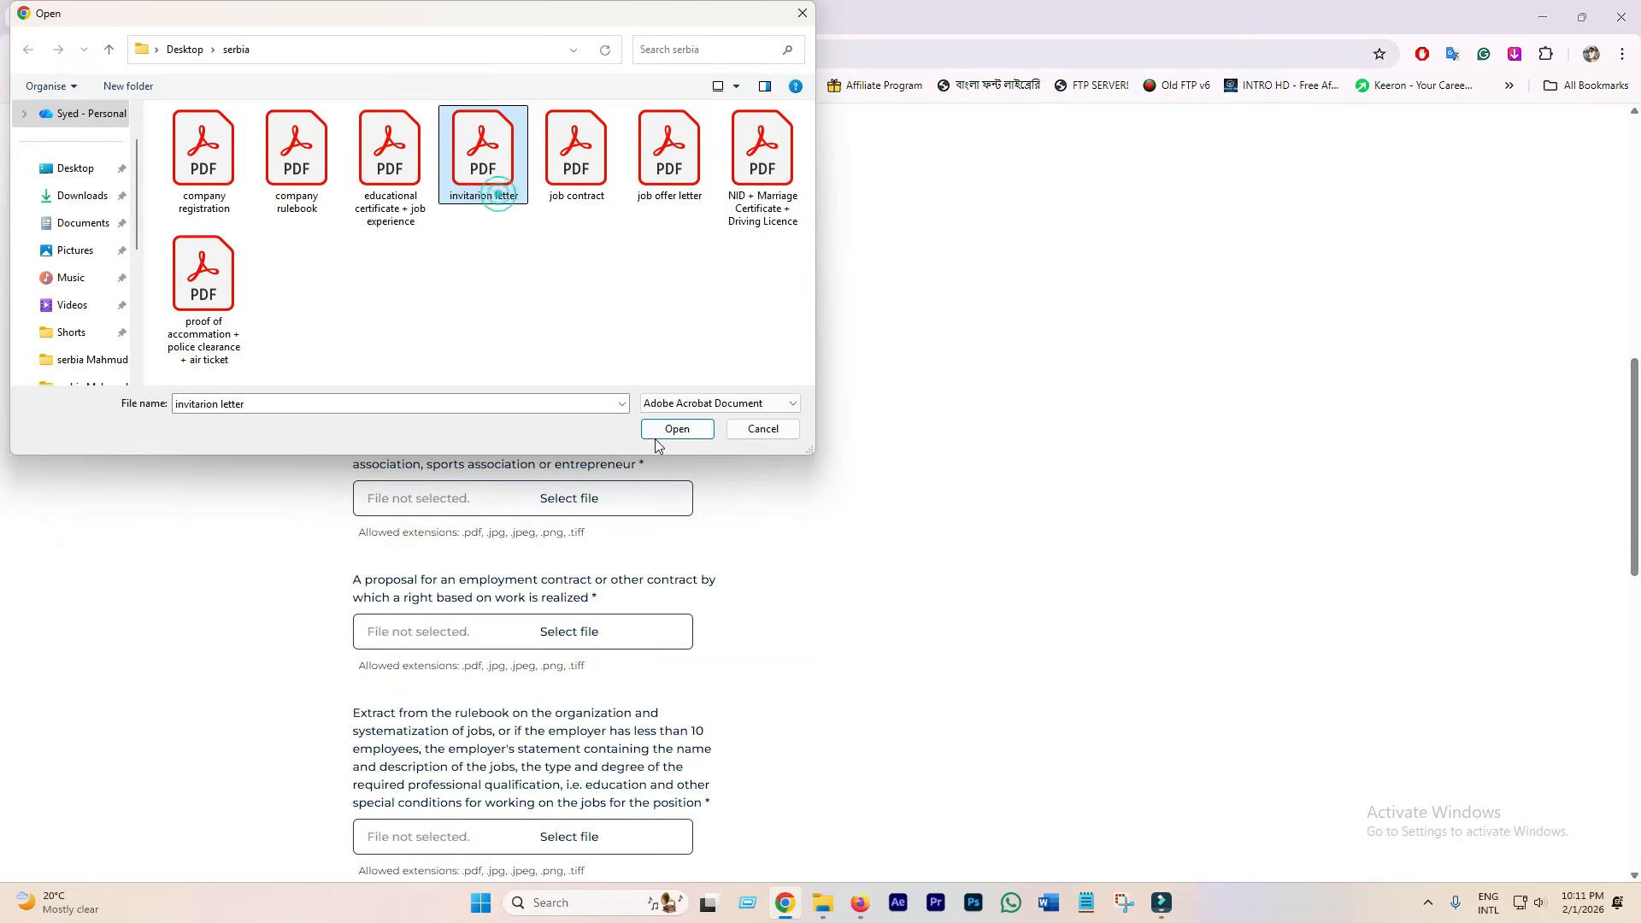
pyautogui.doubleClick(499, 198)
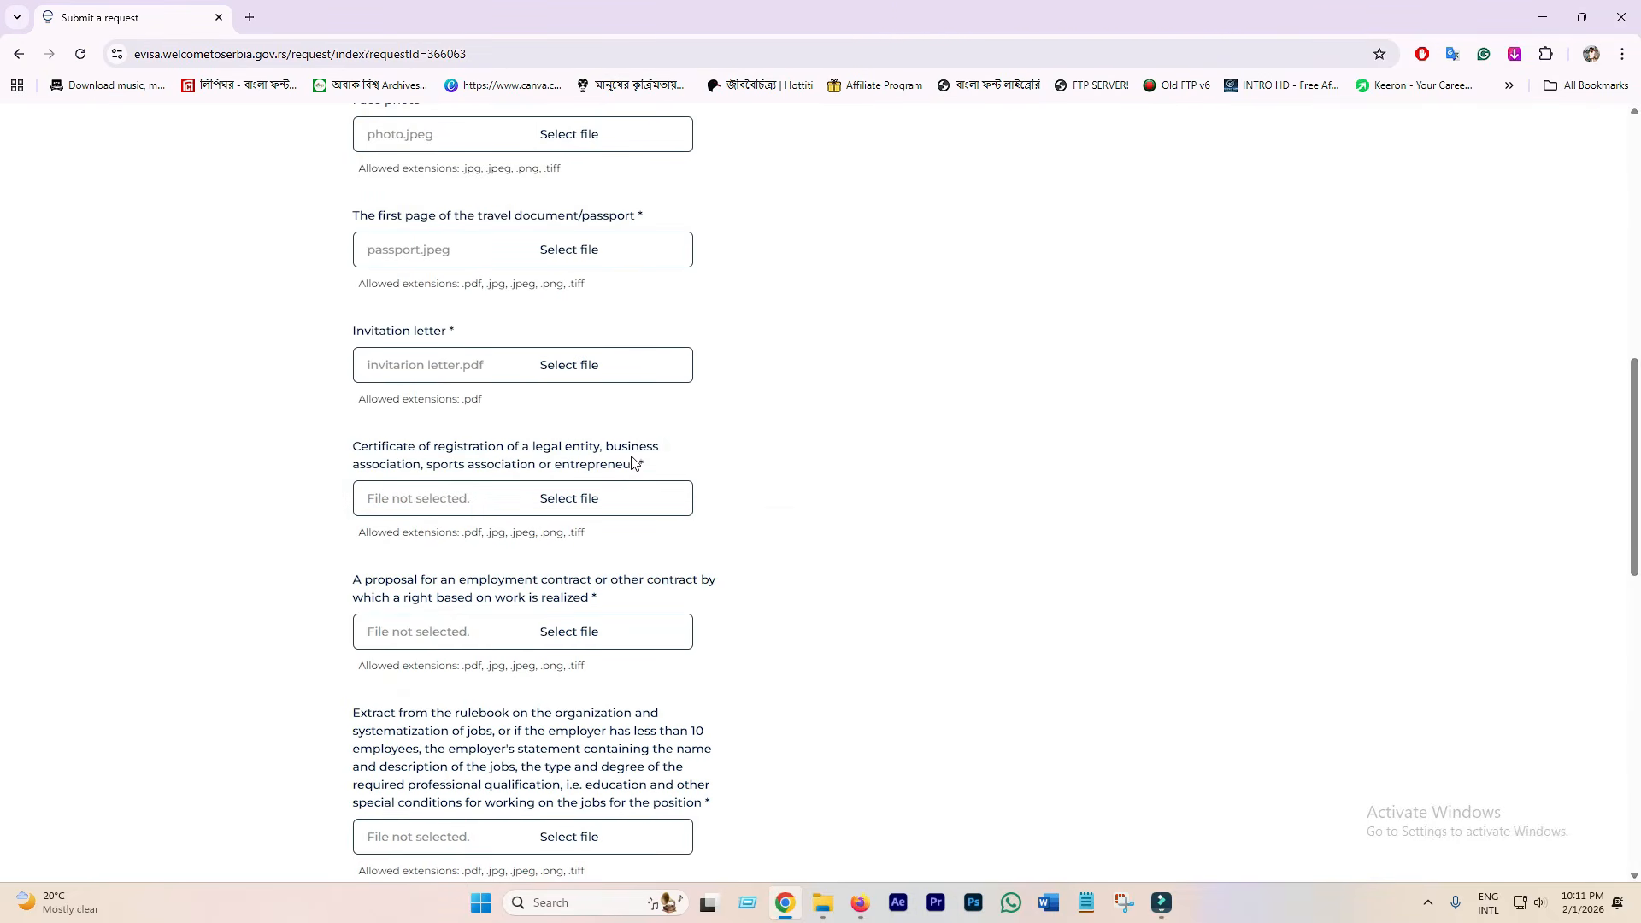
# Step: Attach company registration.pdf as the certificate of registration of a legal entity, business association, sports association or entrepreneur
pyautogui.click(595, 508)
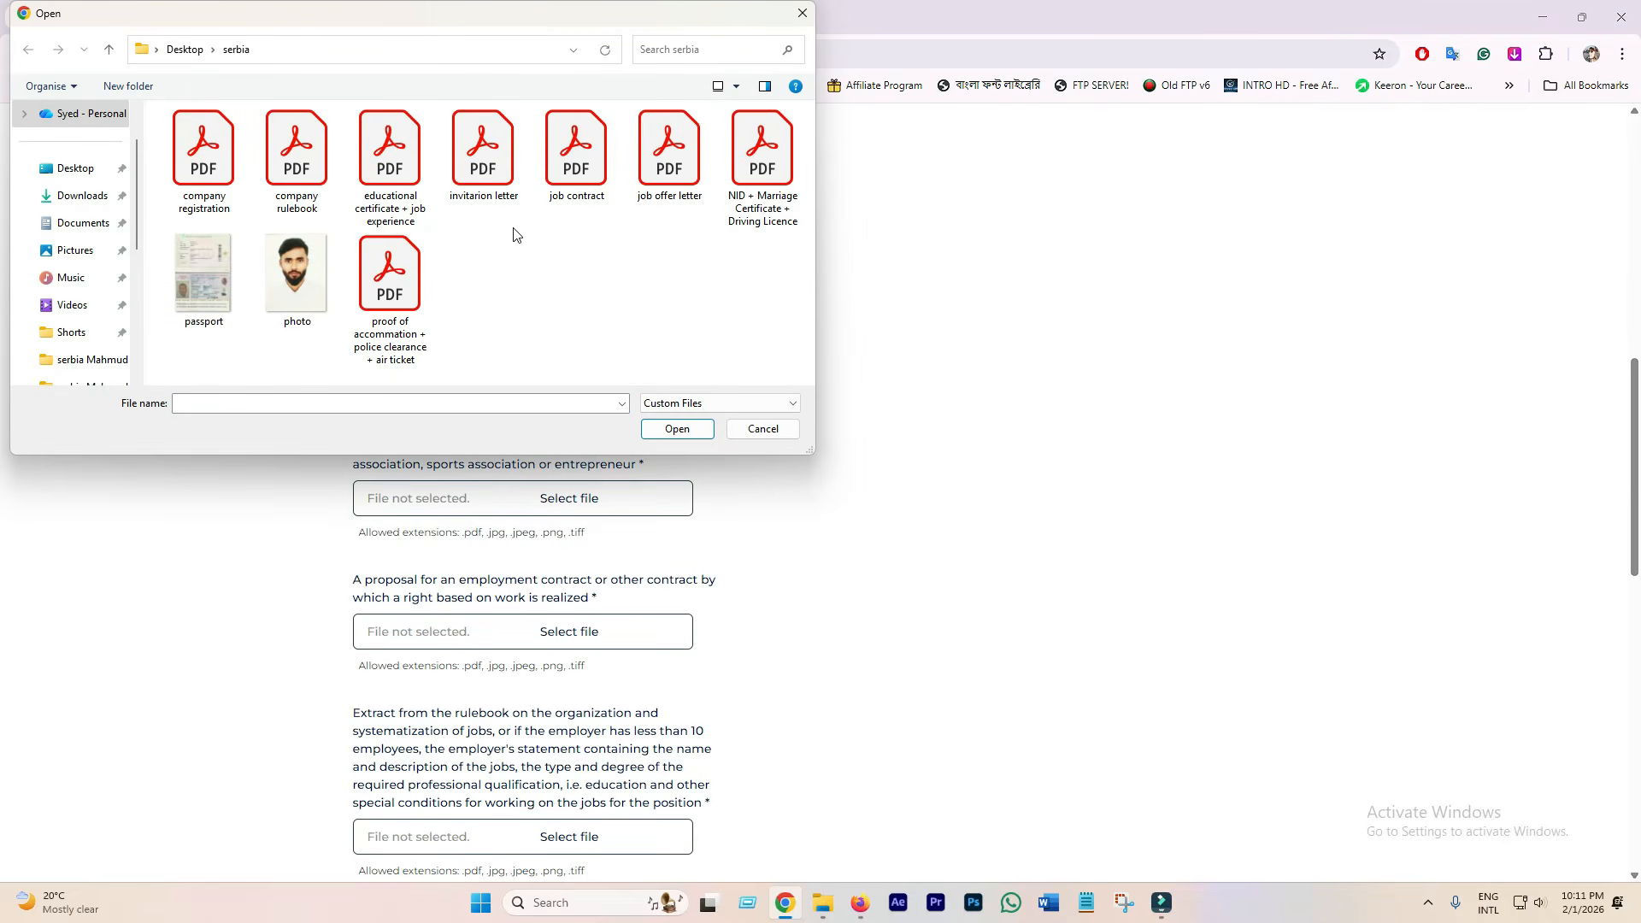
pyautogui.click(202, 162)
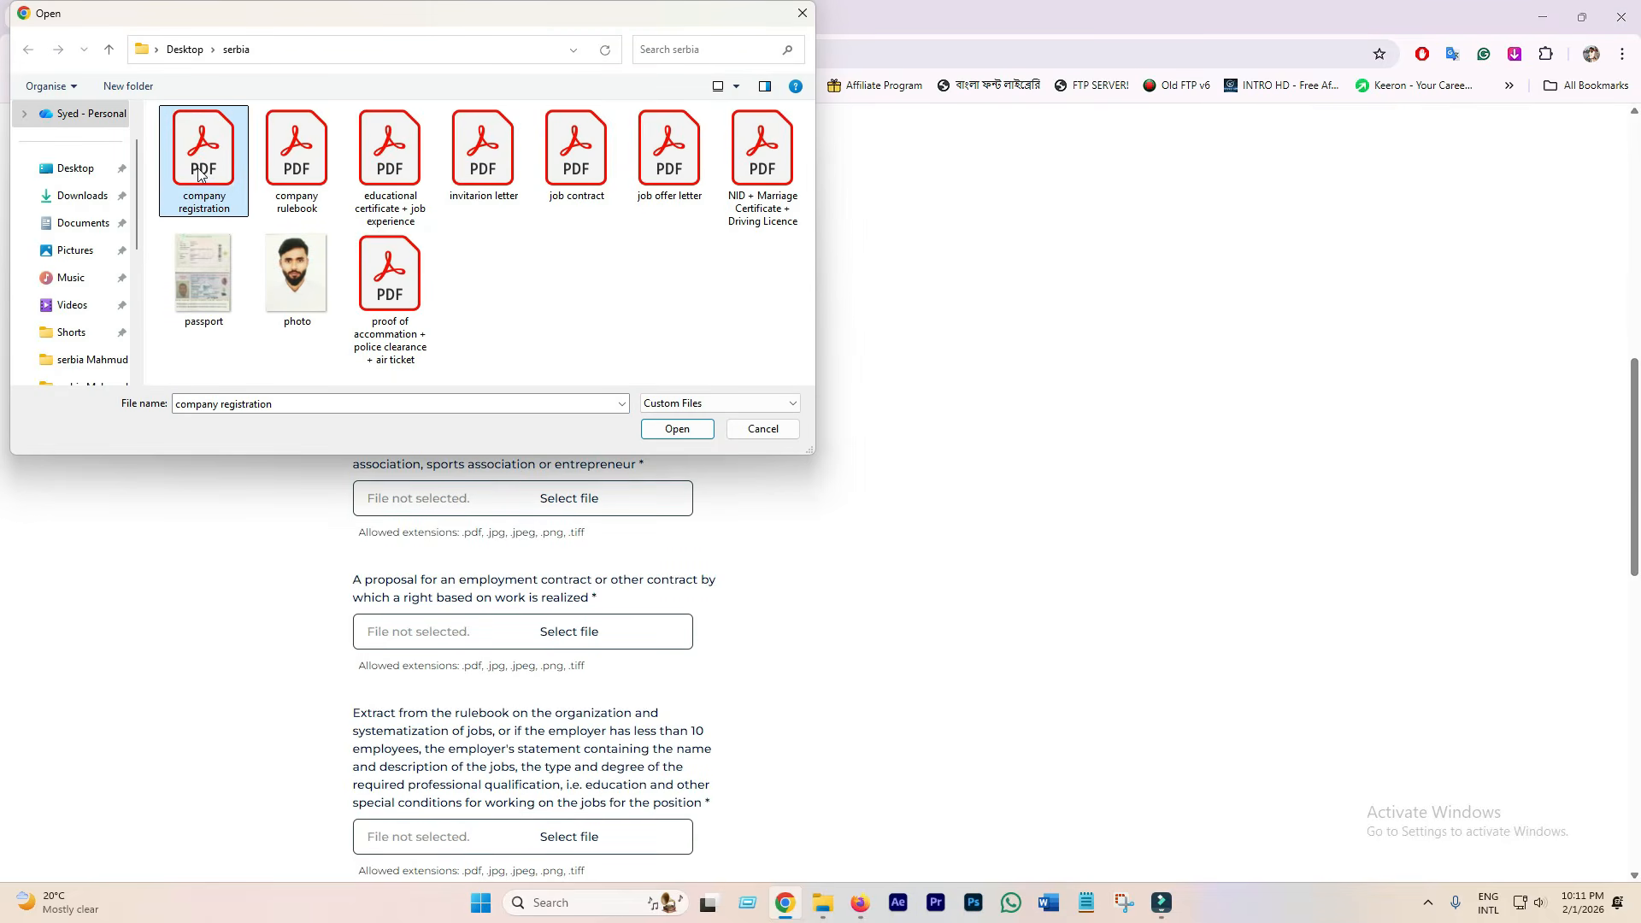
pyautogui.click(677, 428)
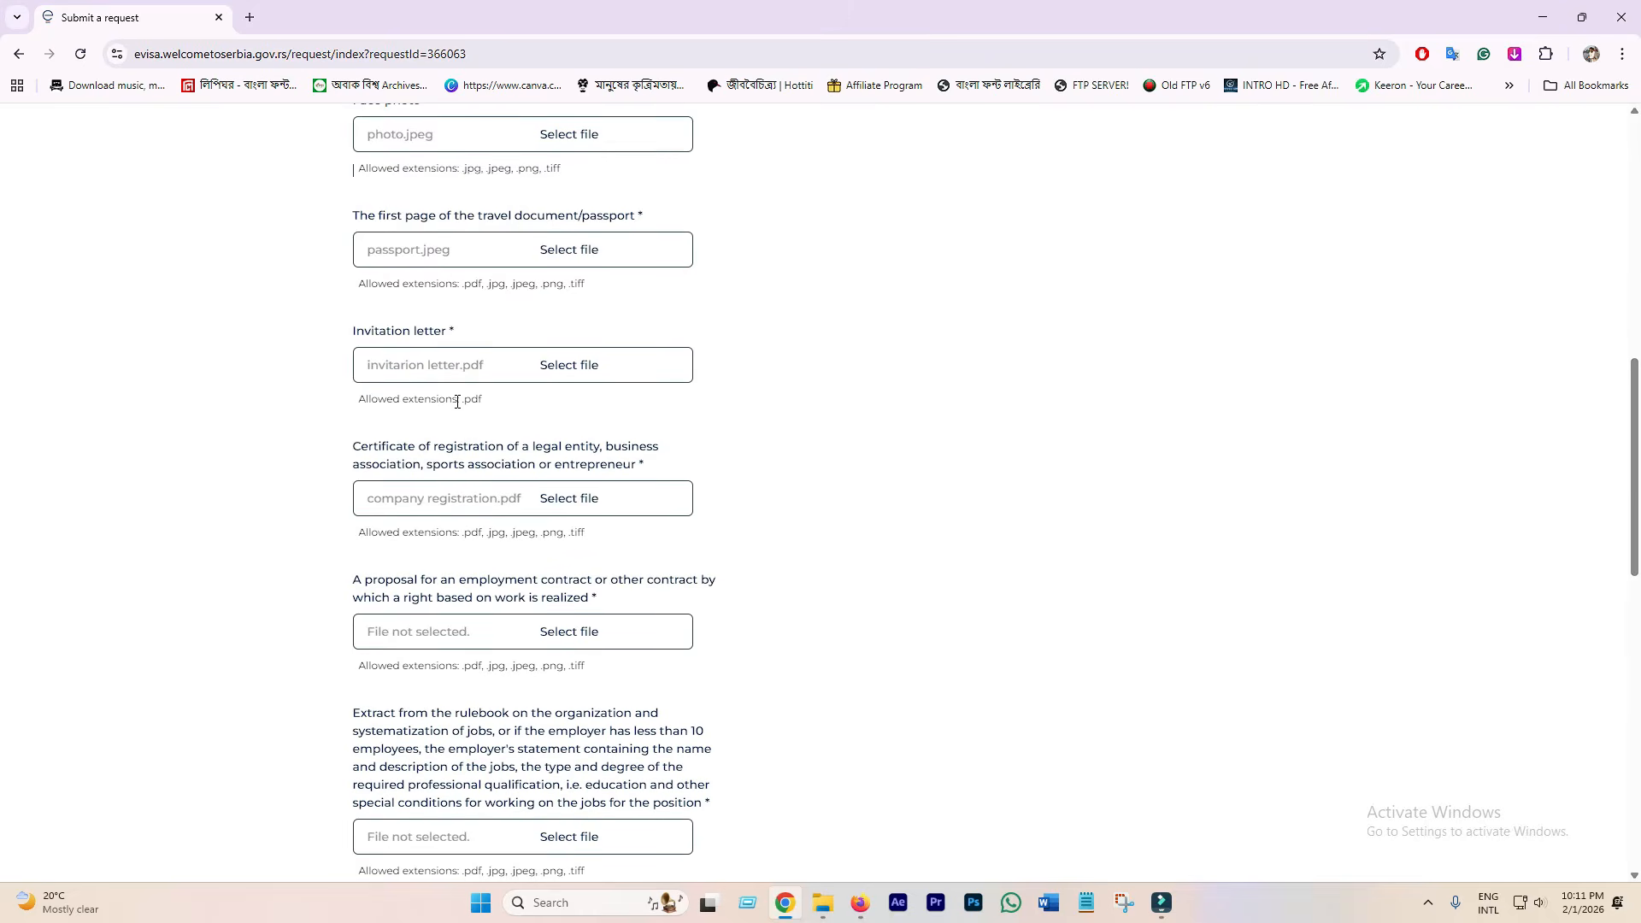
# Step: Attach job contract.pdf as the proposal for an employment contract or other work-based contract
pyautogui.scroll(1, 457, 402)
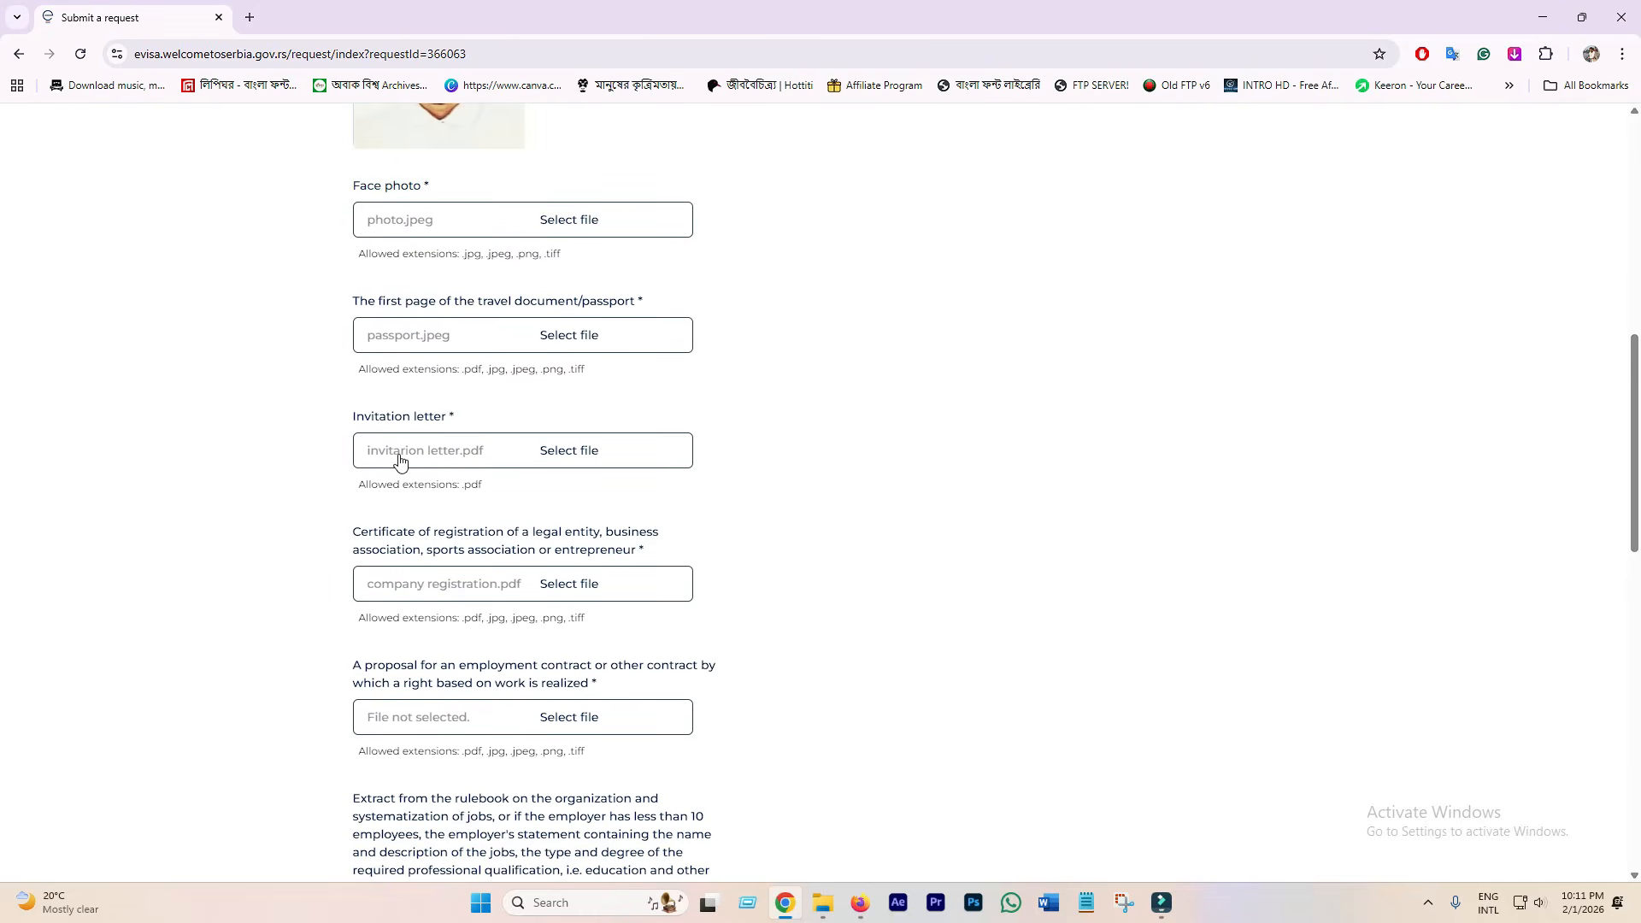
pyautogui.scroll(-2, 398, 449)
pyautogui.scroll(-2, 461, 588)
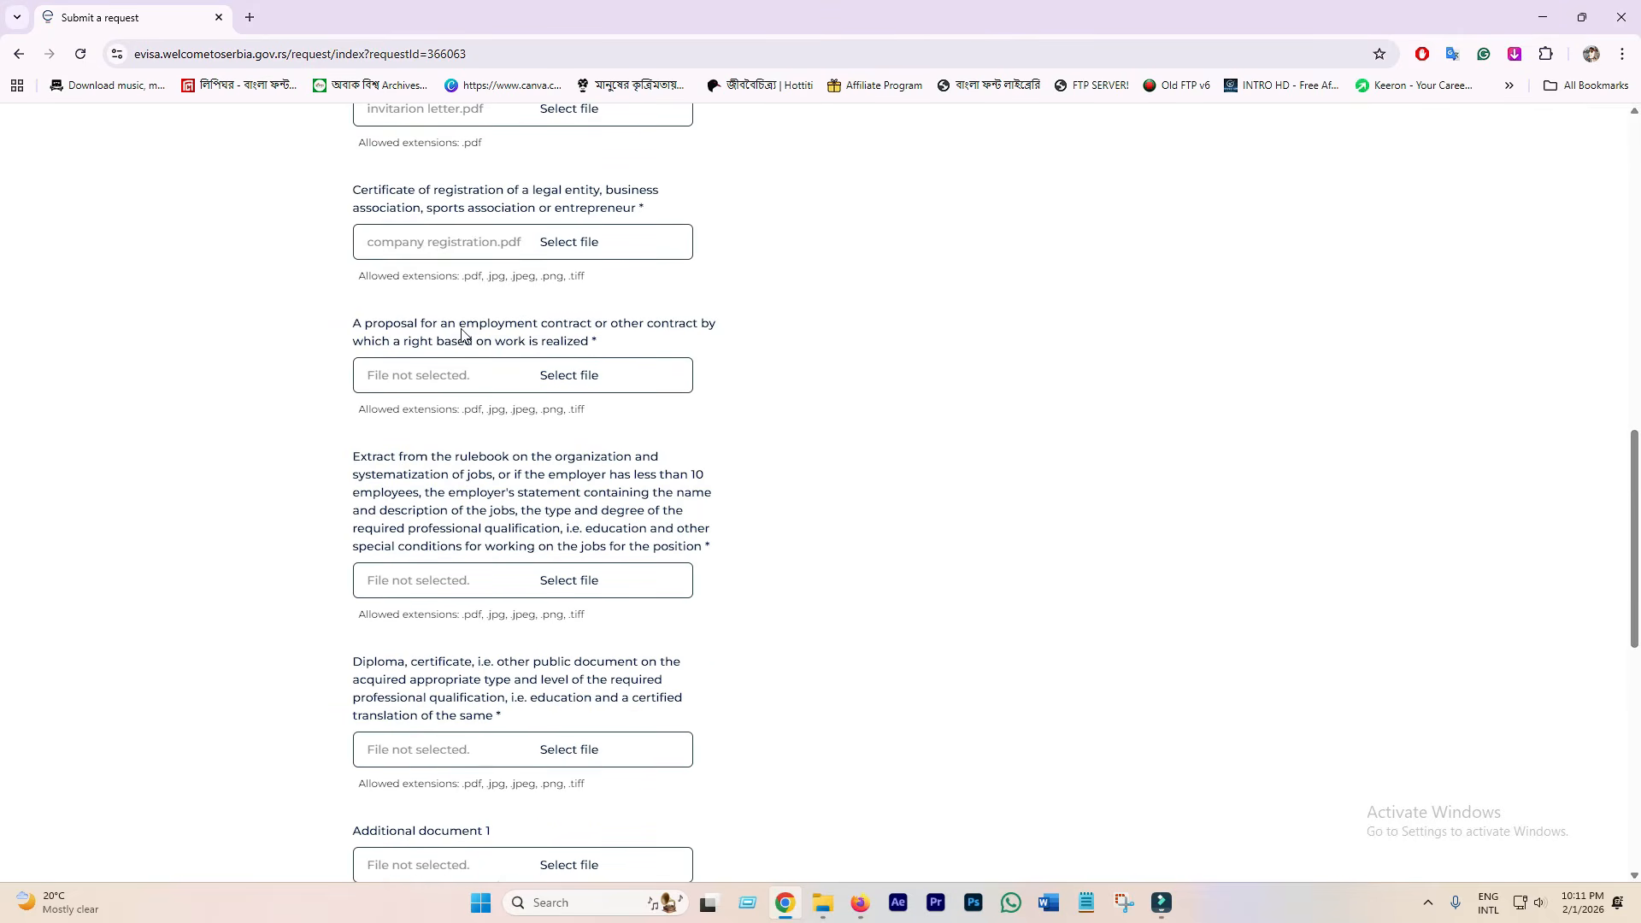
pyautogui.click(568, 374)
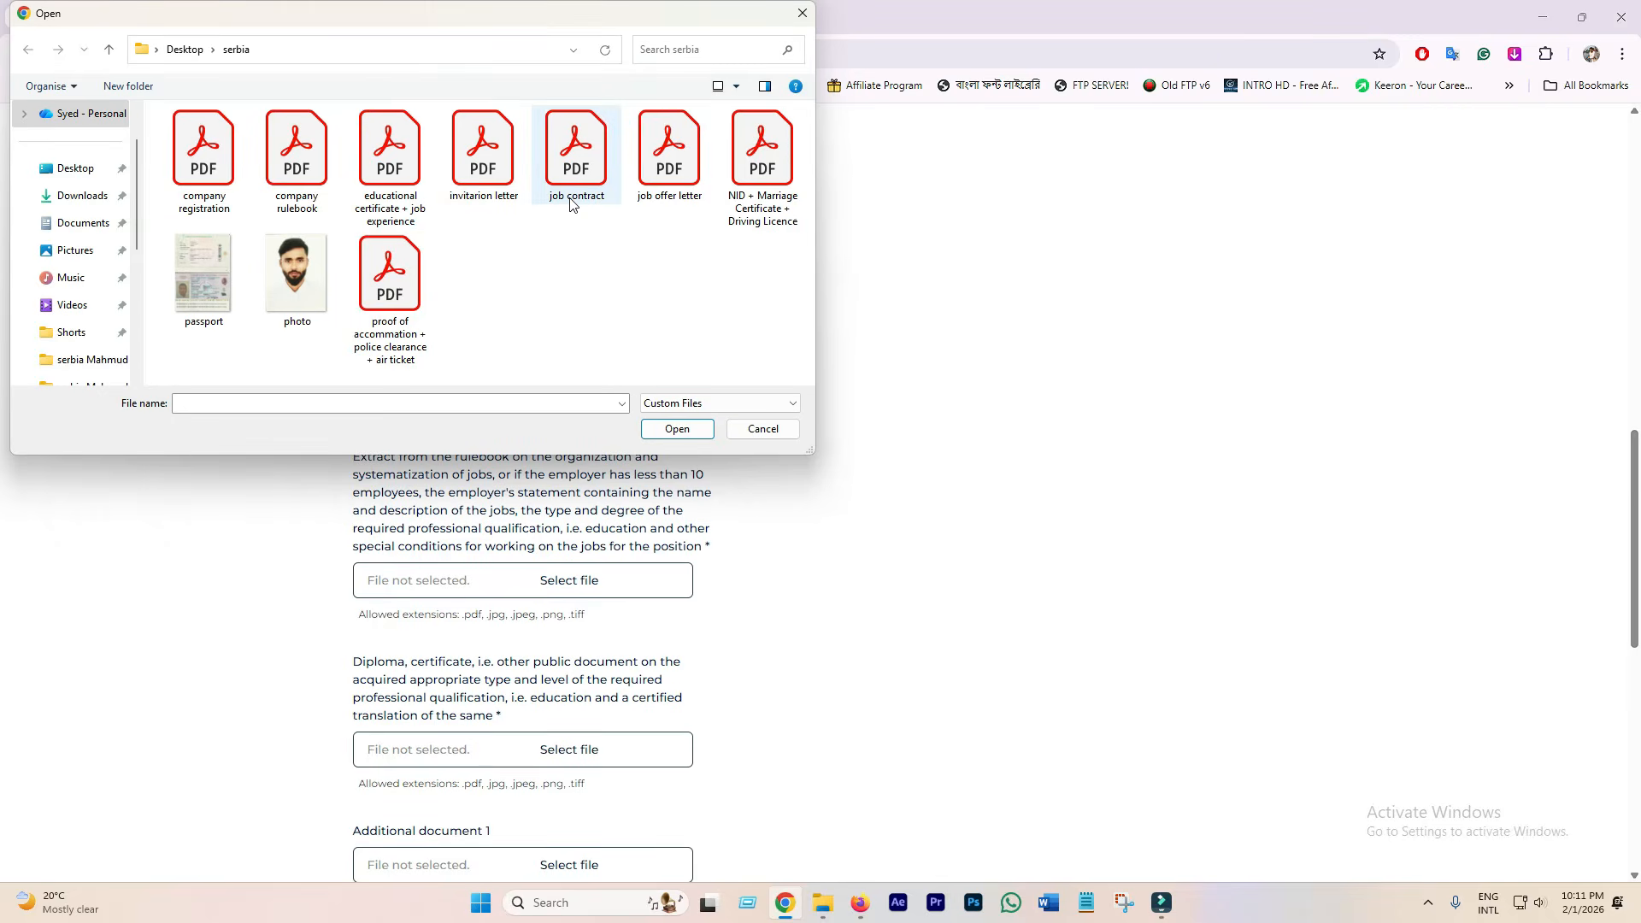
pyautogui.click(584, 163)
pyautogui.click(677, 427)
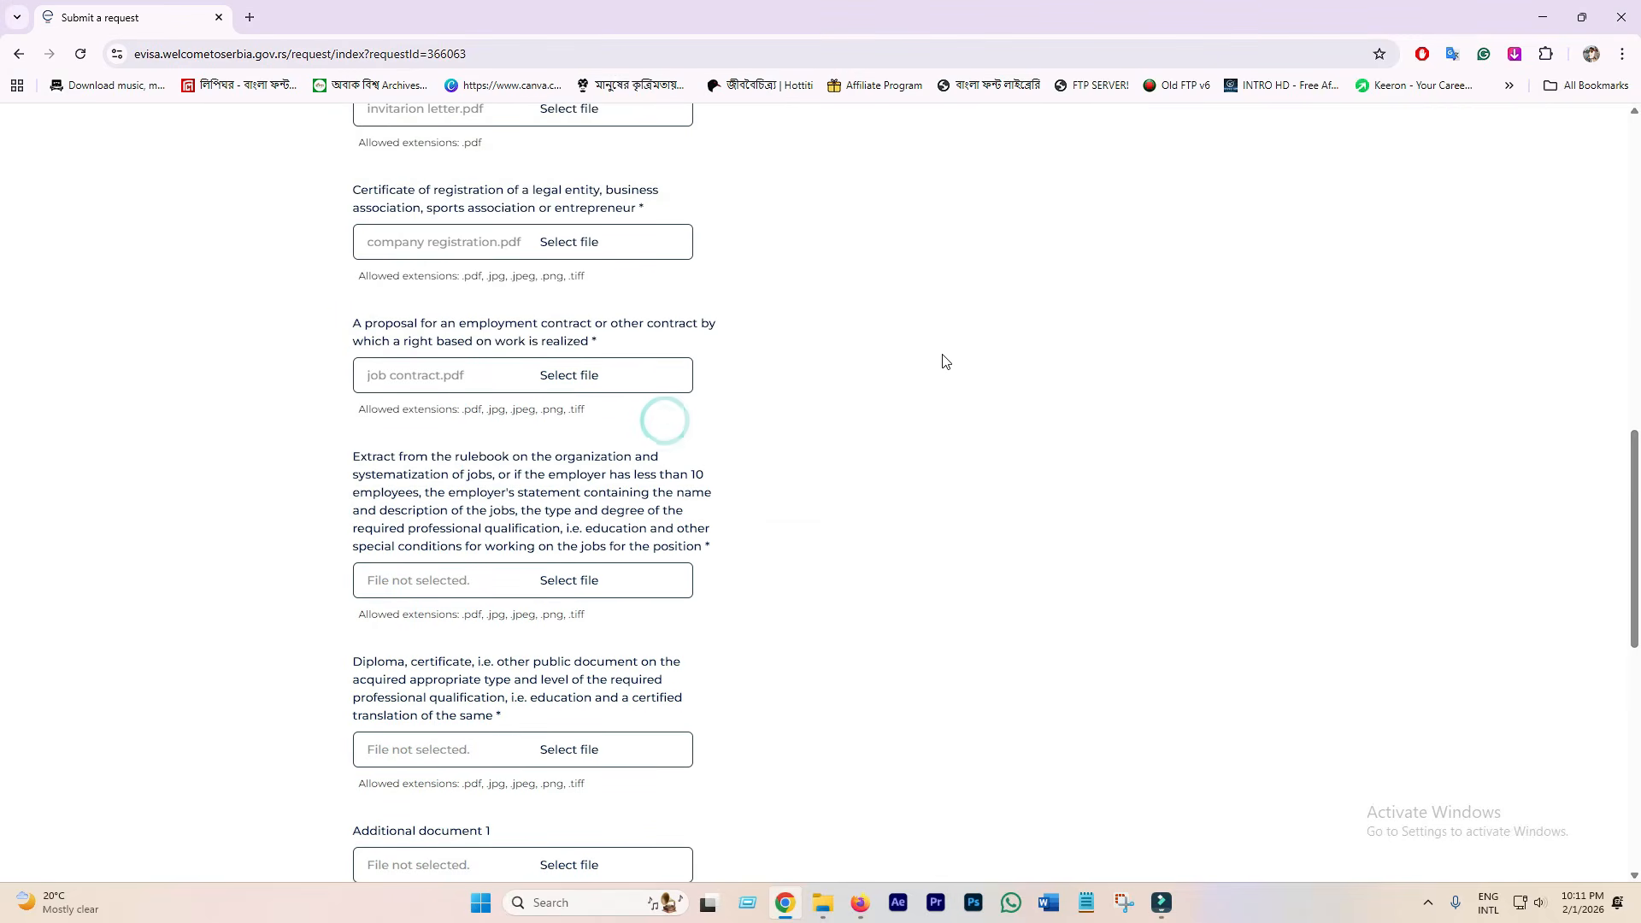
# Step: Attach company rulebook.pdf as the extract from the rulebook on the organization and systematization of jobs
pyautogui.scroll(-1, 680, 532)
pyautogui.scroll(-3, 680, 532)
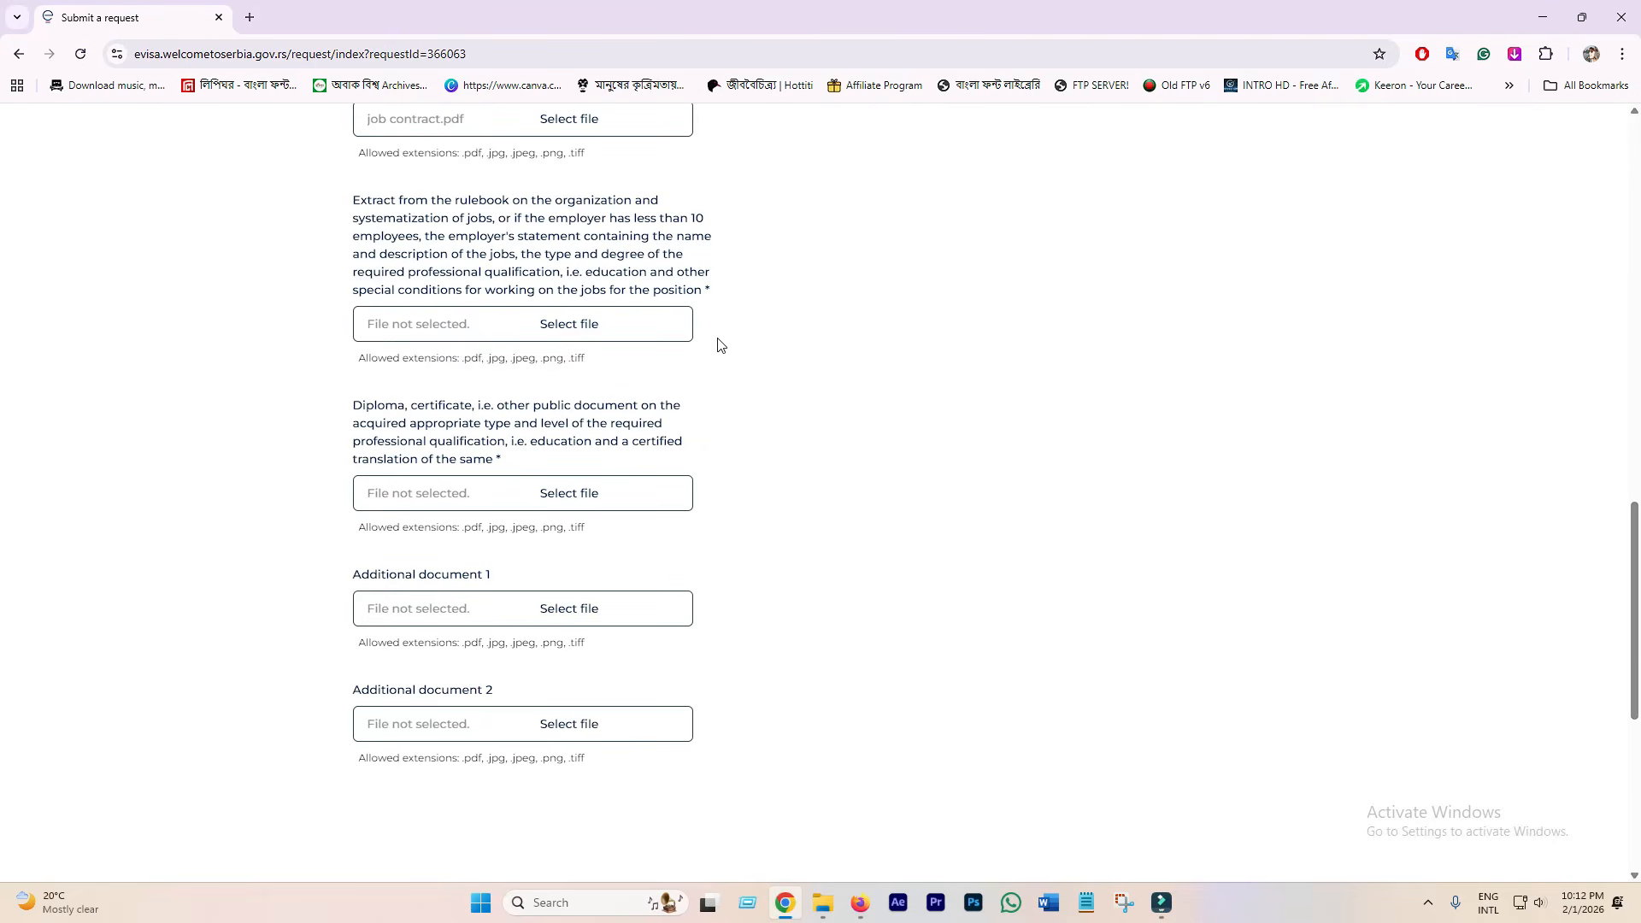
pyautogui.click(625, 331)
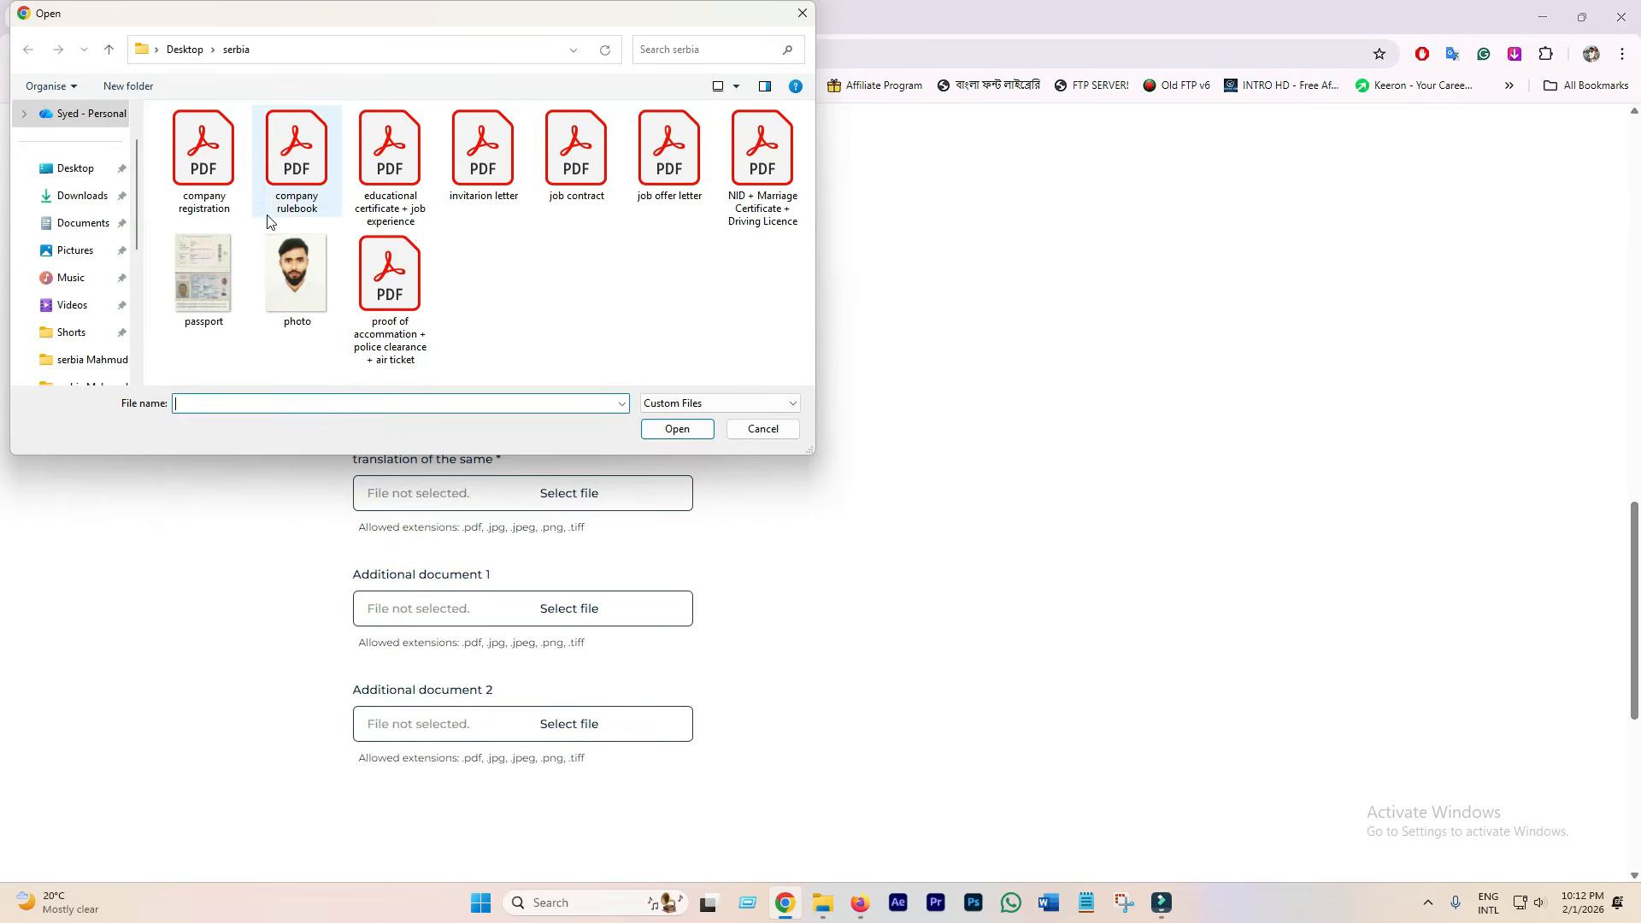
pyautogui.click(308, 208)
pyautogui.click(676, 428)
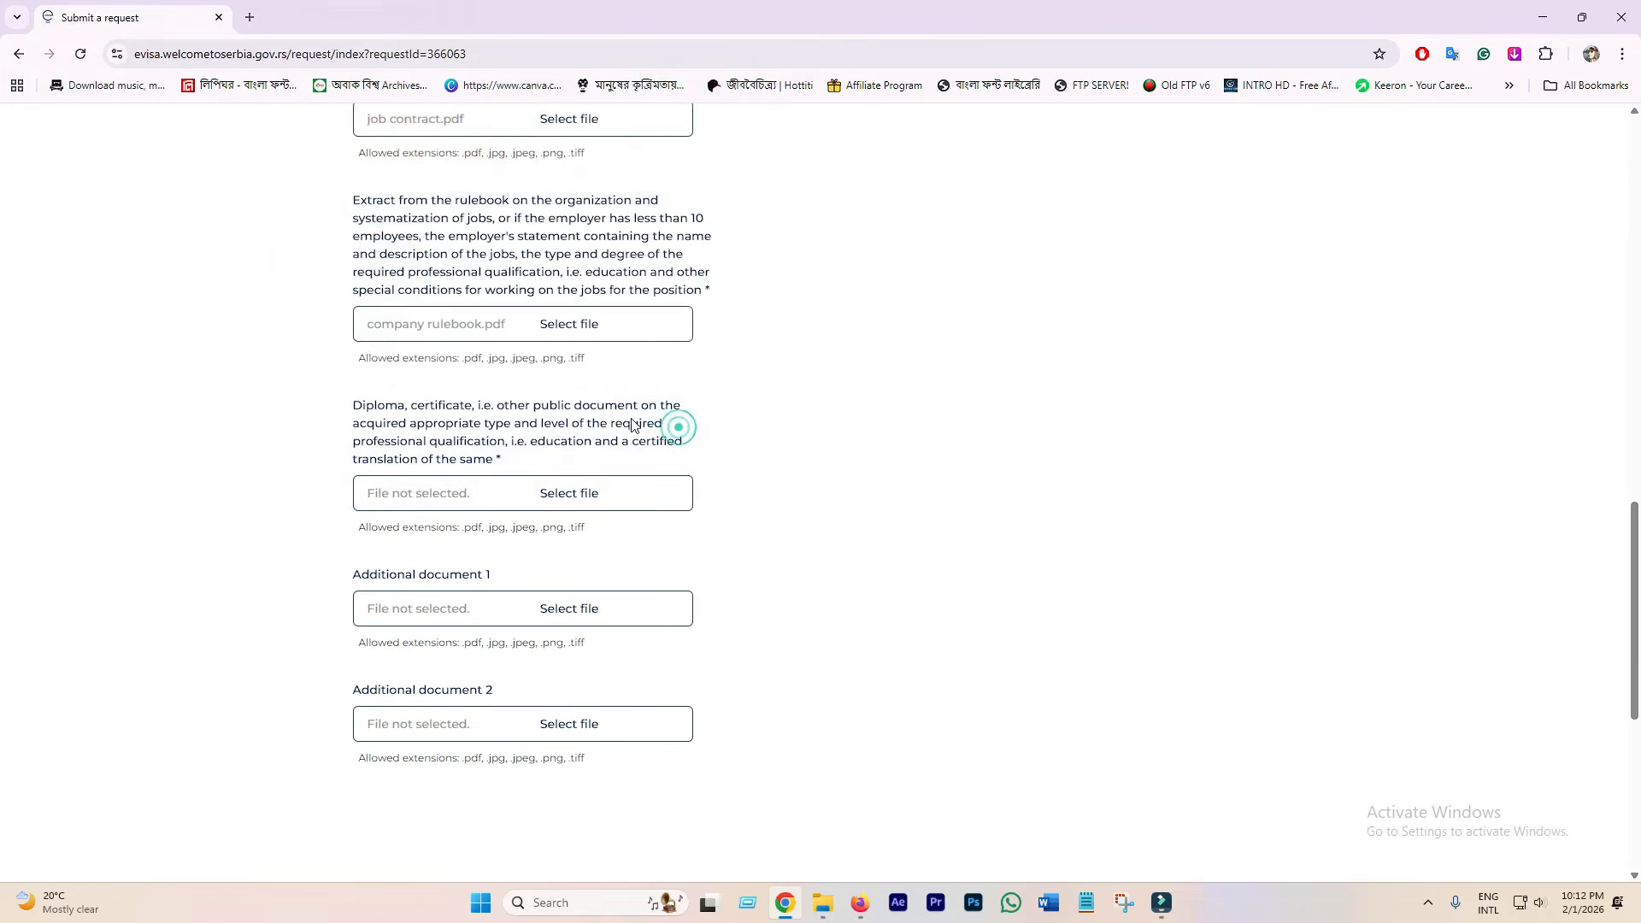
# Step: Attach the "educational certificate + job experience" PDF as the diploma or certificate of the required professional qualification
pyautogui.scroll(-1, 473, 396)
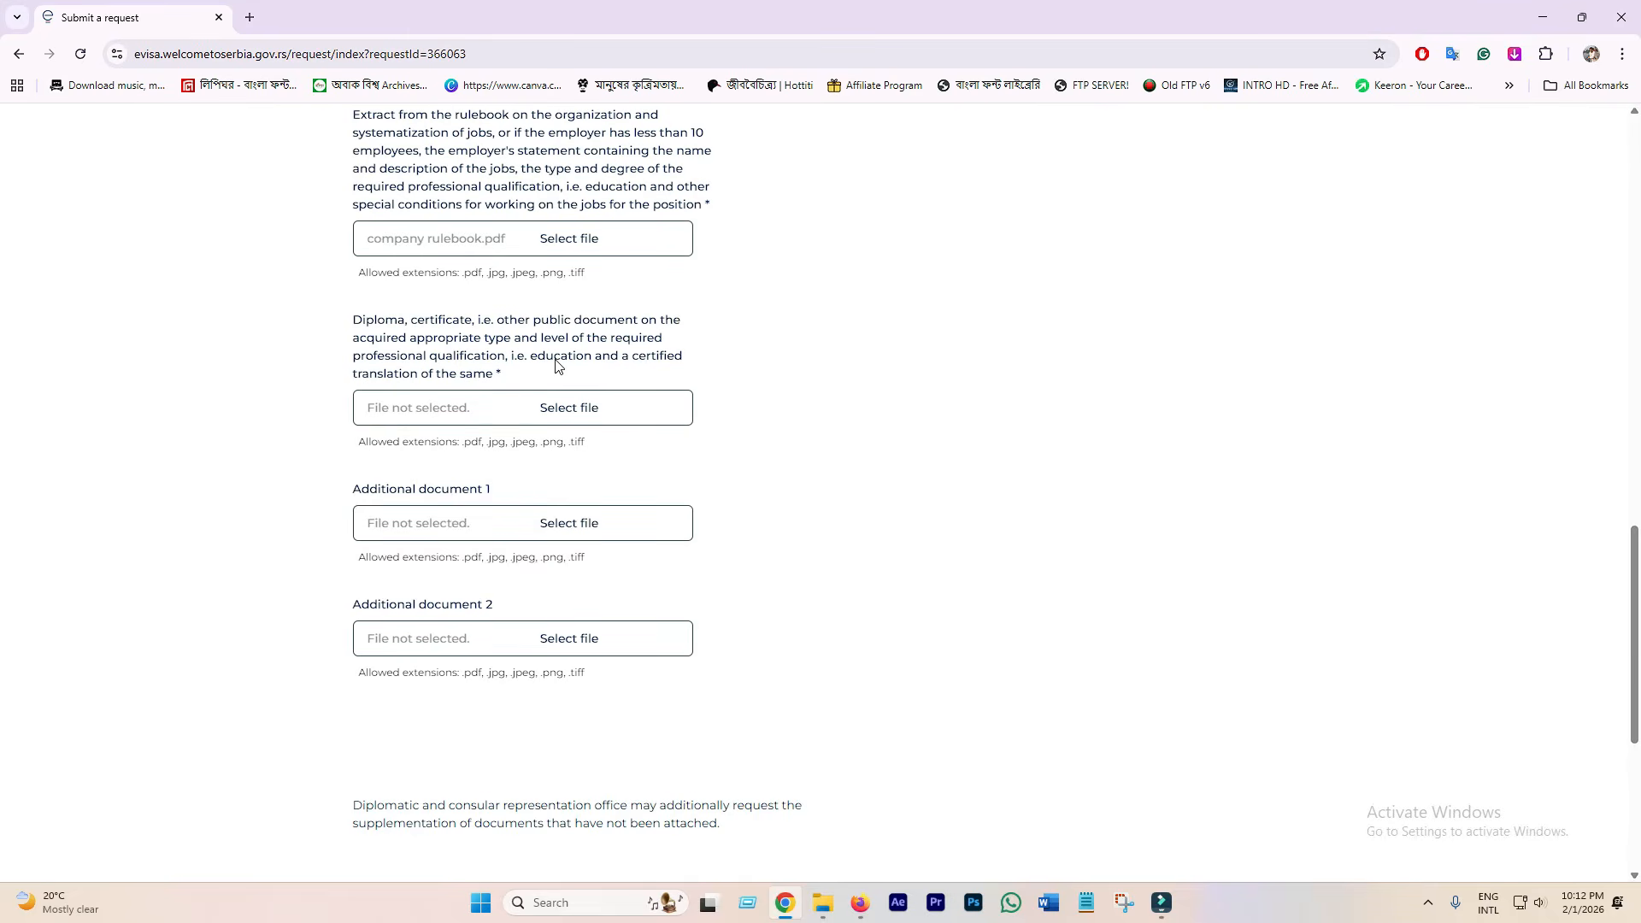
pyautogui.click(567, 409)
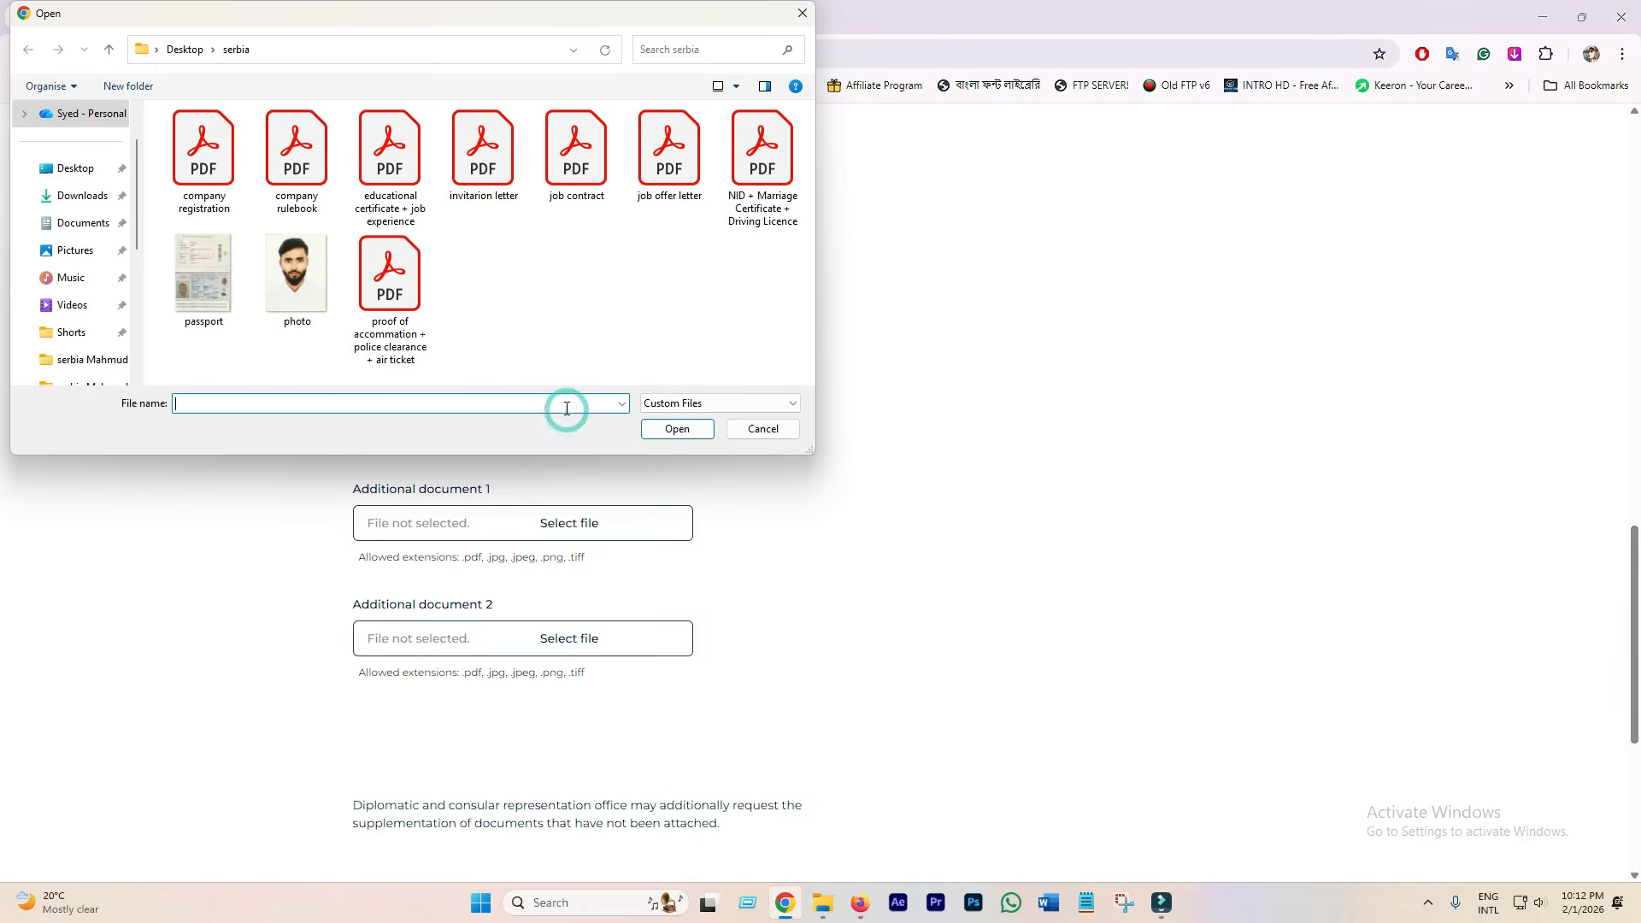
pyautogui.click(529, 263)
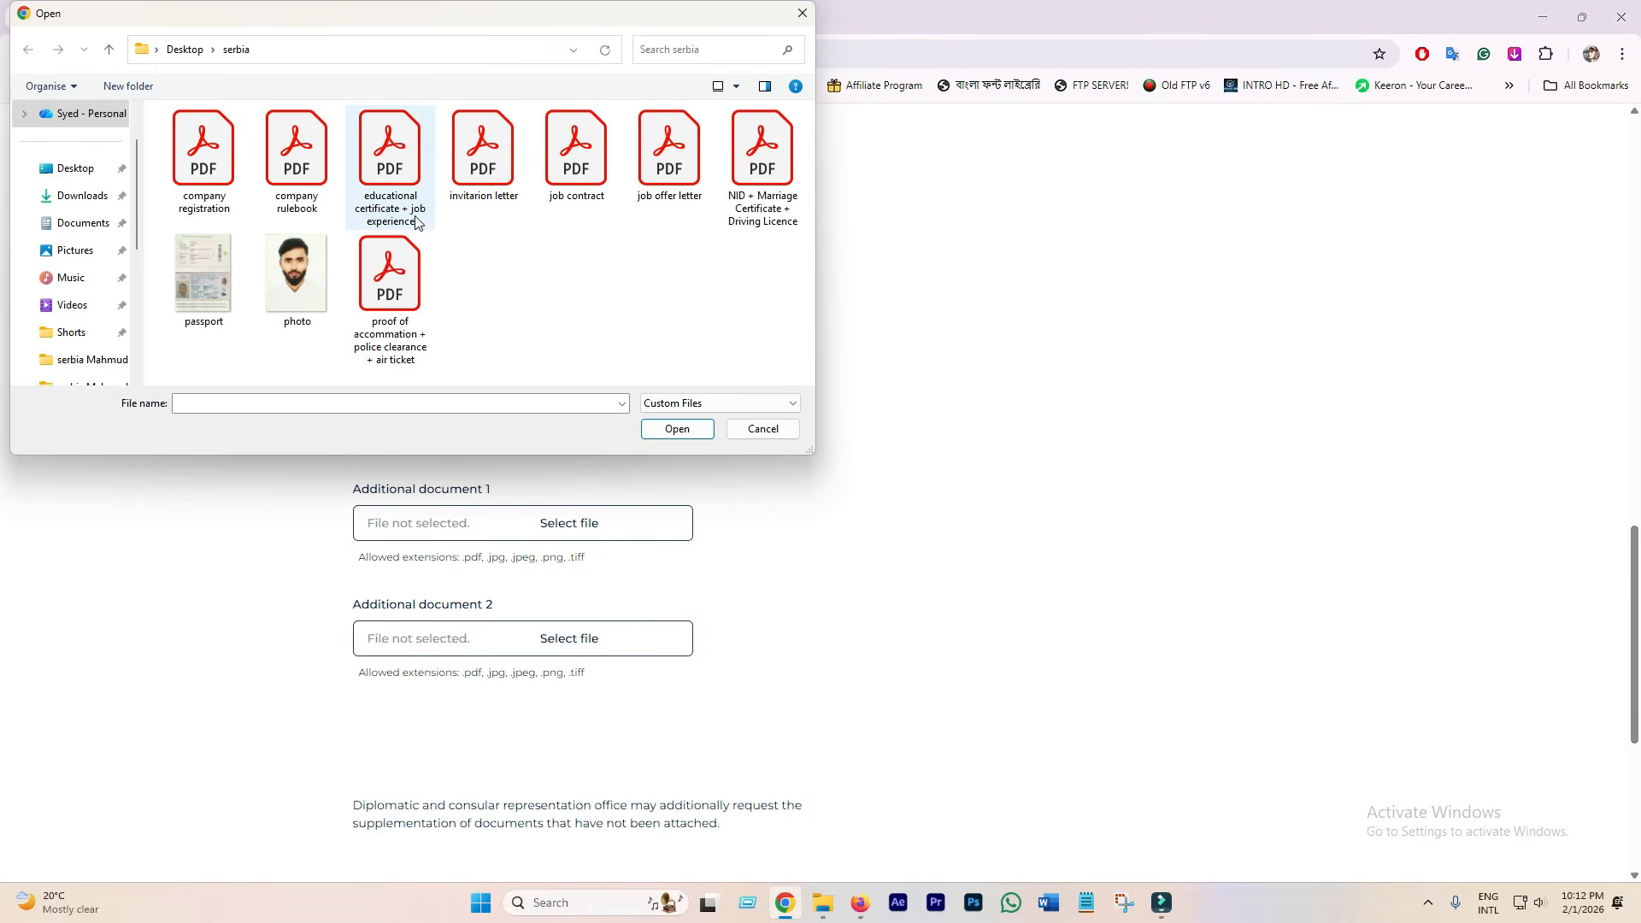
pyautogui.click(390, 162)
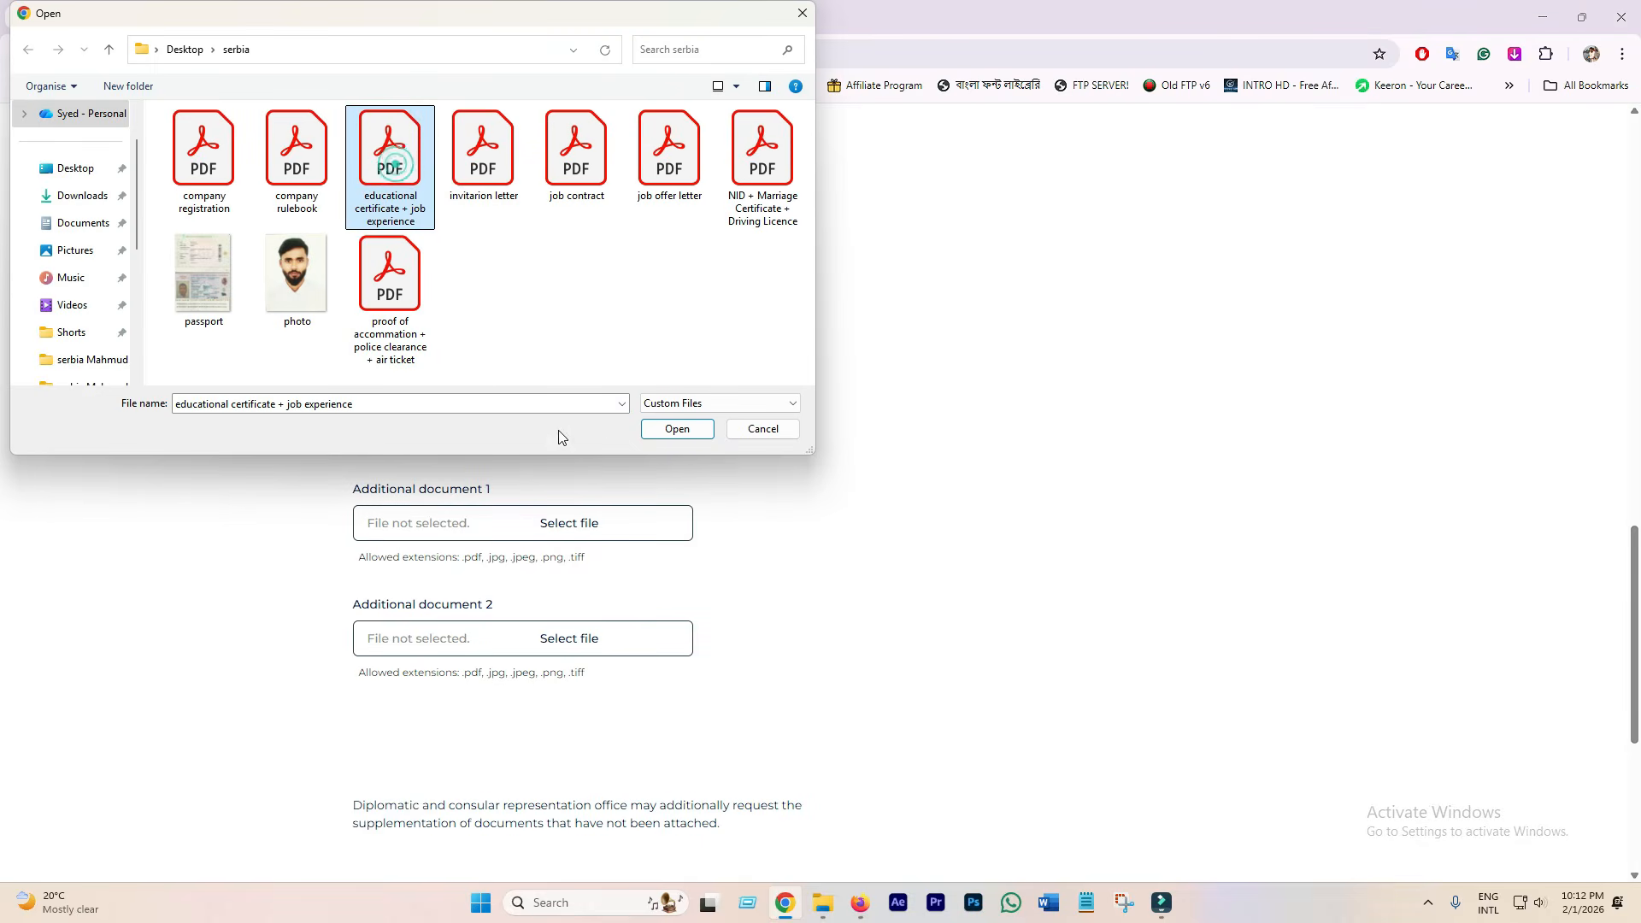
pyautogui.click(686, 429)
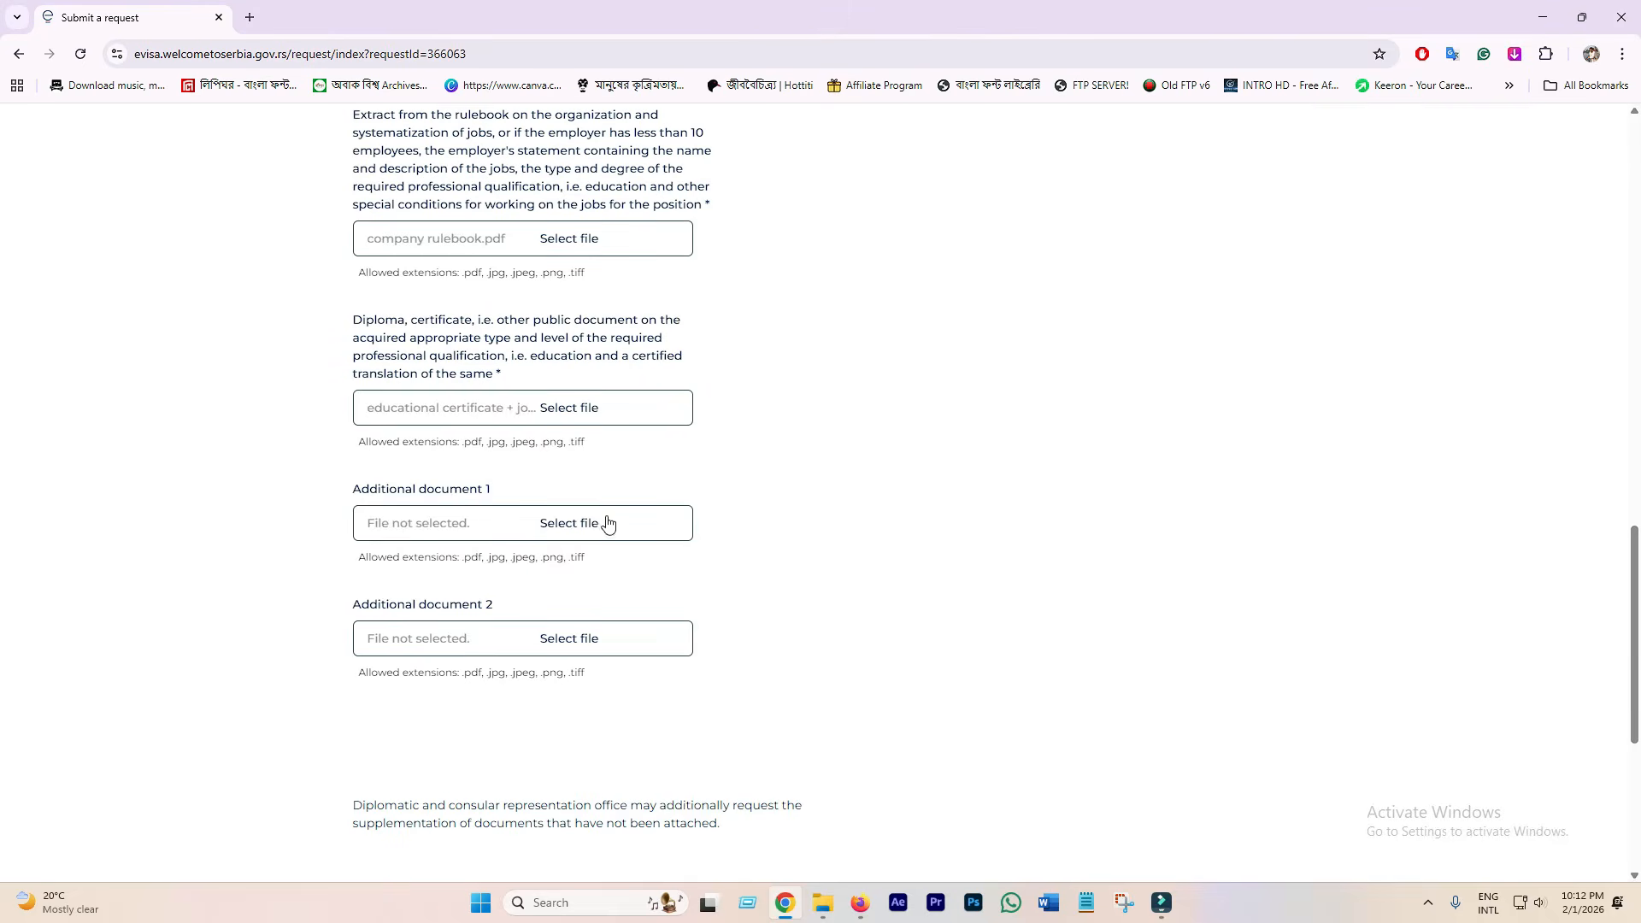
# Step: Attach the "NID + Marriage Certificate + Driving Licence" PDF as Additional document 1
pyautogui.scroll(-2, 436, 504)
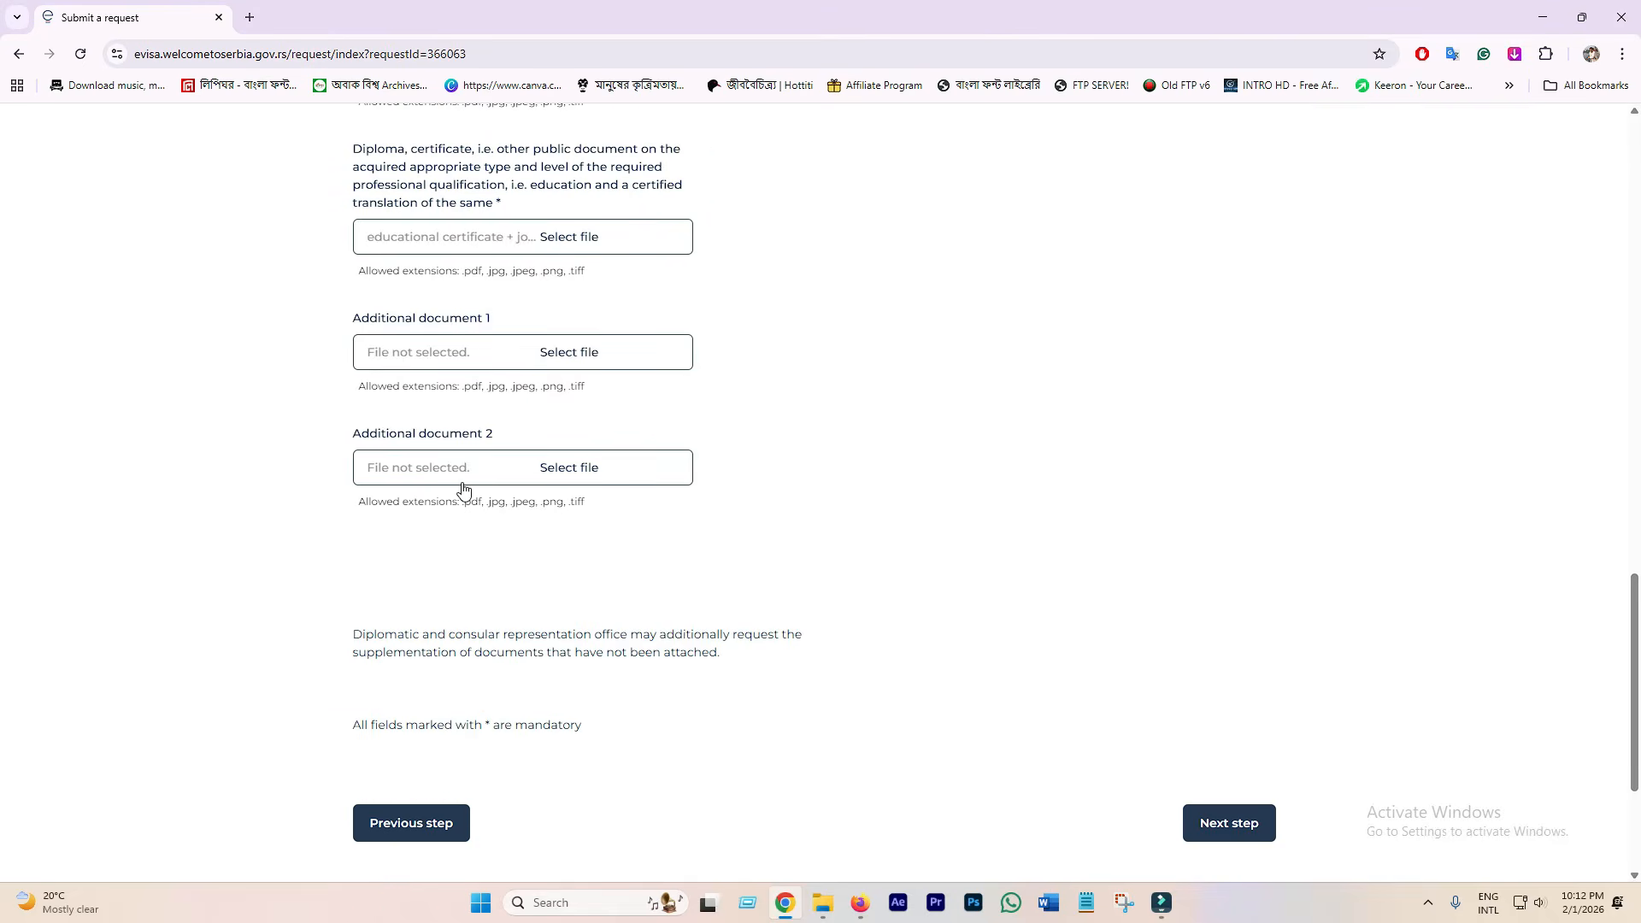
pyautogui.click(552, 354)
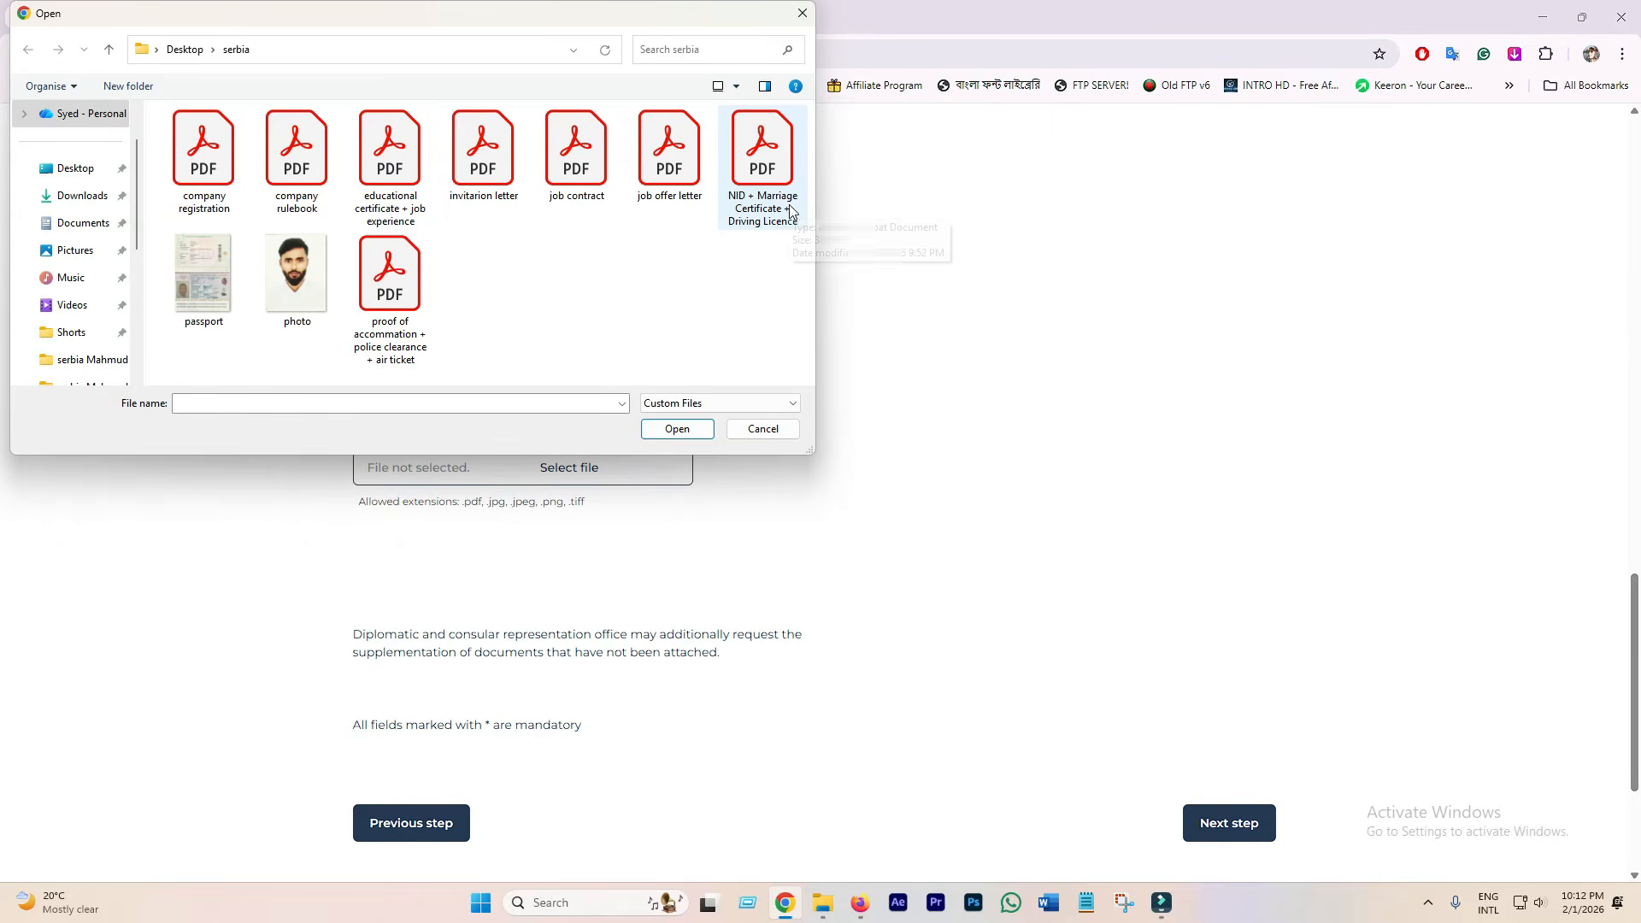
pyautogui.click(752, 231)
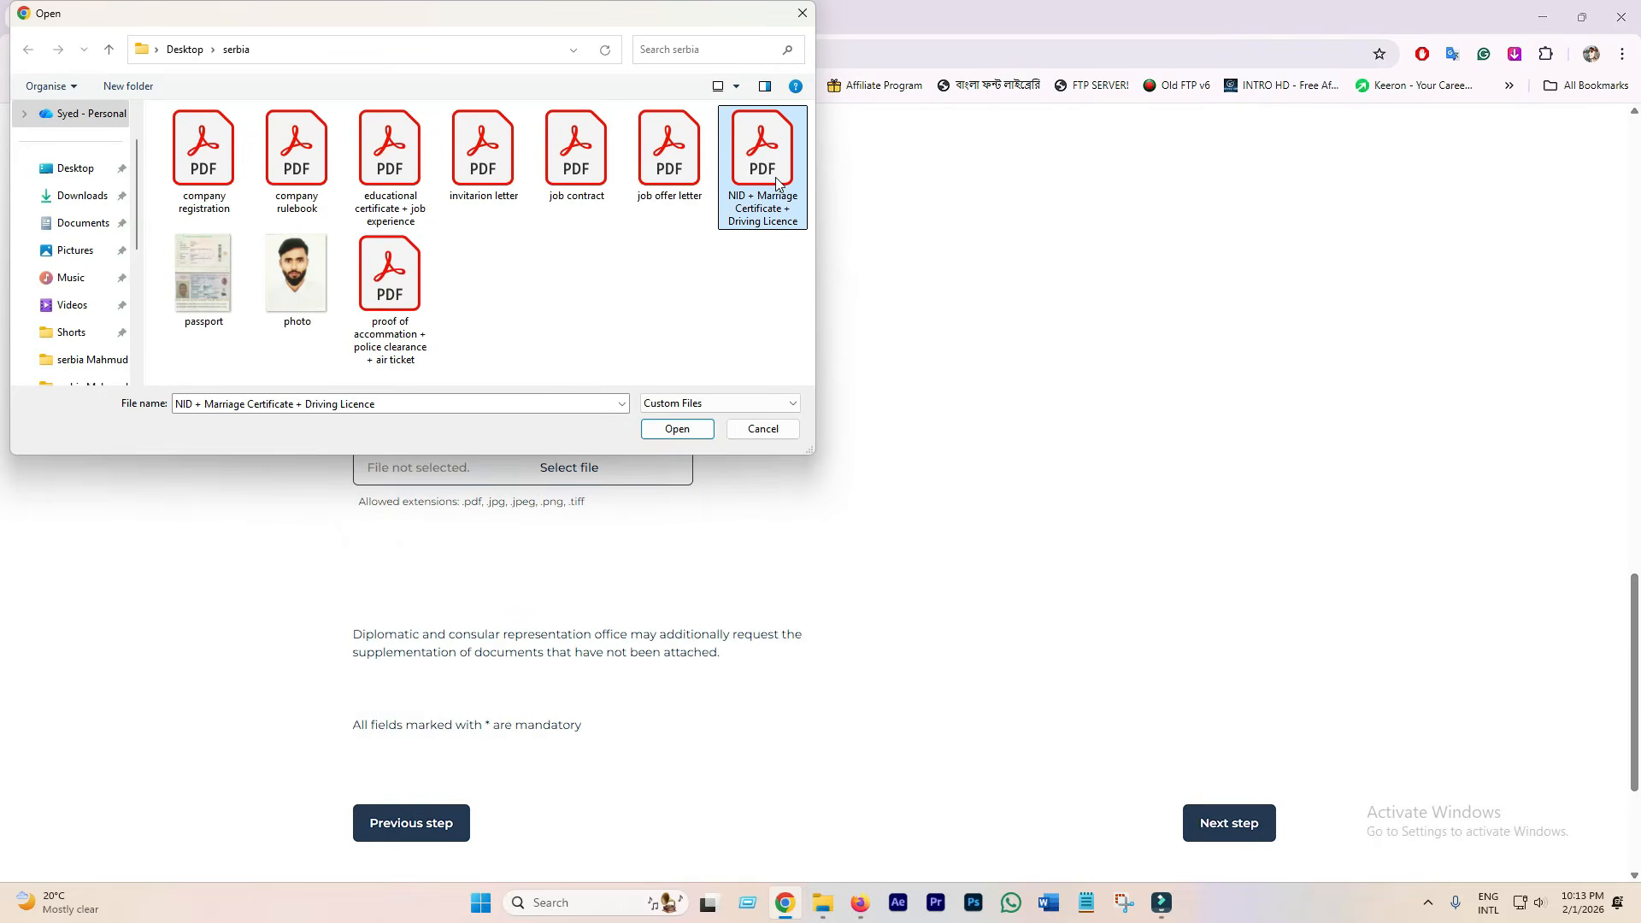
pyautogui.click(672, 433)
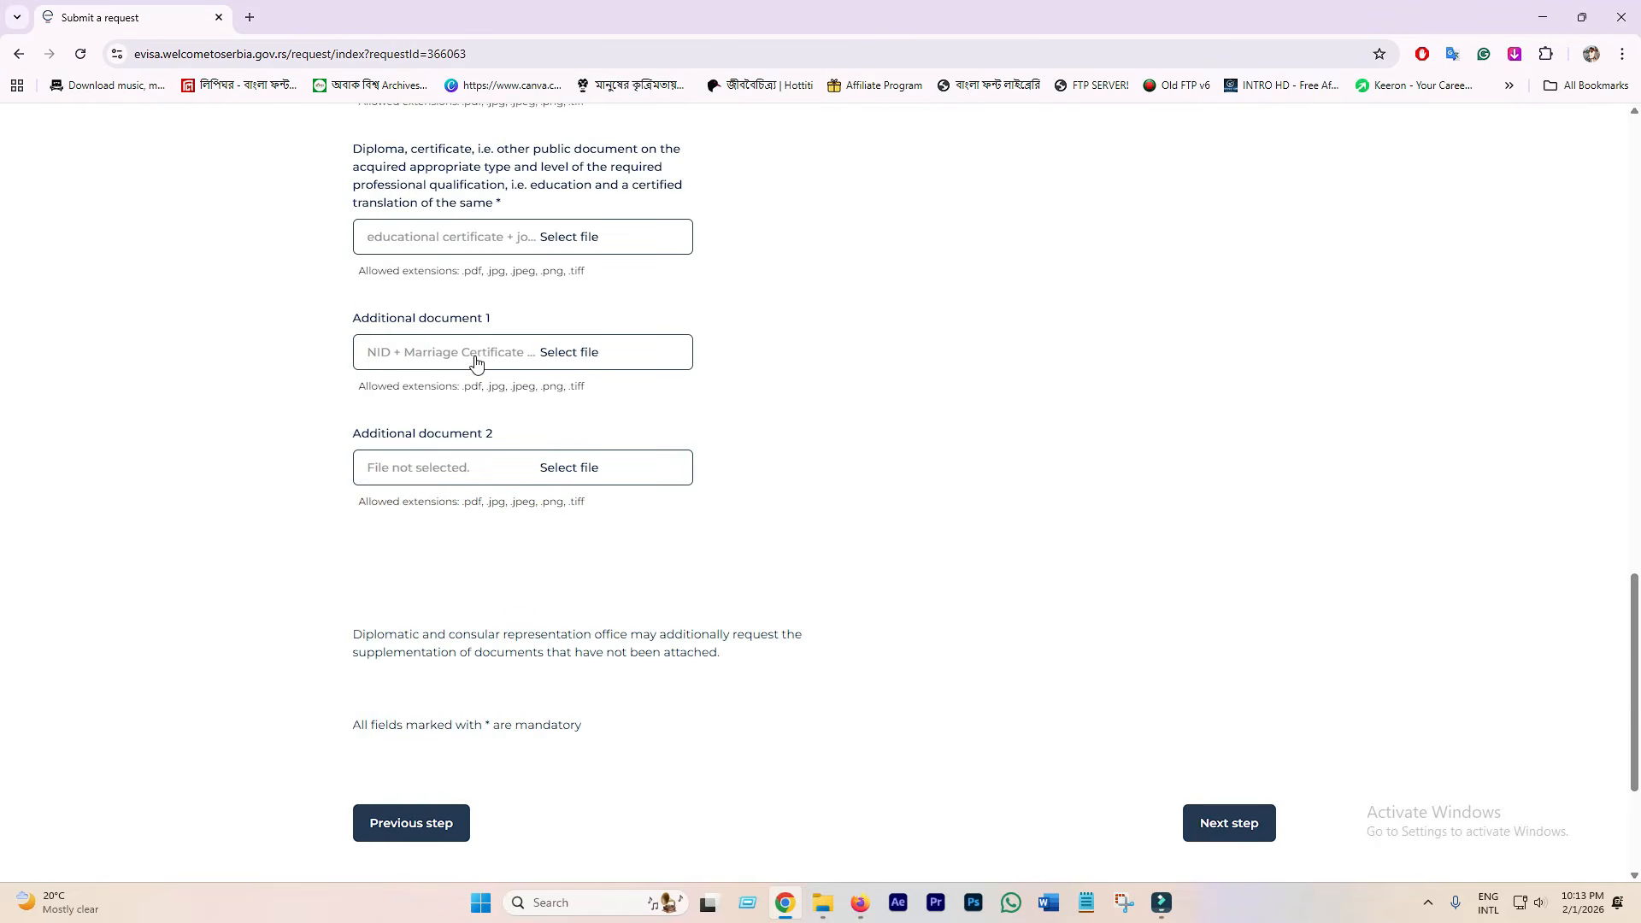
# Step: Attach the "proof of accommation + police clearance + air ticket" PDF as Additional document 2
pyautogui.click(581, 476)
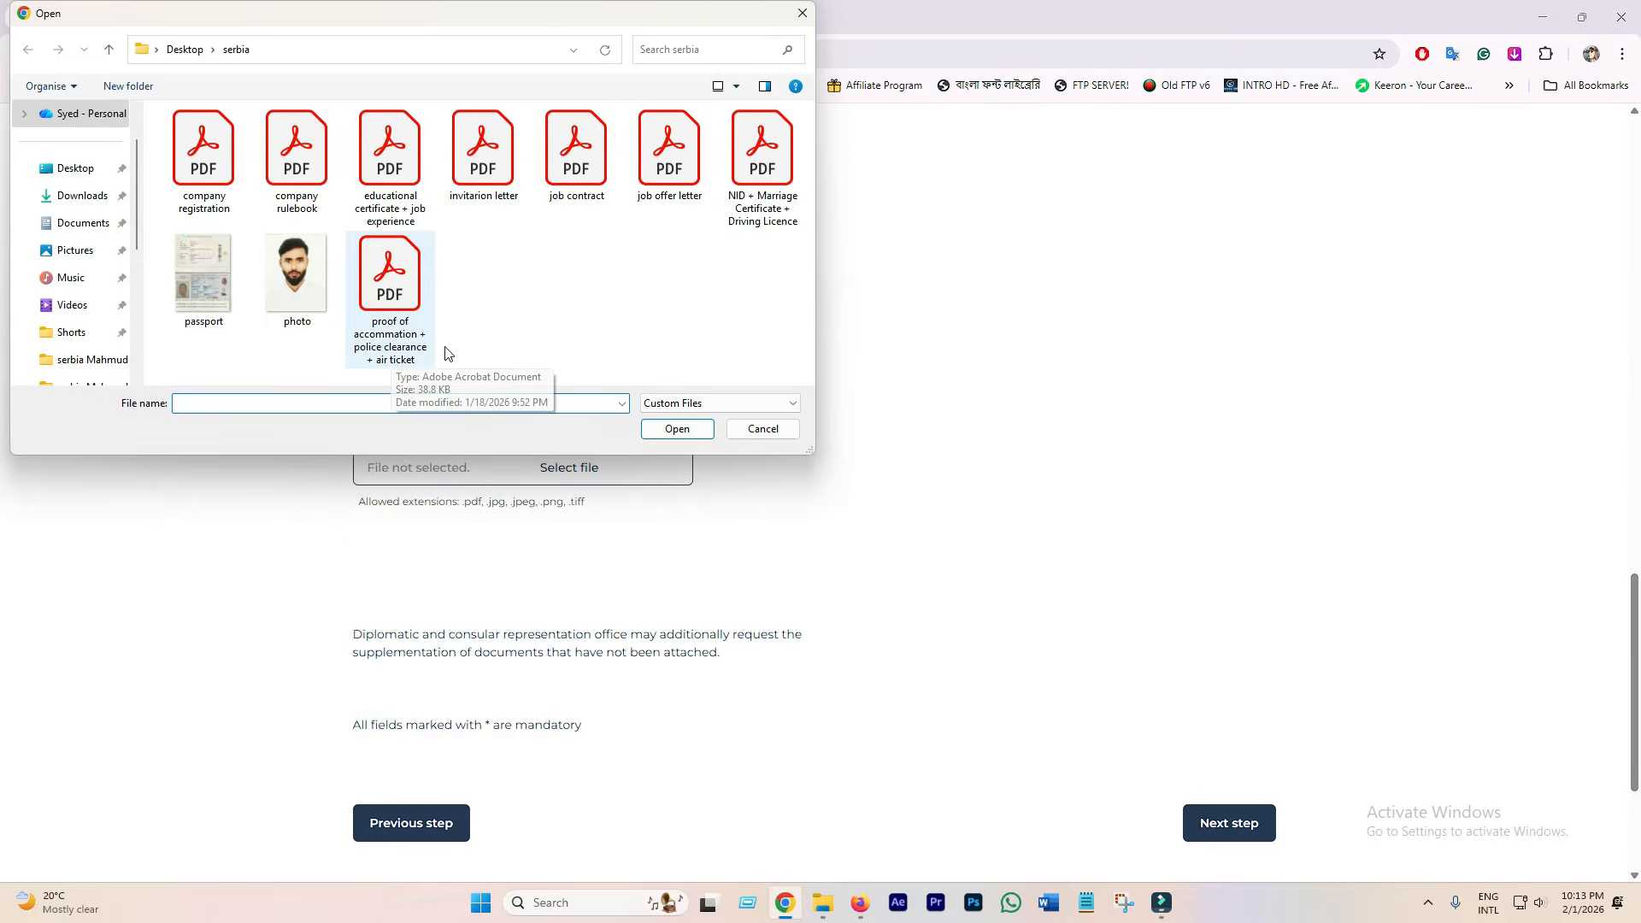
pyautogui.click(395, 357)
pyautogui.click(679, 431)
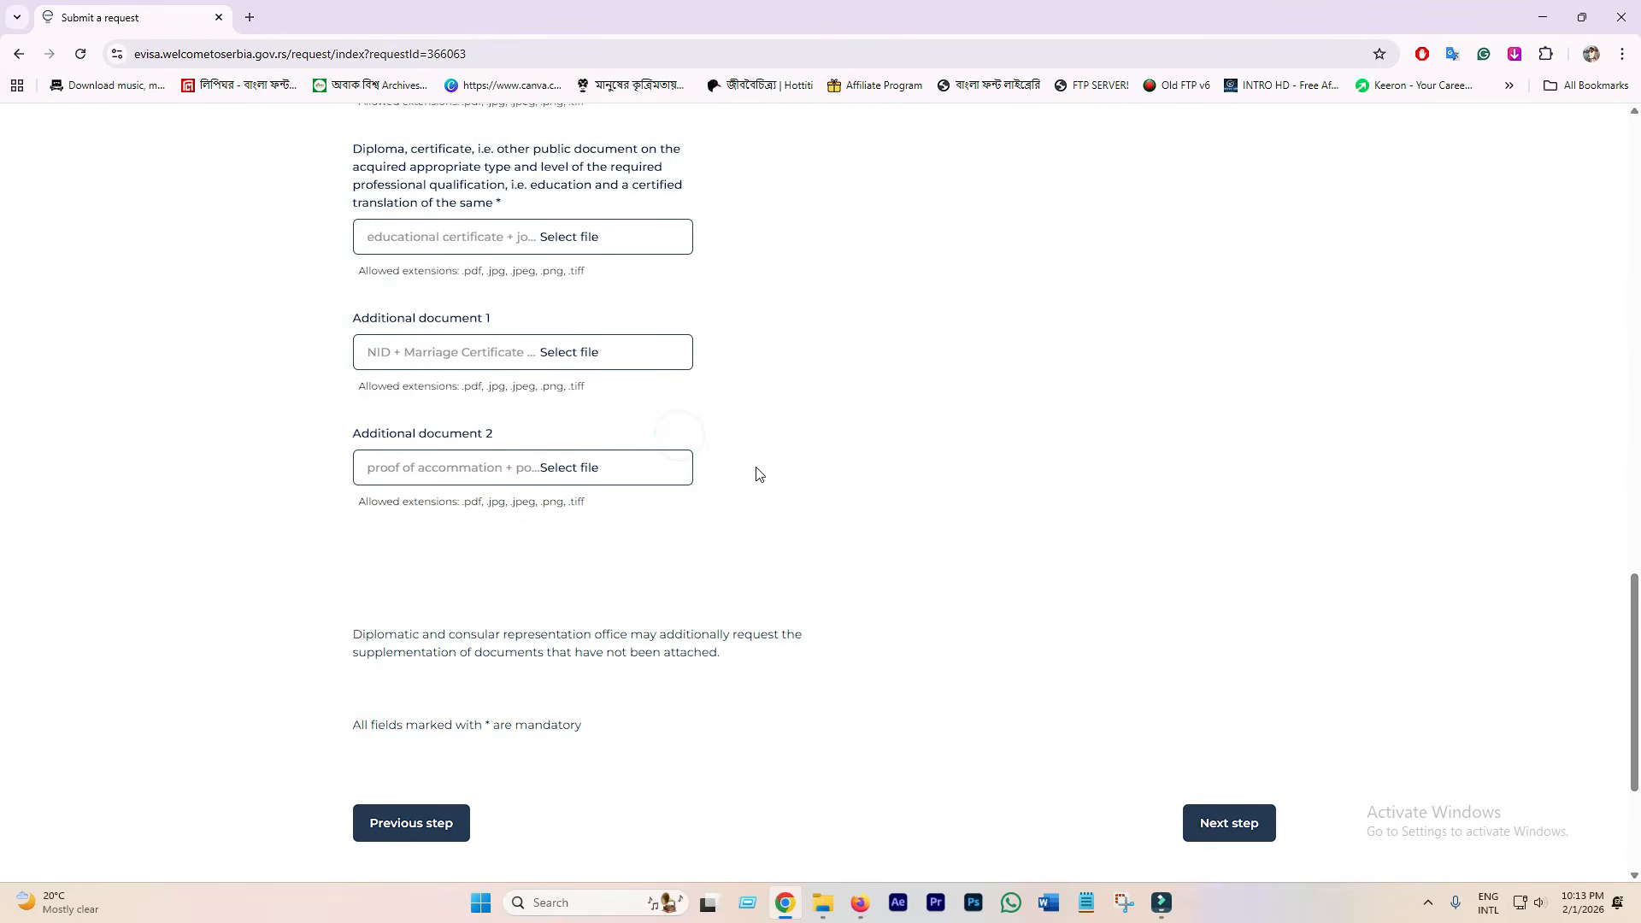
# Step: Review all attached files in the Documents section and read the note on files per document and total upload size
pyautogui.scroll(10, 711, 487)
pyautogui.scroll(4, 720, 485)
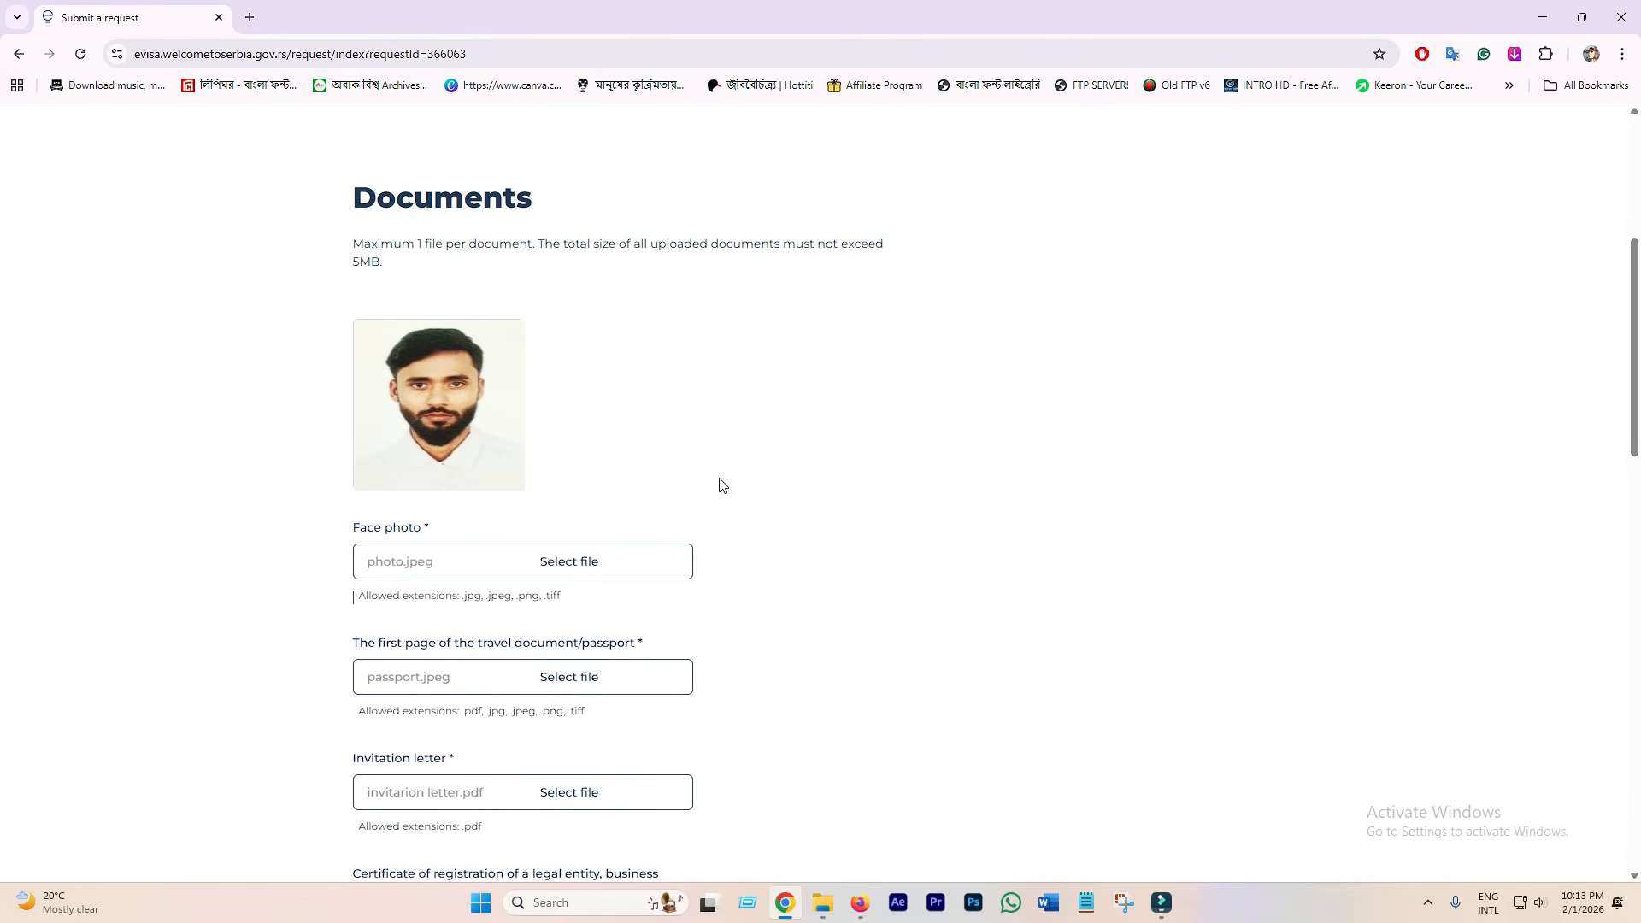
pyautogui.scroll(-17, 1022, 531)
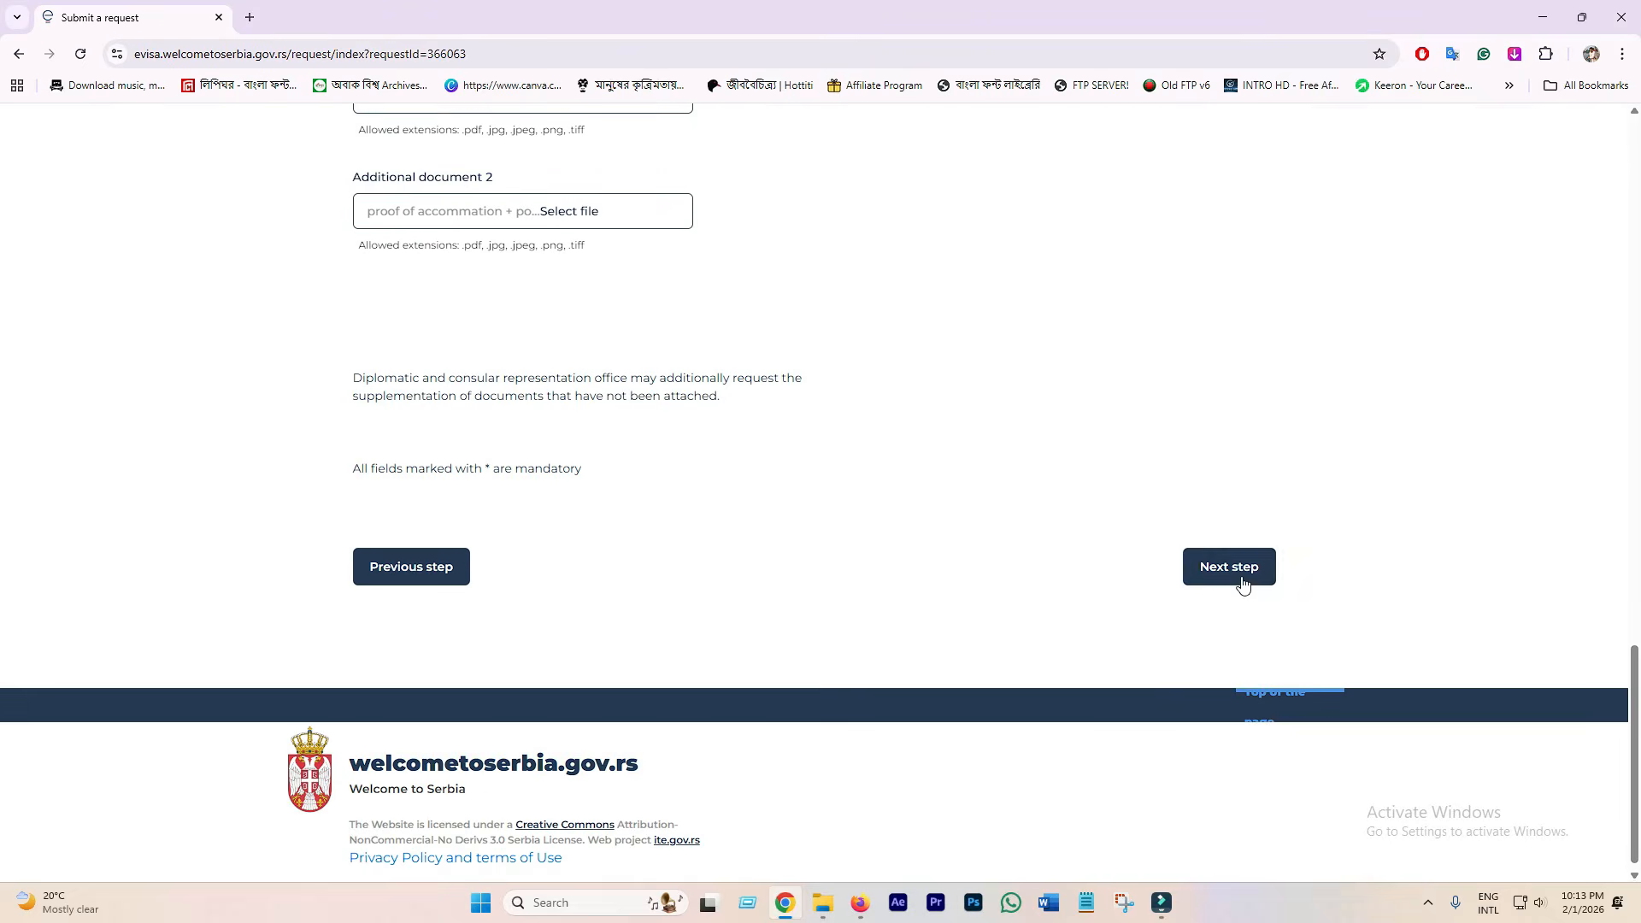
pyautogui.scroll(17, 744, 632)
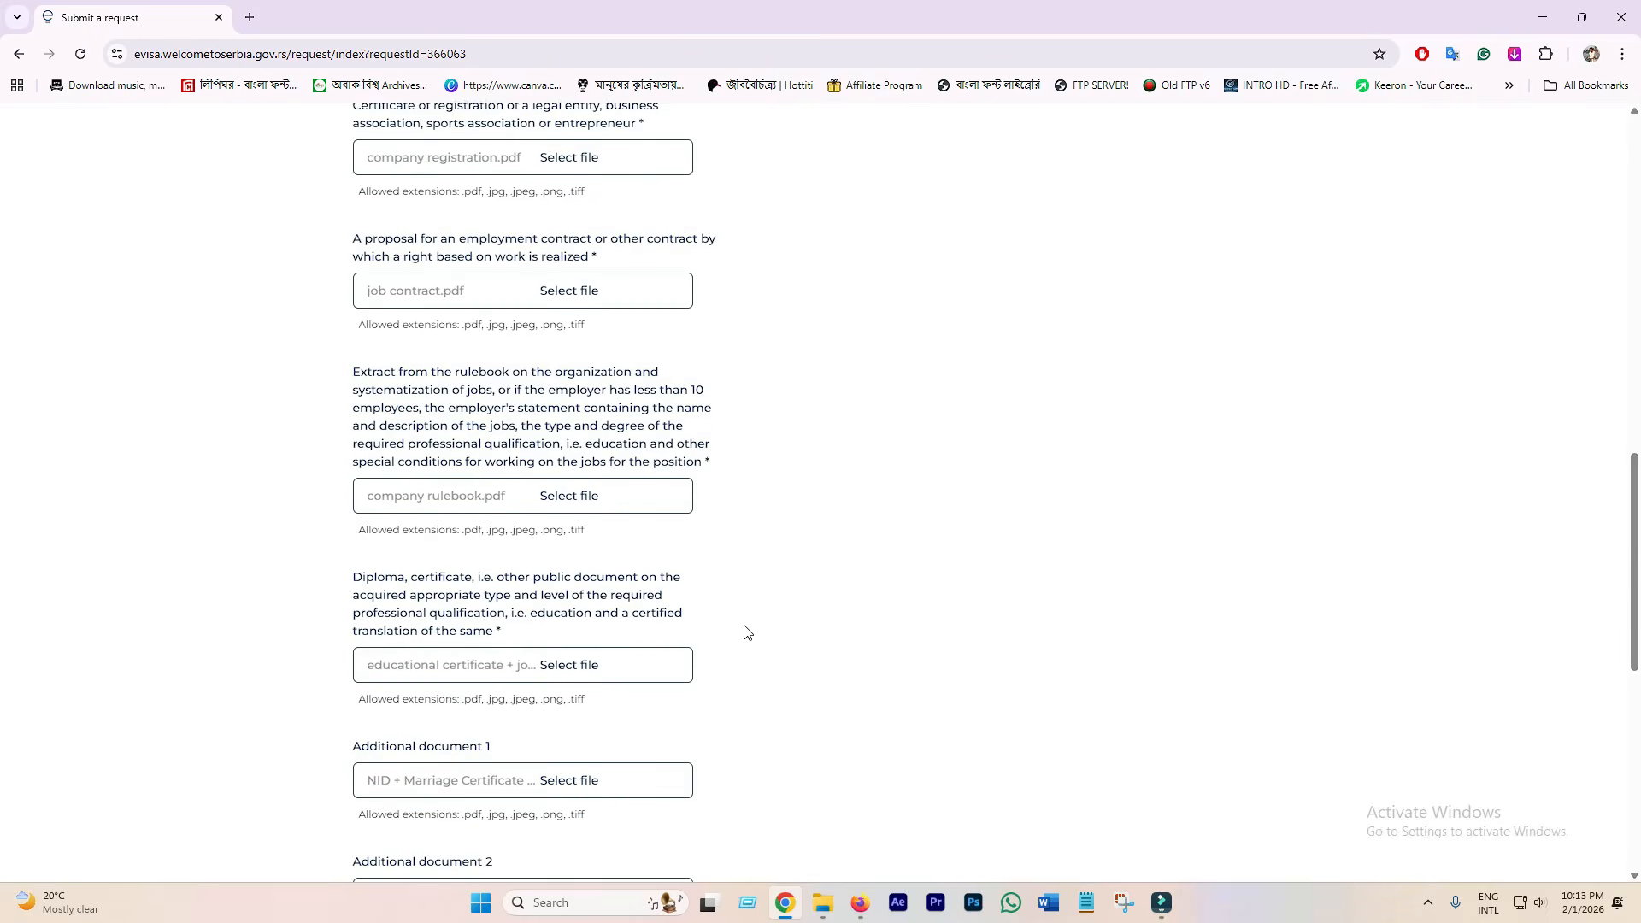
pyautogui.scroll(2, 743, 633)
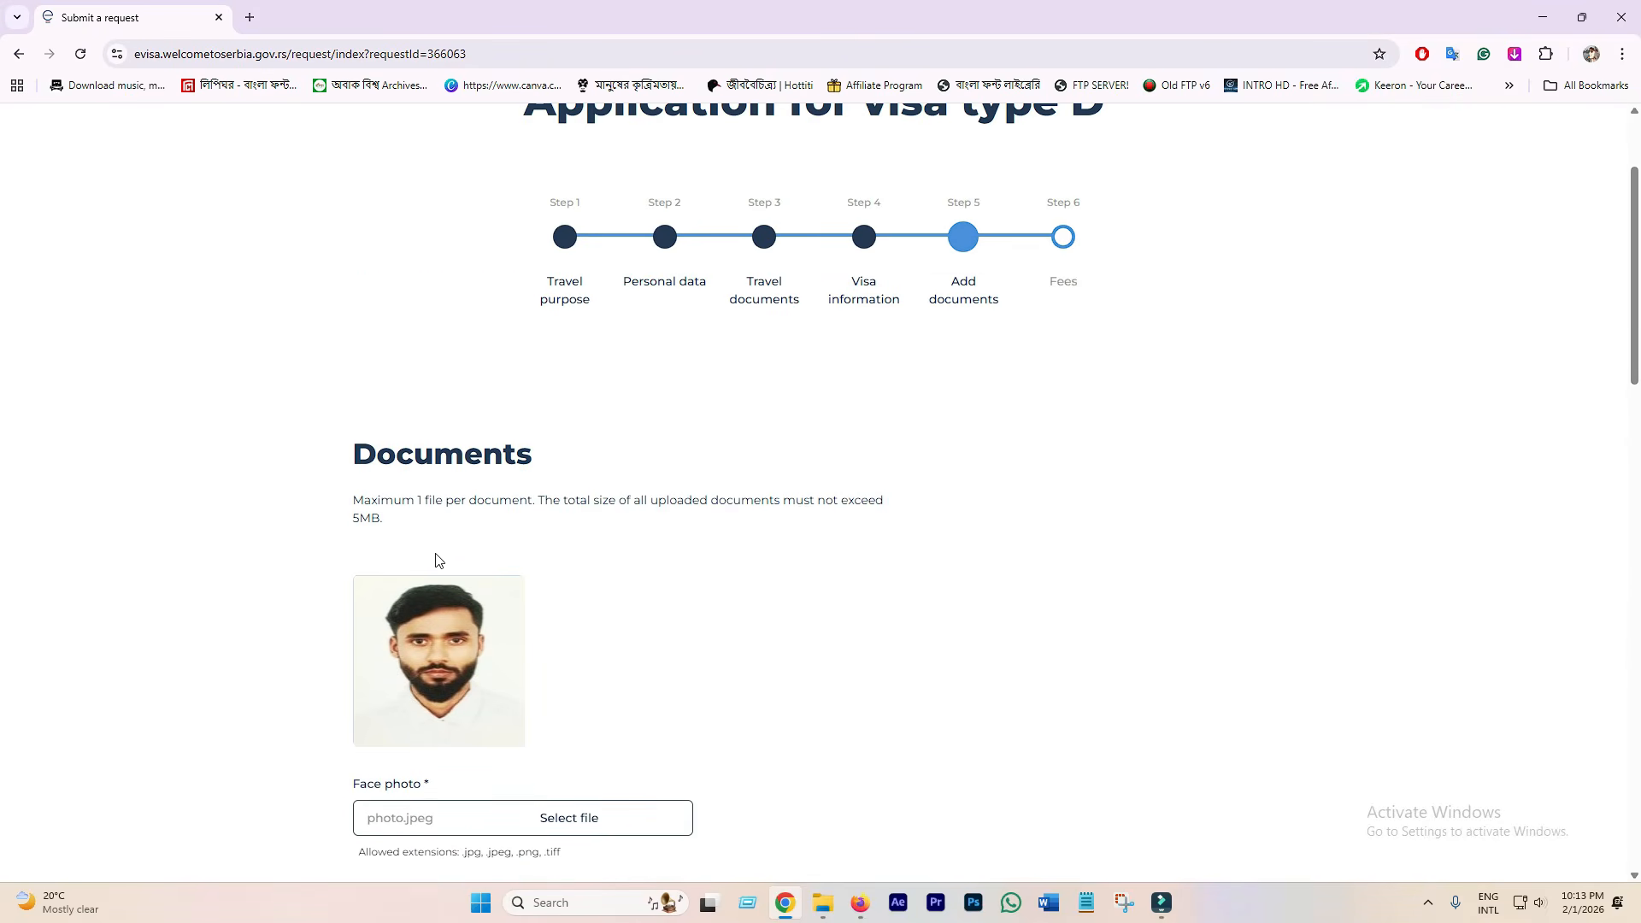
pyautogui.scroll(-2, 470, 556)
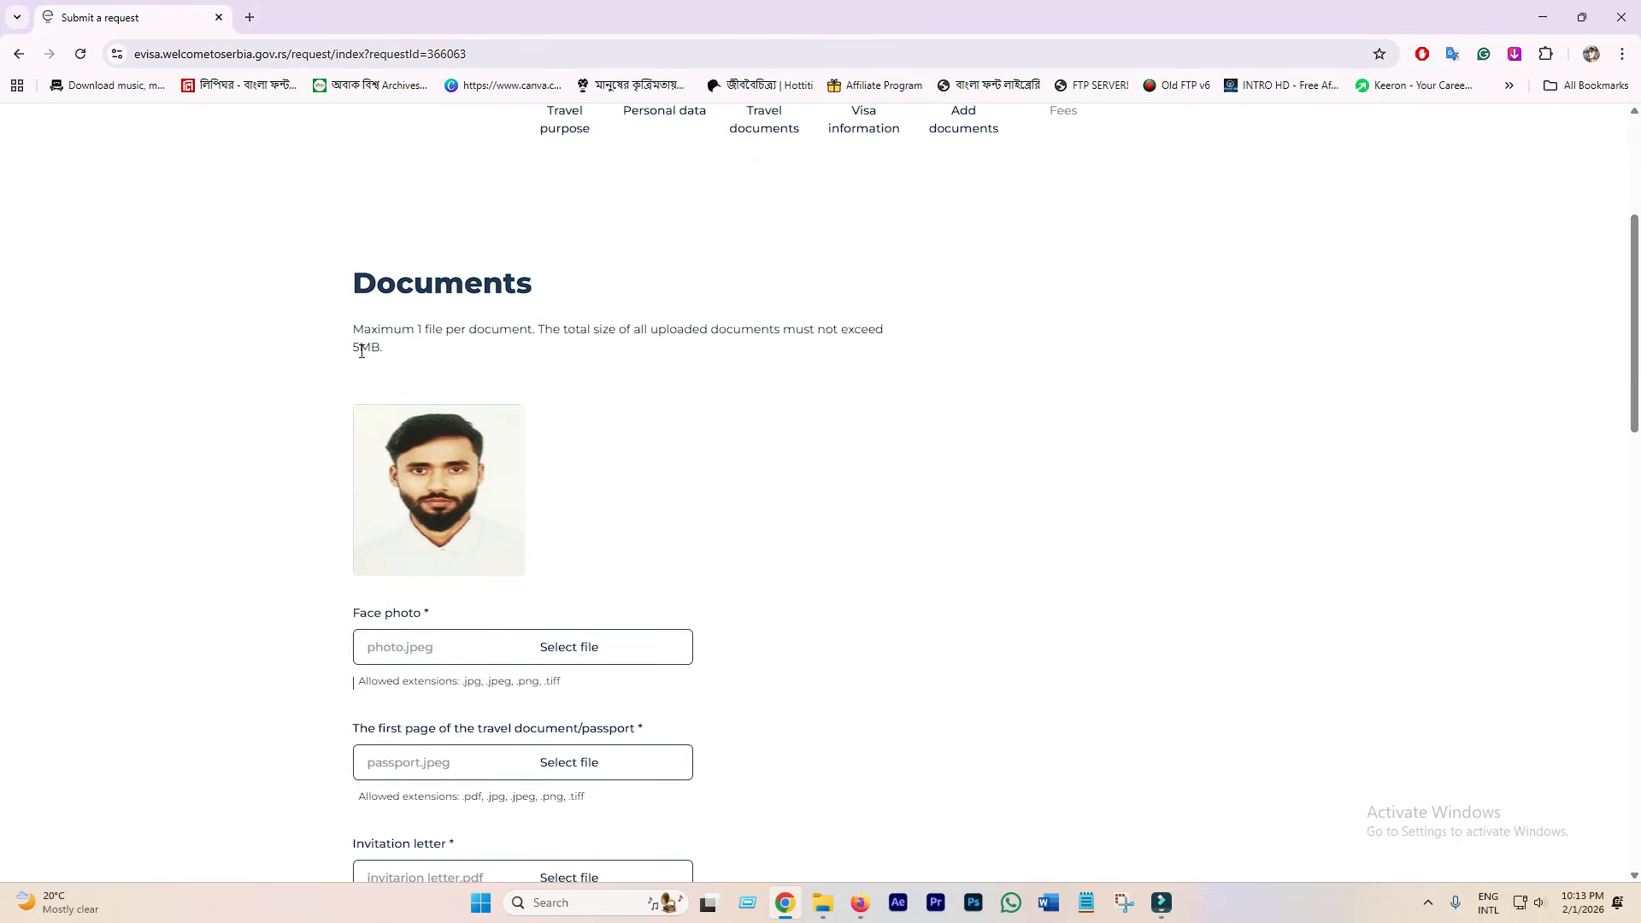
pyautogui.moveTo(353, 348); pyautogui.dragTo(623, 332)
pyautogui.click(453, 342)
pyautogui.click(482, 334)
pyautogui.click(558, 331)
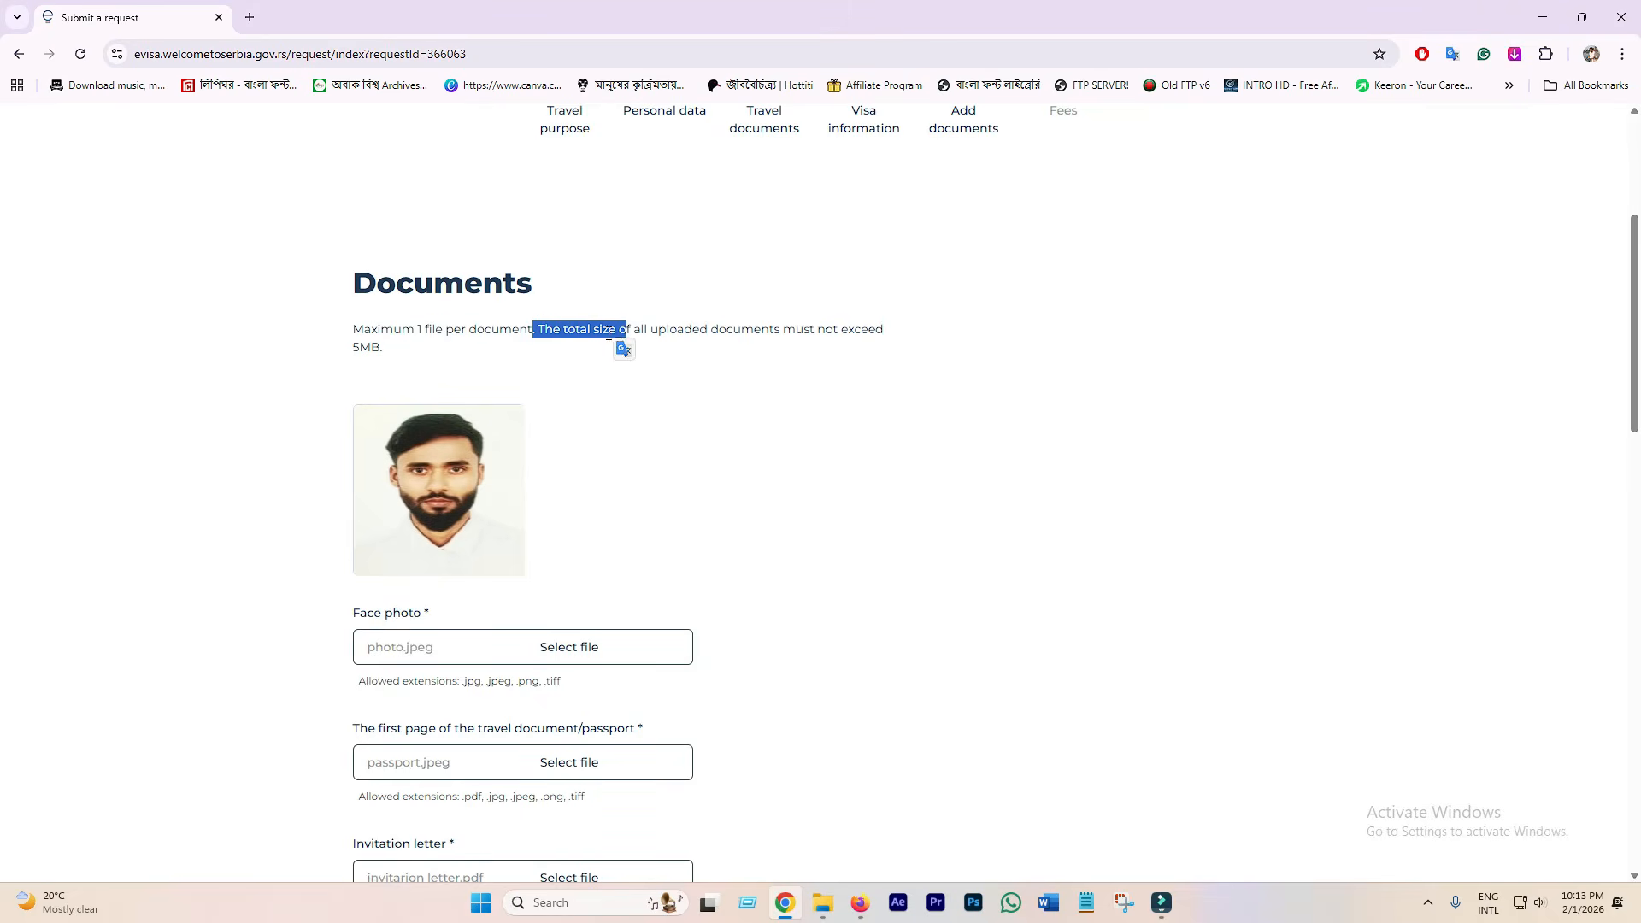
pyautogui.click(608, 333)
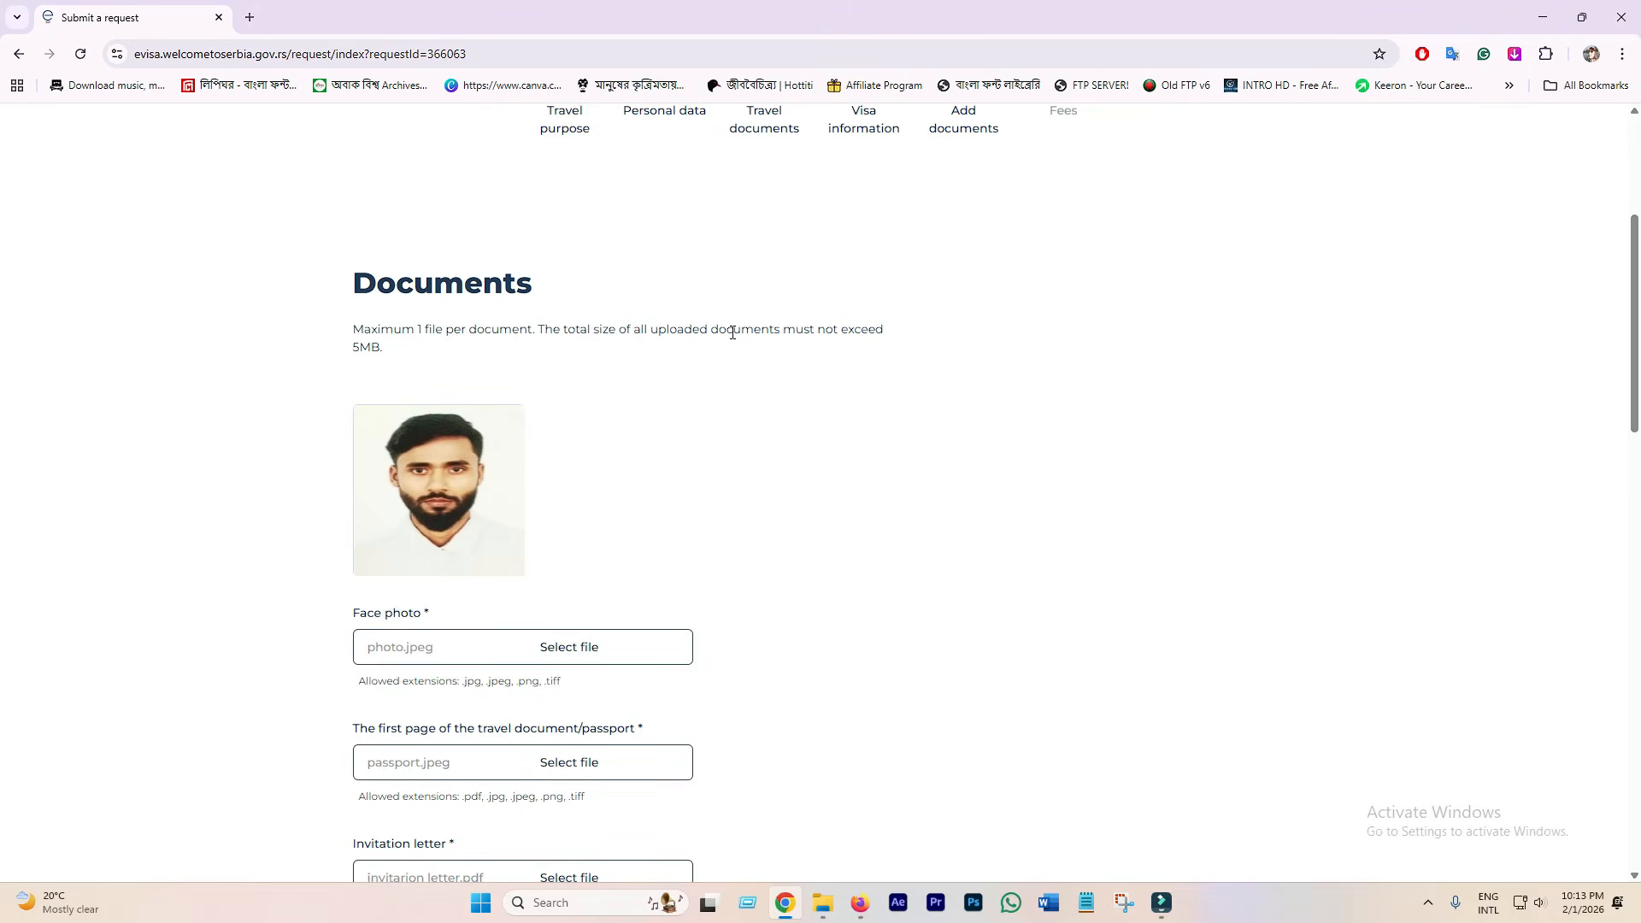
pyautogui.moveTo(903, 325); pyautogui.dragTo(818, 330)
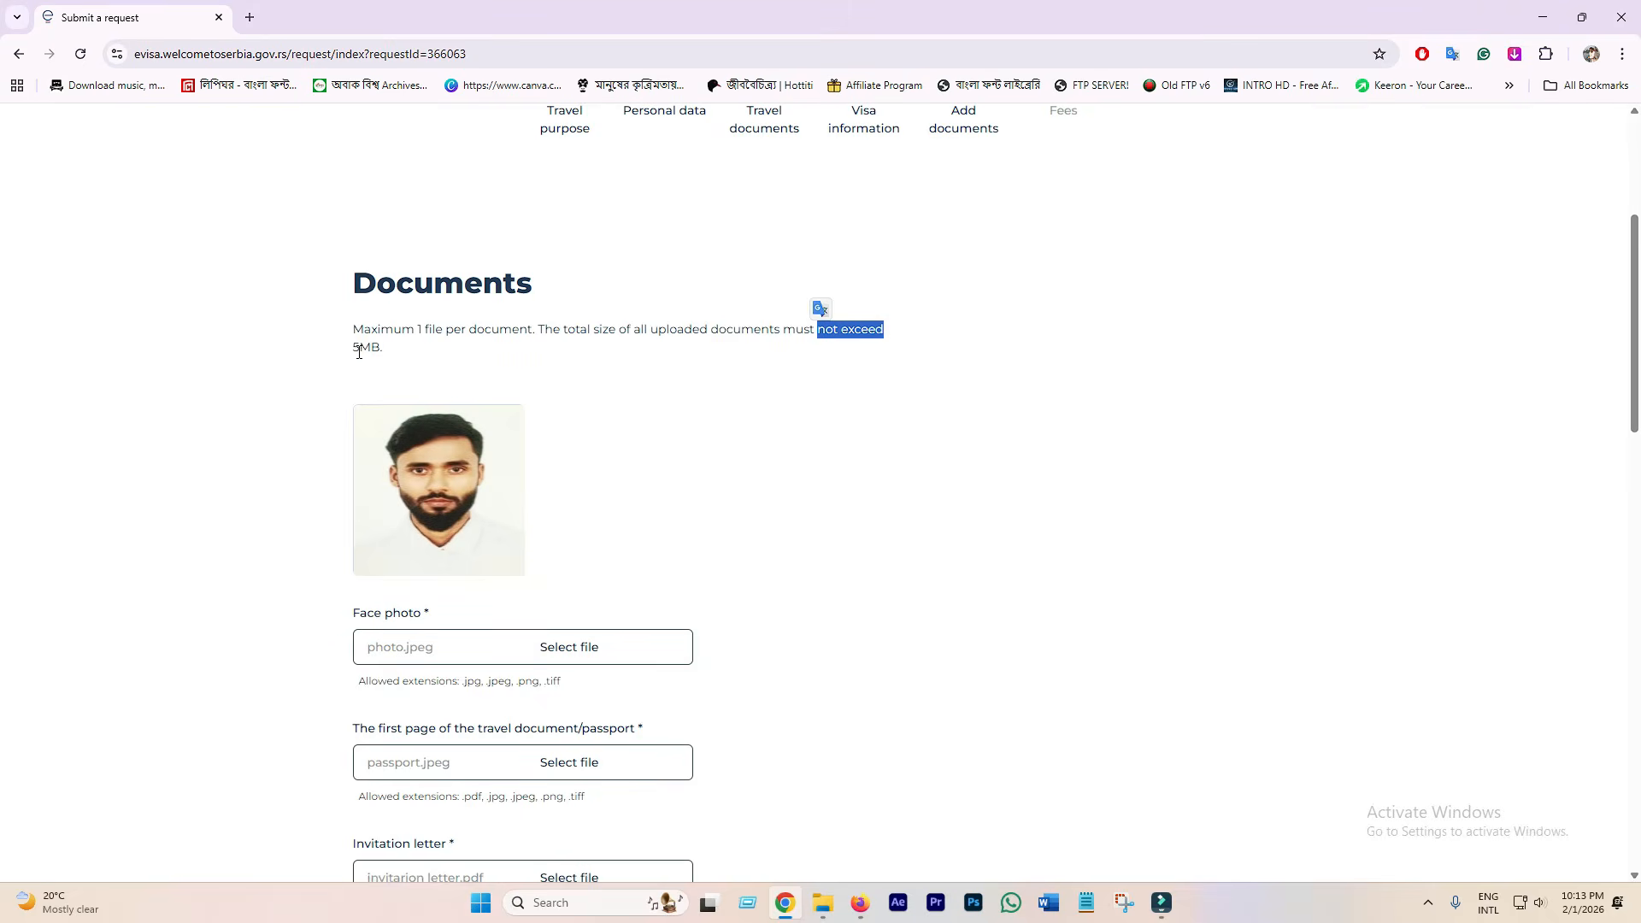
pyautogui.moveTo(354, 350); pyautogui.dragTo(371, 352)
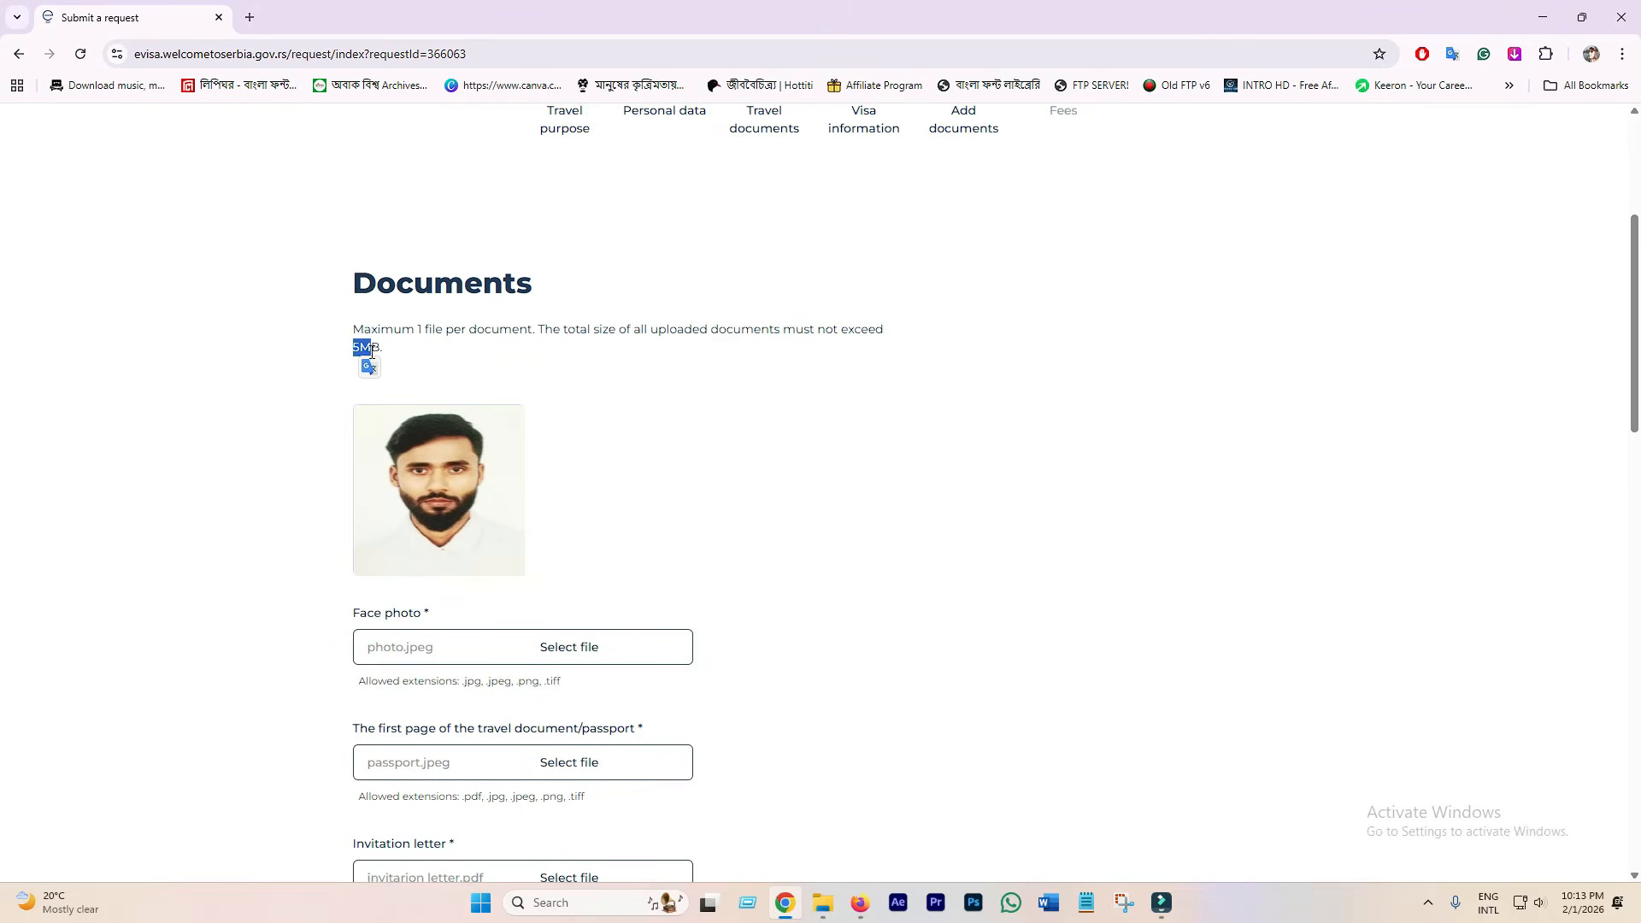
pyautogui.click(416, 356)
pyautogui.scroll(-2, 724, 474)
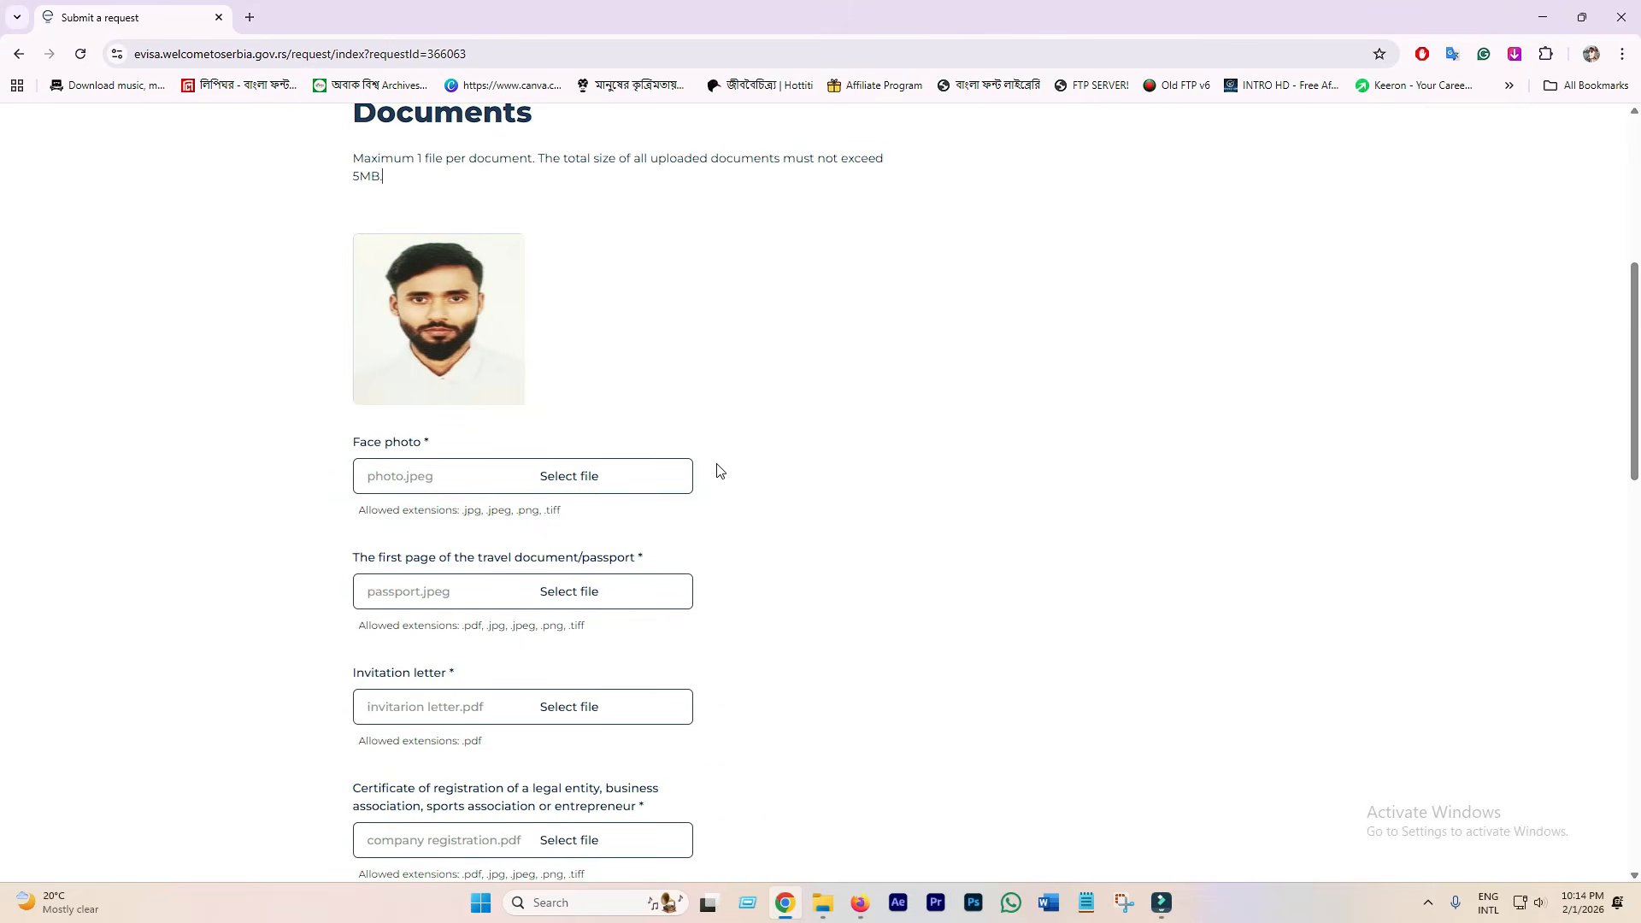
# Step: Check the combined size of all files in the serbia folder through their properties, then put the folder window away
pyautogui.click(822, 903)
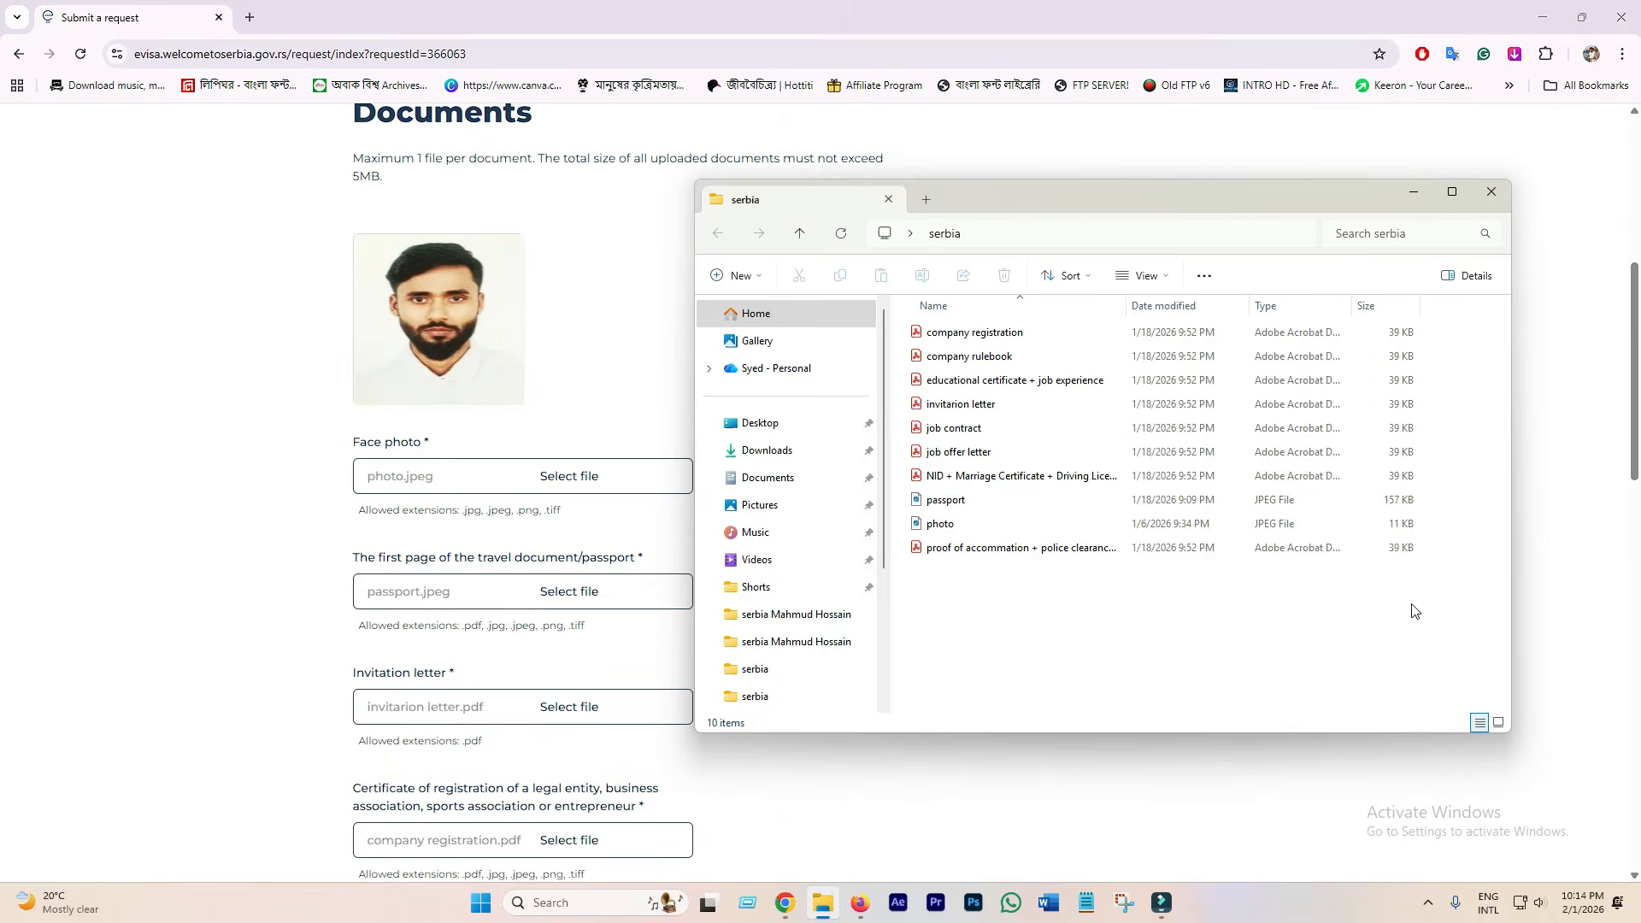
pyautogui.moveTo(1415, 610); pyautogui.dragTo(906, 326)
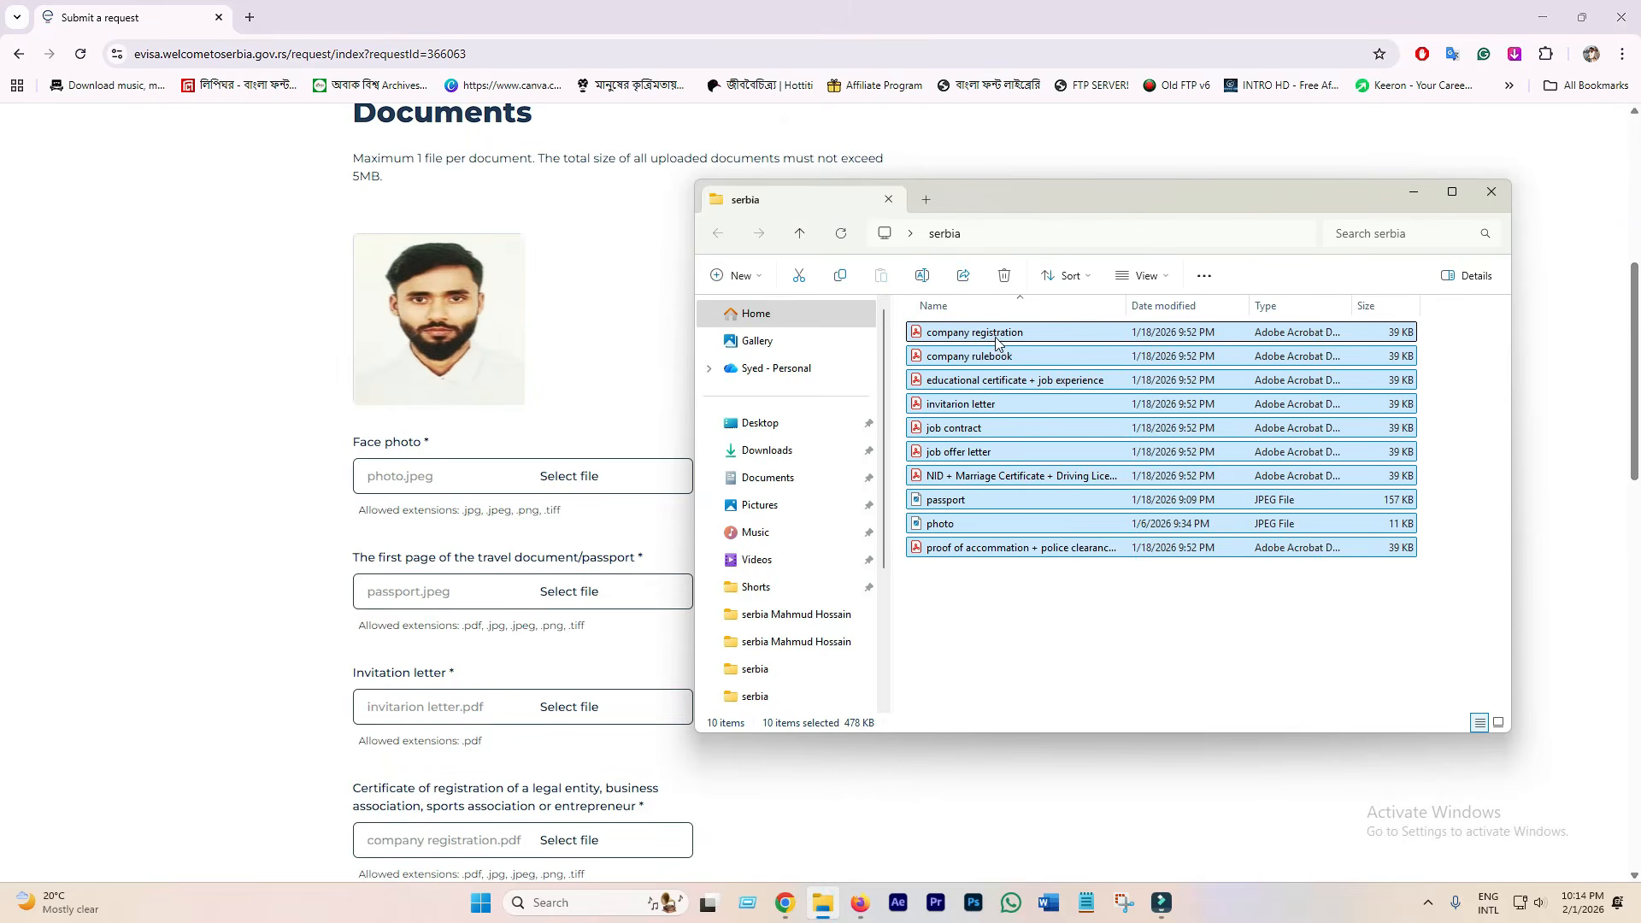
pyautogui.rightClick(997, 342)
pyautogui.click(1069, 588)
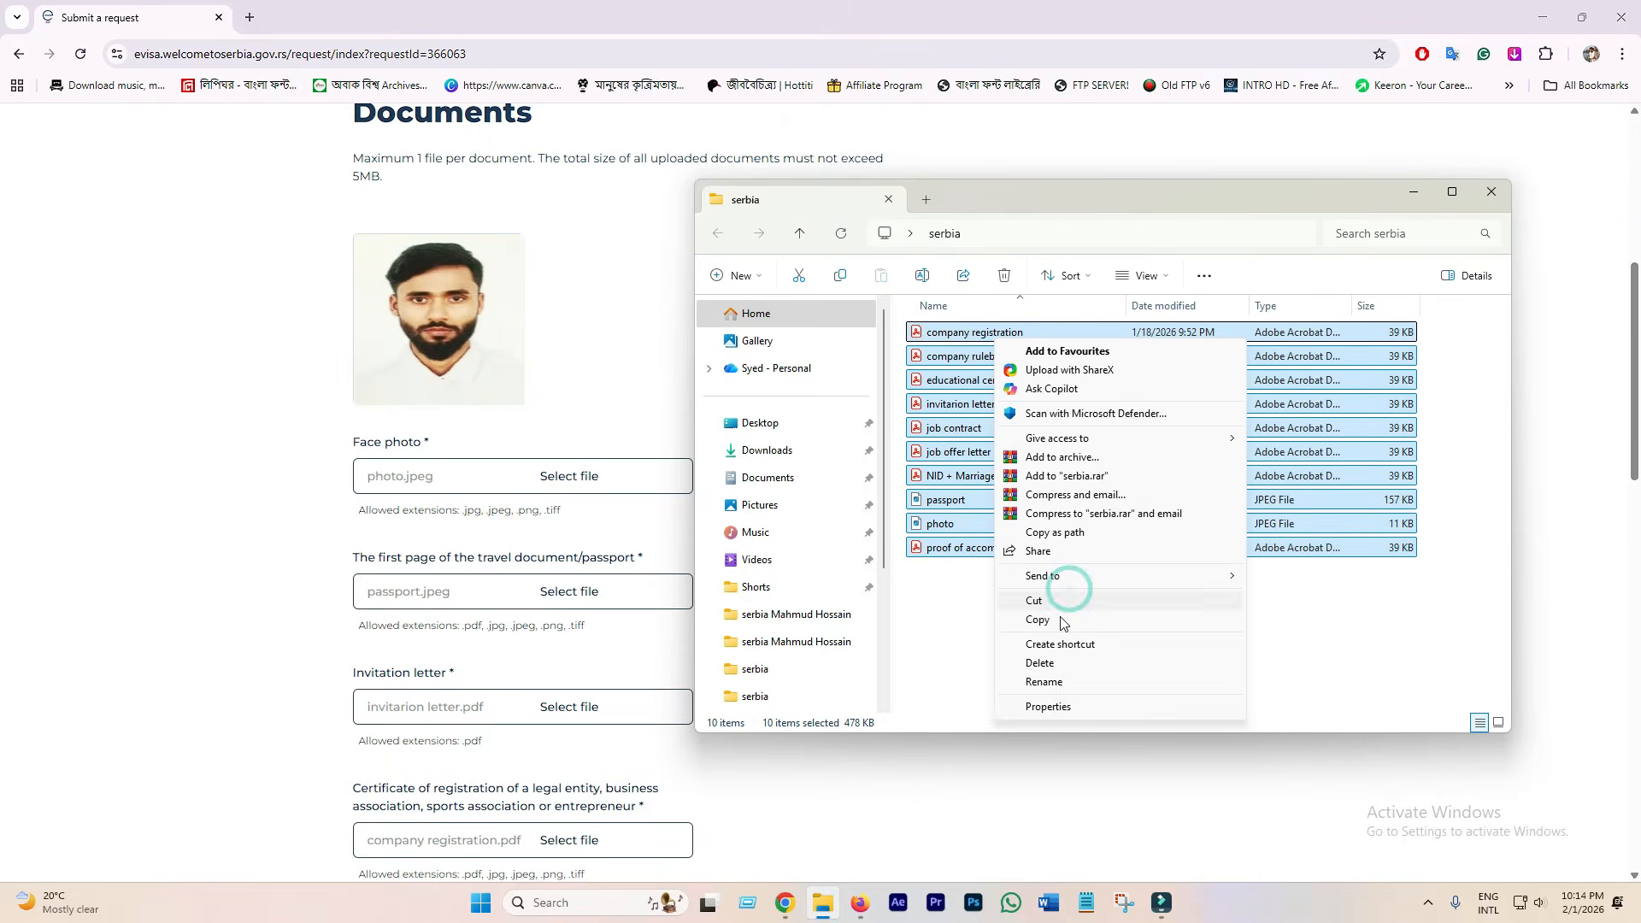
pyautogui.click(1060, 707)
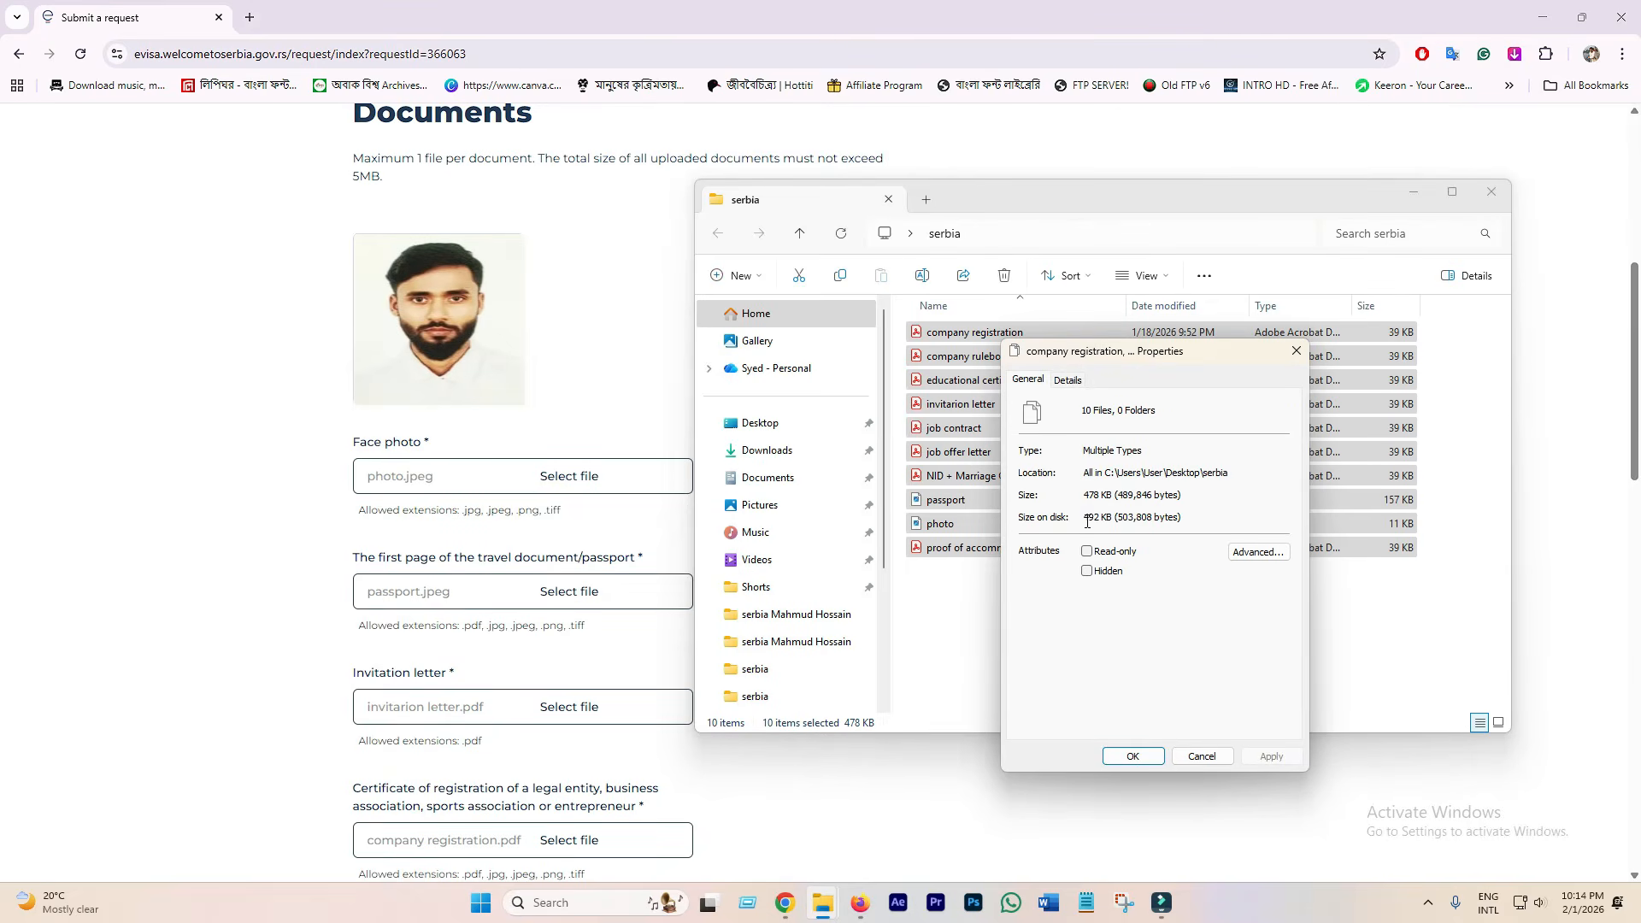
pyautogui.moveTo(1083, 519); pyautogui.dragTo(1114, 519)
pyautogui.click(1099, 517)
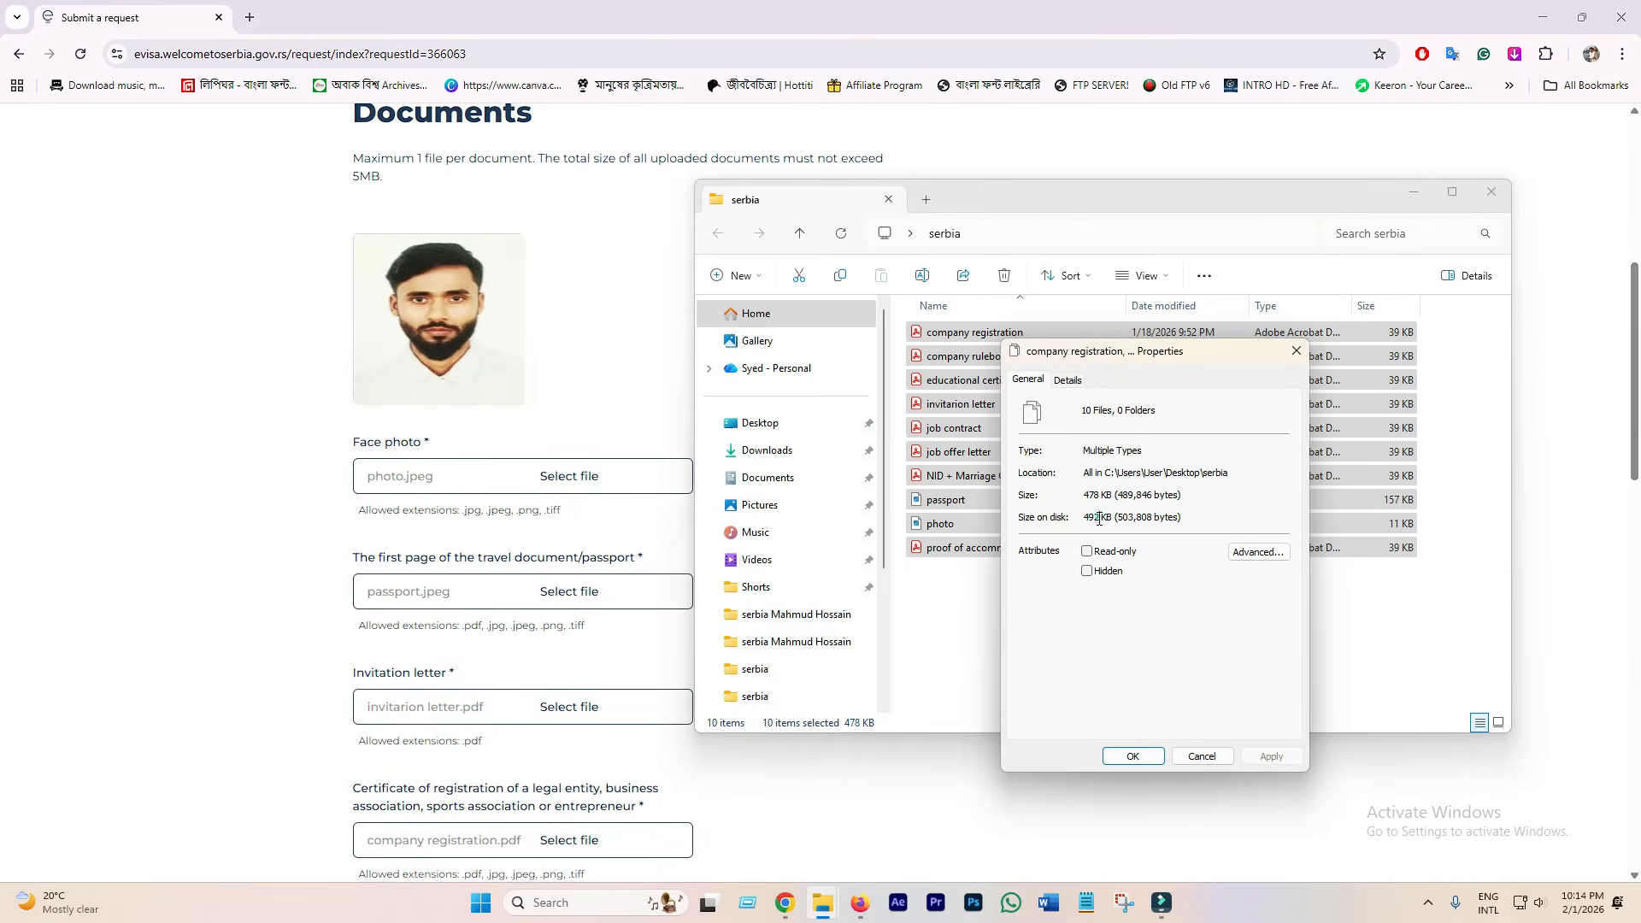
pyautogui.click(1201, 757)
pyautogui.click(1106, 643)
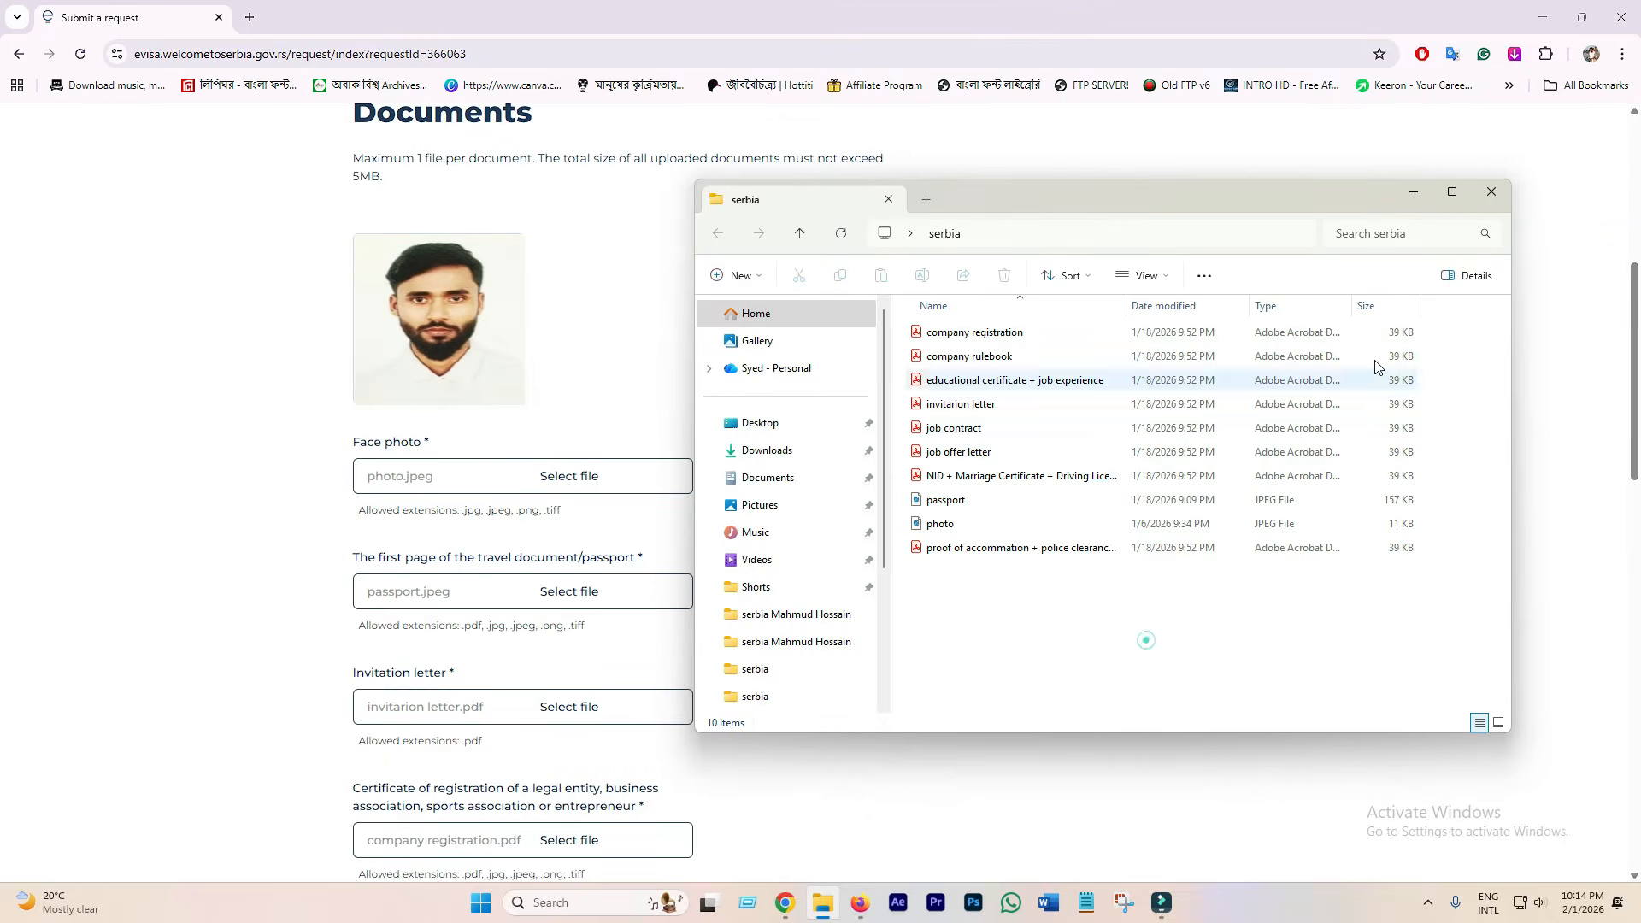
pyautogui.click(1415, 193)
# Step: Check the remaining attached documents down to Additional document 2 and continue to the Fees step
pyautogui.scroll(-9, 688, 658)
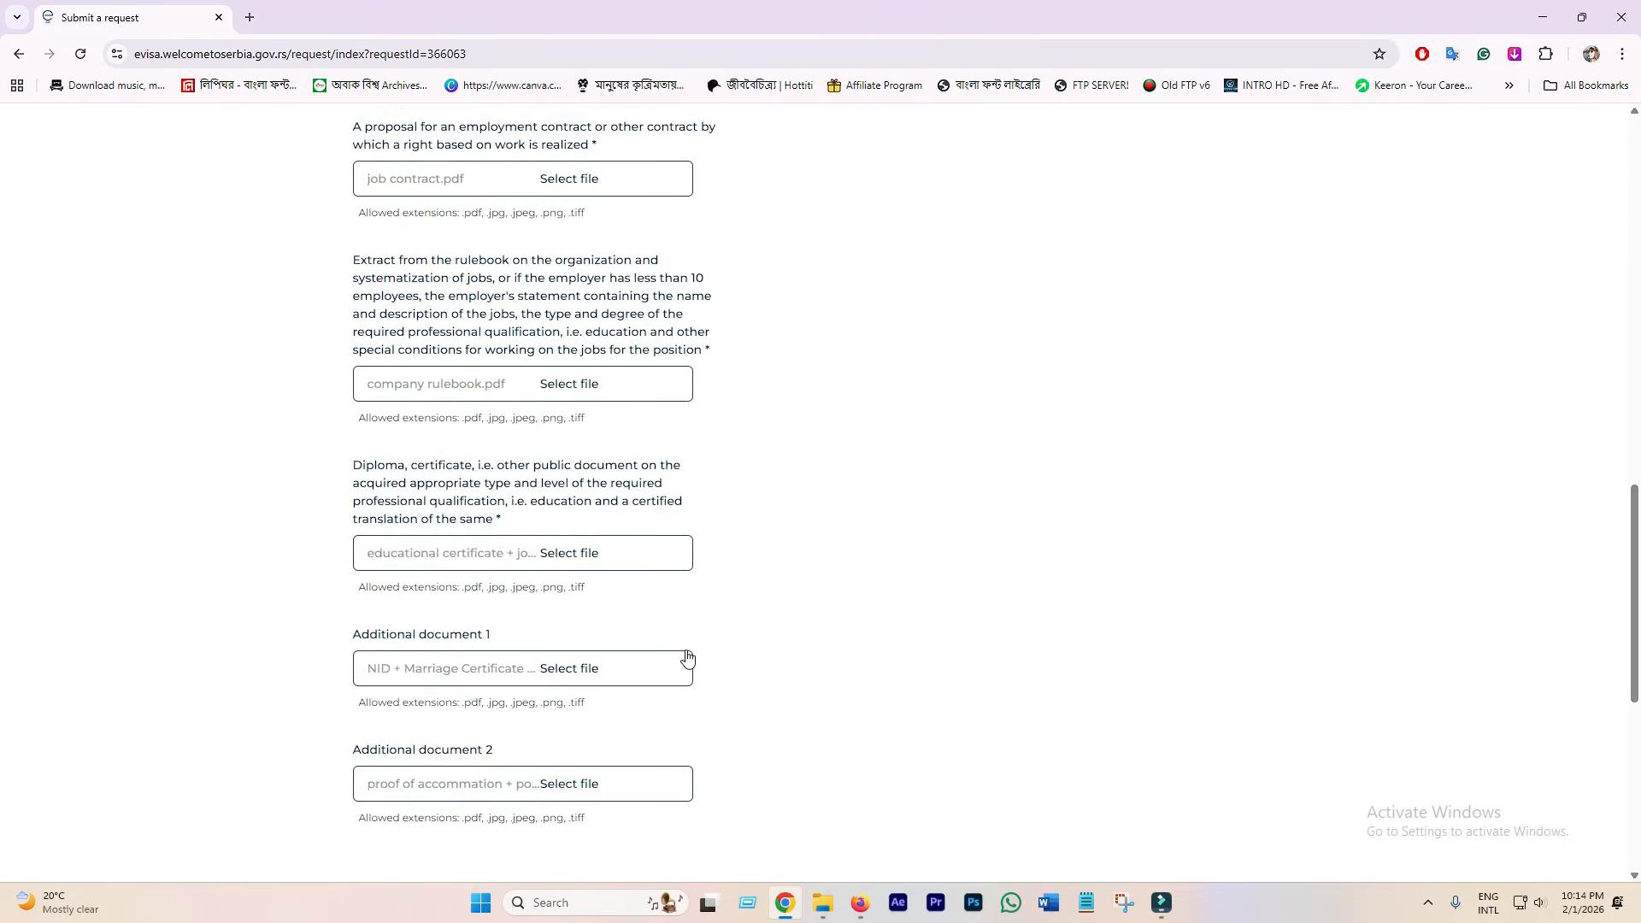
pyautogui.scroll(-5, 675, 664)
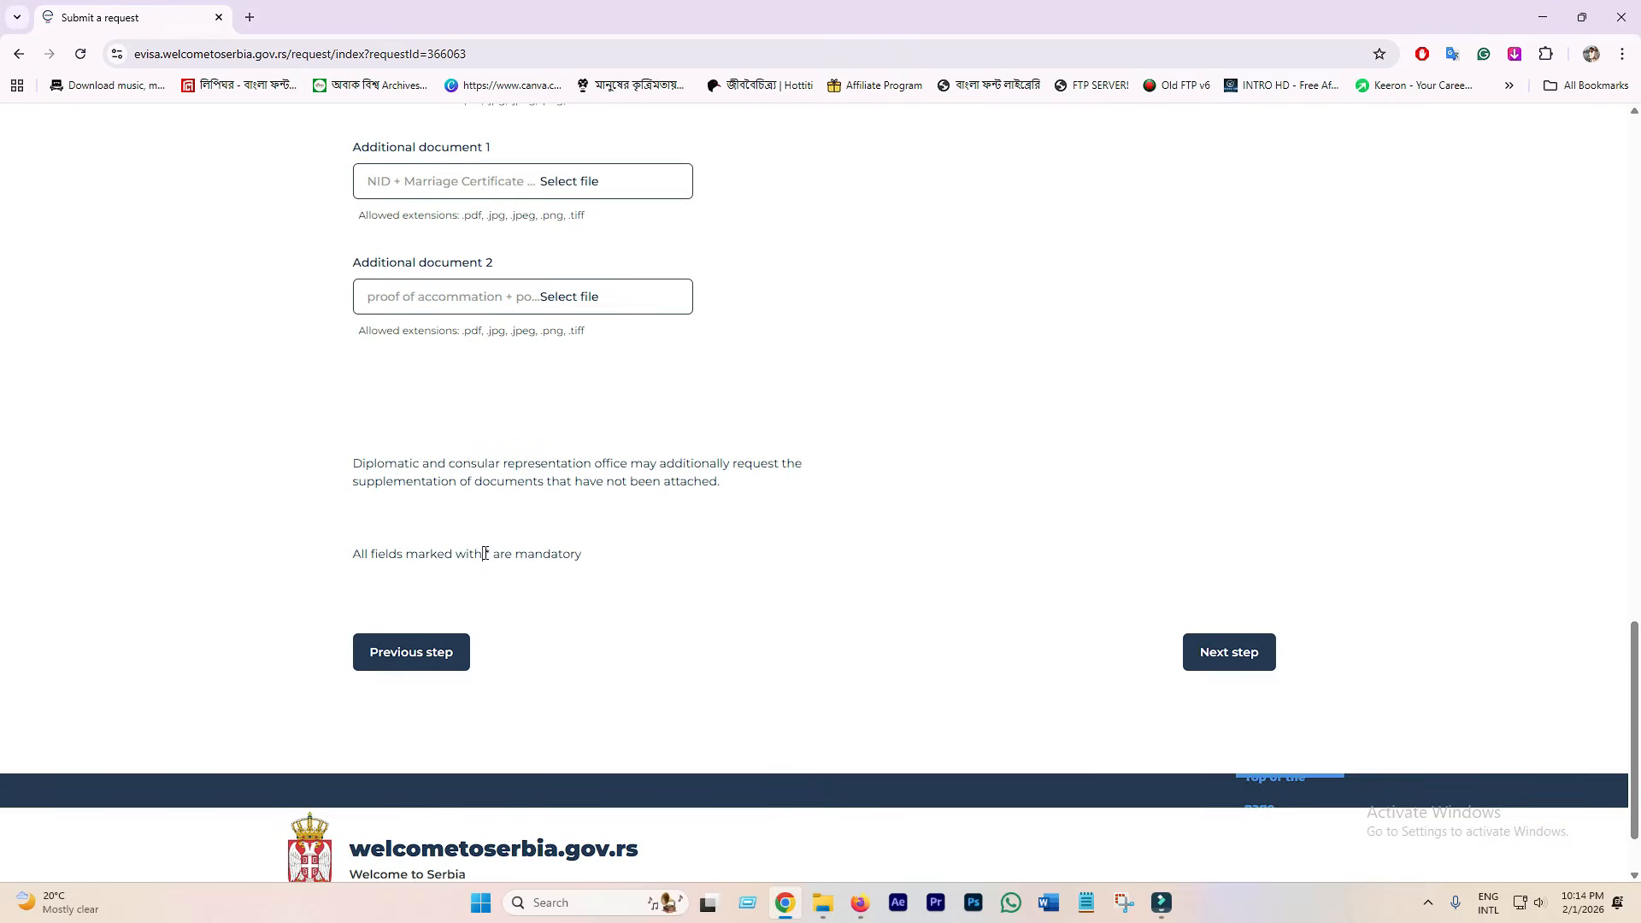
pyautogui.scroll(5, 666, 547)
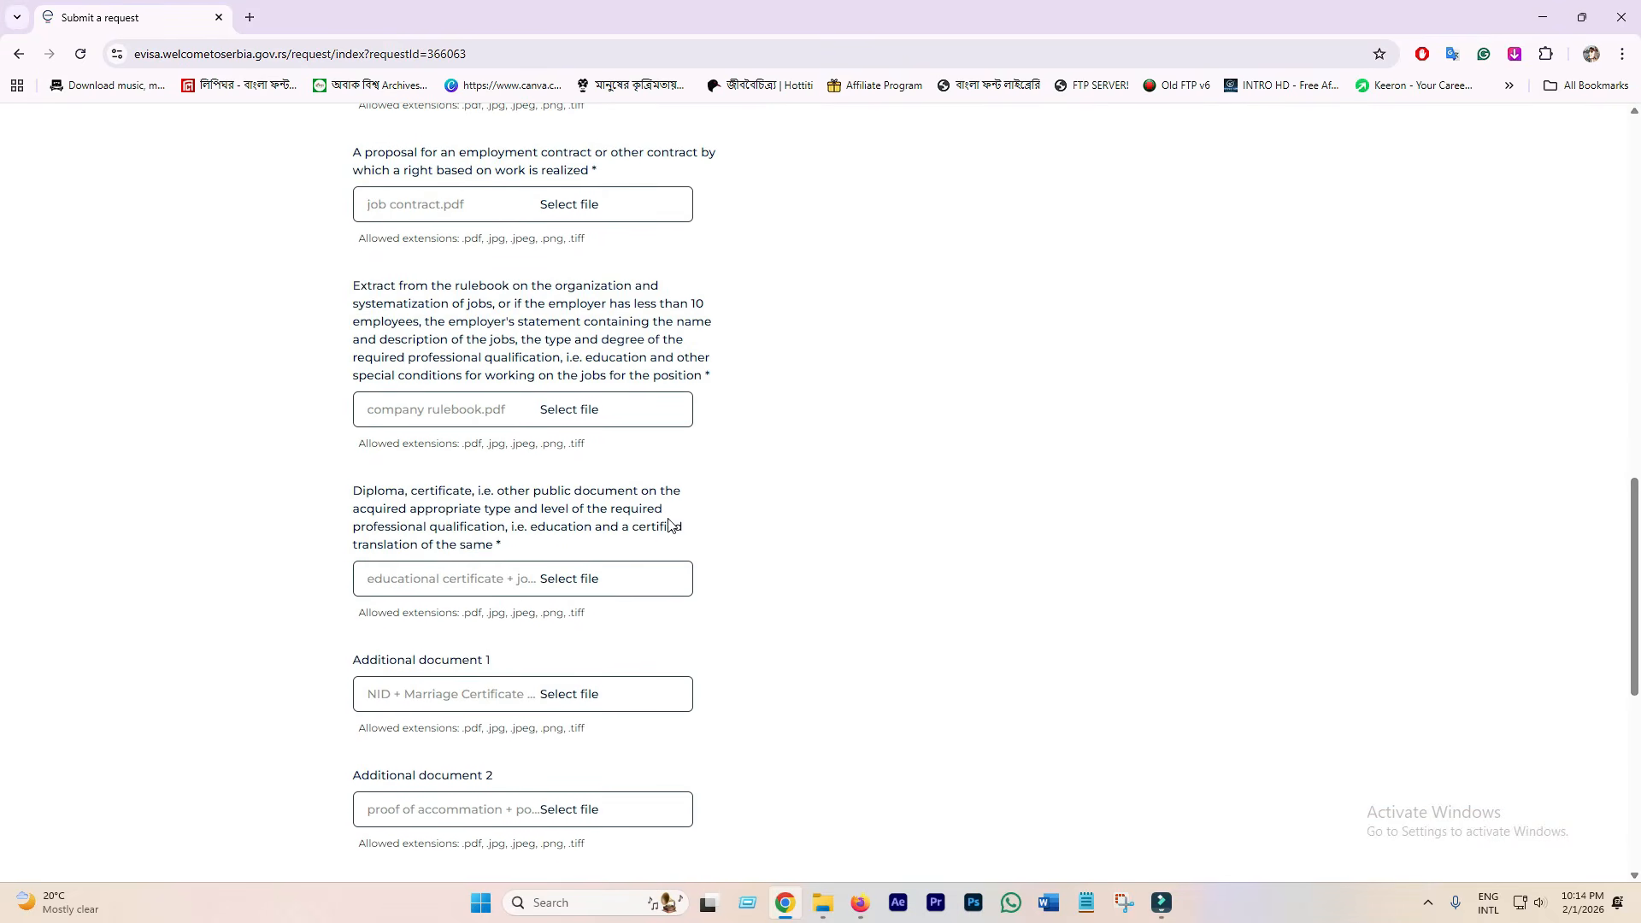
pyautogui.scroll(-2, 671, 525)
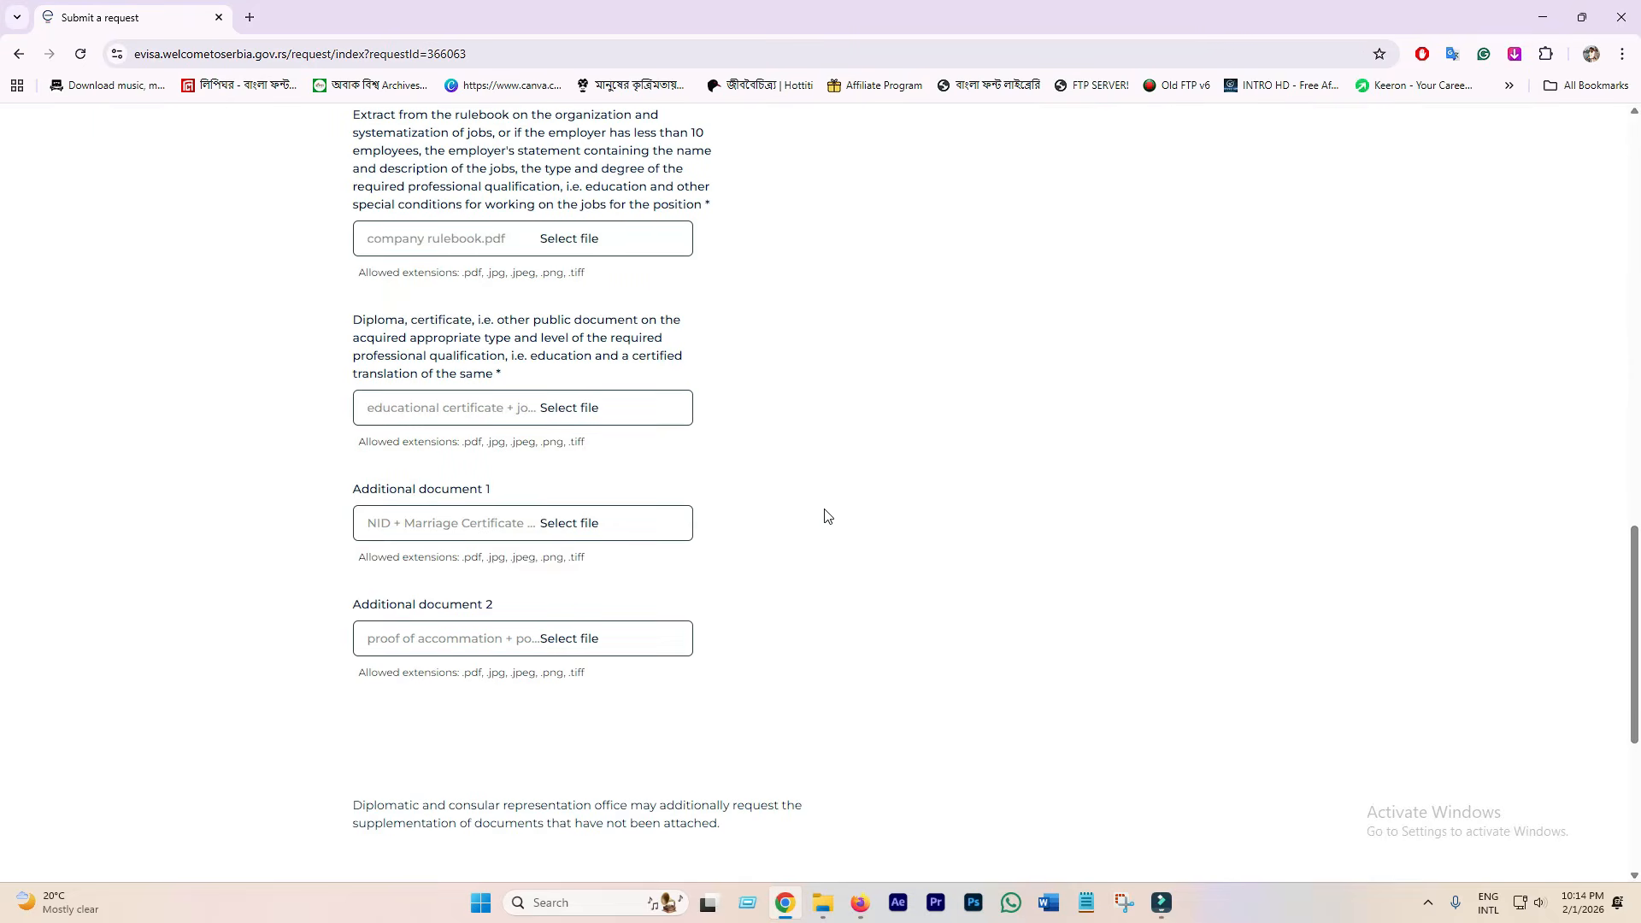
pyautogui.scroll(1, 549, 520)
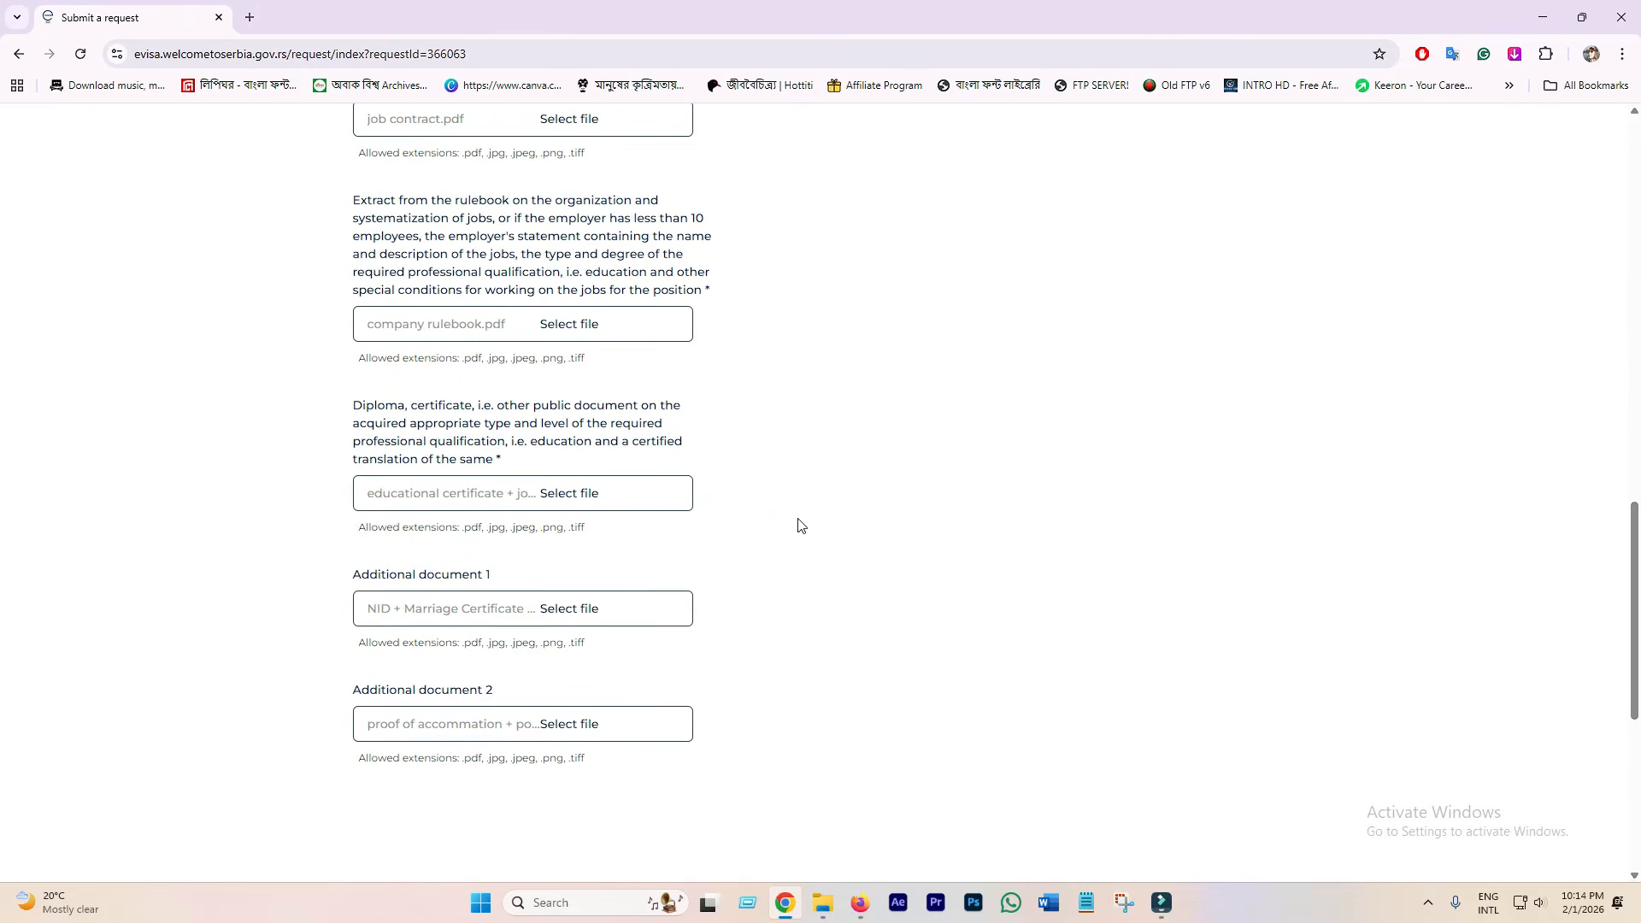
pyautogui.scroll(-6, 798, 525)
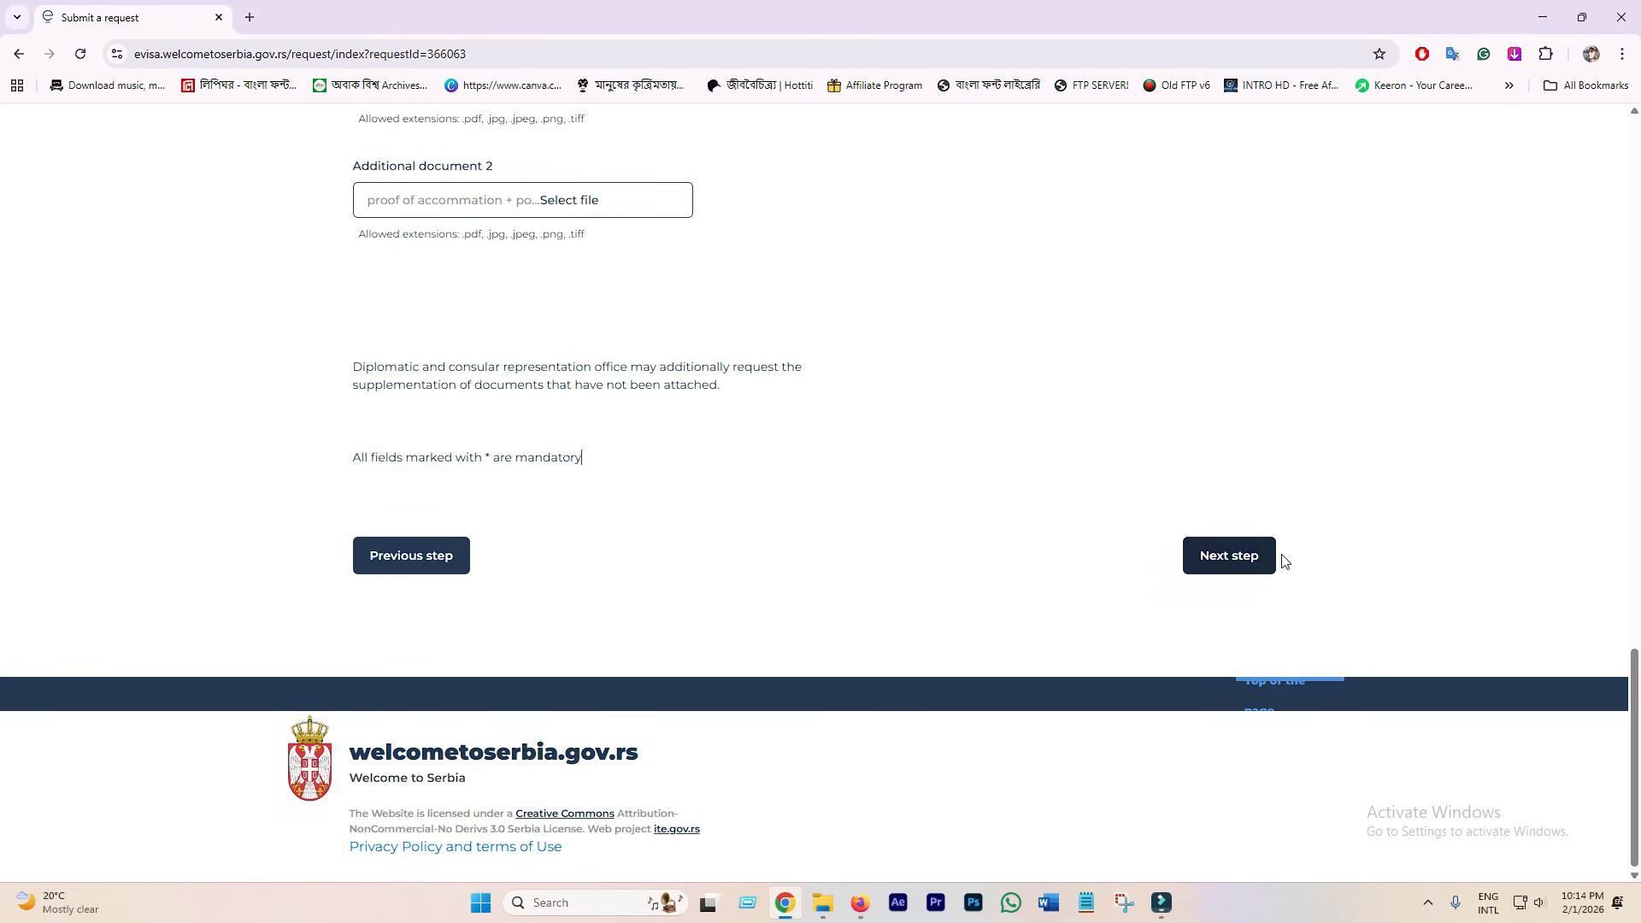
pyautogui.click(1239, 557)
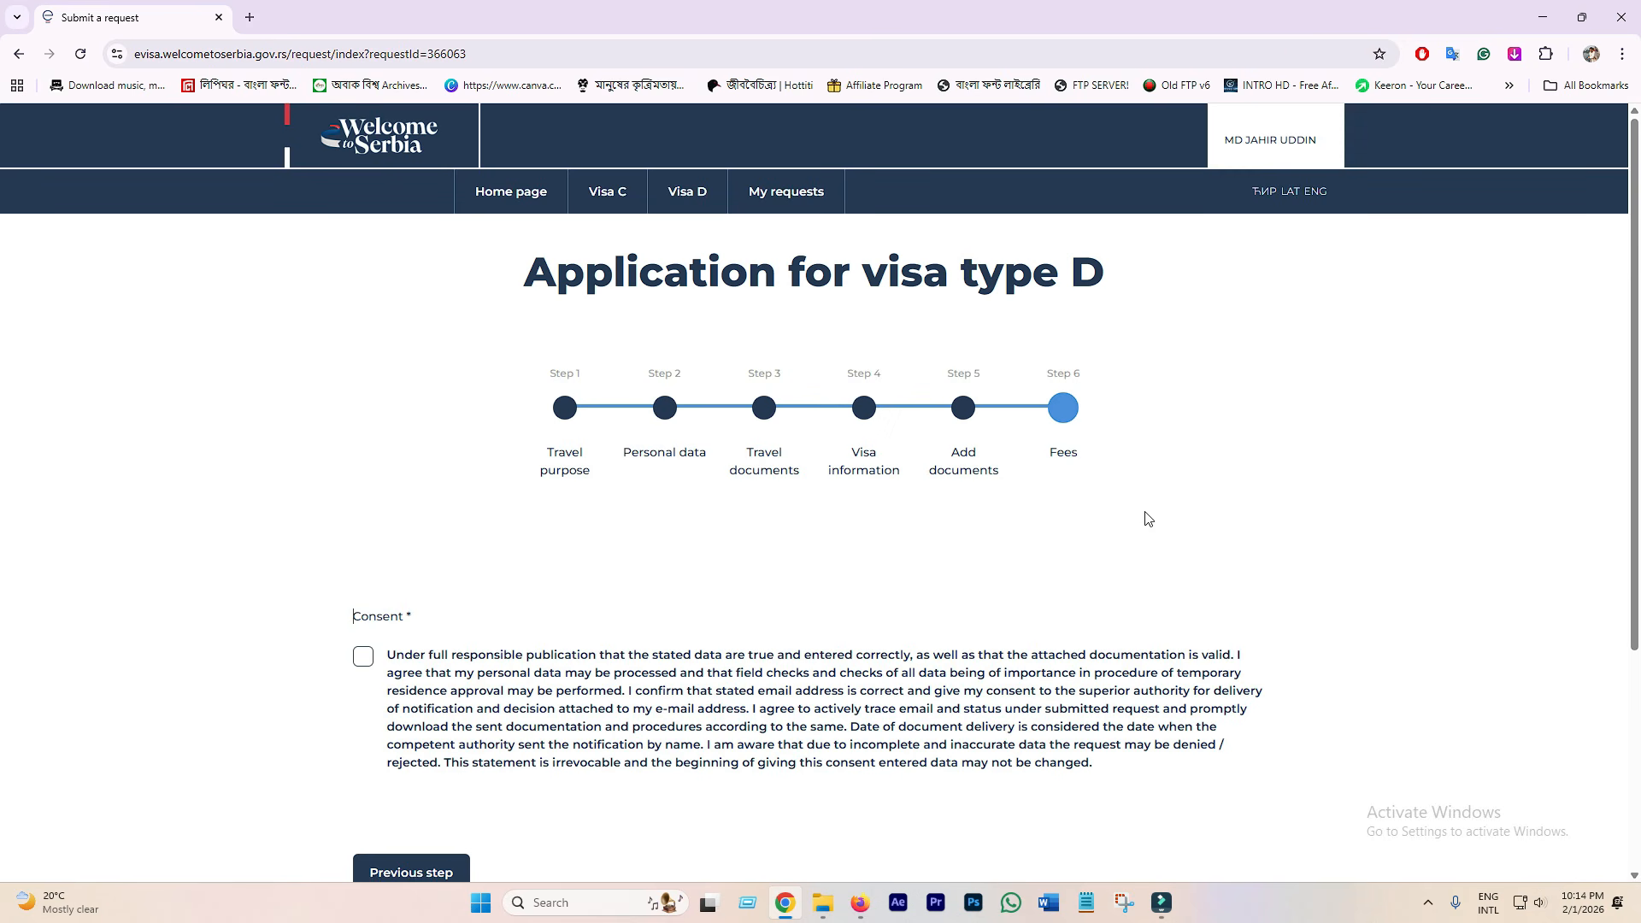
# Step: Accept the consent statement on the Fees step and proceed to the payment gateway
pyautogui.scroll(-2, 1112, 518)
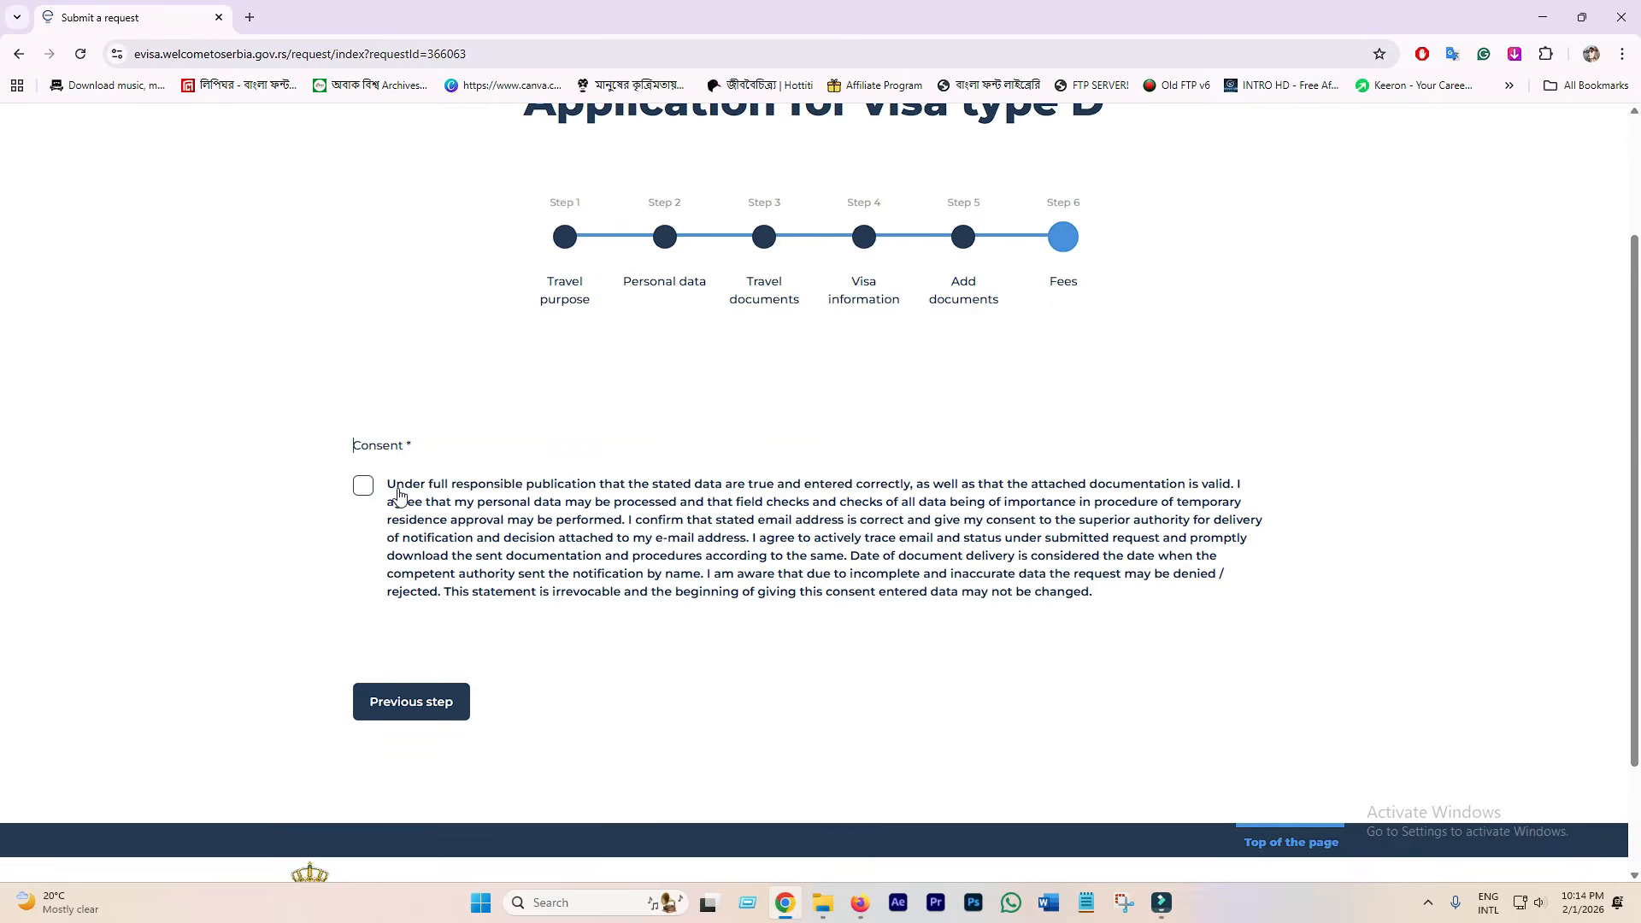
pyautogui.click(363, 487)
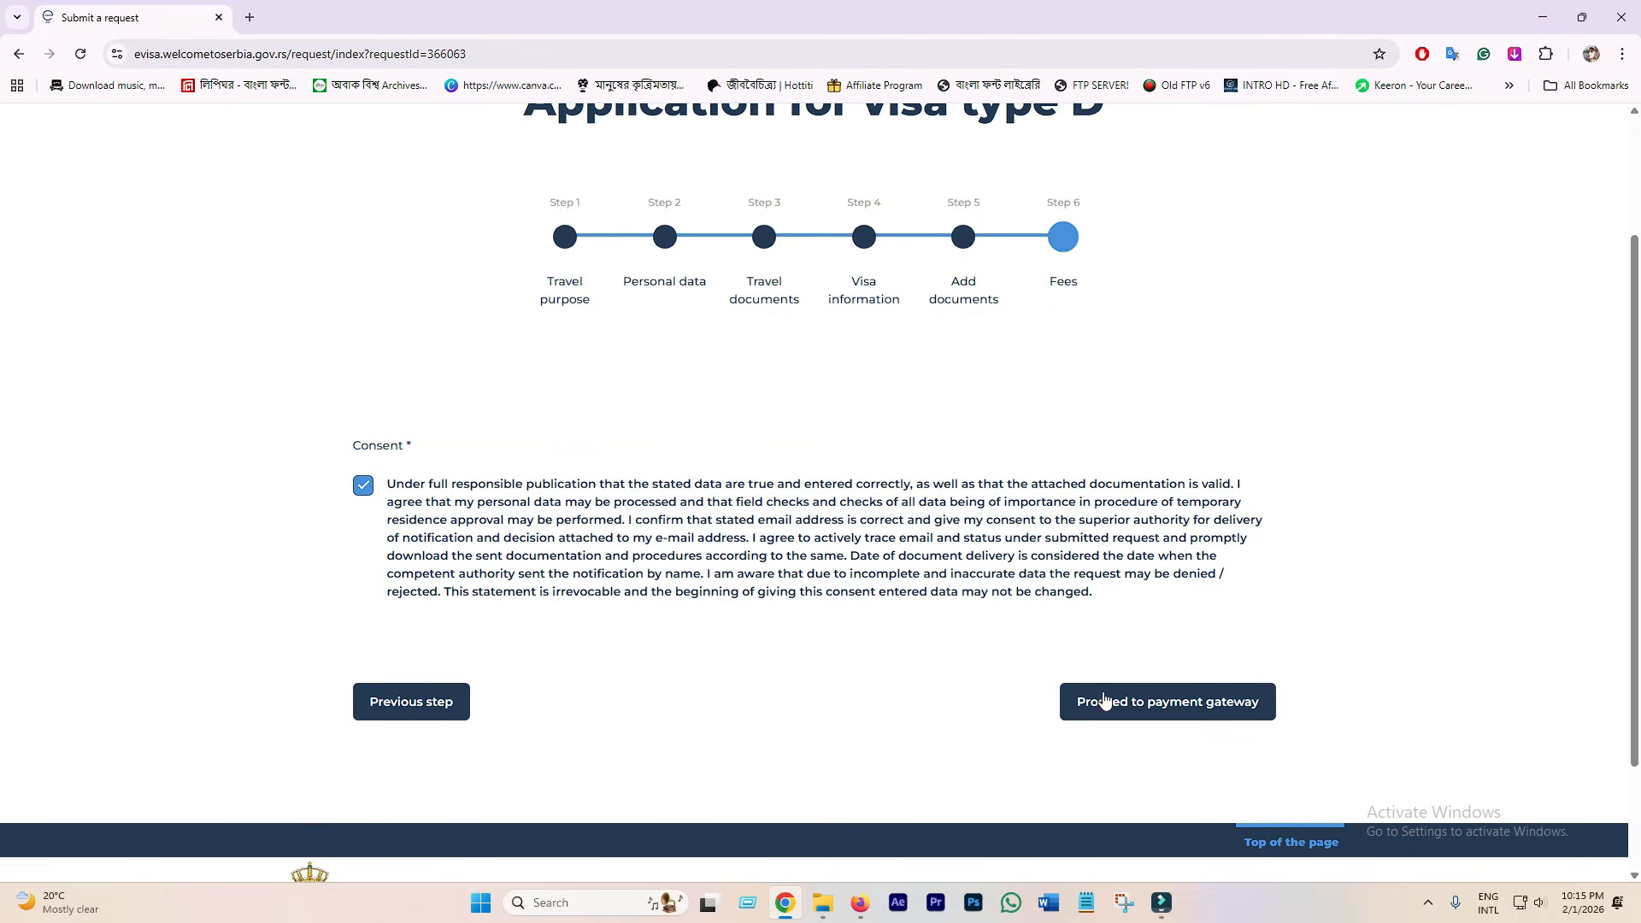
pyautogui.click(1231, 706)
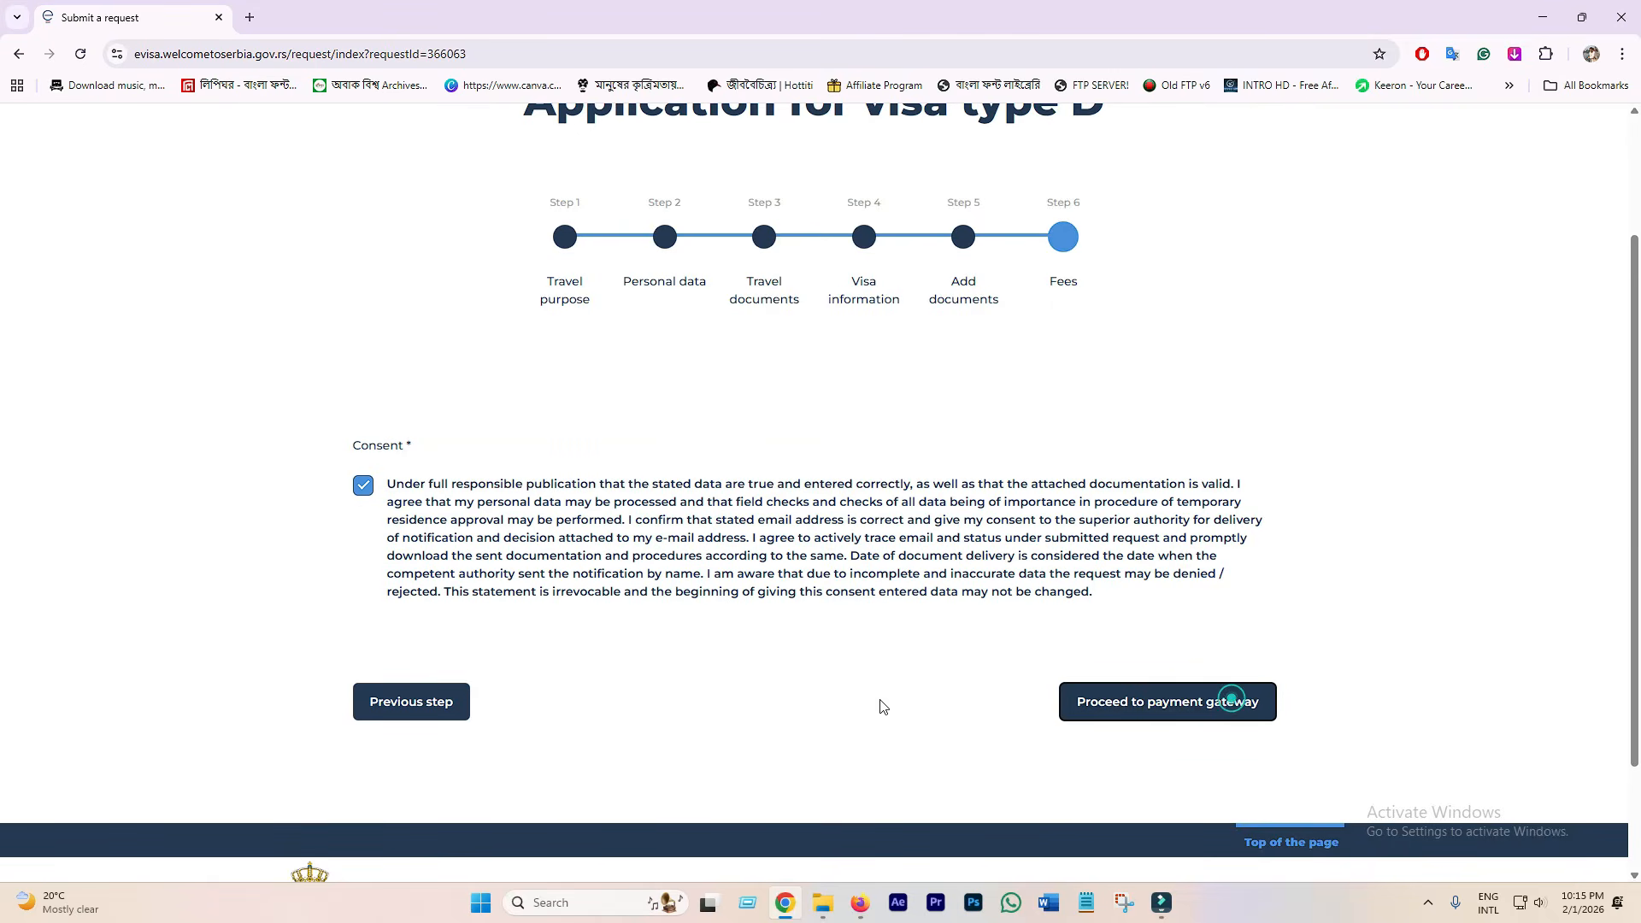
pyautogui.scroll(2, 842, 702)
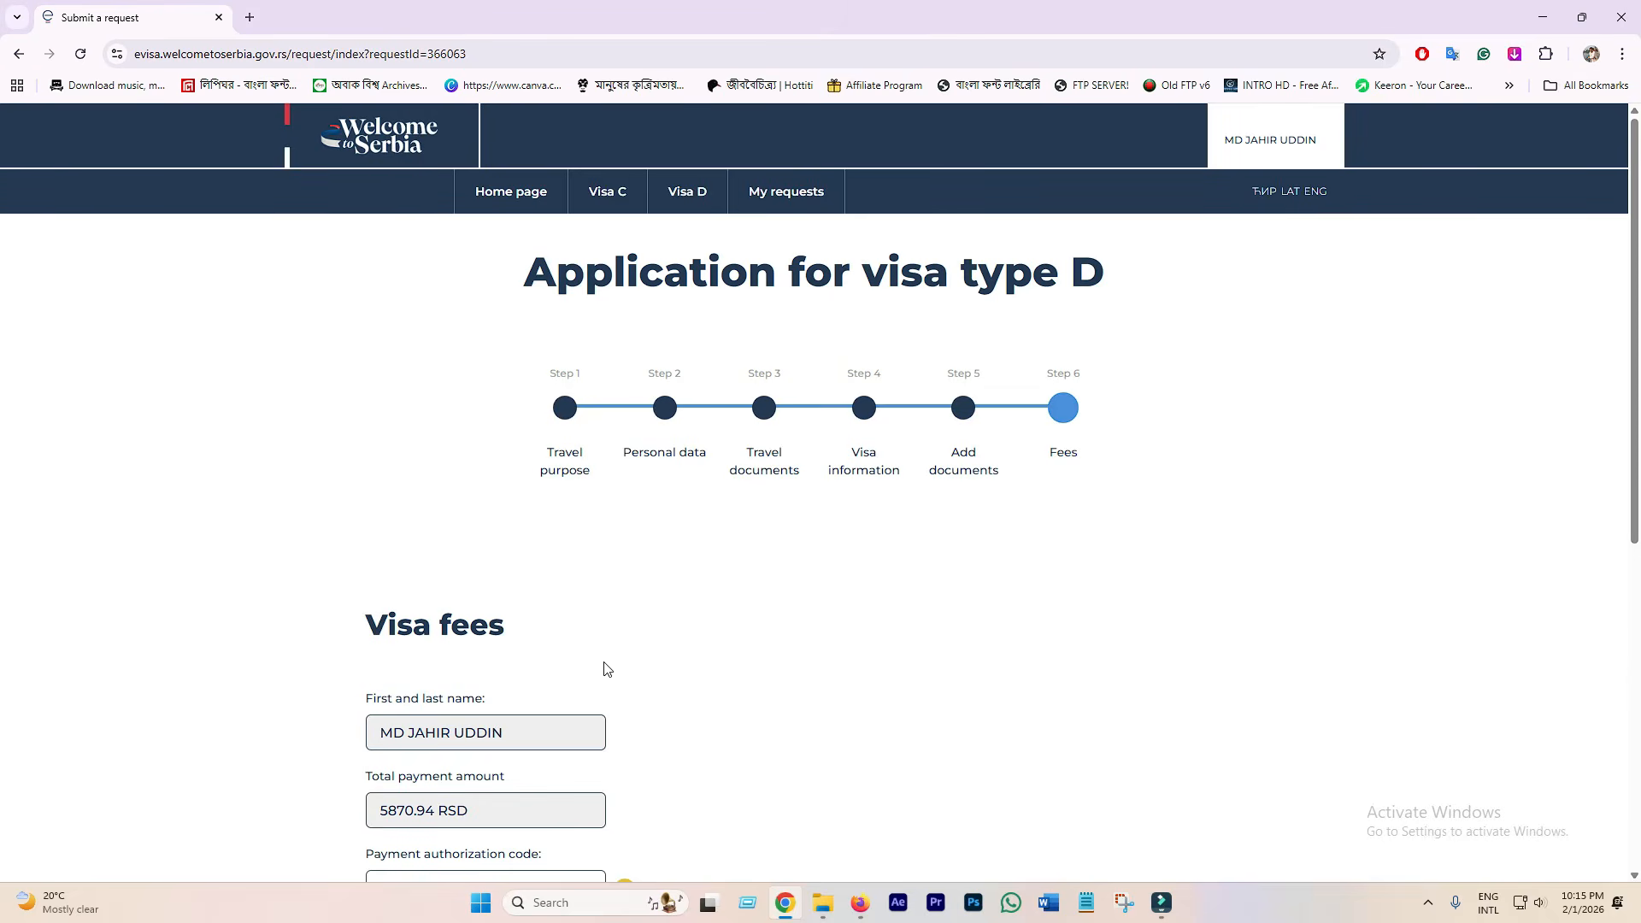
# Step: Copy the currency code RSD from the total payment amount and search Google for "rsd to bdt" in a new tab
pyautogui.scroll(-3, 603, 669)
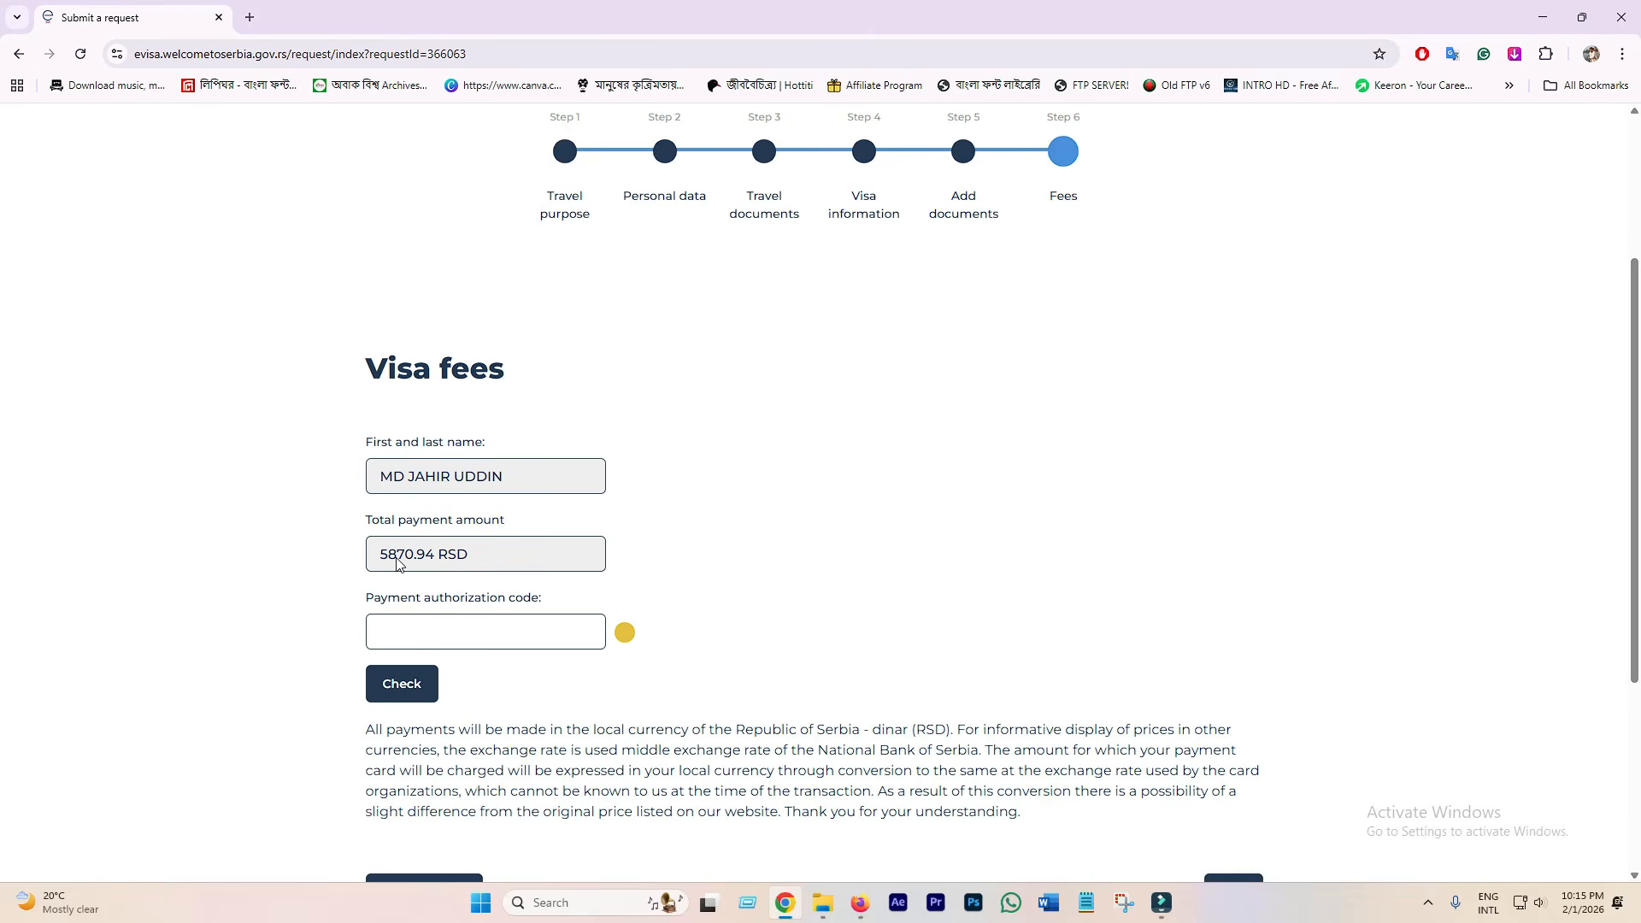
pyautogui.moveTo(477, 554); pyautogui.dragTo(388, 557)
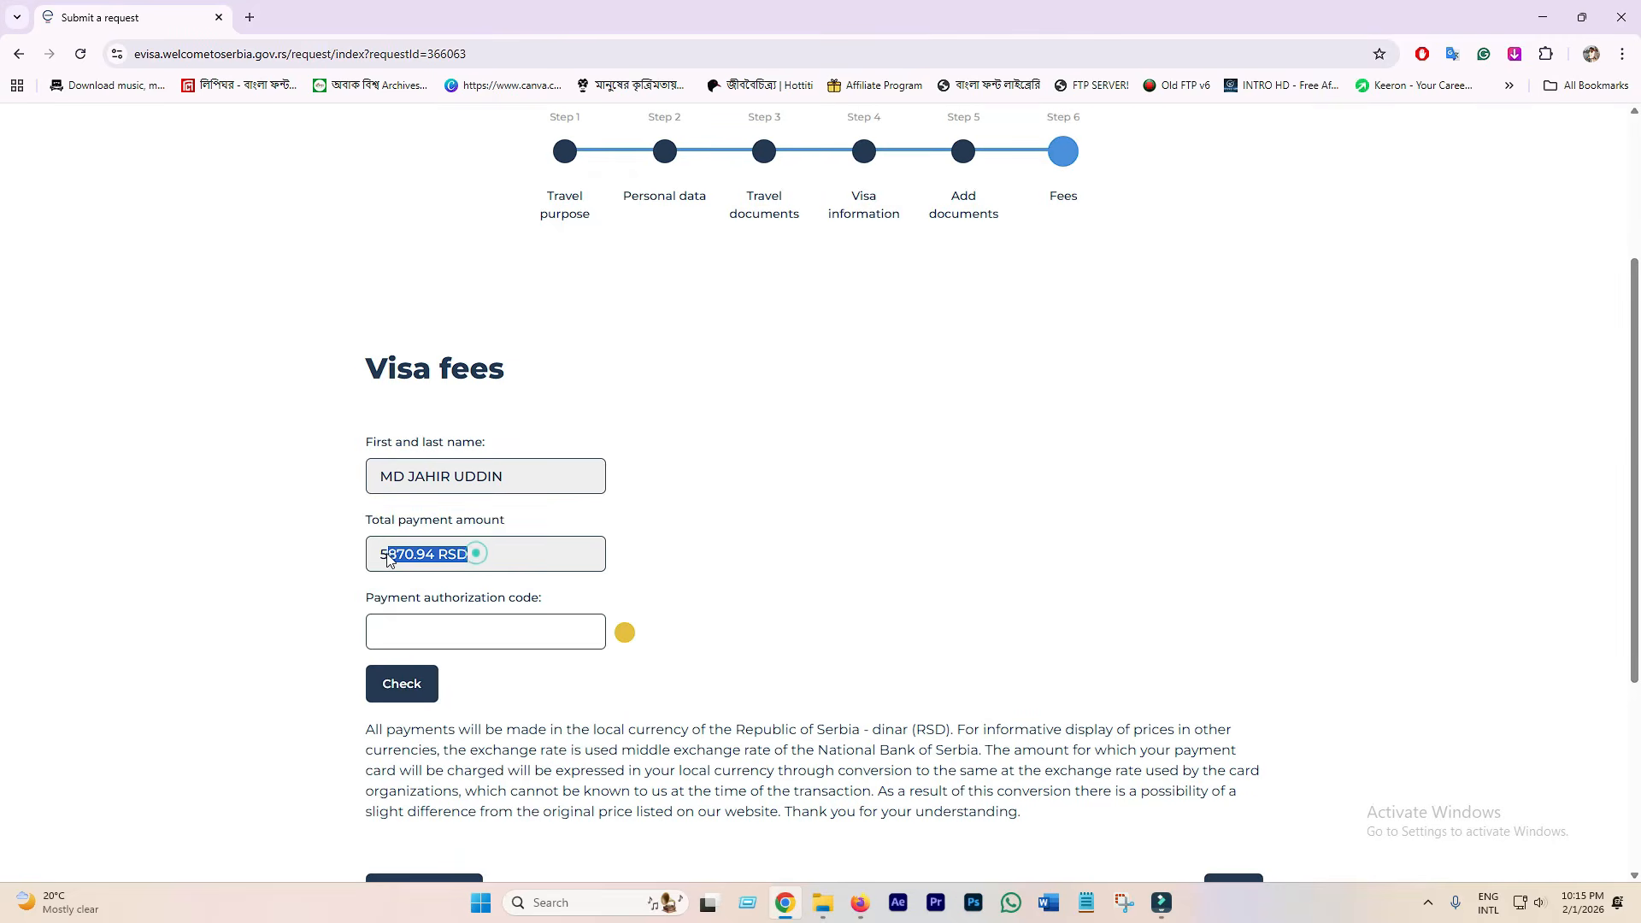
pyautogui.click(447, 557)
pyautogui.doubleClick(445, 557)
pyautogui.hotkey('ctrl', 'c')
pyautogui.click(250, 18)
pyautogui.click(323, 53)
pyautogui.hotkey('ctrl', 'v')
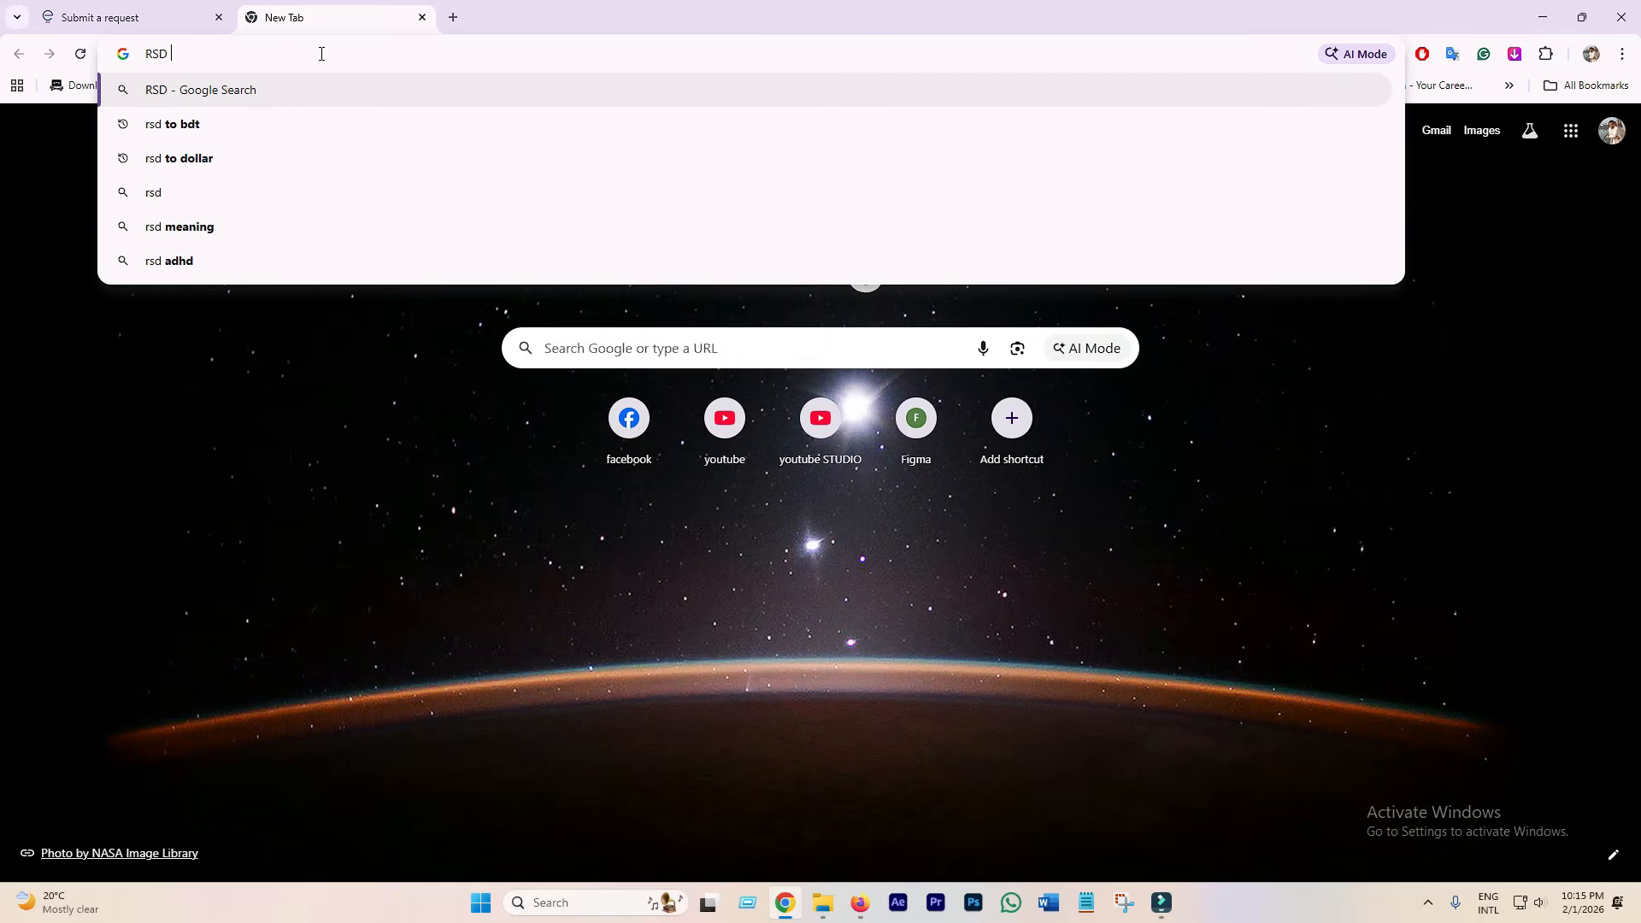
pyautogui.click(295, 118)
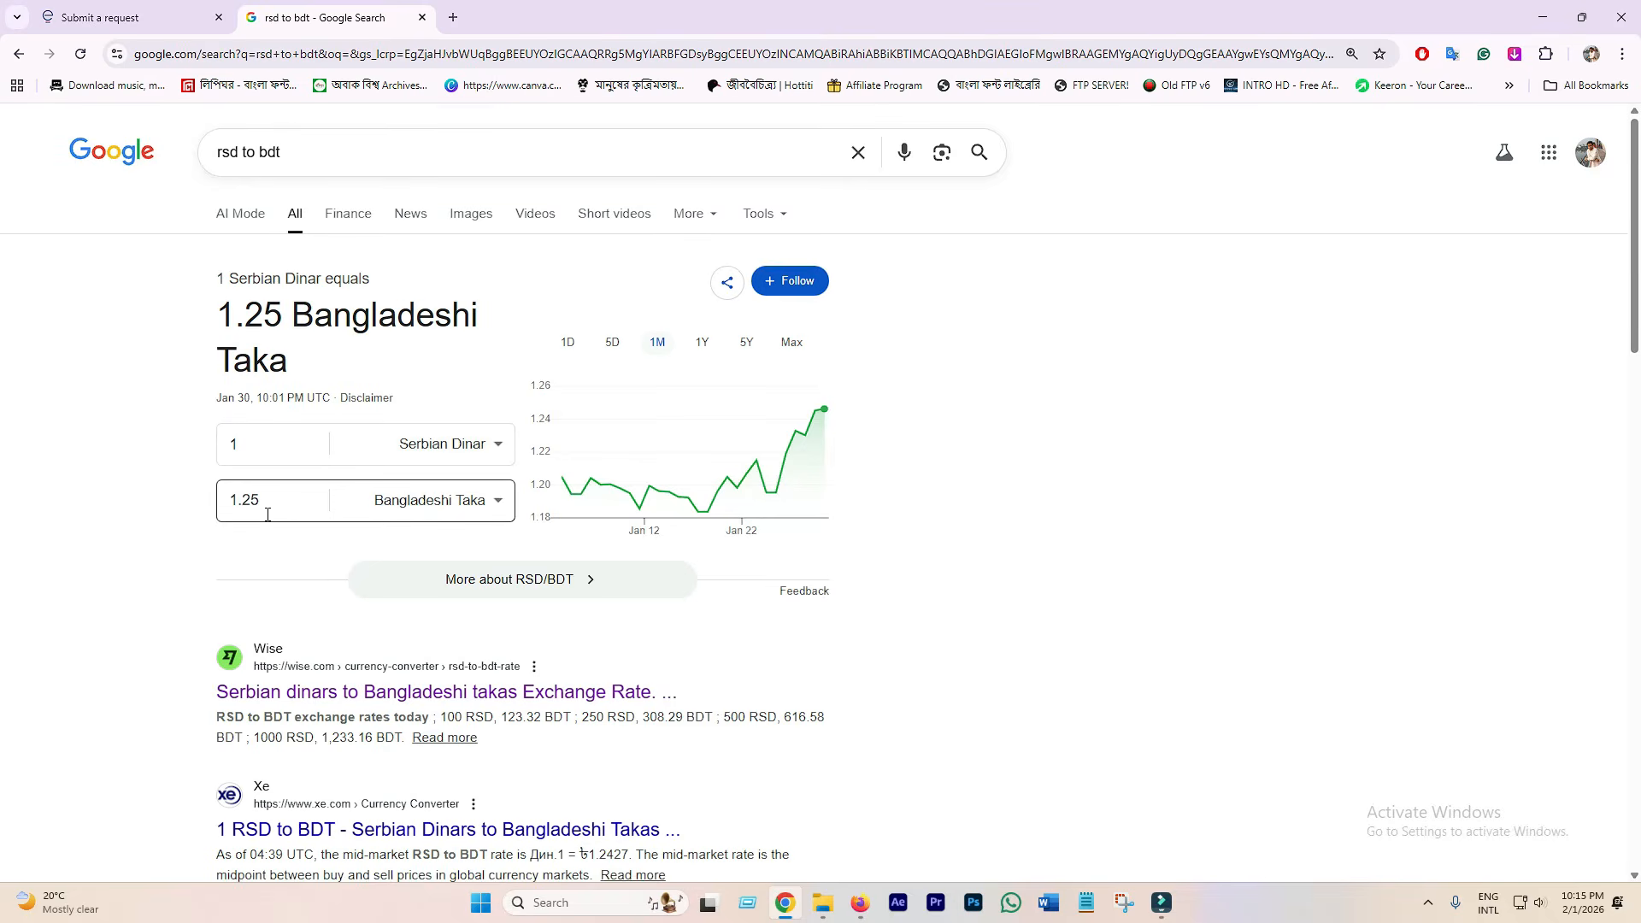
# Step: Convert the visa fee of 5870.94 Serbian Dinar to Bangladeshi Taka in Google's currency converter
pyautogui.click(131, 12)
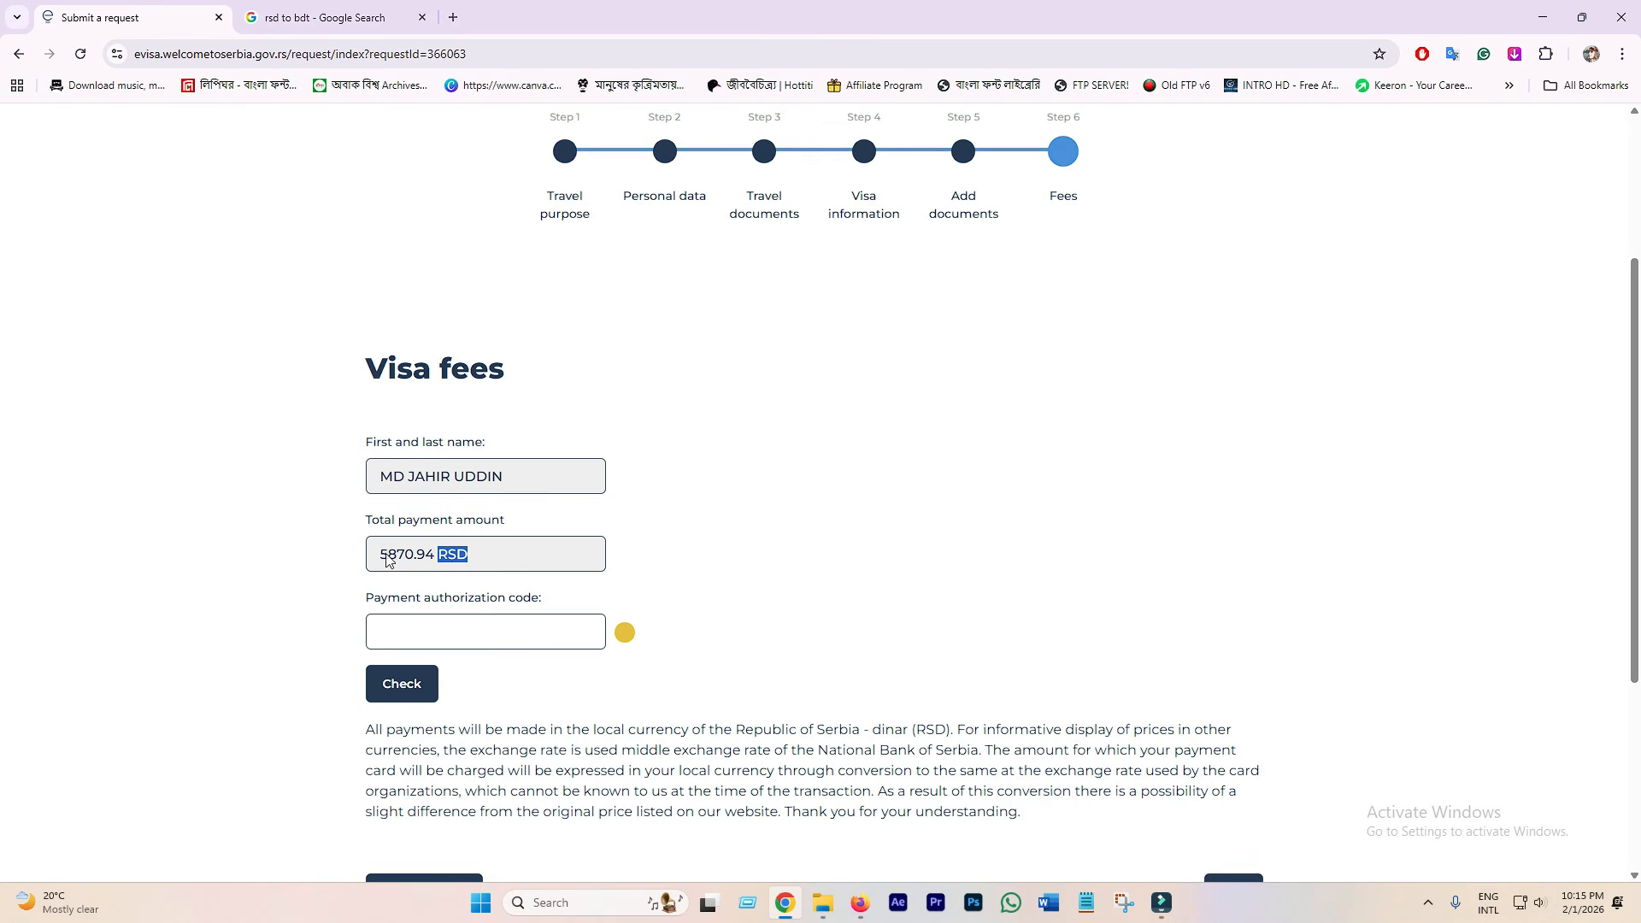
pyautogui.moveTo(380, 557); pyautogui.dragTo(434, 560)
pyautogui.hotkey('ctrl', 'c')
pyautogui.click(325, 17)
pyautogui.click(261, 442)
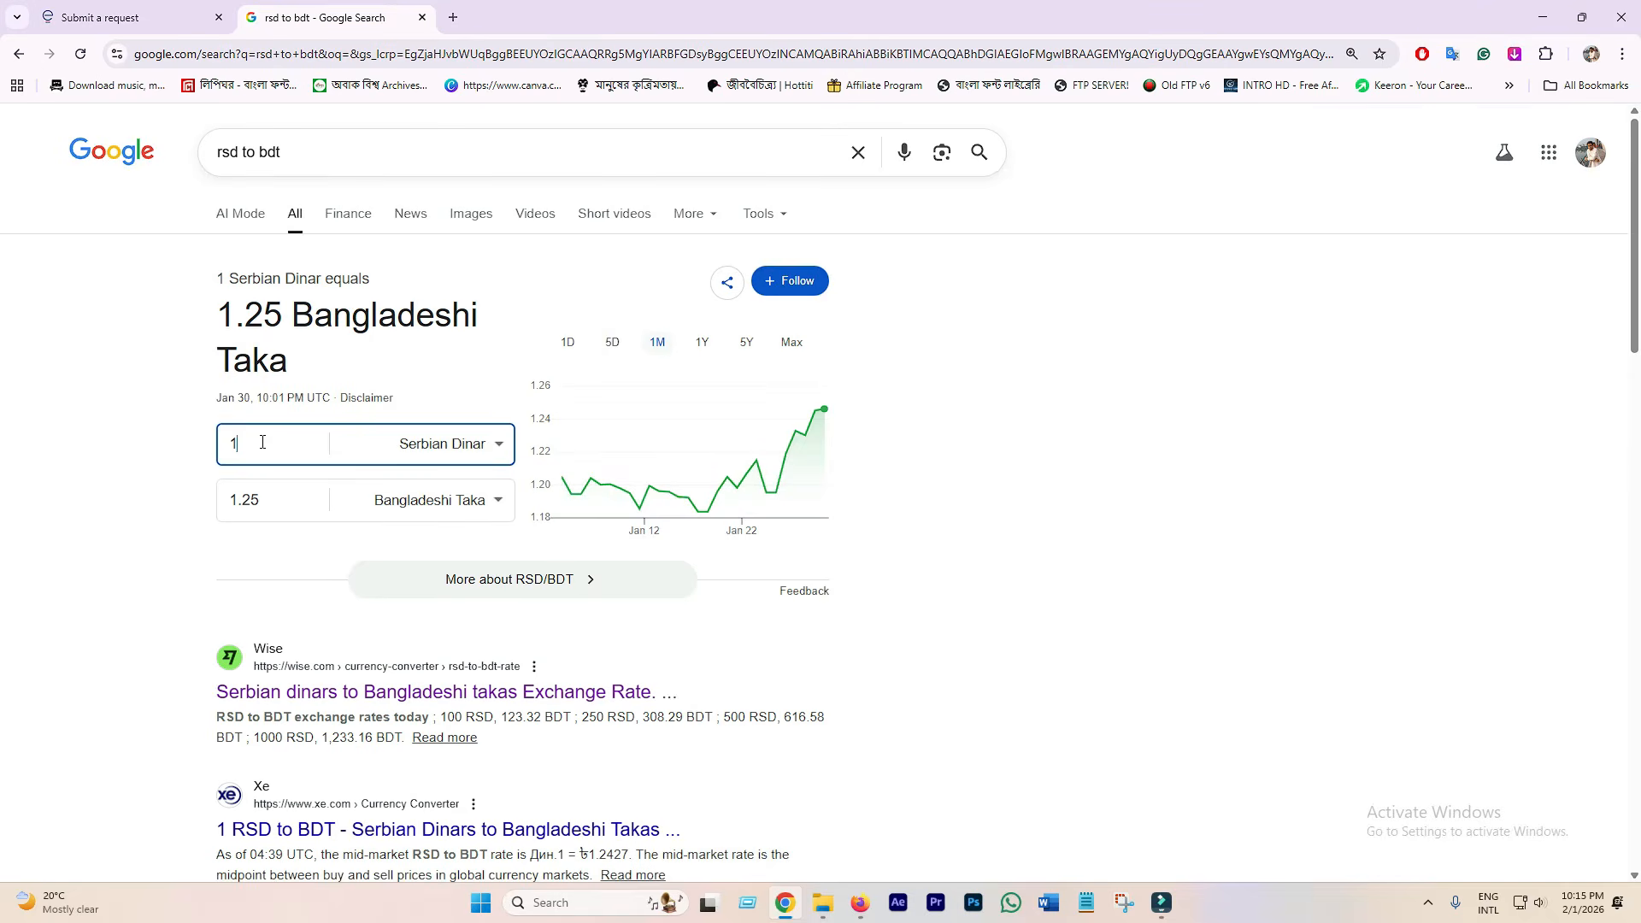
pyautogui.hotkey('ctrl', 'v')
pyautogui.moveTo(236, 503); pyautogui.dragTo(290, 504)
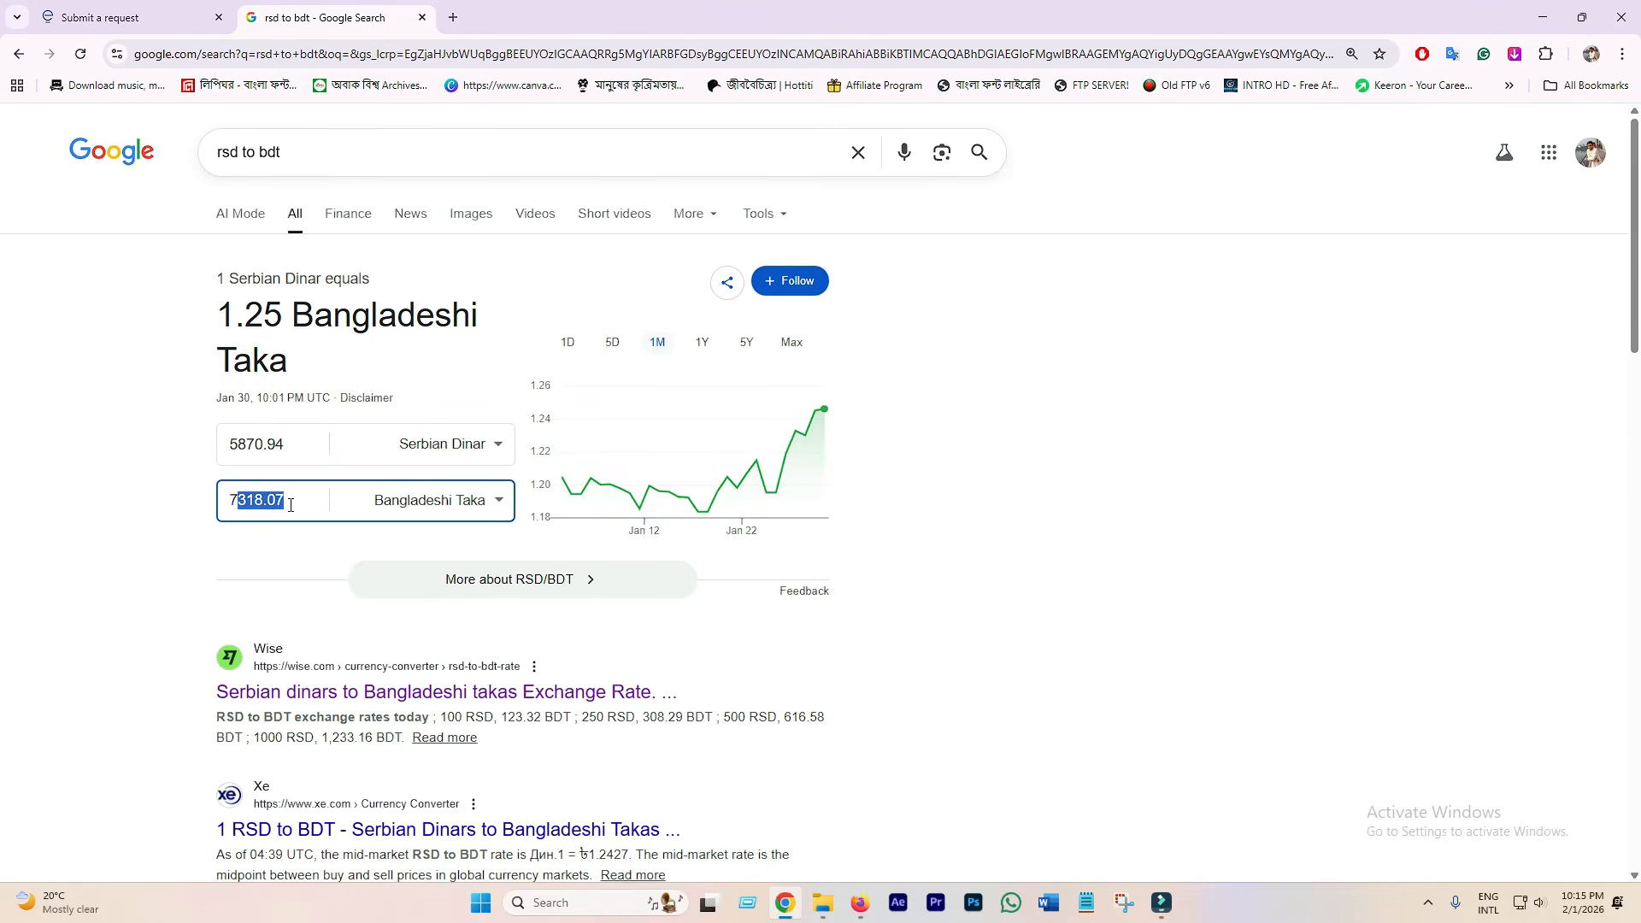
pyautogui.click(299, 504)
# Step: Return to the visa application and start paying the visa fee without a payment authorization code
pyautogui.click(137, 17)
pyautogui.click(695, 498)
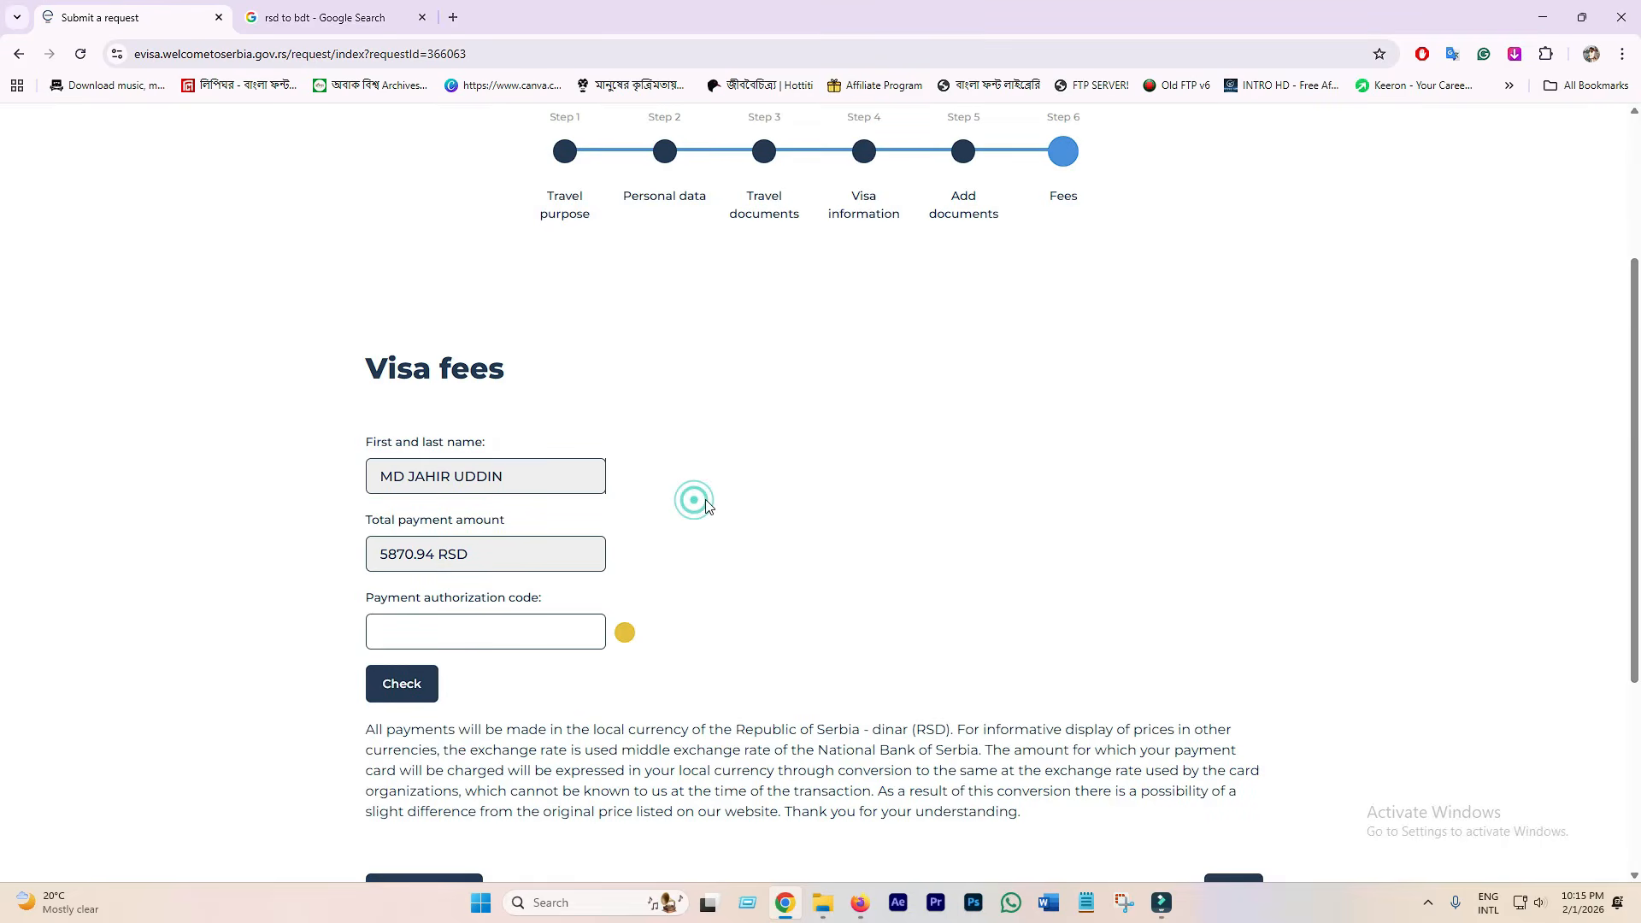
pyautogui.scroll(-3, 696, 498)
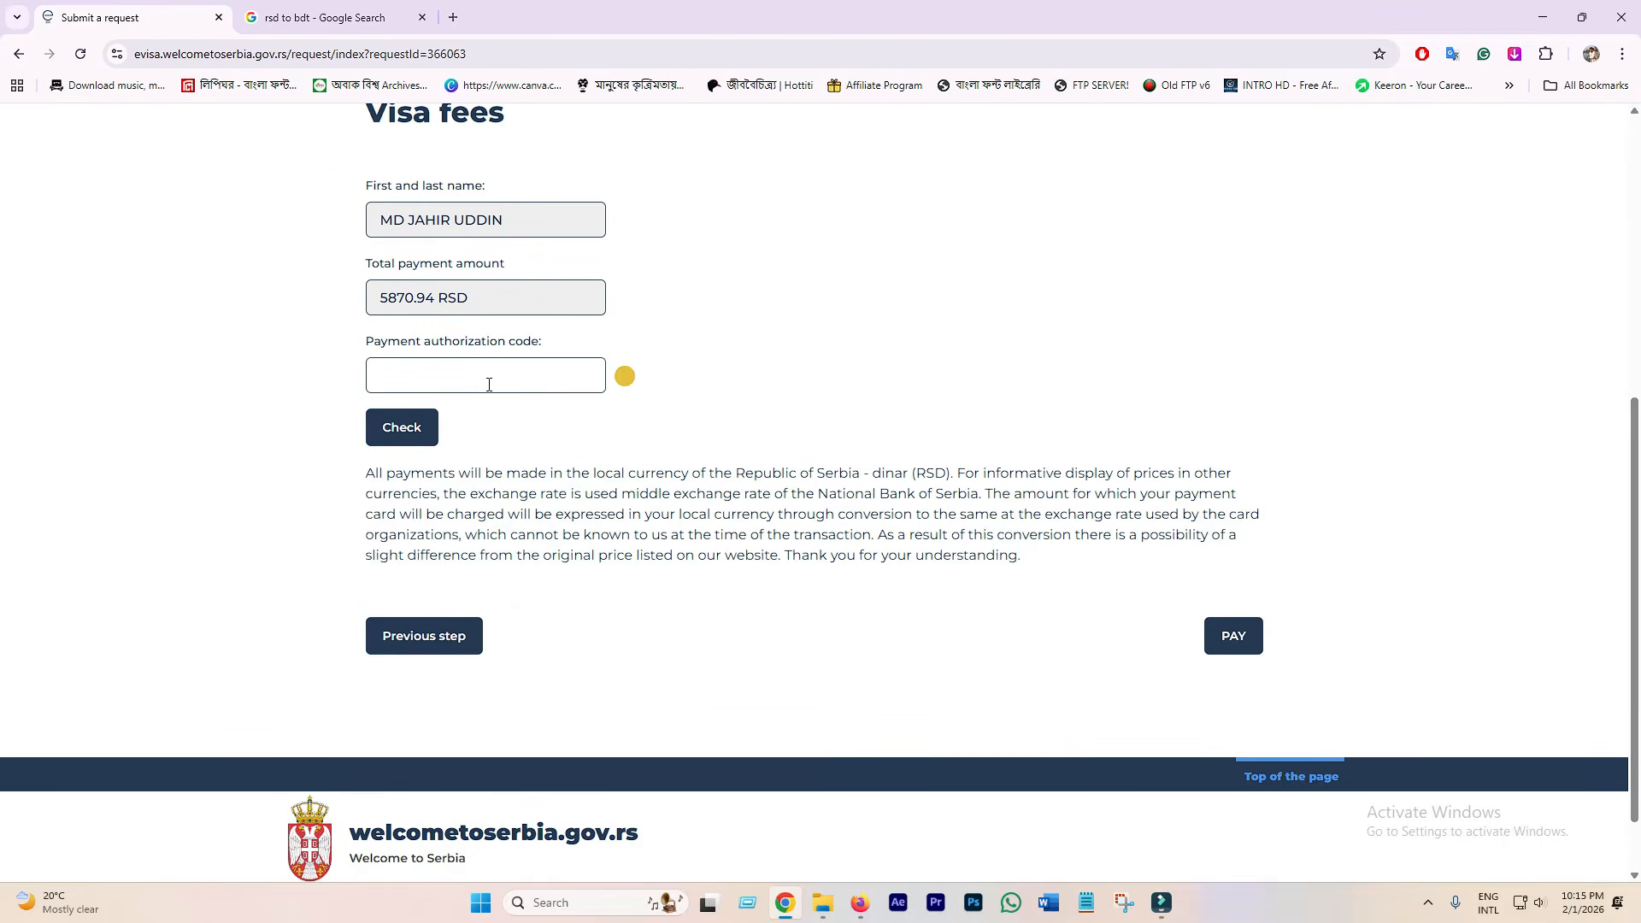
pyautogui.click(1245, 639)
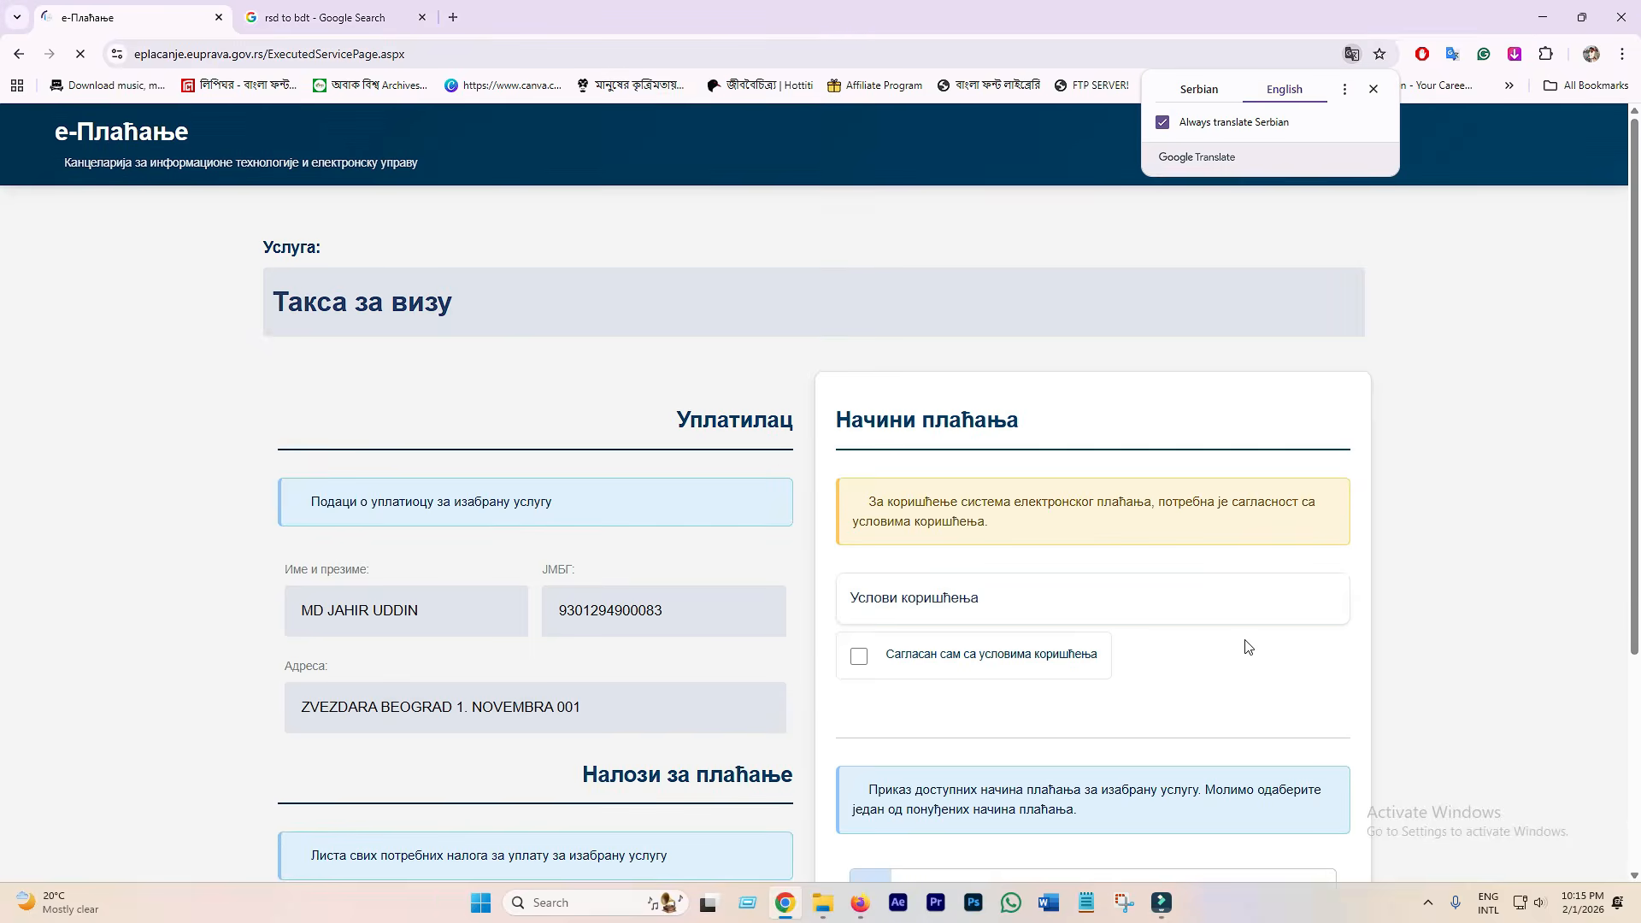
# Step: Check the payer details on the e-Payment page, agree to the terms of use and choose card payment
pyautogui.scroll(-3, 476, 569)
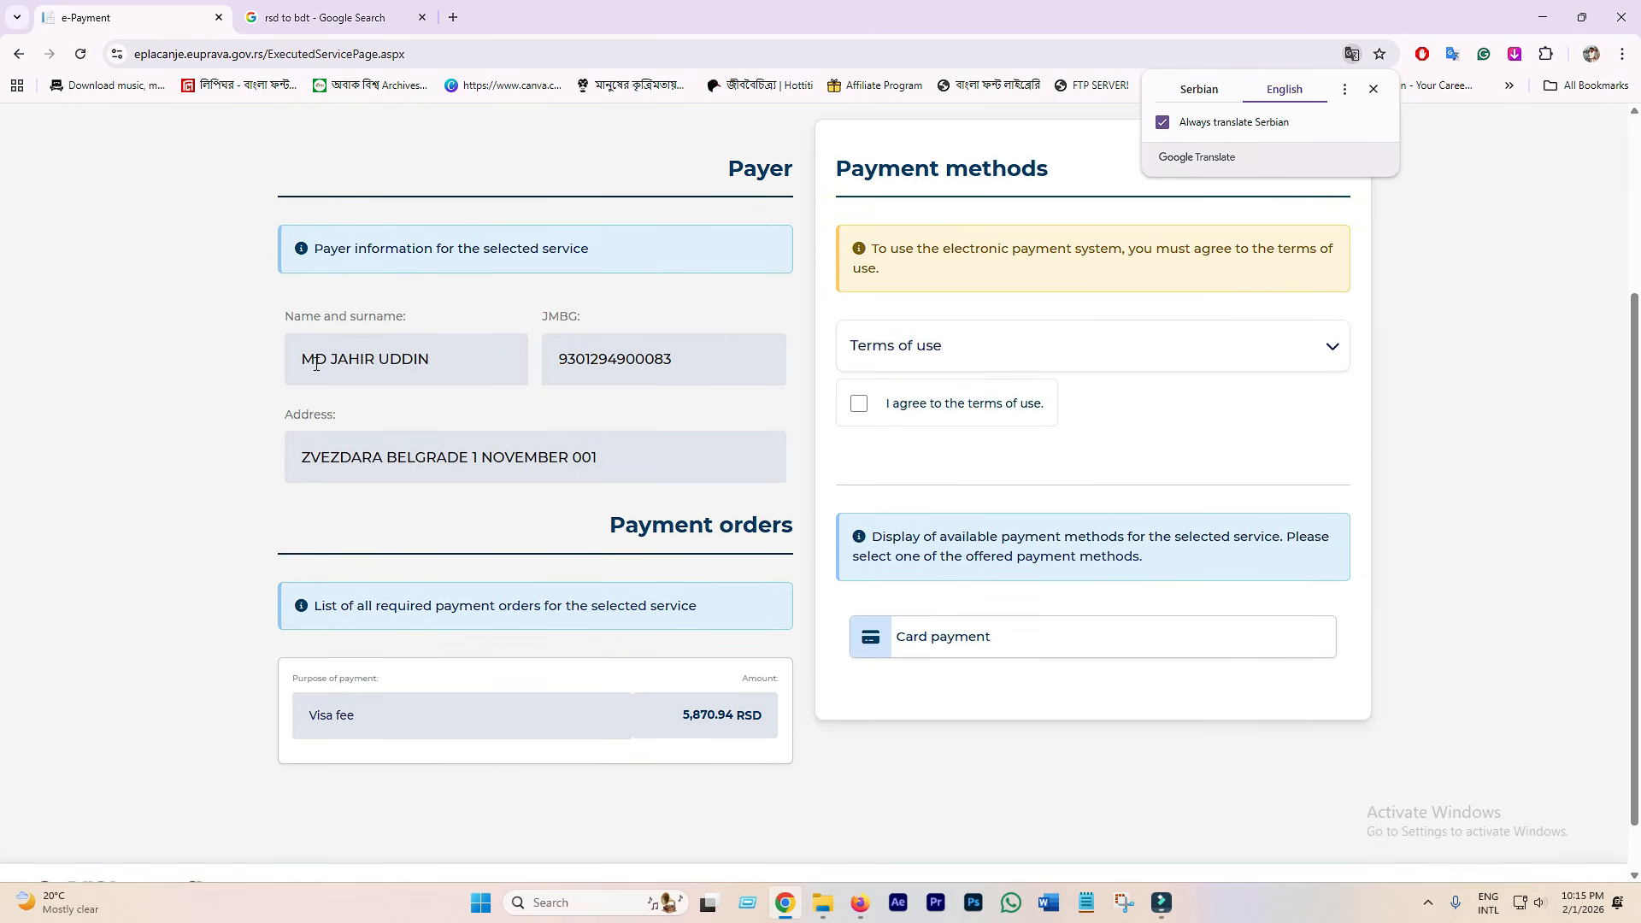
pyautogui.click(302, 360)
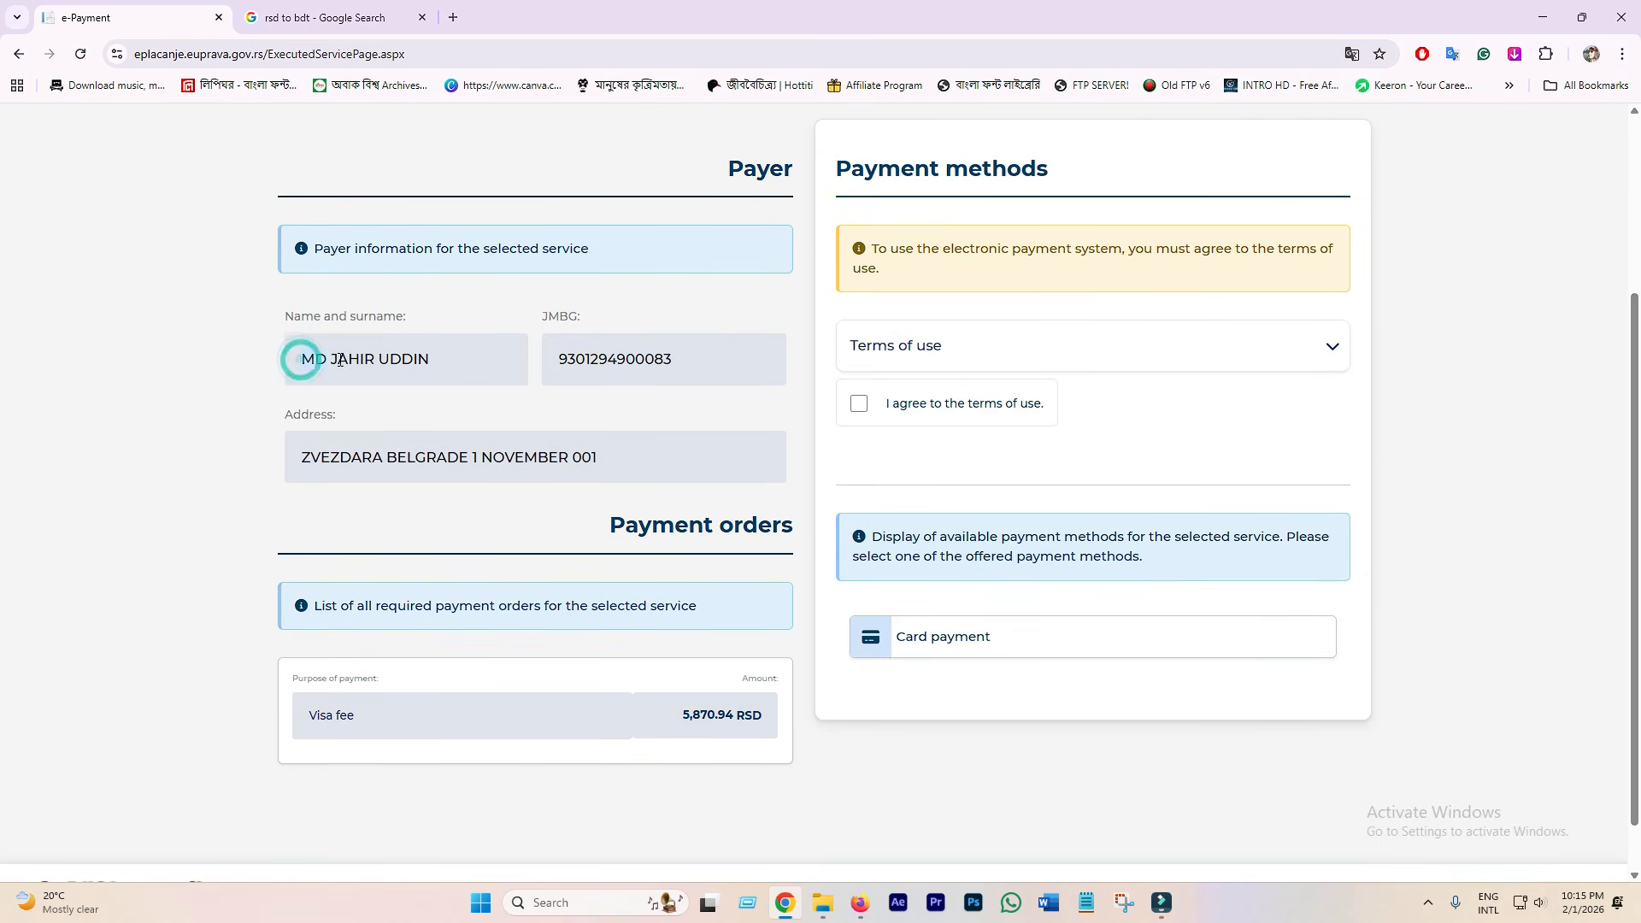
pyautogui.click(710, 362)
pyautogui.click(483, 366)
pyautogui.scroll(2, 931, 535)
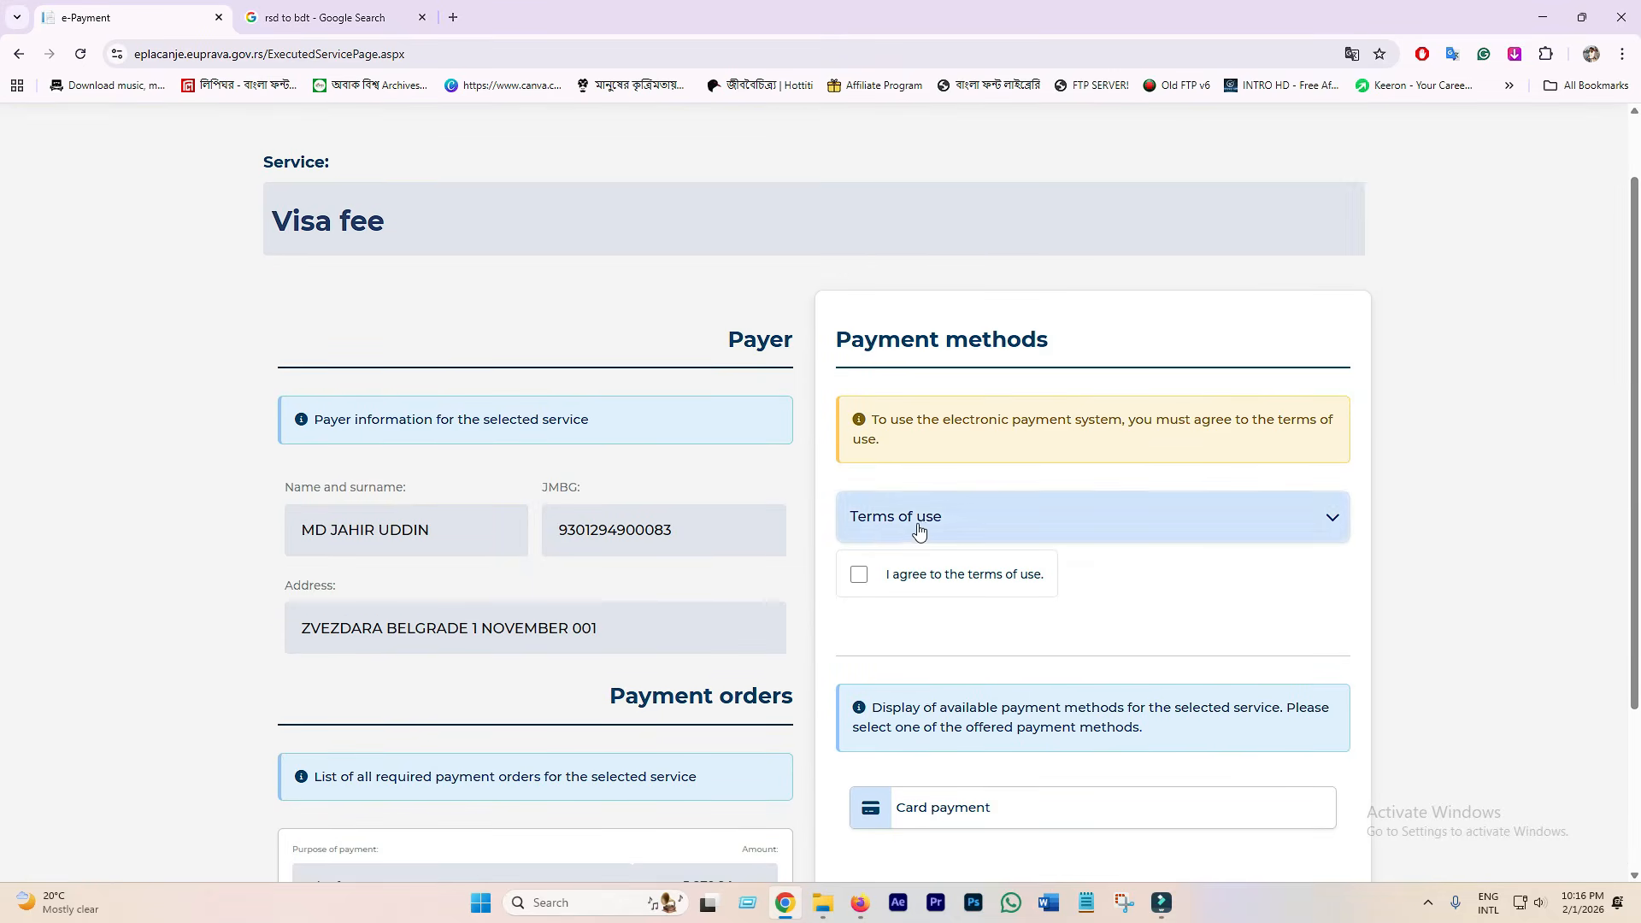
pyautogui.click(891, 591)
pyautogui.scroll(-2, 1063, 609)
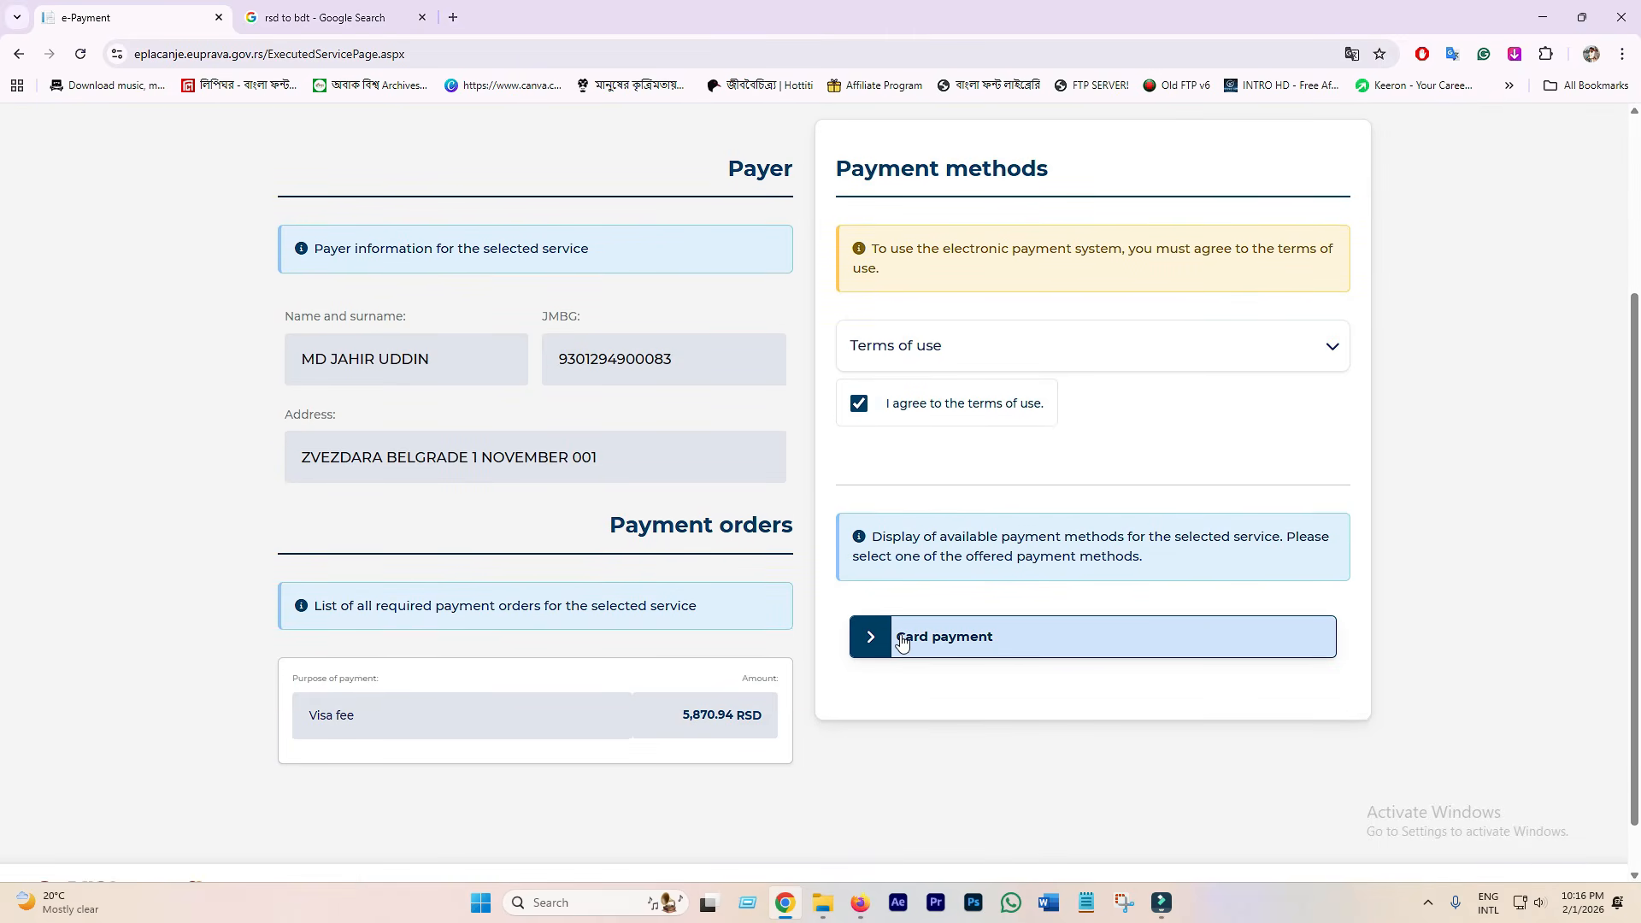
pyautogui.click(893, 654)
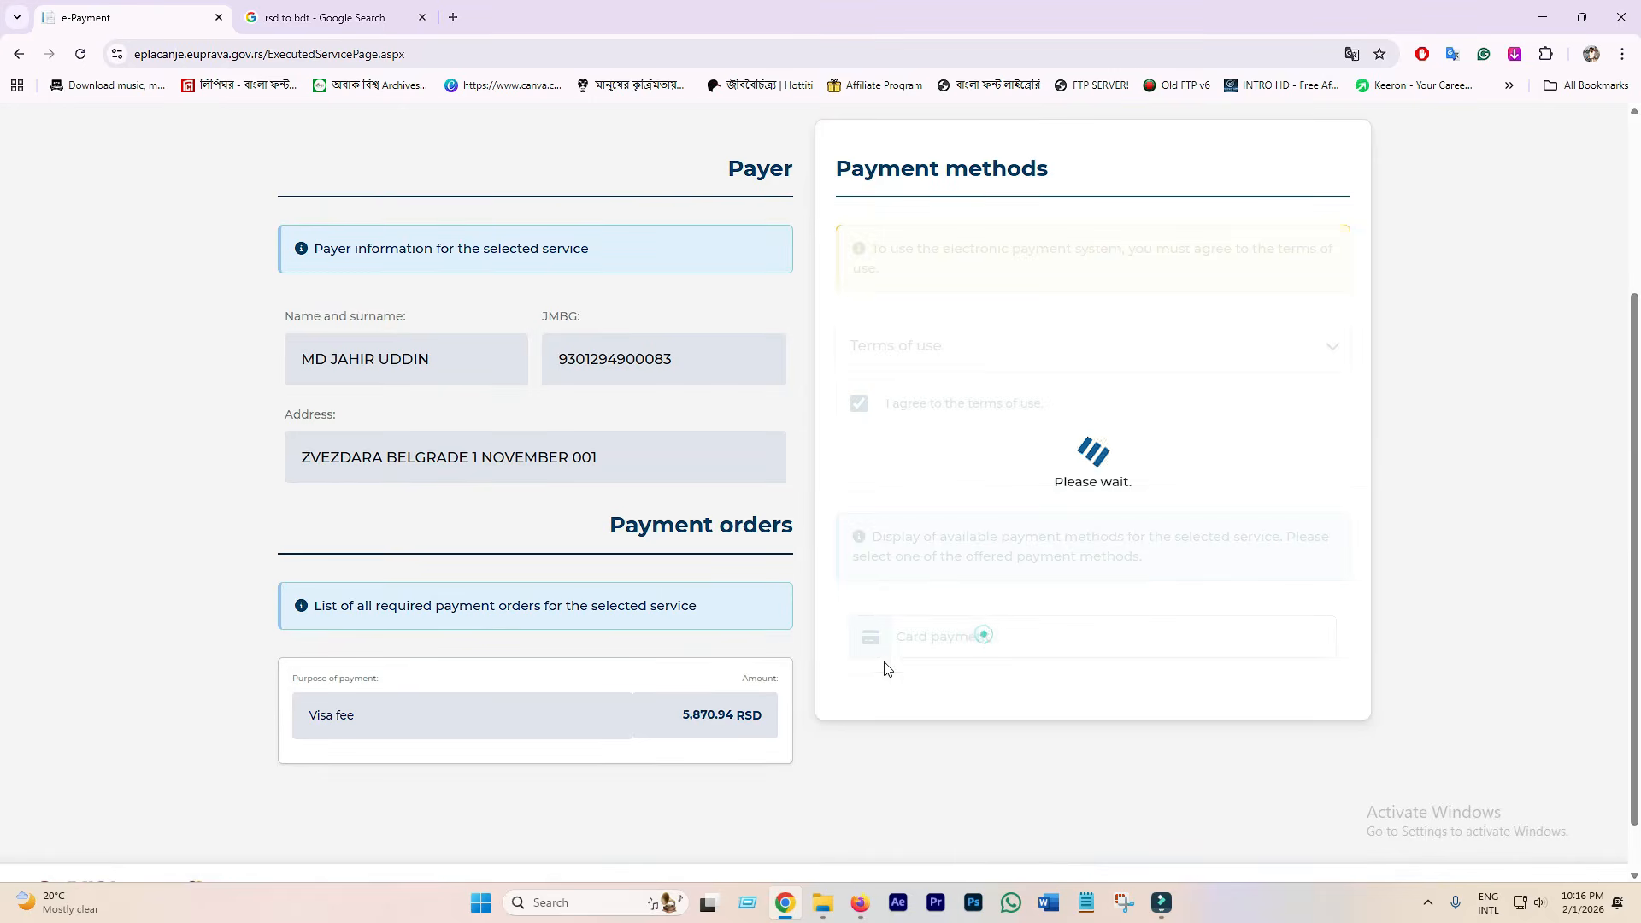